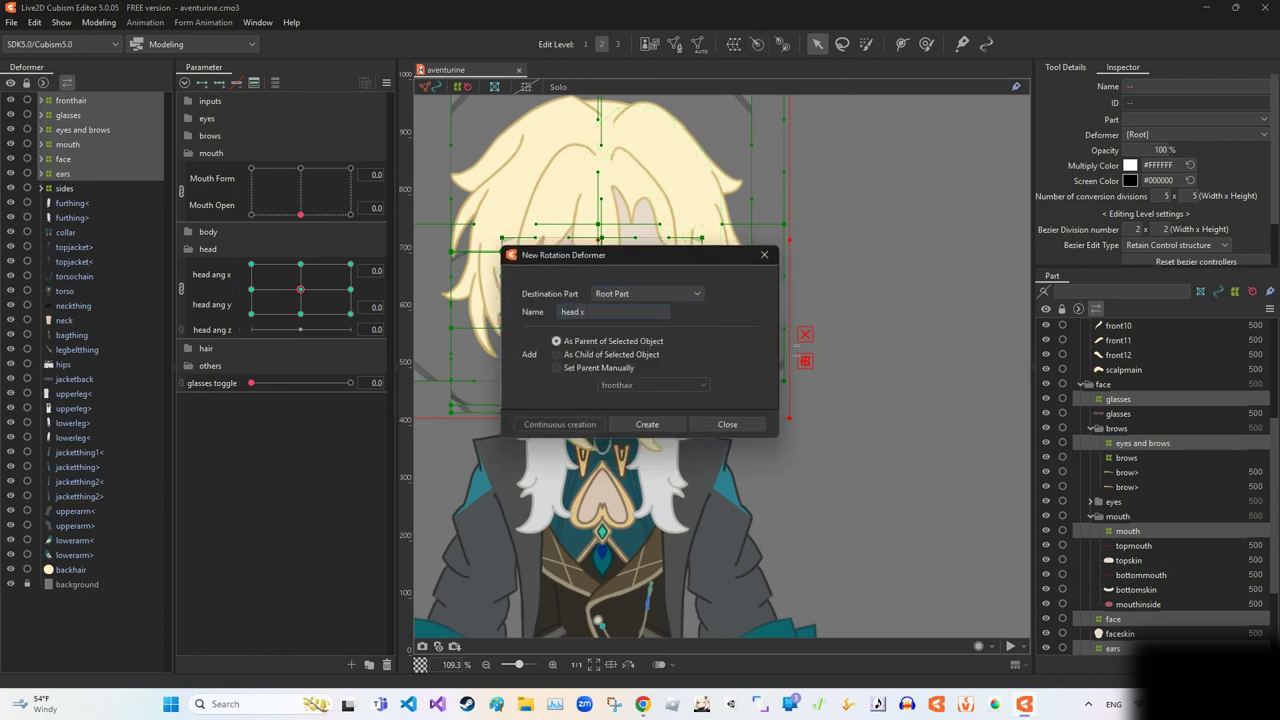
Create a rotation deformer named head z as the parent of the selected head deformers.
left_click(648, 424)
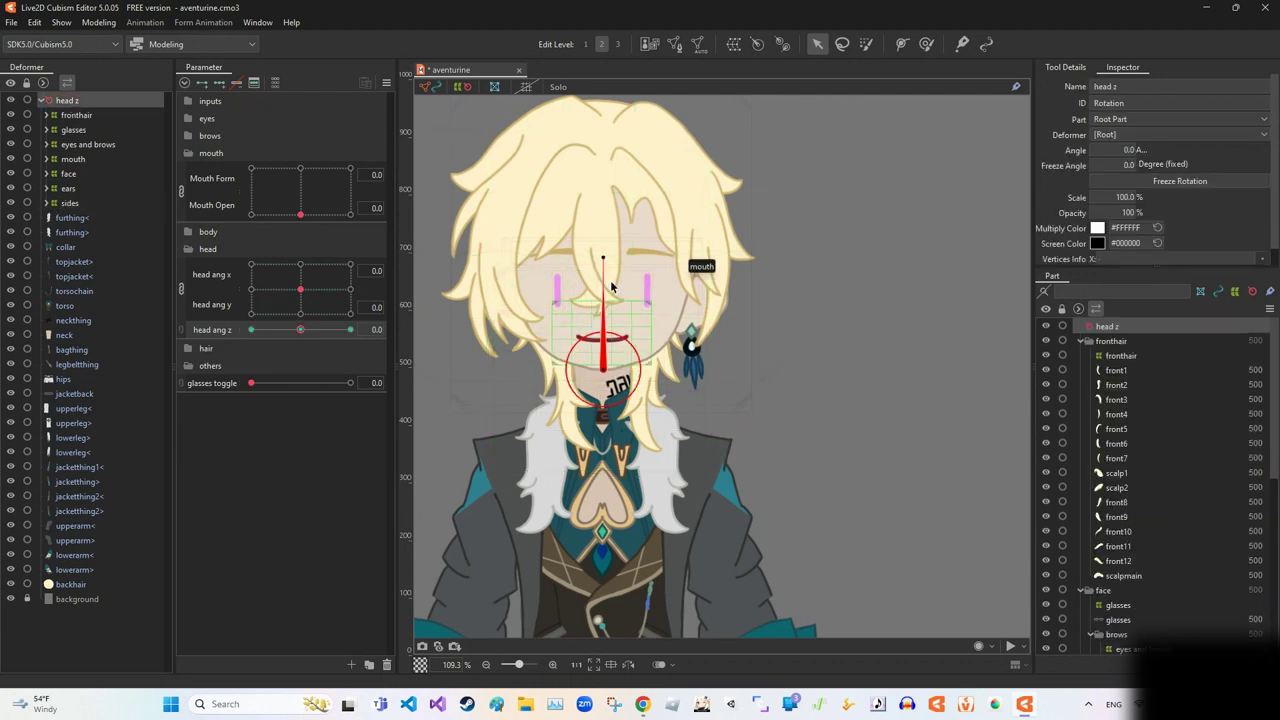
left_click_drag(603, 257, 594, 257)
key("ctrl+z")
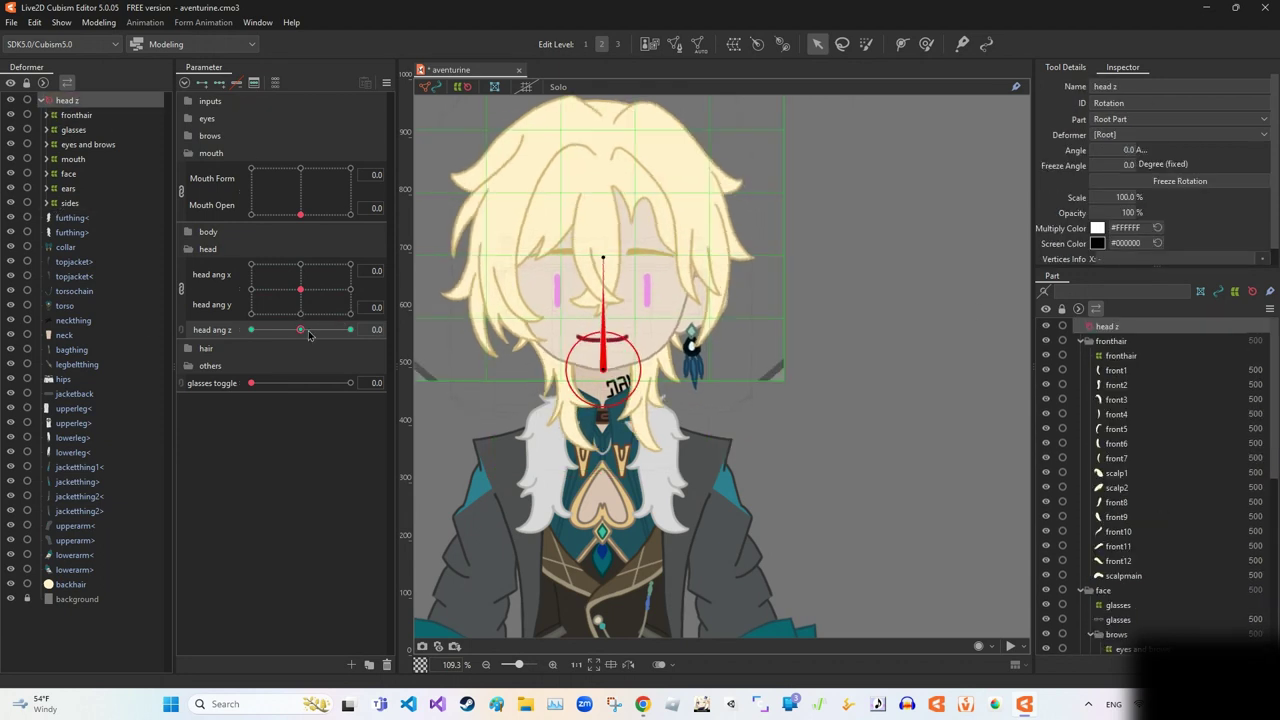
Rotate the head z deformer to about -10.5 degrees at head ang z -30 and parent backhair to it.
left_click(302, 330)
left_click(298, 330)
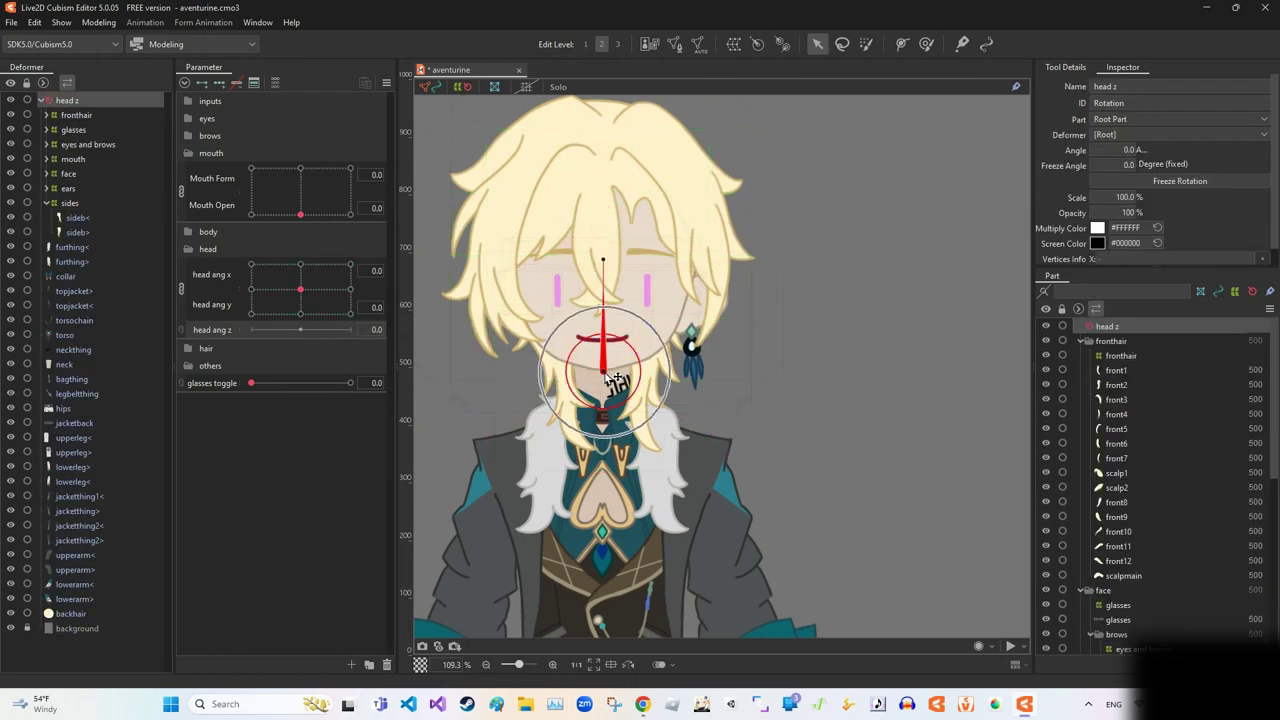
left_click_drag(617, 253, 595, 259)
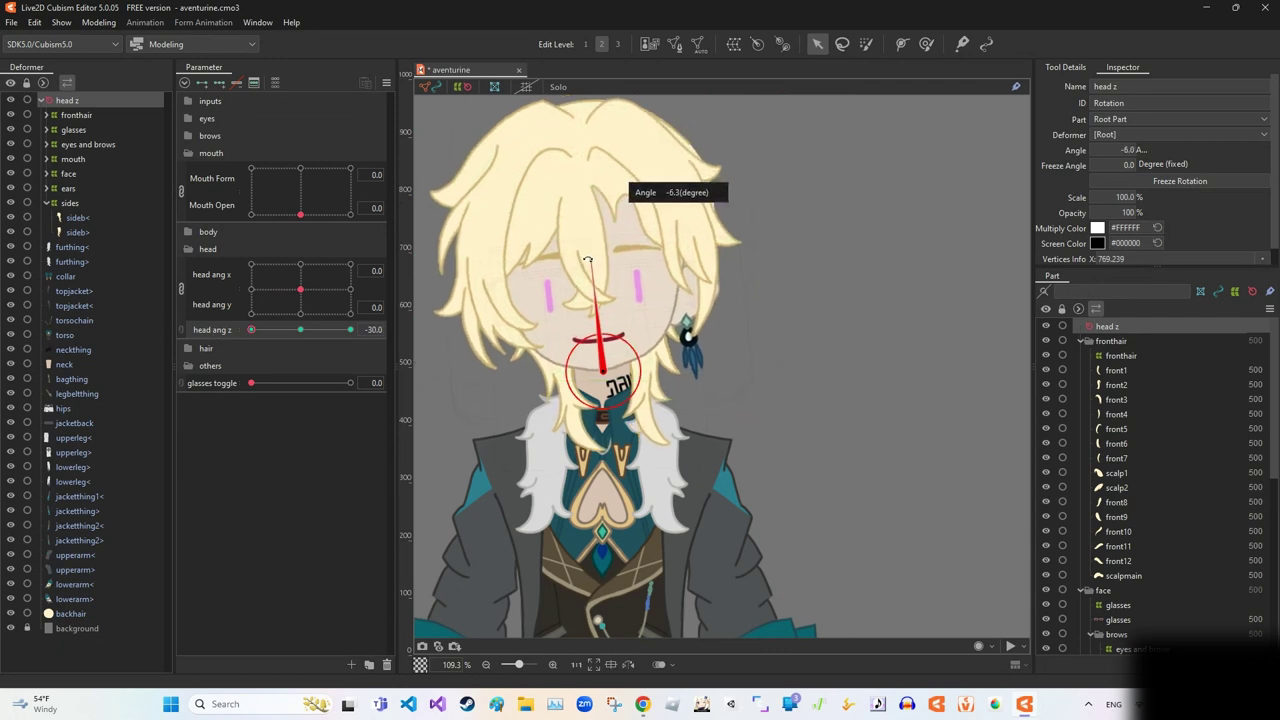
key("ctrl+z")
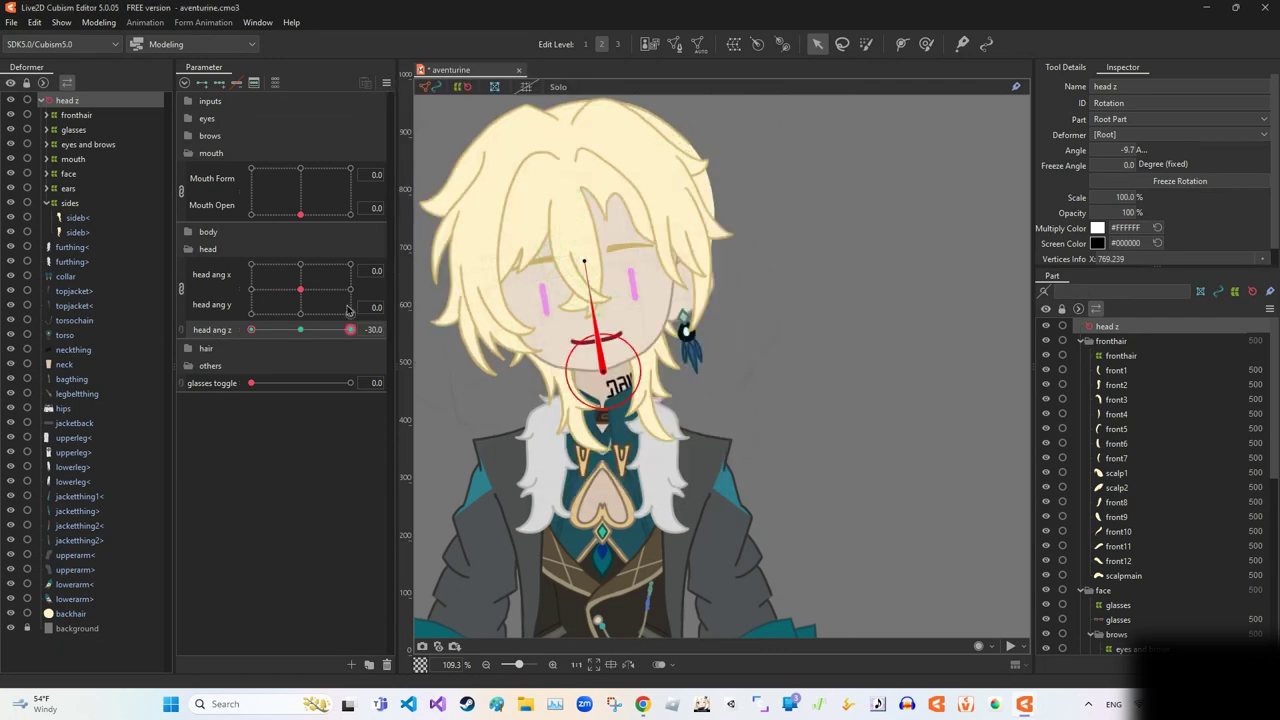
left_click_drag(71, 613, 66, 101)
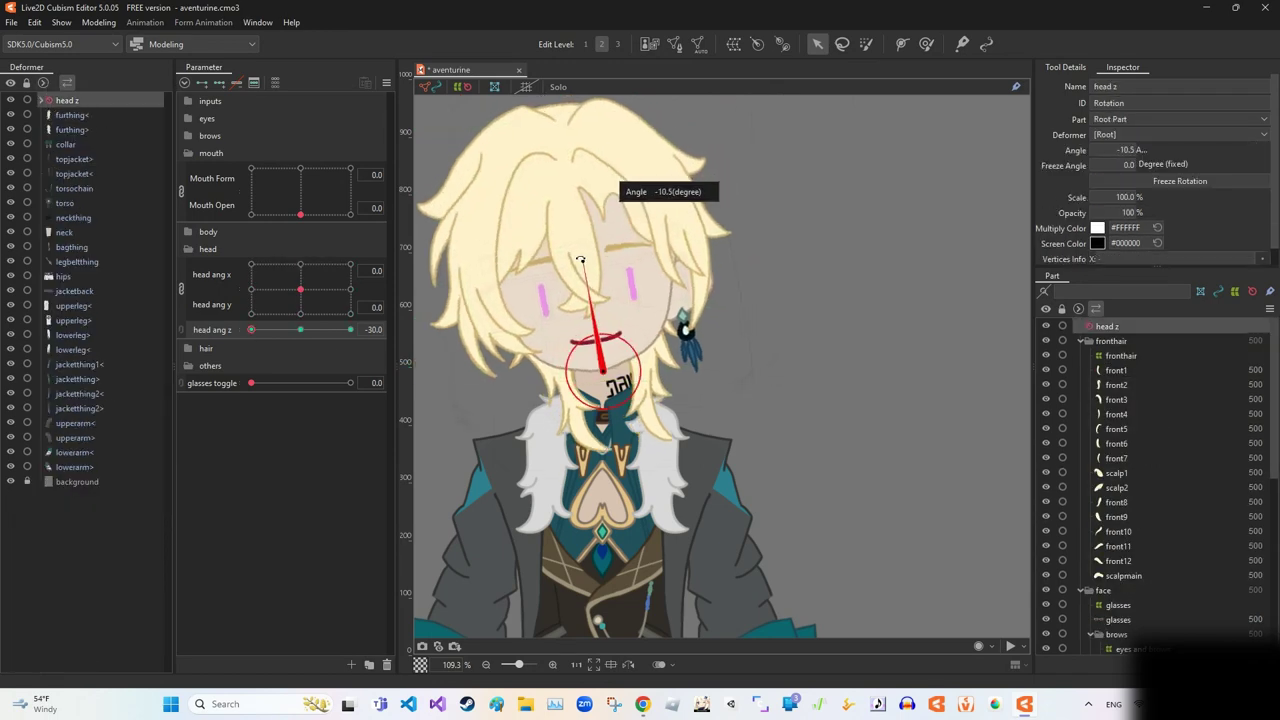
Reflect the head z deformer's tilt to the 30 end of head ang z.
left_click(386, 82)
left_click(450, 200)
left_click(606, 480)
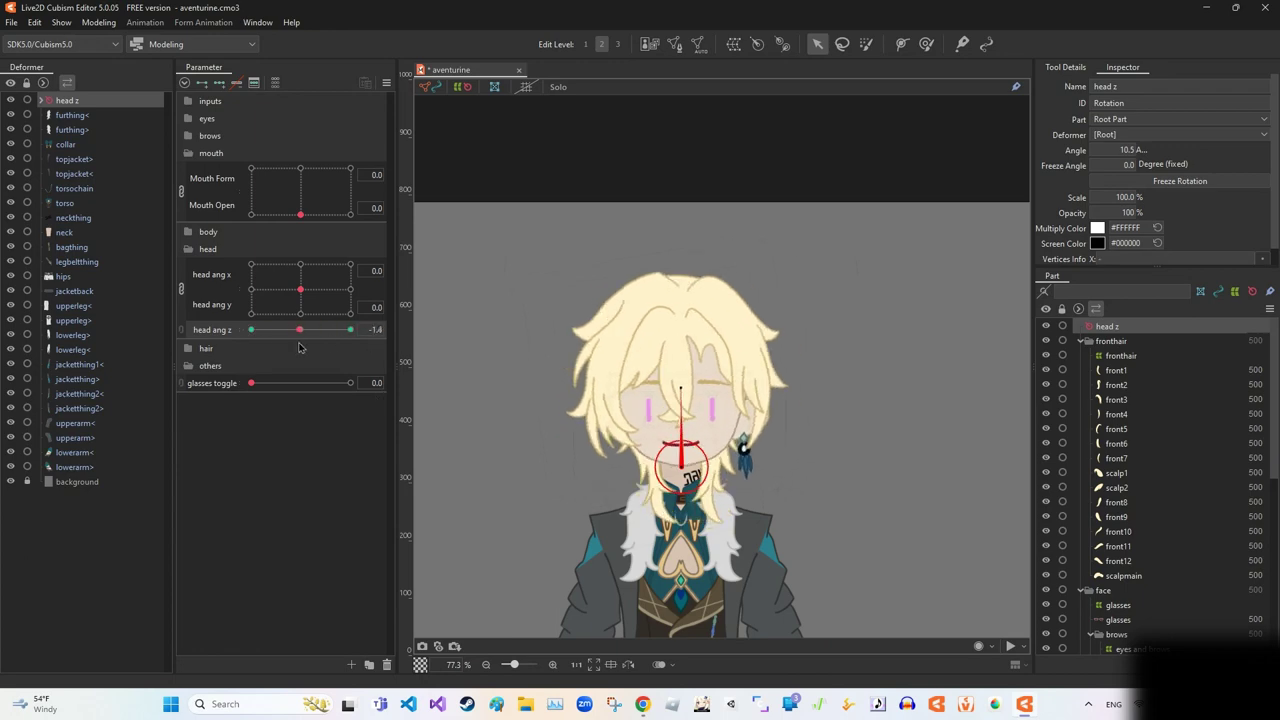
left_click(41, 100)
left_click(75, 115)
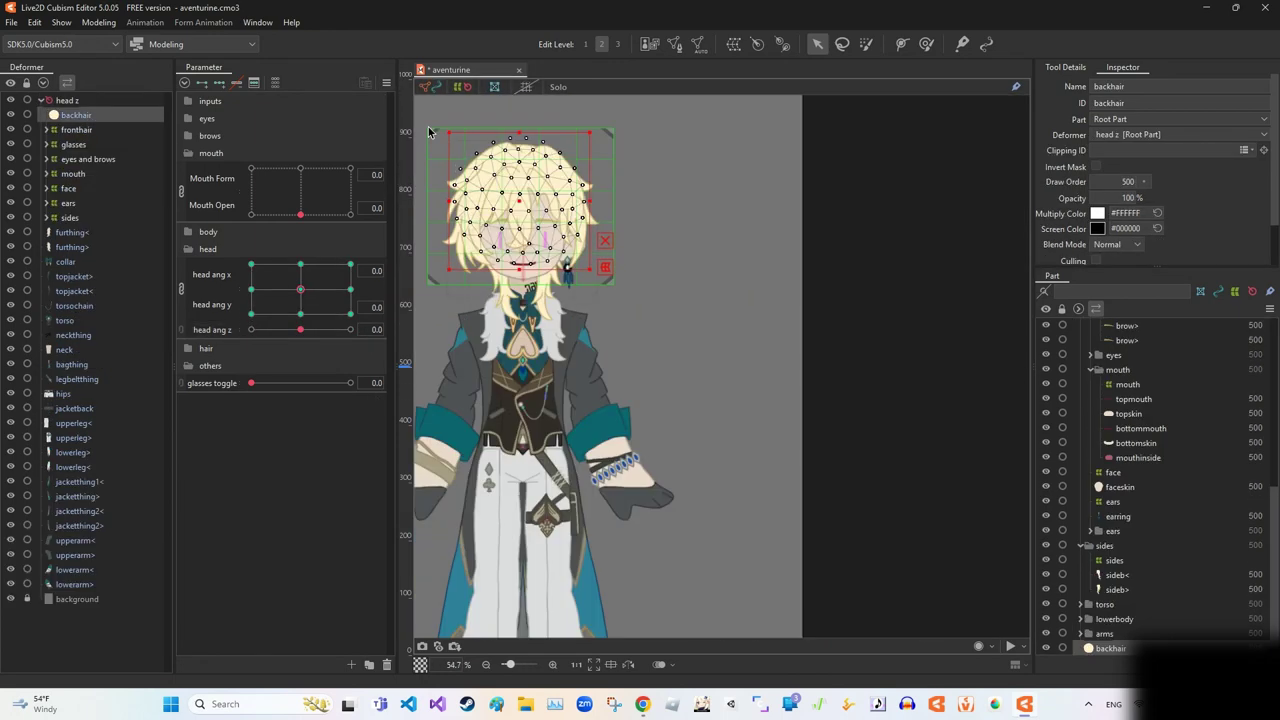
left_click(62, 131)
left_click(46, 130)
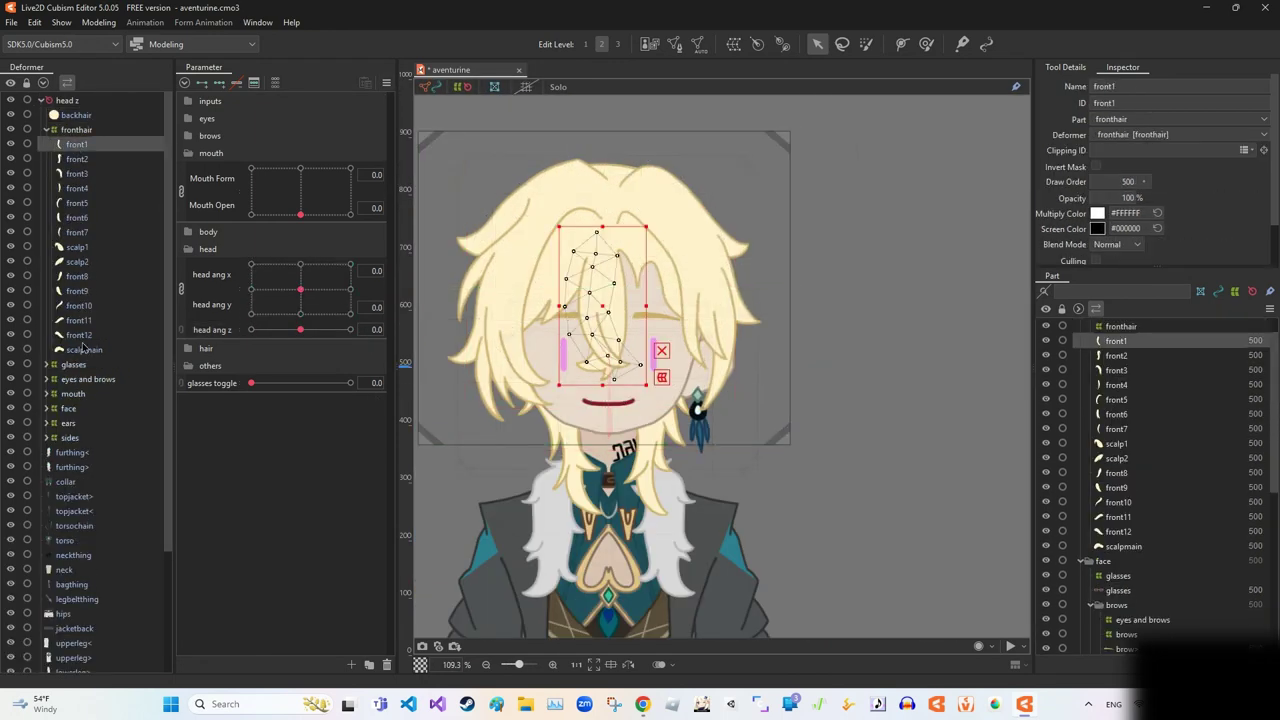
left_click(221, 84)
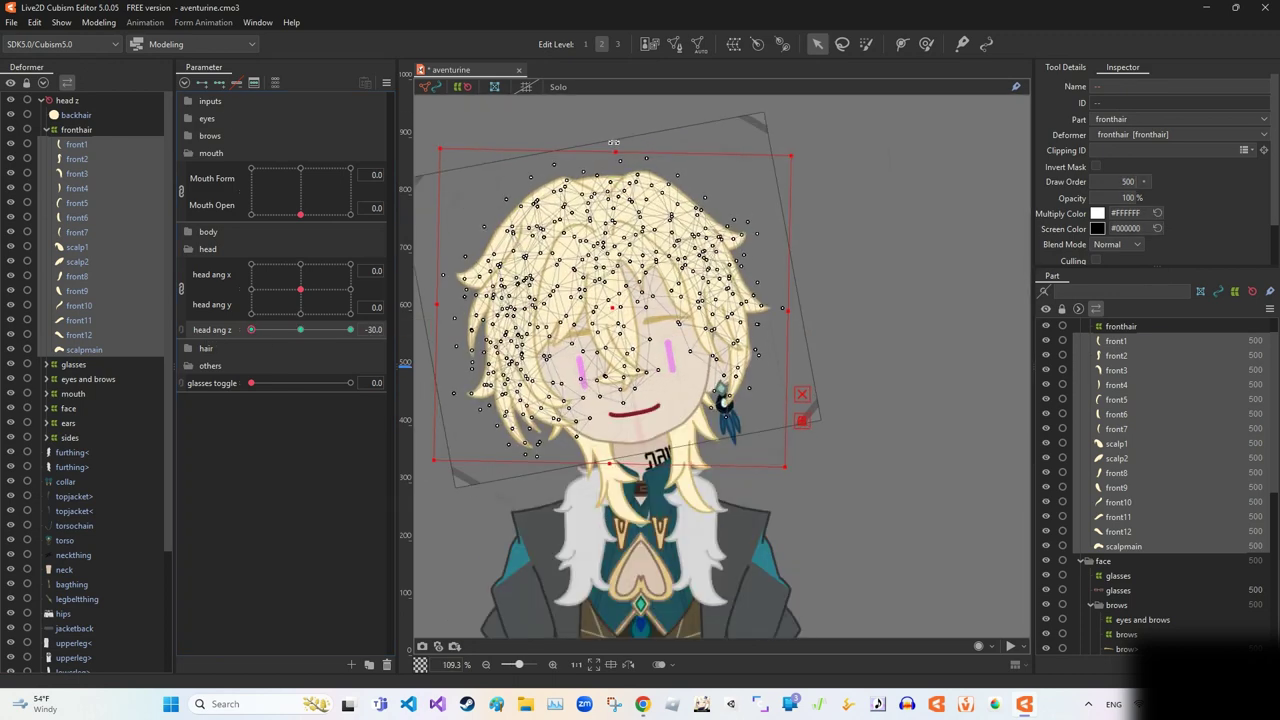
scroll(686, 178, "down", 4)
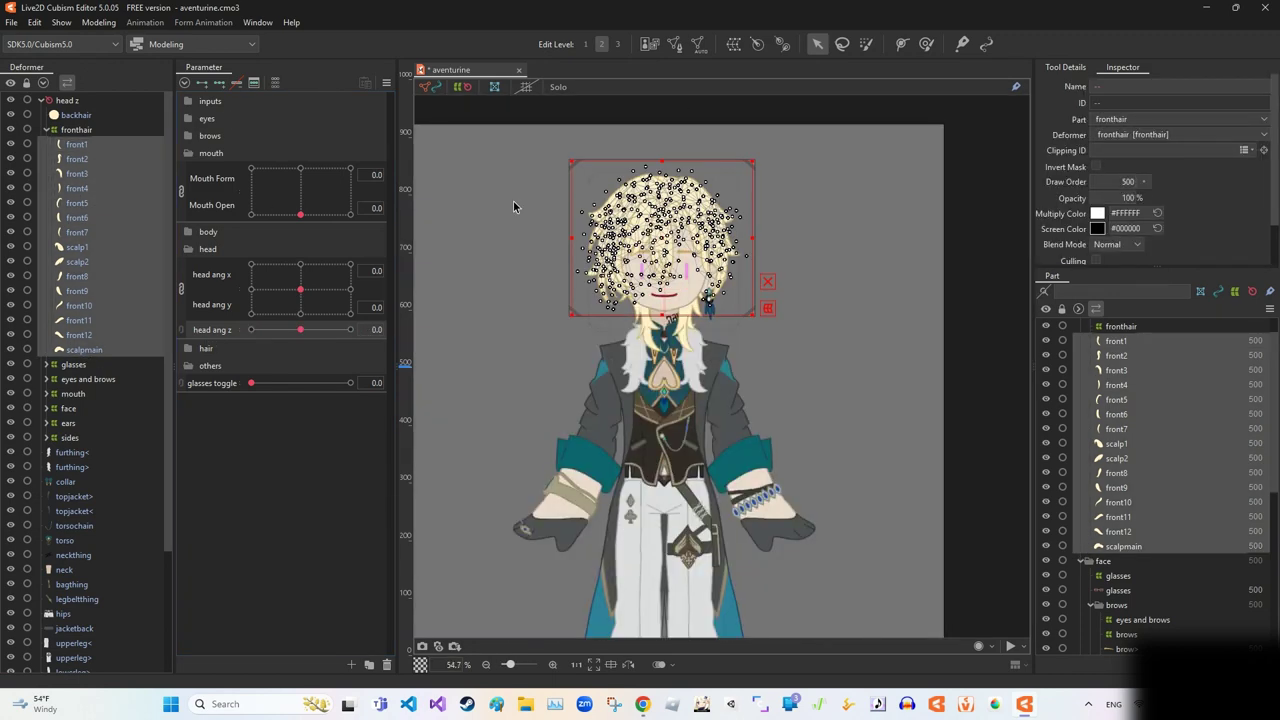
Create a warp deformer named front as the parent of the fronthair deformer.
left_click(76, 131)
left_click(730, 45)
key("Return")
type("f")
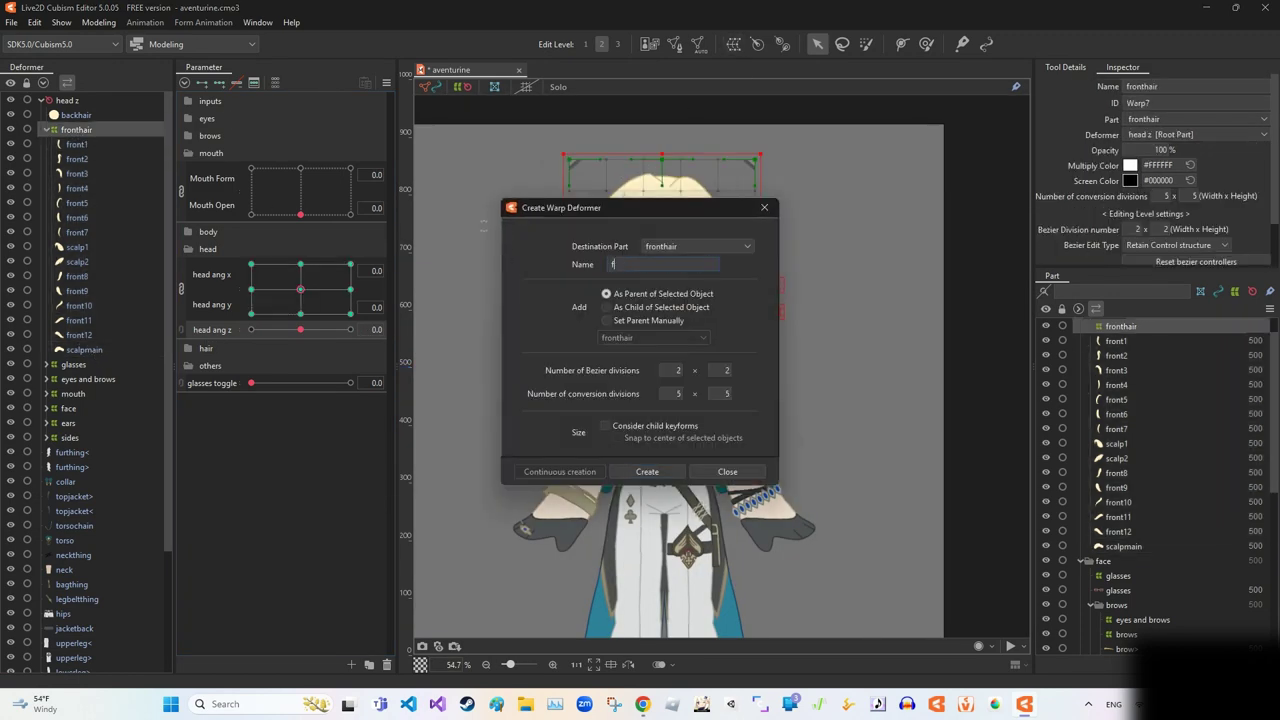
left_click(661, 475)
scroll(664, 246, "up", 4)
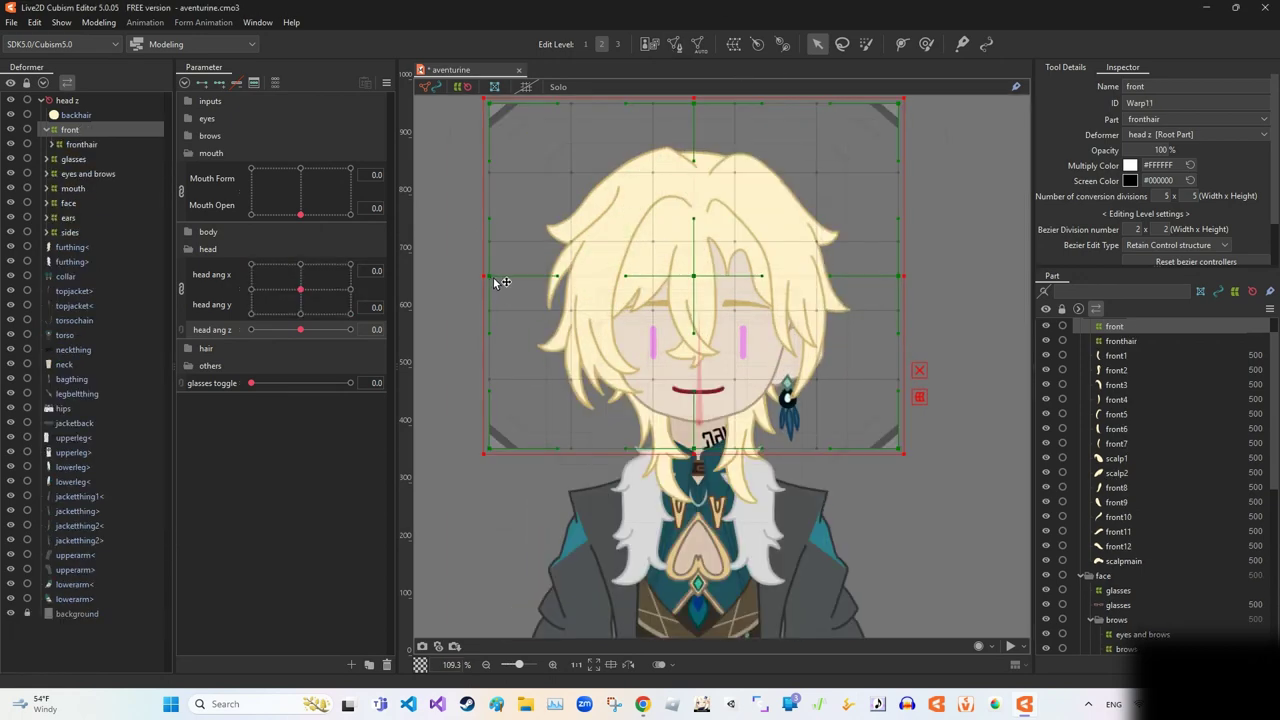
Shrink the front warp deformer on all four sides so it fits more closely around the front hair.
left_click_drag(494, 281, 529, 278)
left_click_drag(903, 281, 863, 284)
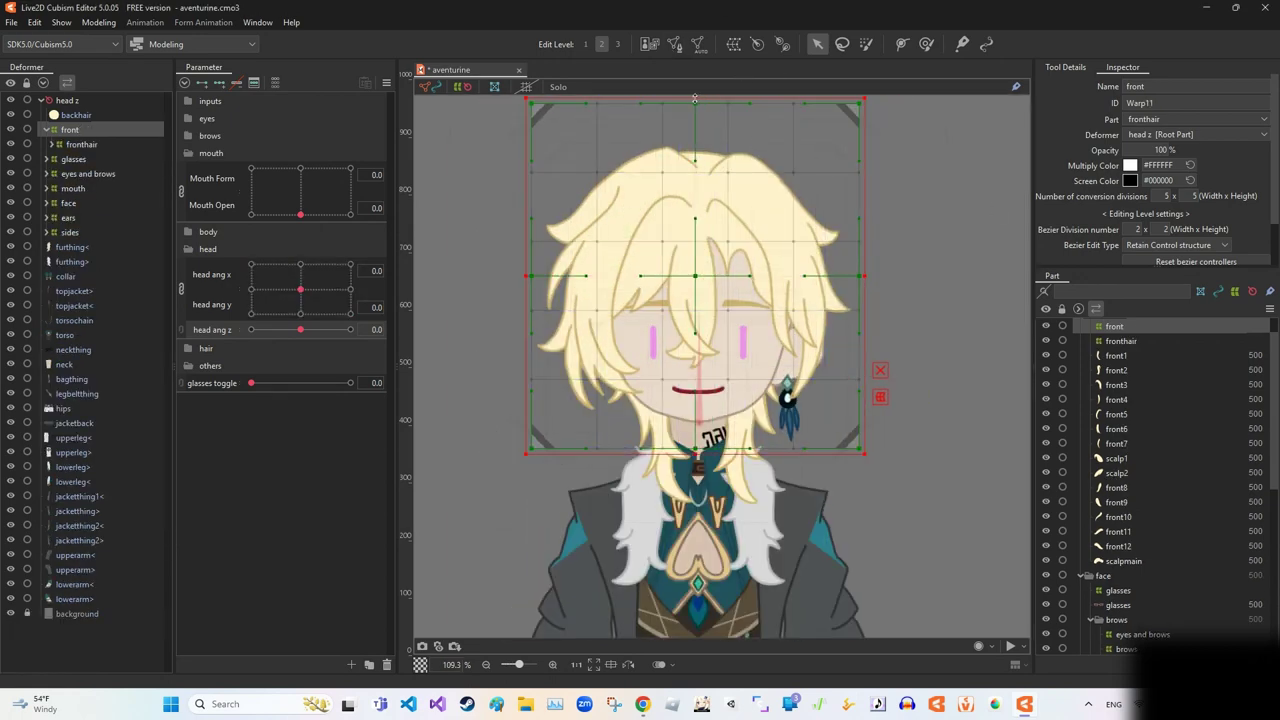
left_click_drag(694, 98, 695, 134)
left_click_drag(697, 452, 697, 424)
scroll(666, 221, "up", 2)
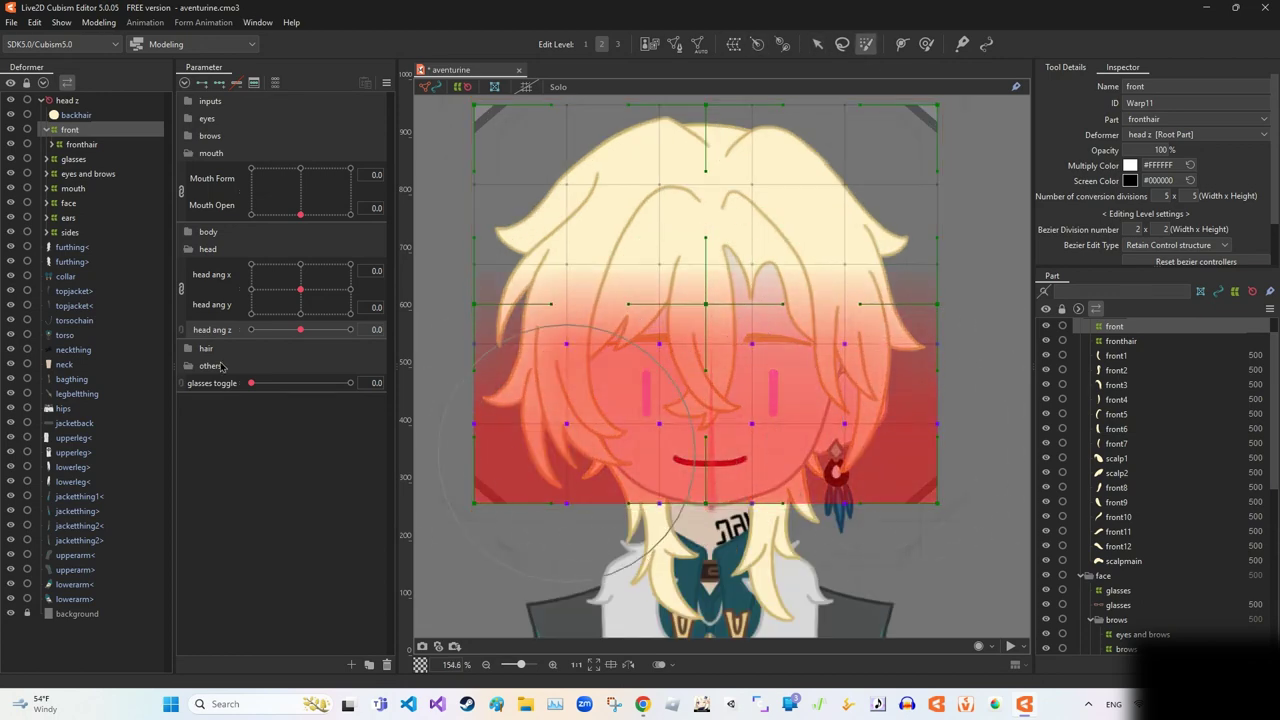
left_click(251, 329)
scroll(773, 195, "down", 2)
left_click_drag(773, 195, 781, 199)
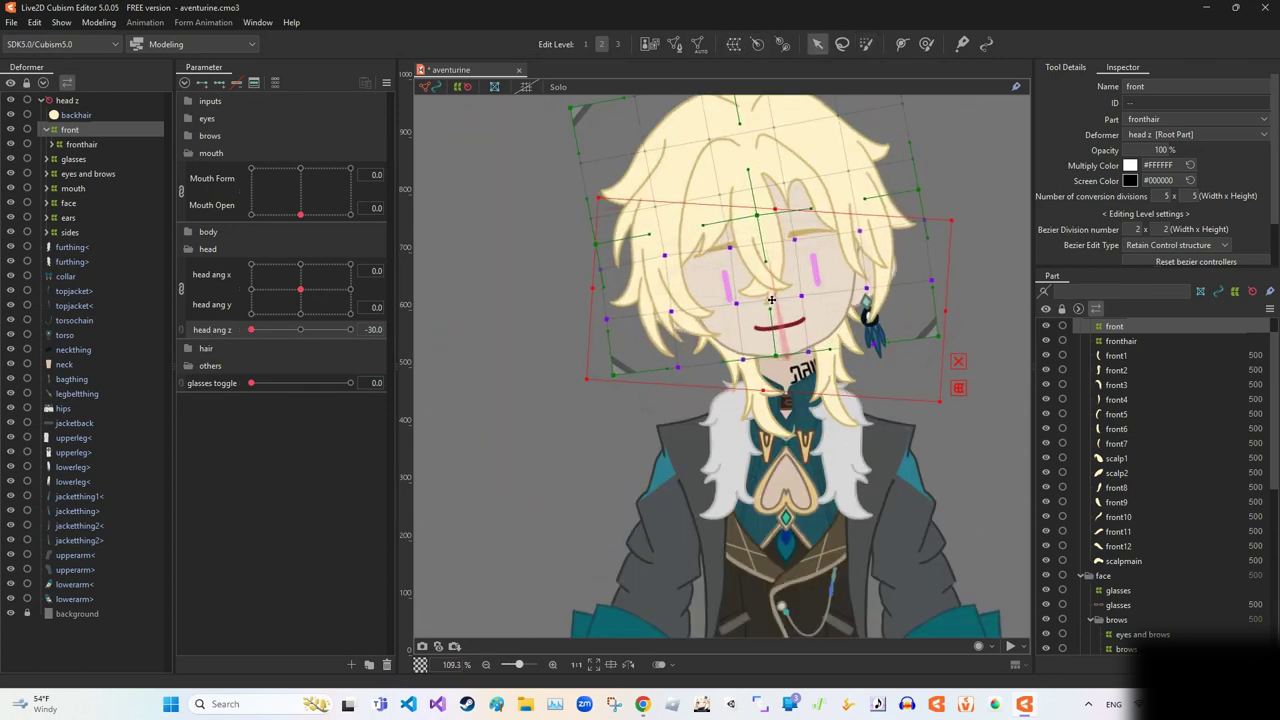
scroll(767, 303, "down", 2)
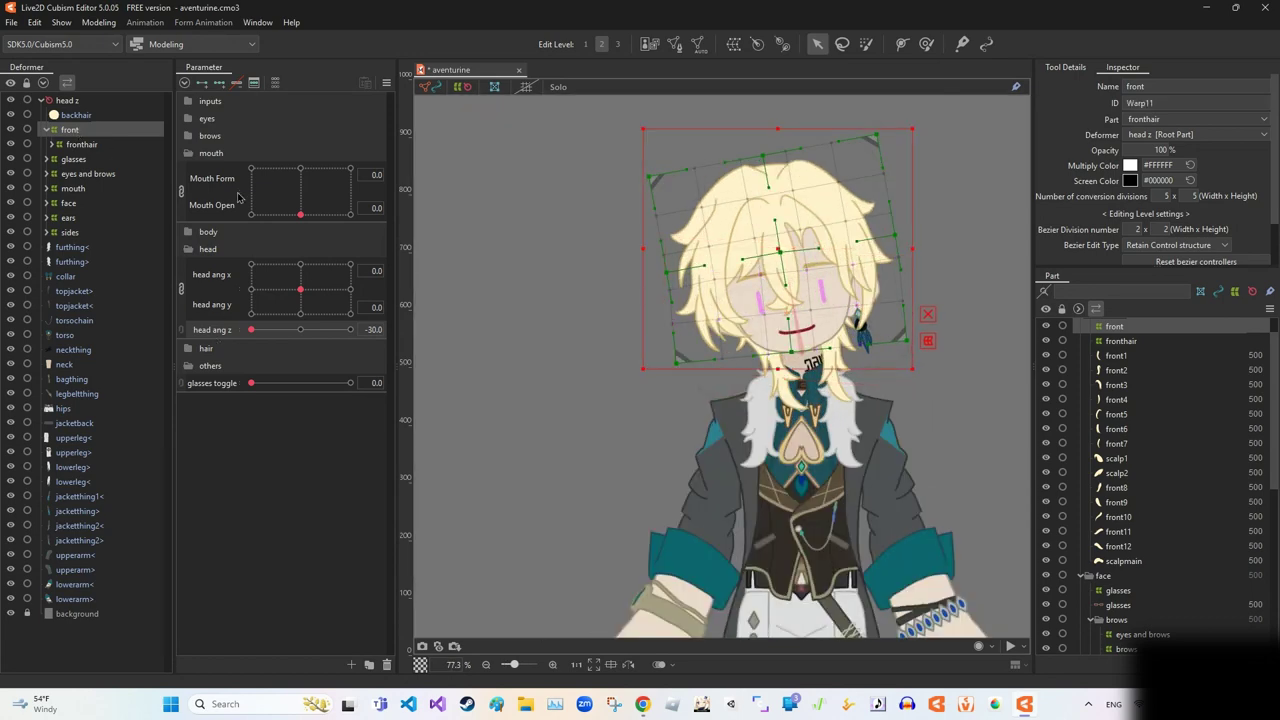
Brush-select the lower points of the front warp deformer and rotate them slightly clockwise at head ang z -30.
key("b")
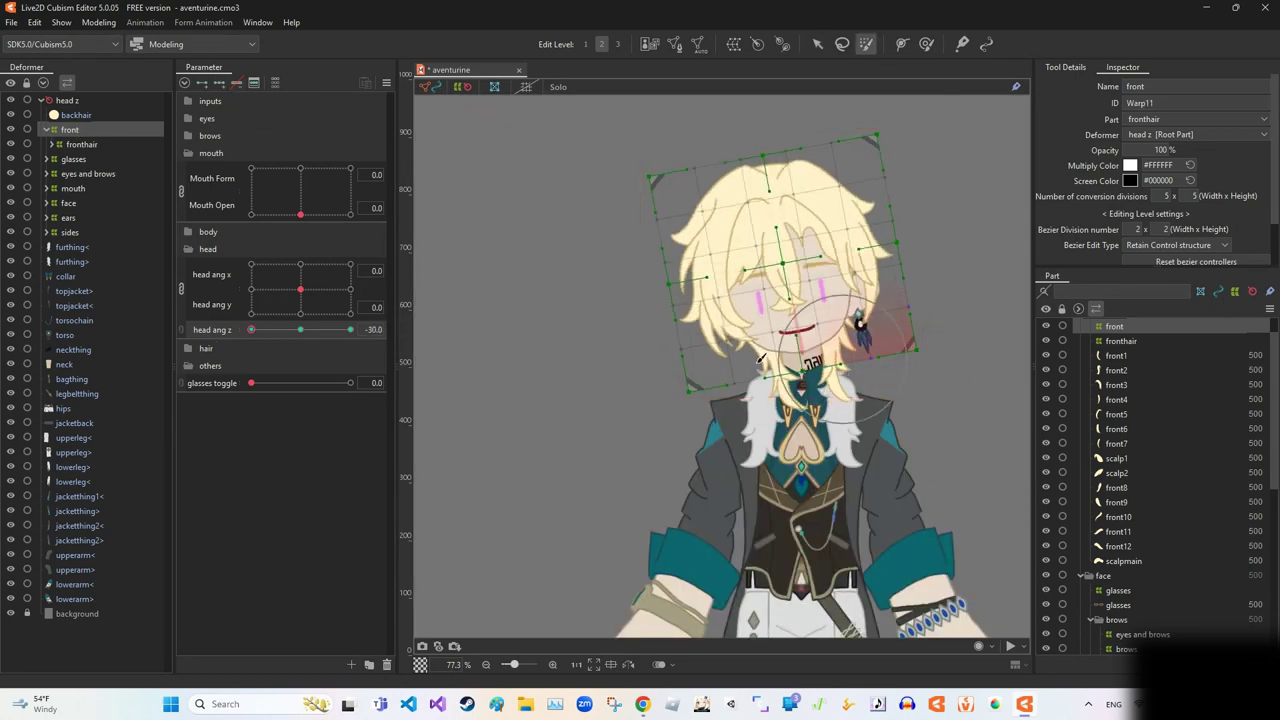
key("v")
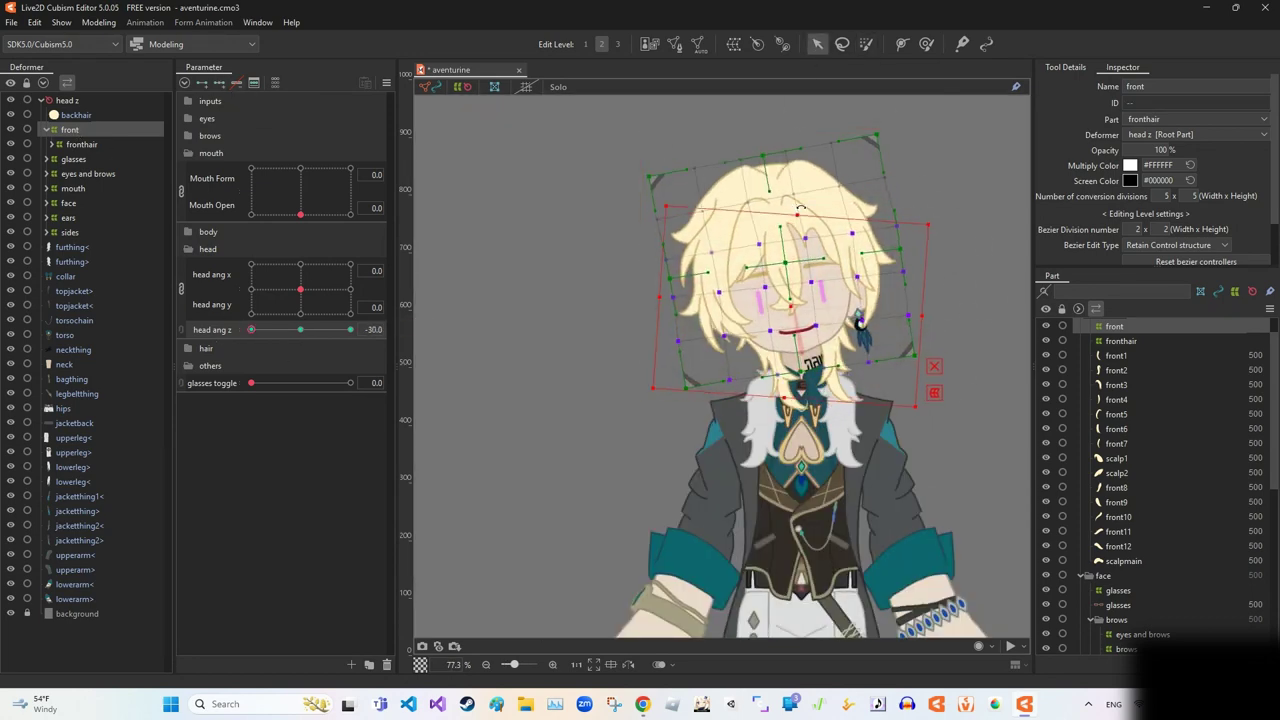
left_click(865, 45)
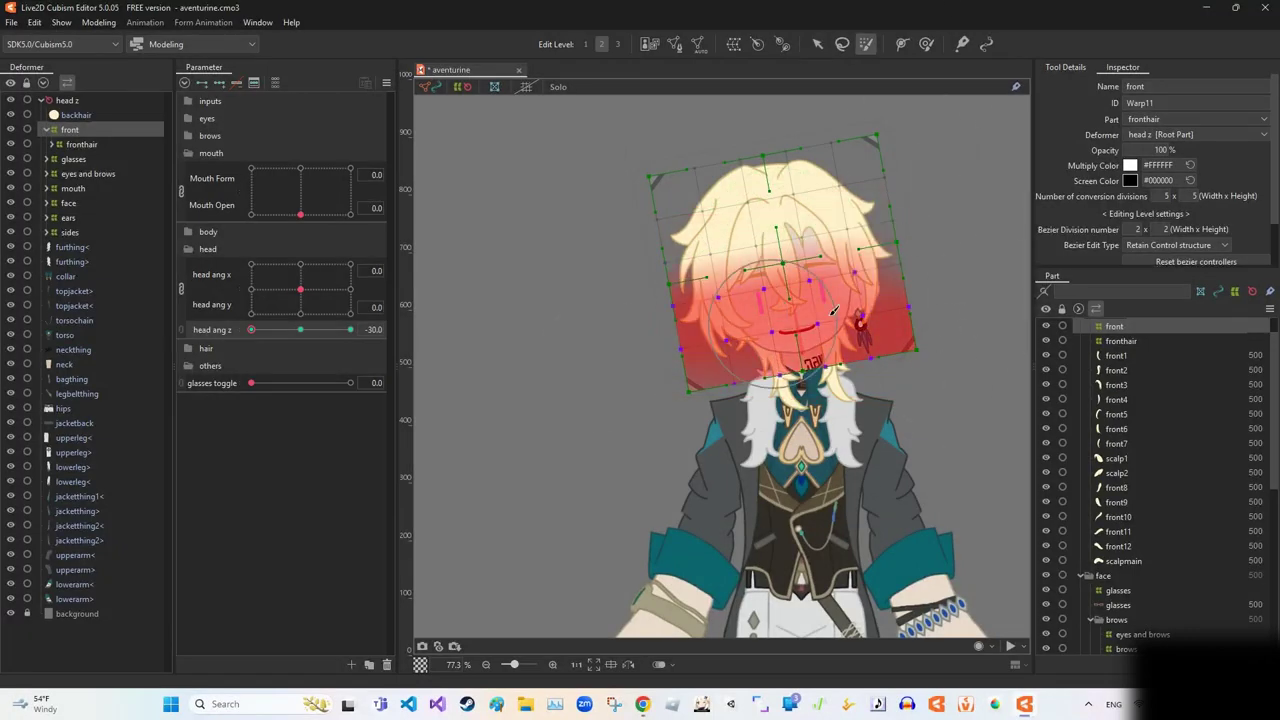
key("v")
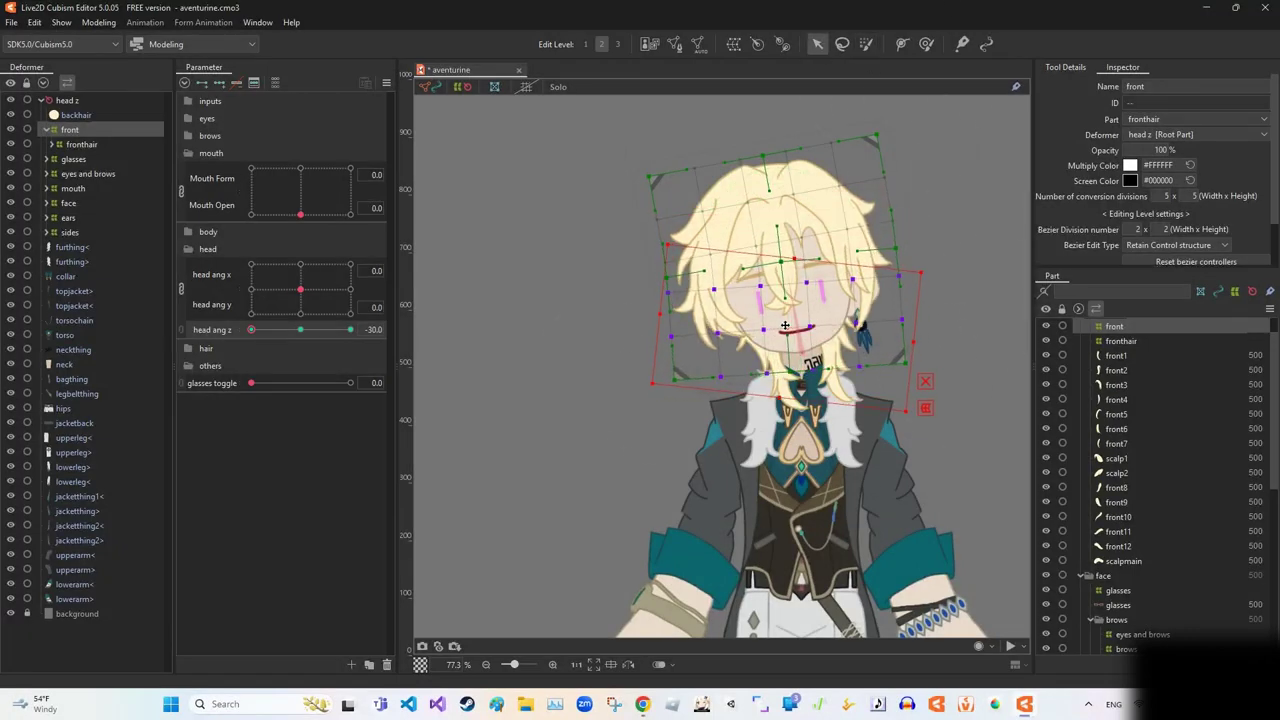
left_click_drag(789, 251, 797, 252)
left_click(952, 224)
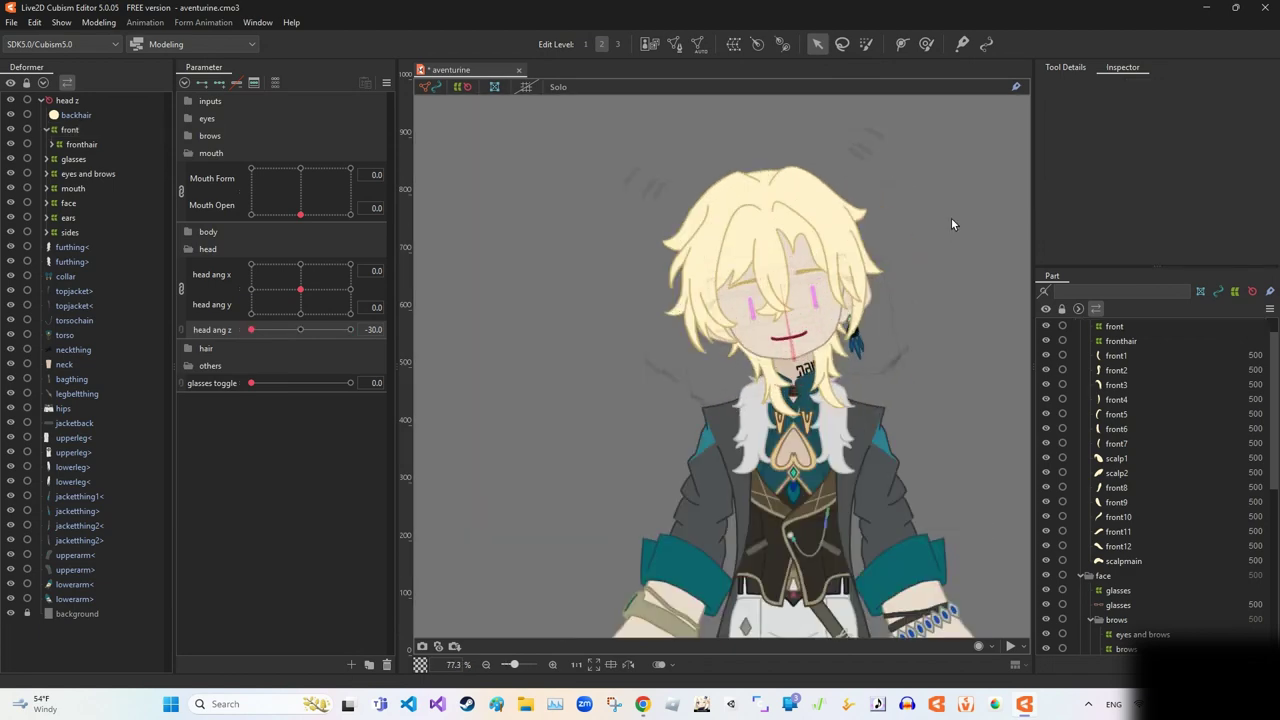
Reflect the front warp deformer's motion from head ang z -30 to 30.
left_click(386, 83)
left_click(68, 129)
left_click(386, 83)
left_click(450, 229)
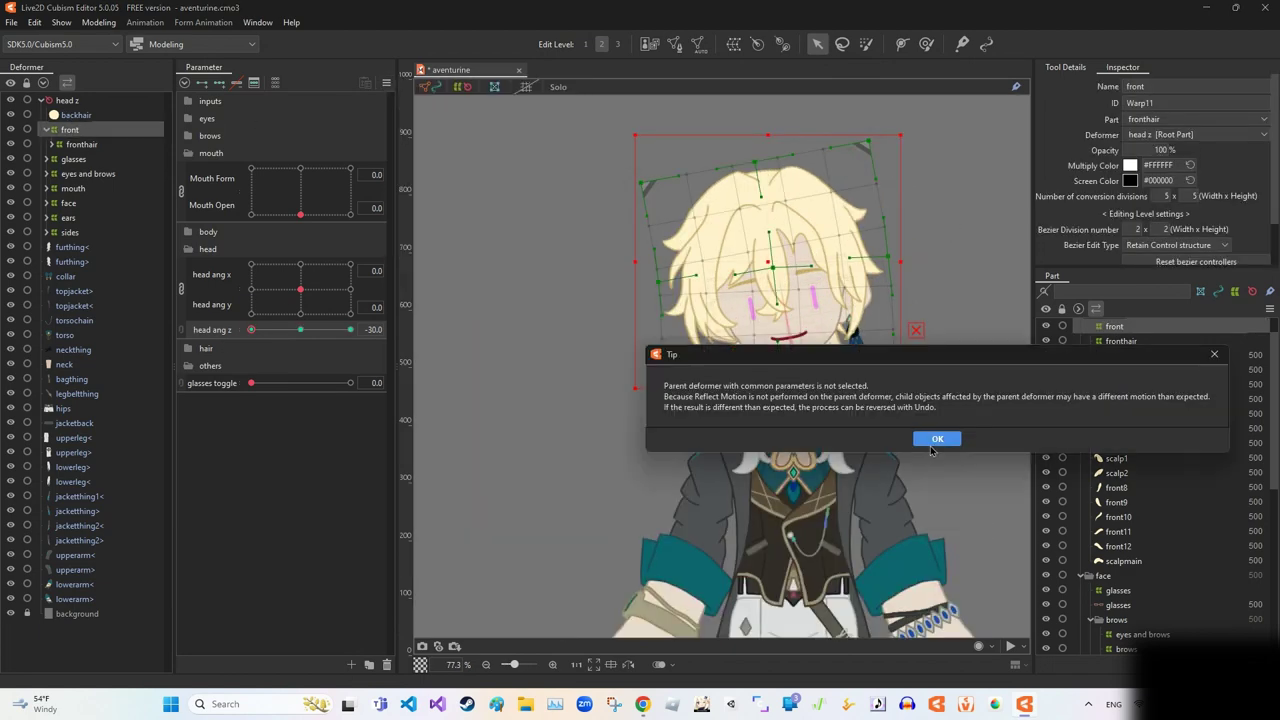
left_click(937, 444)
left_click(616, 480)
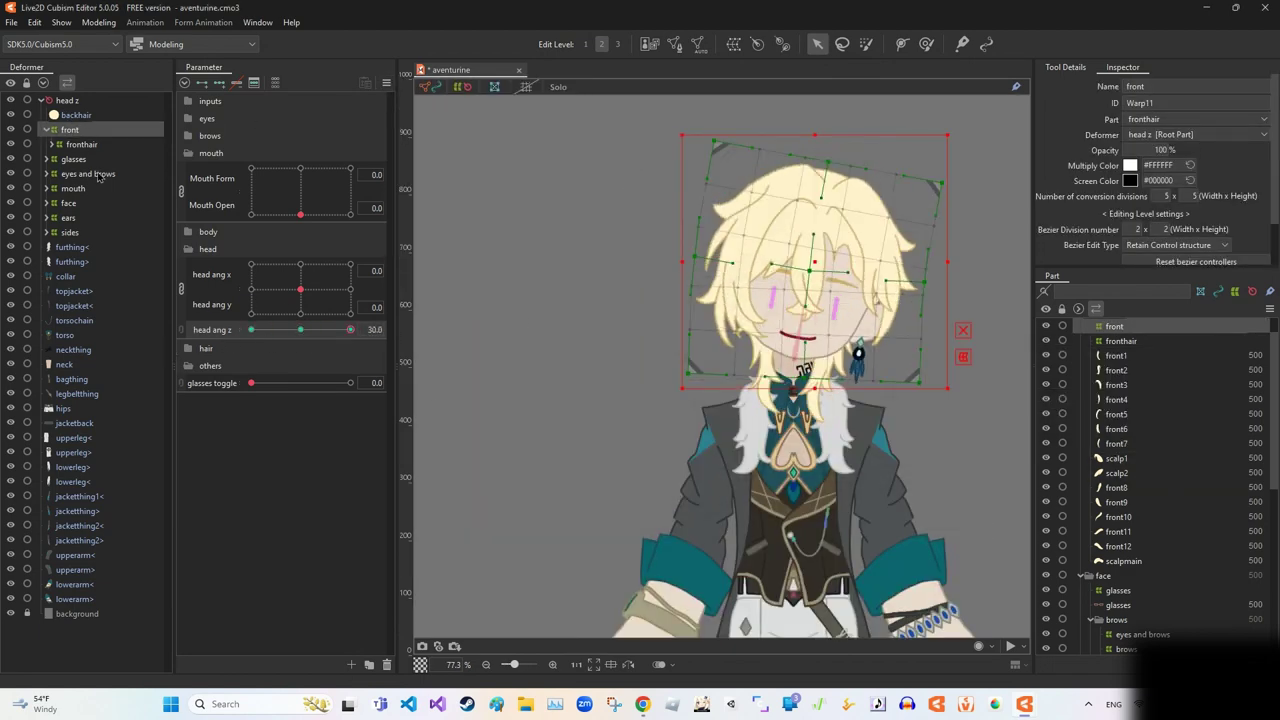
Rotate the lower points of the sides warp deformer counterclockwise at head ang z 30 and reflect the motion to -30.
scroll(858, 297, "up", 5)
scroll(858, 297, "down", 3)
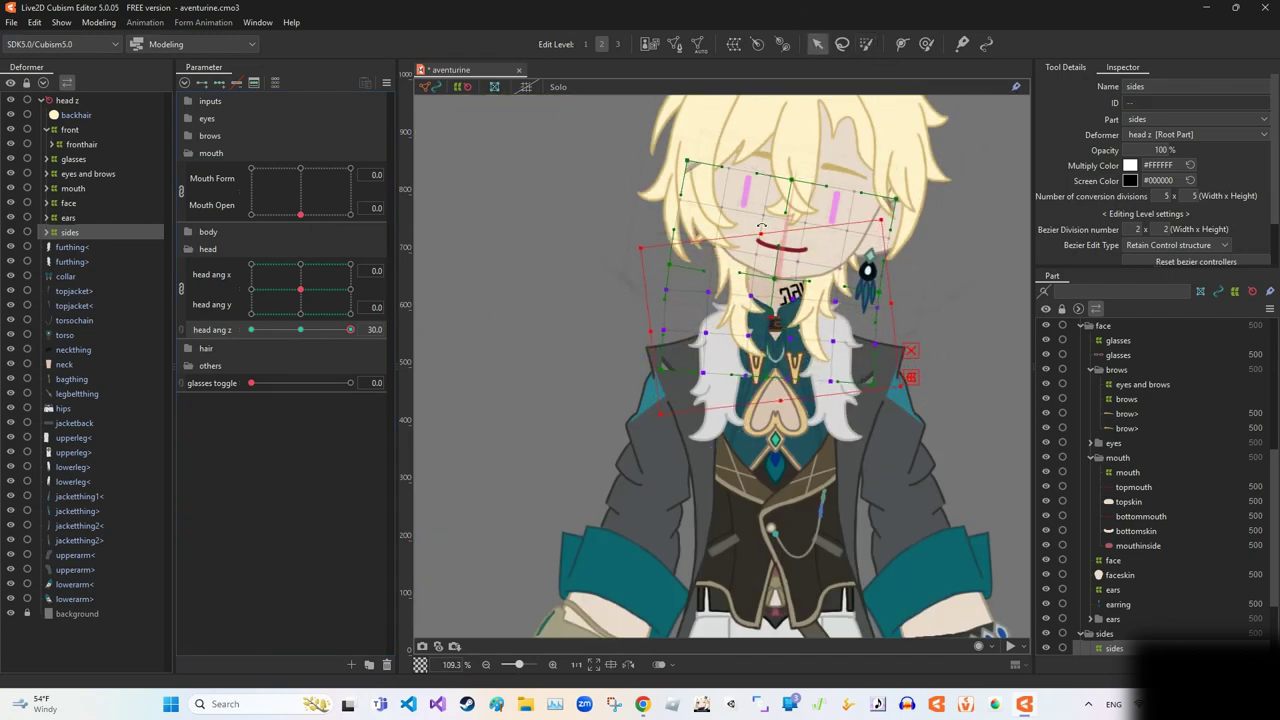
left_click(386, 85)
left_click(460, 180)
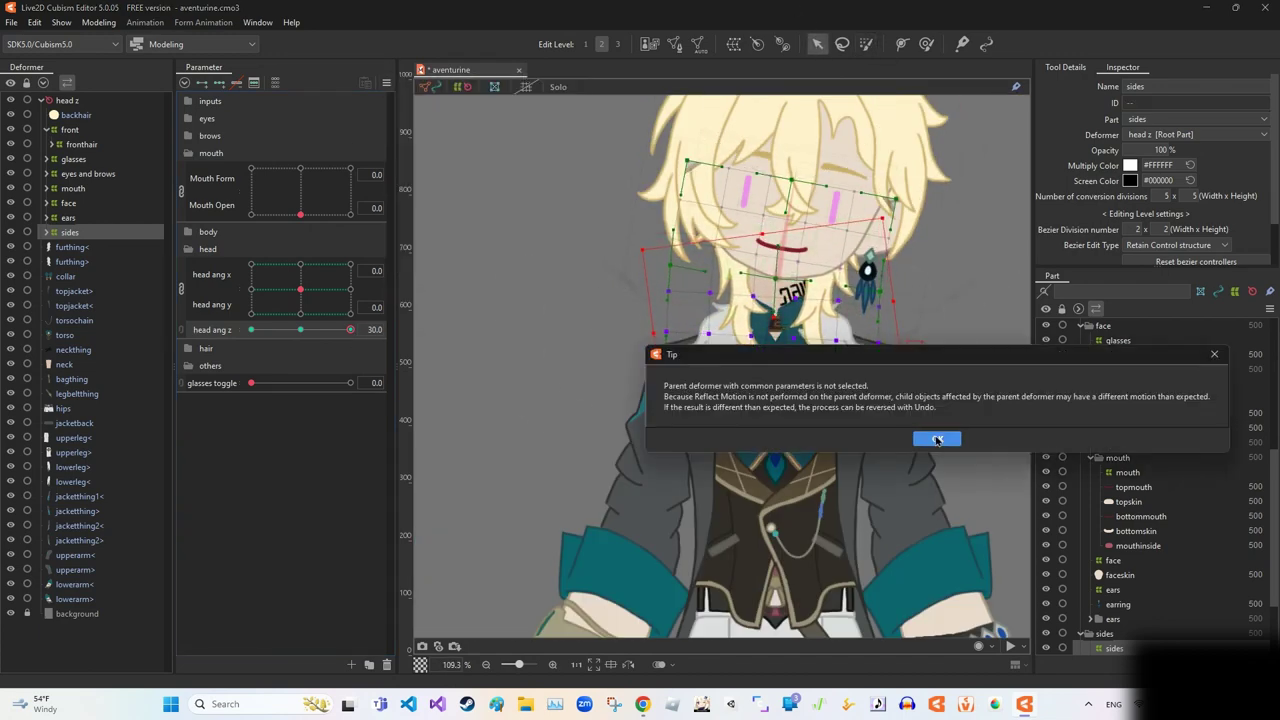
left_click(937, 440)
left_click(608, 477)
Brush-select the lower points of the sides warp deformer and rotate them slightly clockwise at head ang z -30.
left_click_drag(350, 329, 251, 329)
left_click(440, 342)
left_click(68, 232)
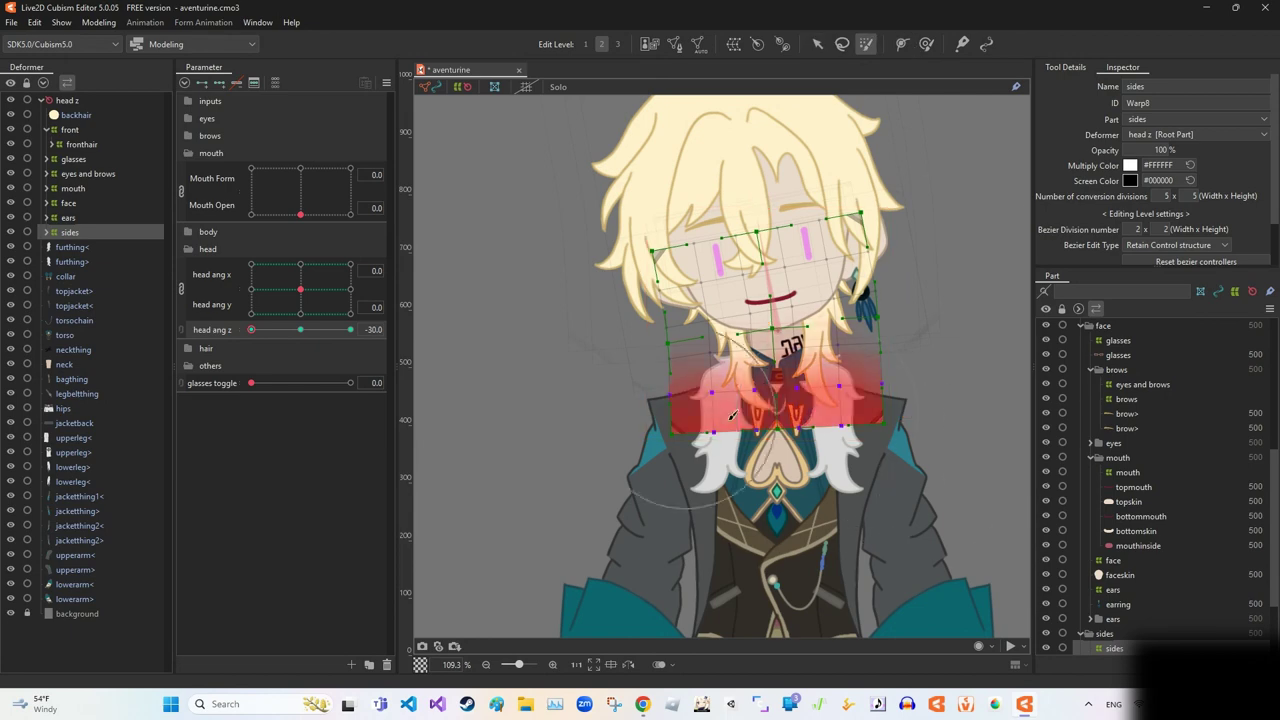
key("v")
scroll(789, 316, "down", 3)
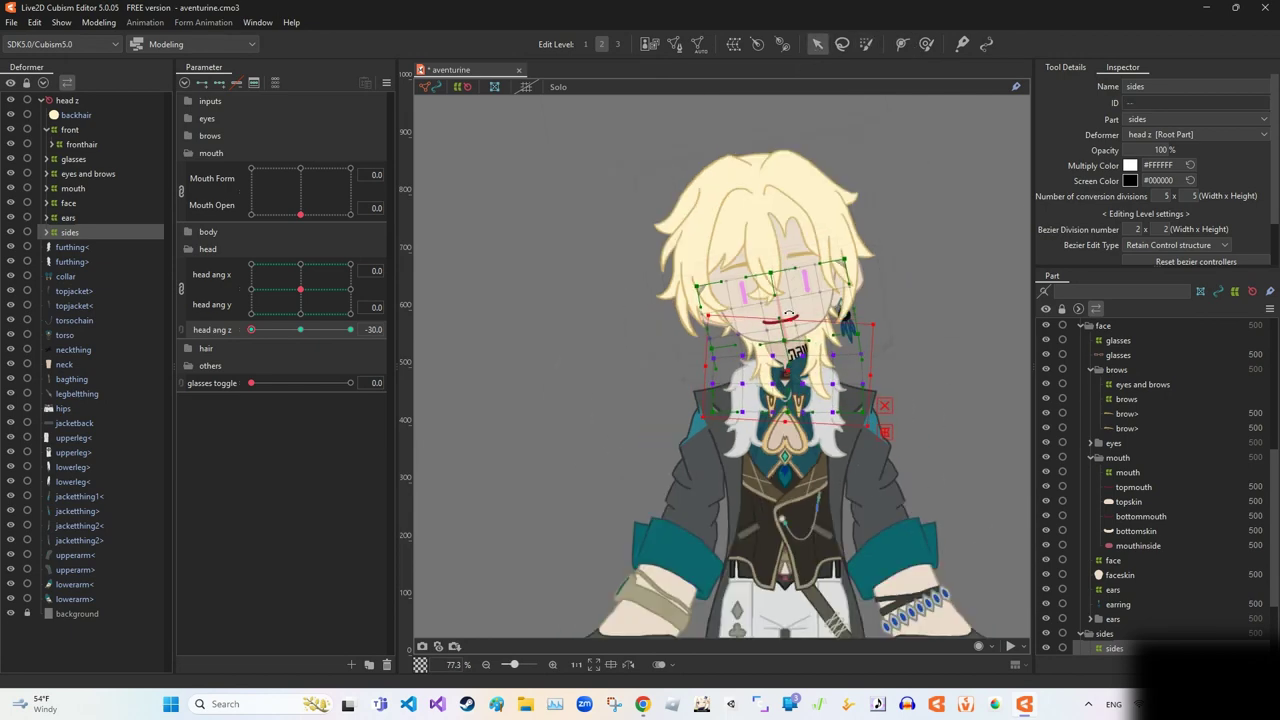
scroll(720, 340, "up", 3)
left_click(650, 336)
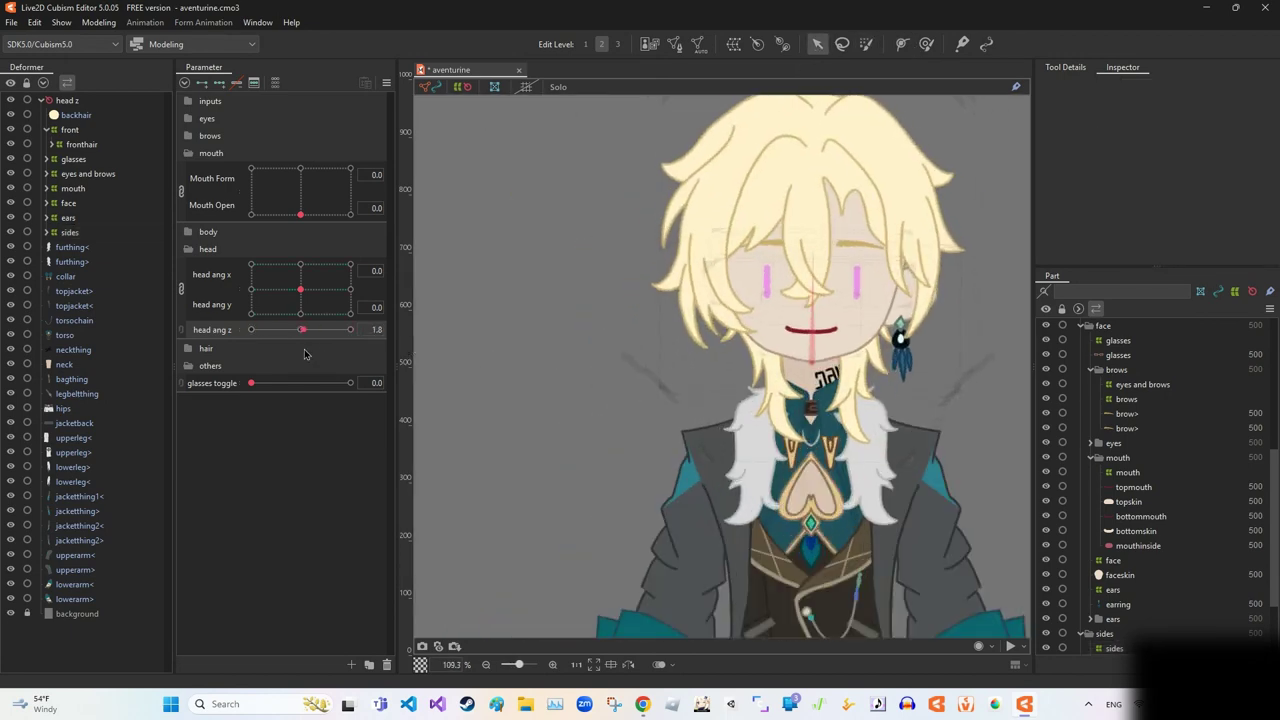
left_click(880, 360)
scroll(882, 362, "up", 2)
left_click(866, 43)
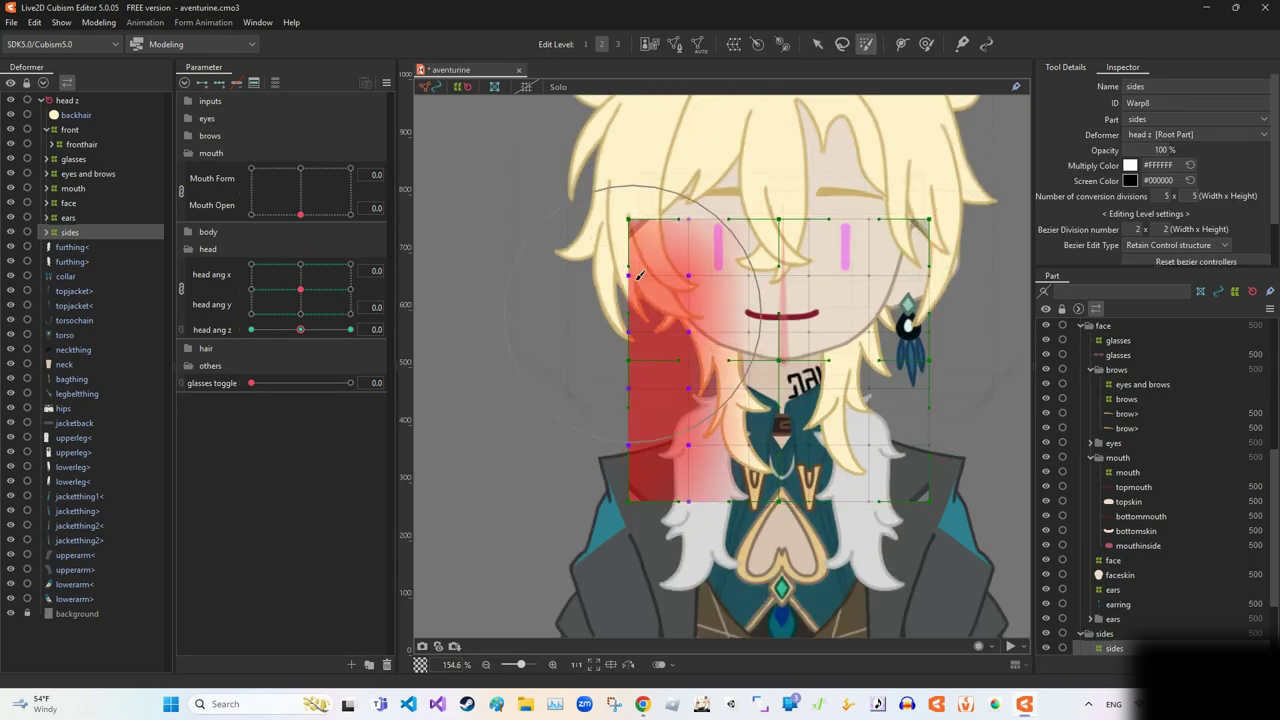
left_click(817, 44)
left_click(692, 358)
left_click(690, 360)
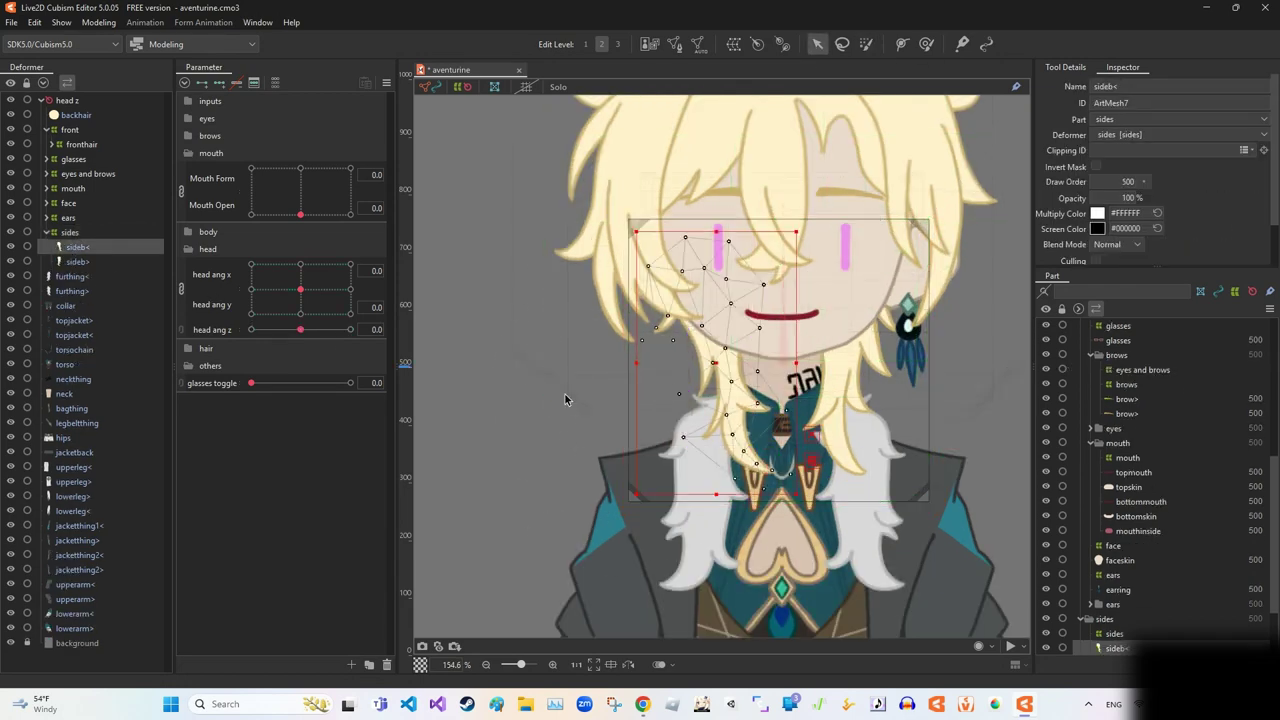
scroll(715, 362, "down", 4)
left_click(786, 123)
Reflect the sides warp deformer's motion horizontally from head ang z 30, using the head z center point.
left_click_drag(300, 329, 251, 330)
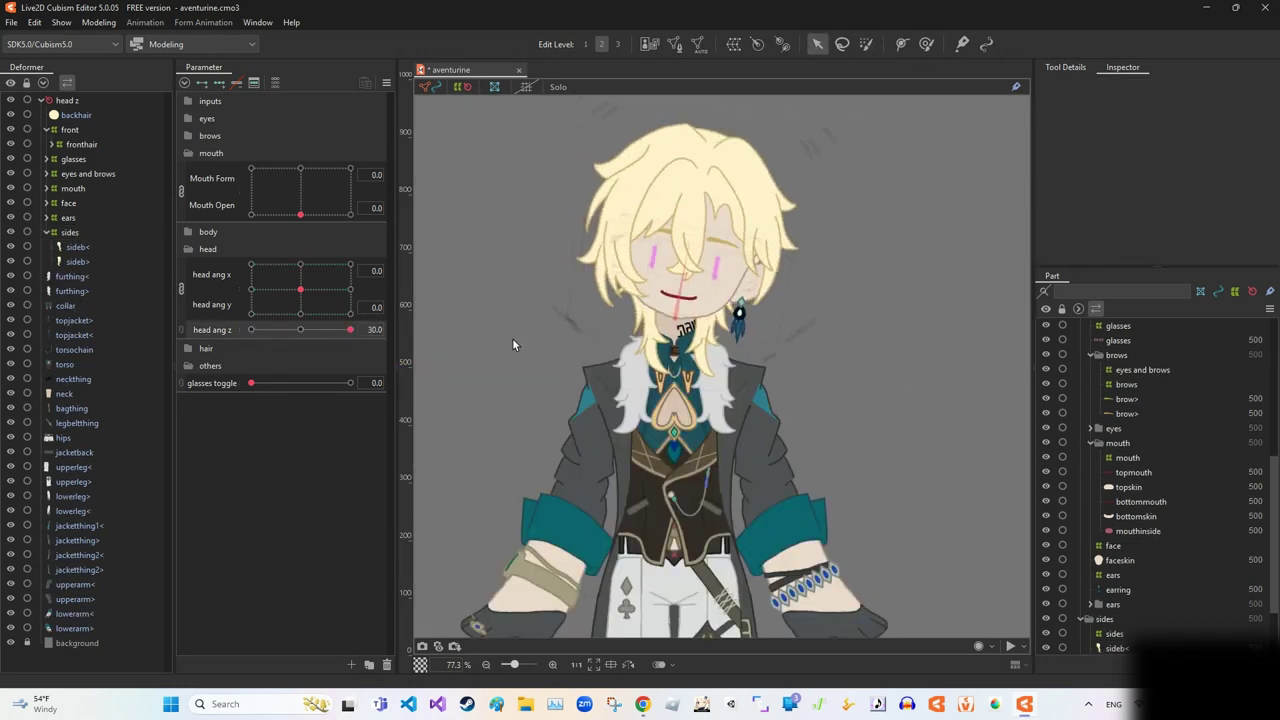
left_click(69, 232)
left_click(386, 82)
left_click(450, 94)
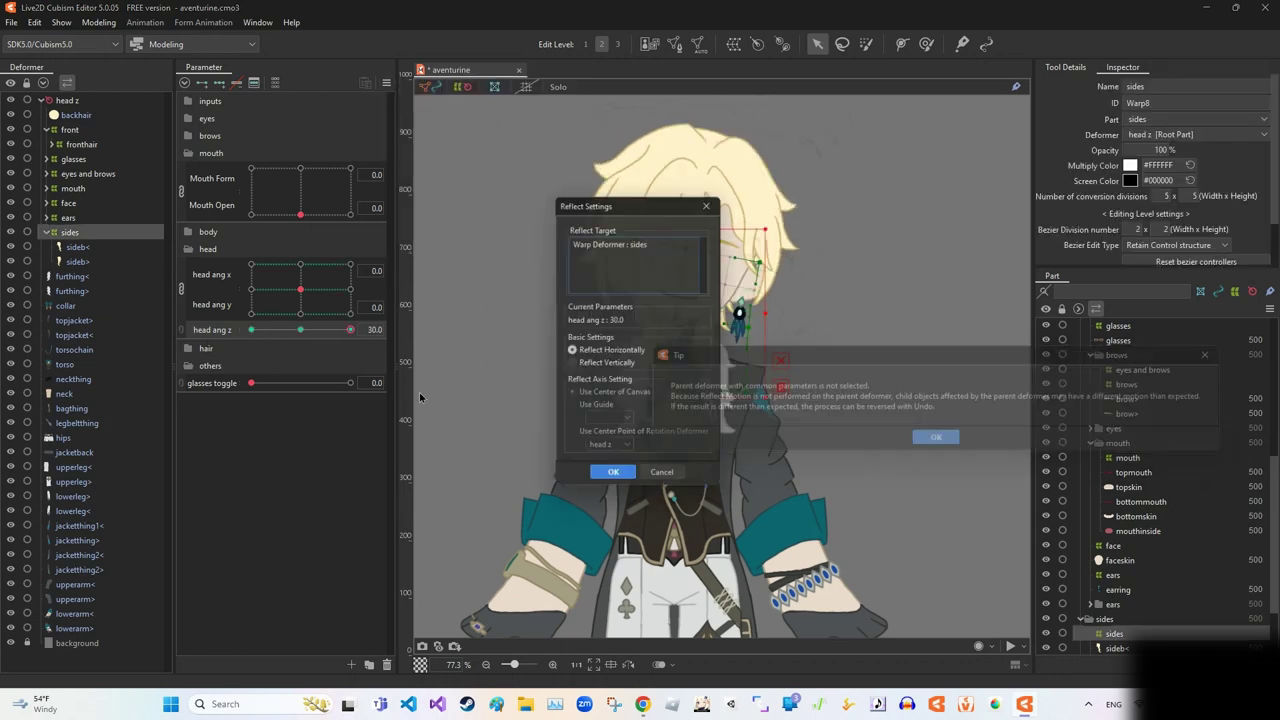
left_click(606, 471)
Rotate the earring slightly counterclockwise at head ang z 30.
left_click_drag(303, 330, 350, 329)
left_click(735, 300)
scroll(675, 287, "up", 6)
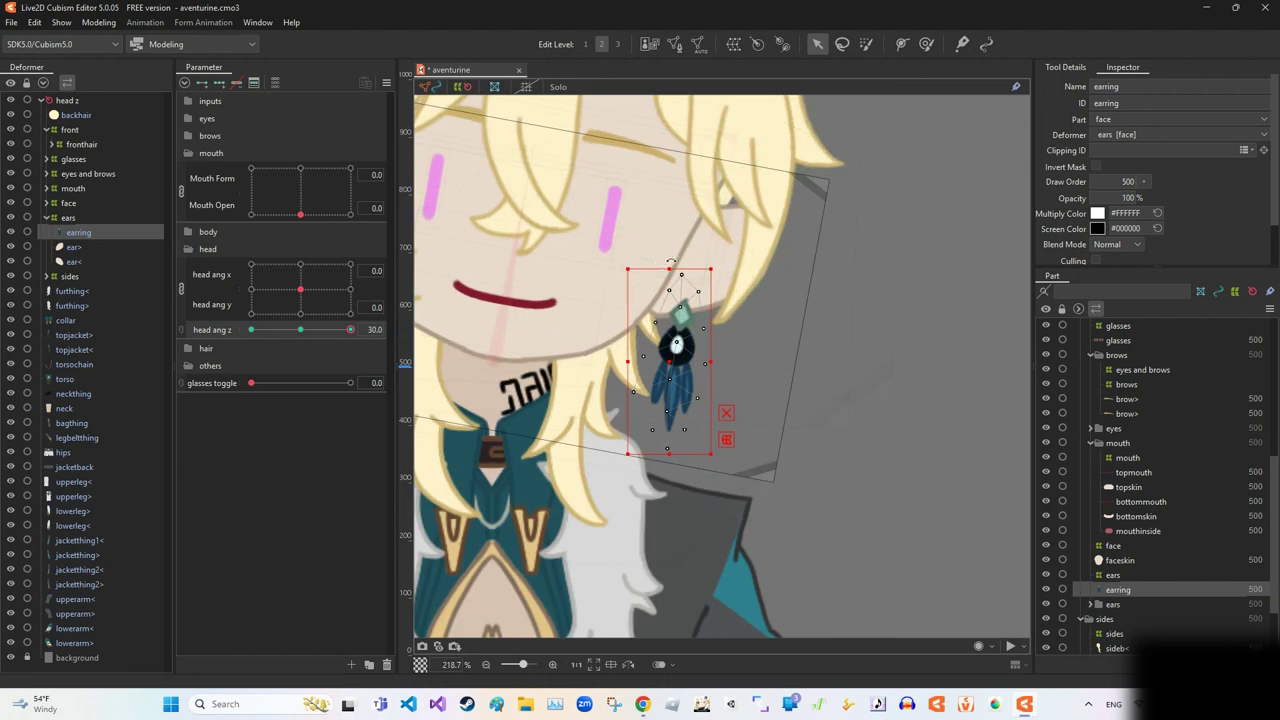
left_click_drag(675, 287, 684, 287)
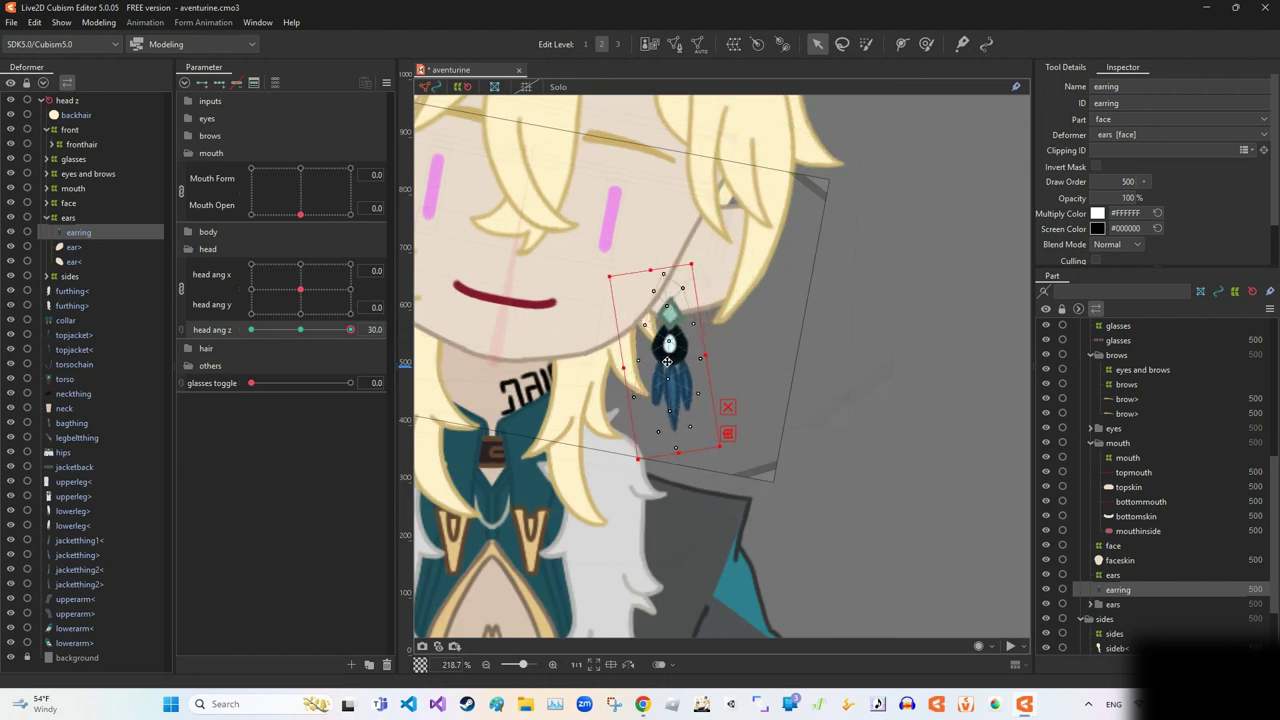
Rotate the earring so it swings to counter the head tilt at head ang z -30.
left_click_drag(350, 329, 225, 325)
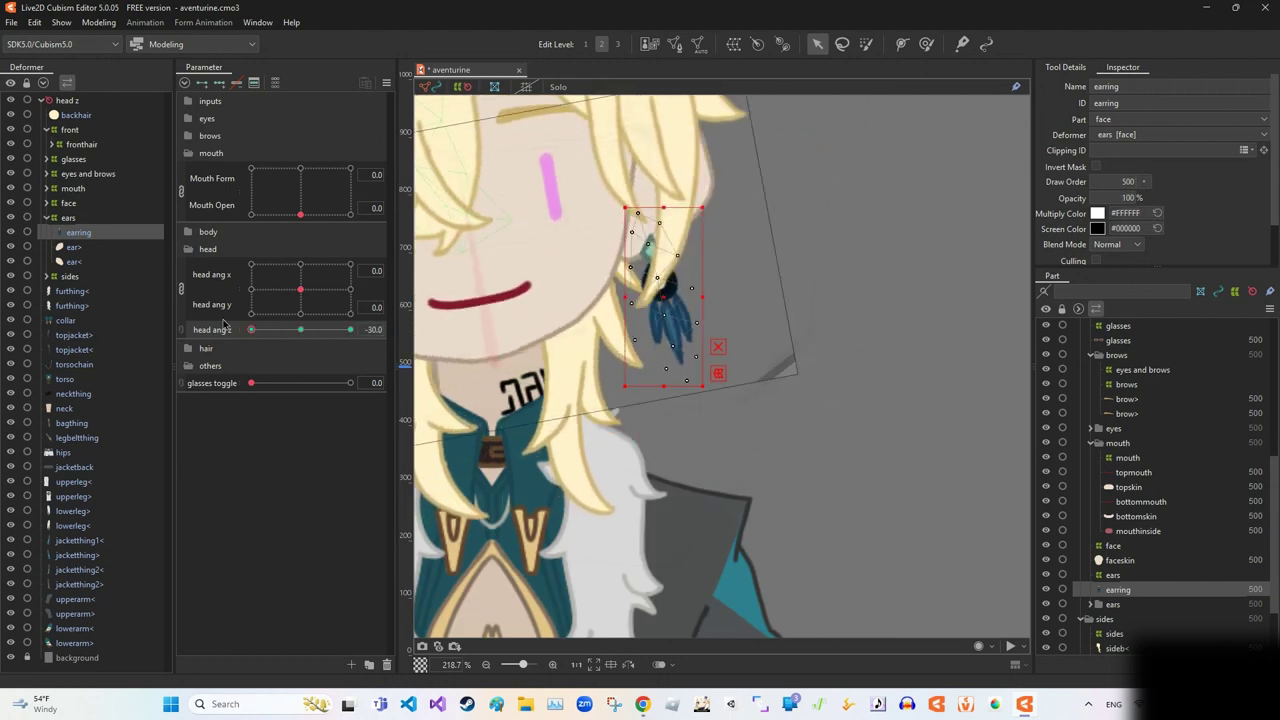
left_click_drag(677, 207, 646, 208)
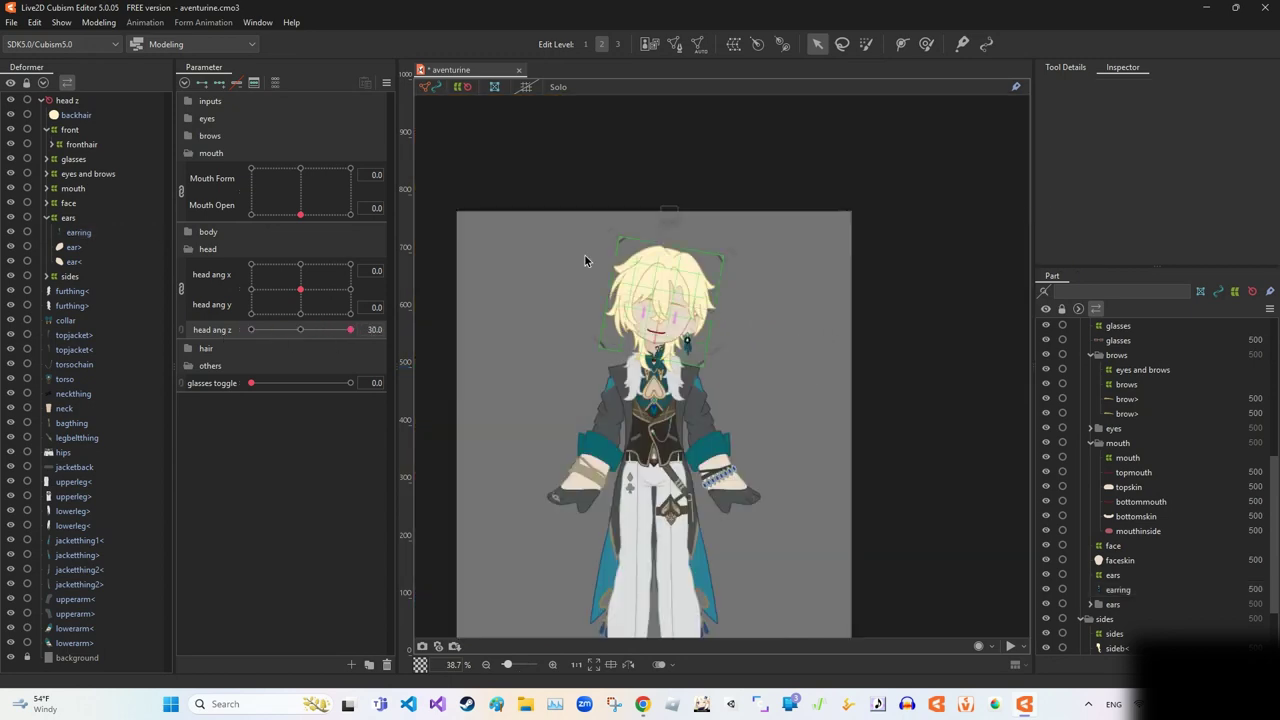
Add a physics group named head z, with head physics as both the input preset and the physics model preset.
left_click(98, 22)
left_click(150, 289)
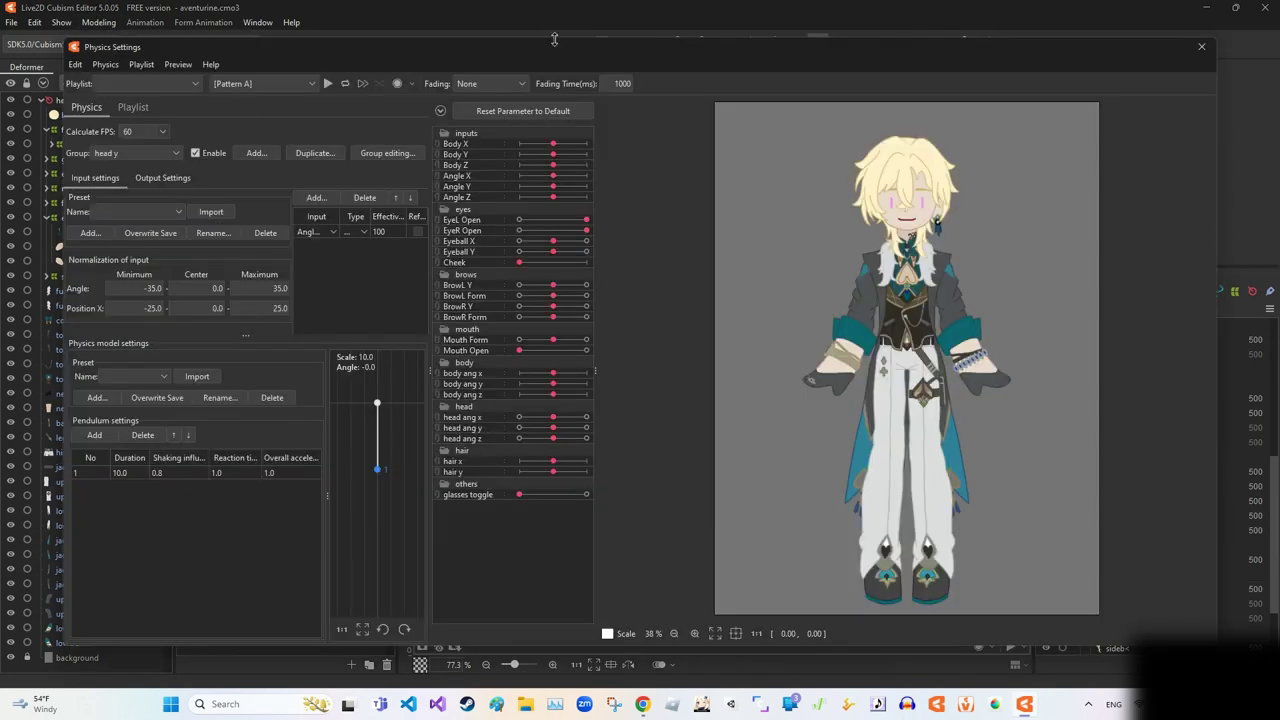
left_click(256, 153)
left_click(693, 339)
left_click(690, 450)
left_click(693, 357)
left_click(657, 383)
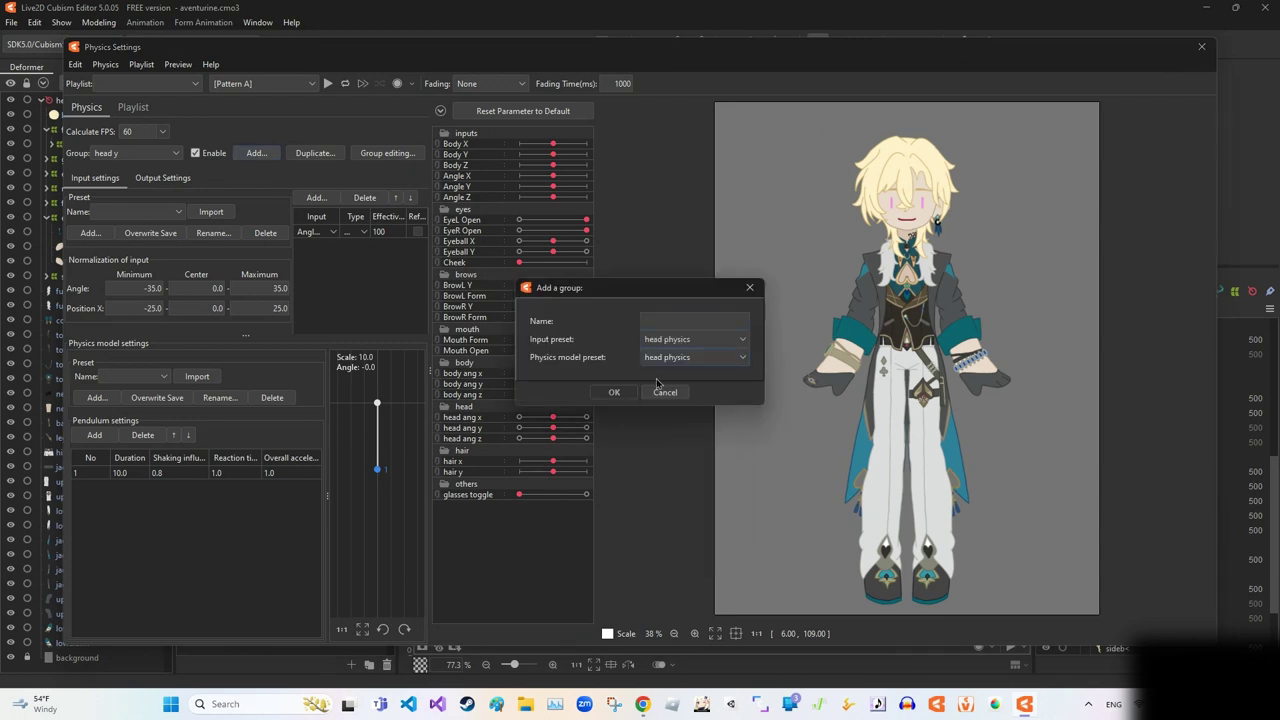
type("head z")
key("Return")
Assign Angle Z as the input and head ang z as the output of the head z physics group.
left_click(718, 378)
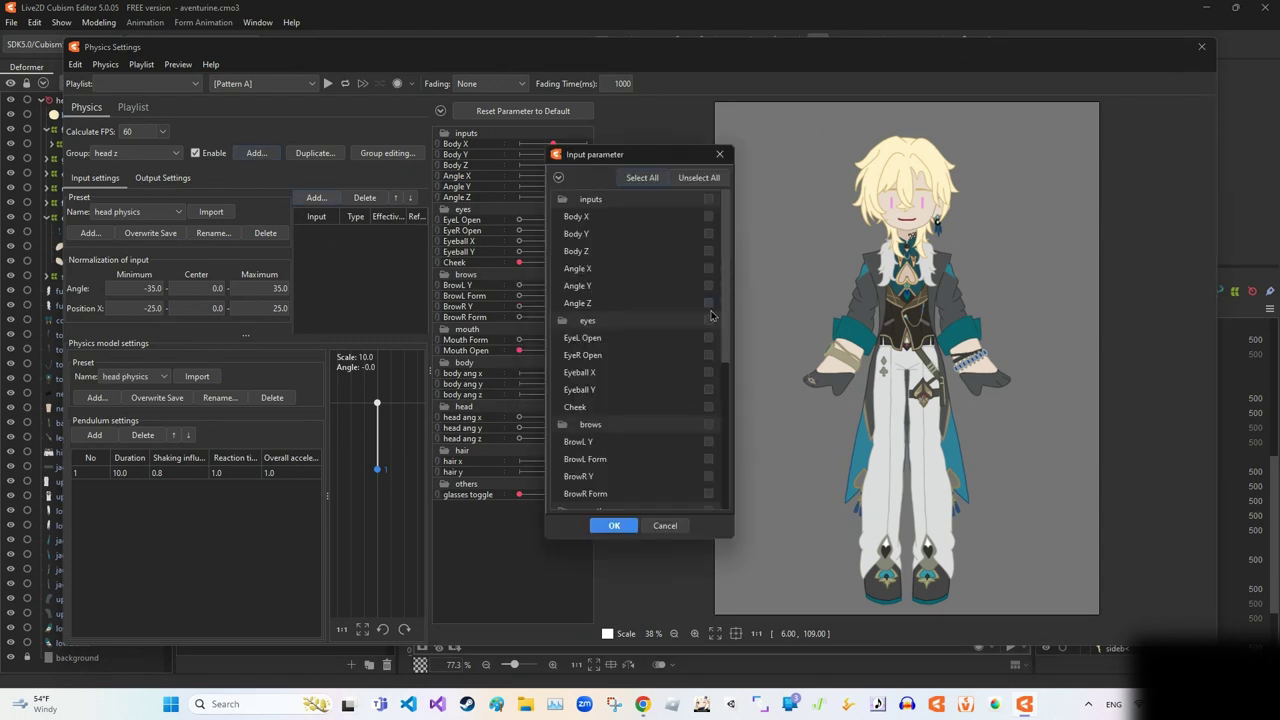
key("Return")
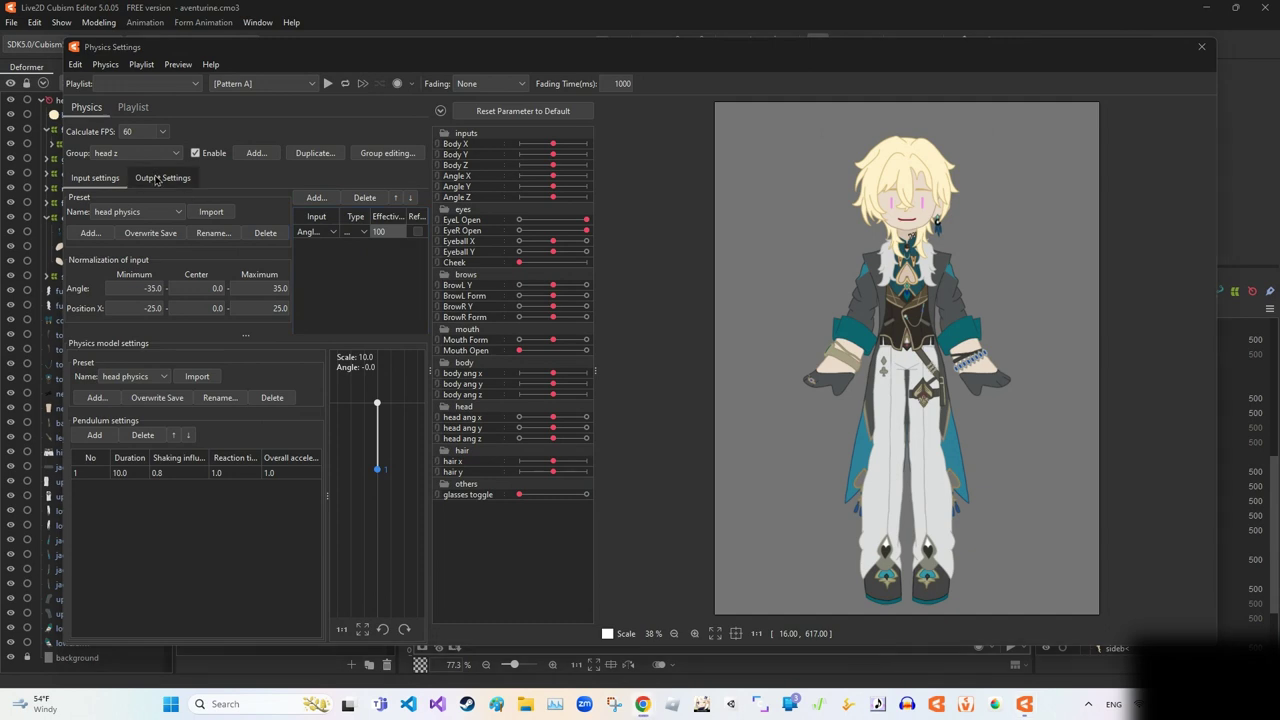
left_click(155, 178)
left_click(87, 197)
scroll(620, 400, "down", 5)
left_click(706, 420)
left_click(609, 526)
Check the cursor tracking settings and preview the head z physics by leading the character's head around.
left_click(178, 64)
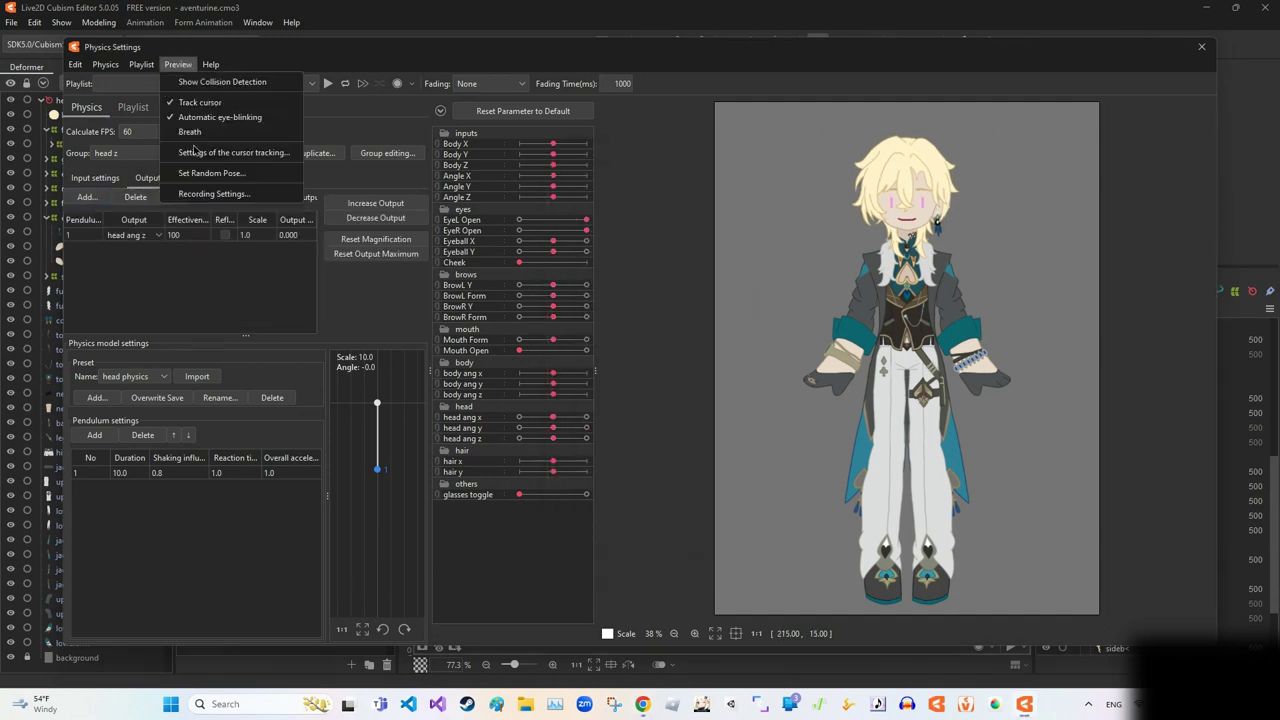
left_click(233, 152)
key("Escape")
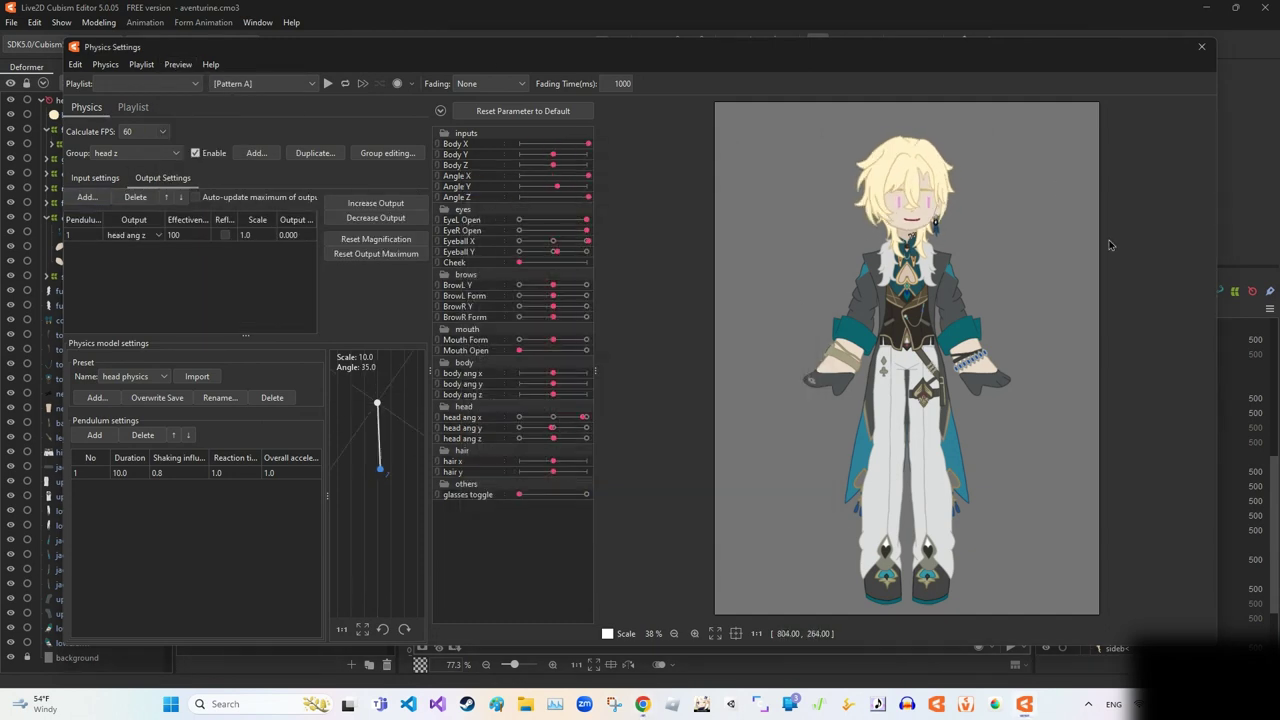
left_click_drag(1109, 245, 1007, 255)
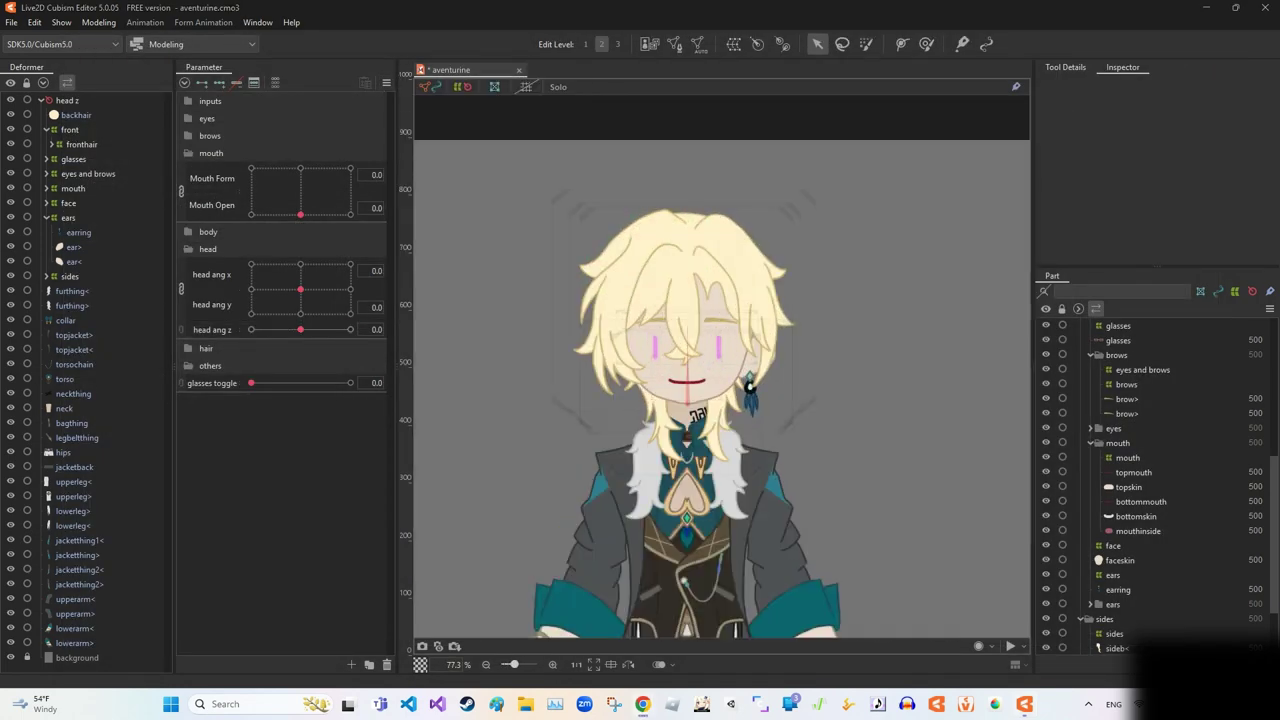
Collapse the mouth and head parameter folders, expand the hair folder, and select the front1 strand.
scroll(719, 369, "up", 3)
left_click(719, 369)
scroll(571, 343, "up", 3)
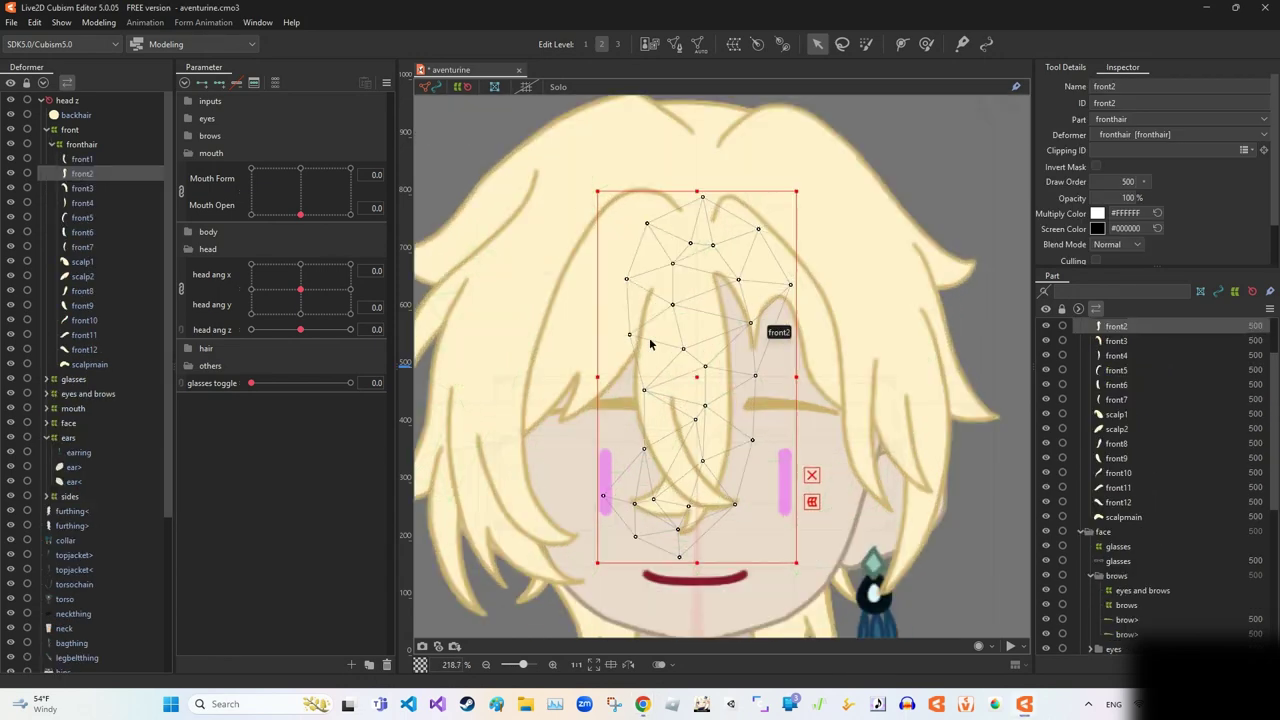
left_click(188, 153)
left_click(188, 188)
left_click(188, 205)
scroll(480, 200, "down", 2)
left_click(520, 240)
scroll(480, 200, "up", 2)
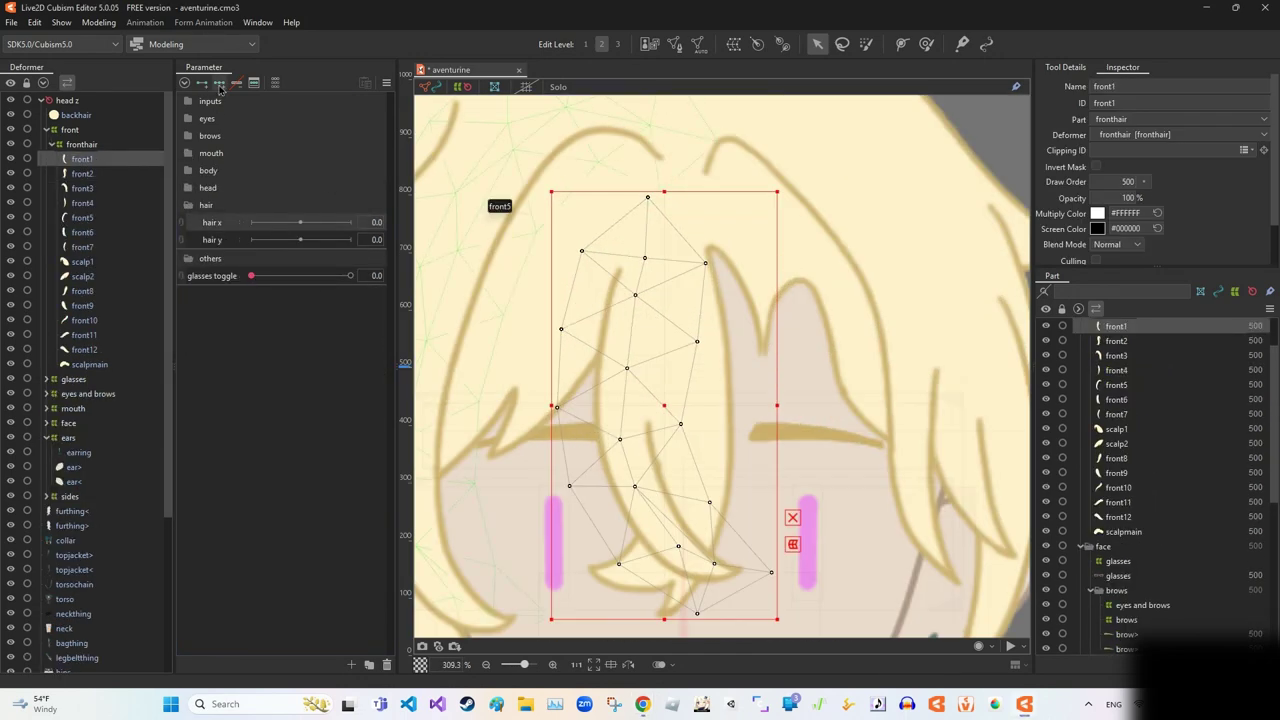
Generate denser automatic meshes for the hair strands front1 through front12.
scroll(475, 179, "down", 3)
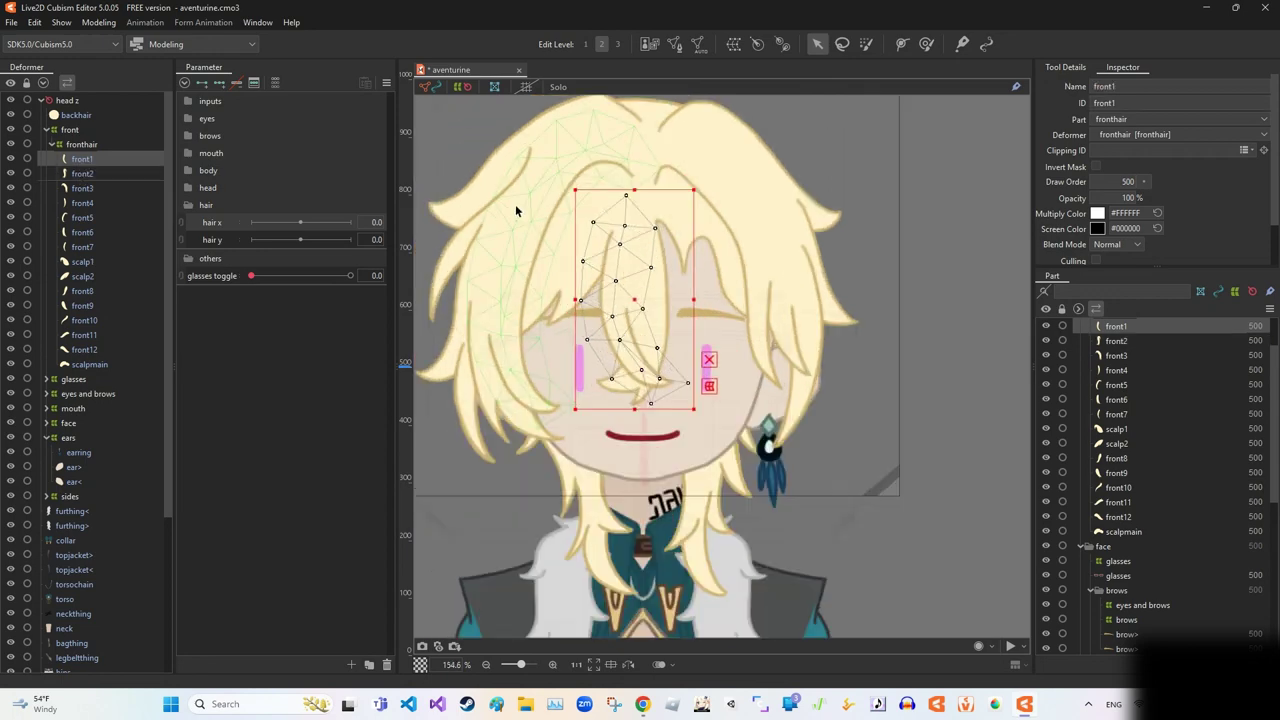
left_click(84, 349, "shift")
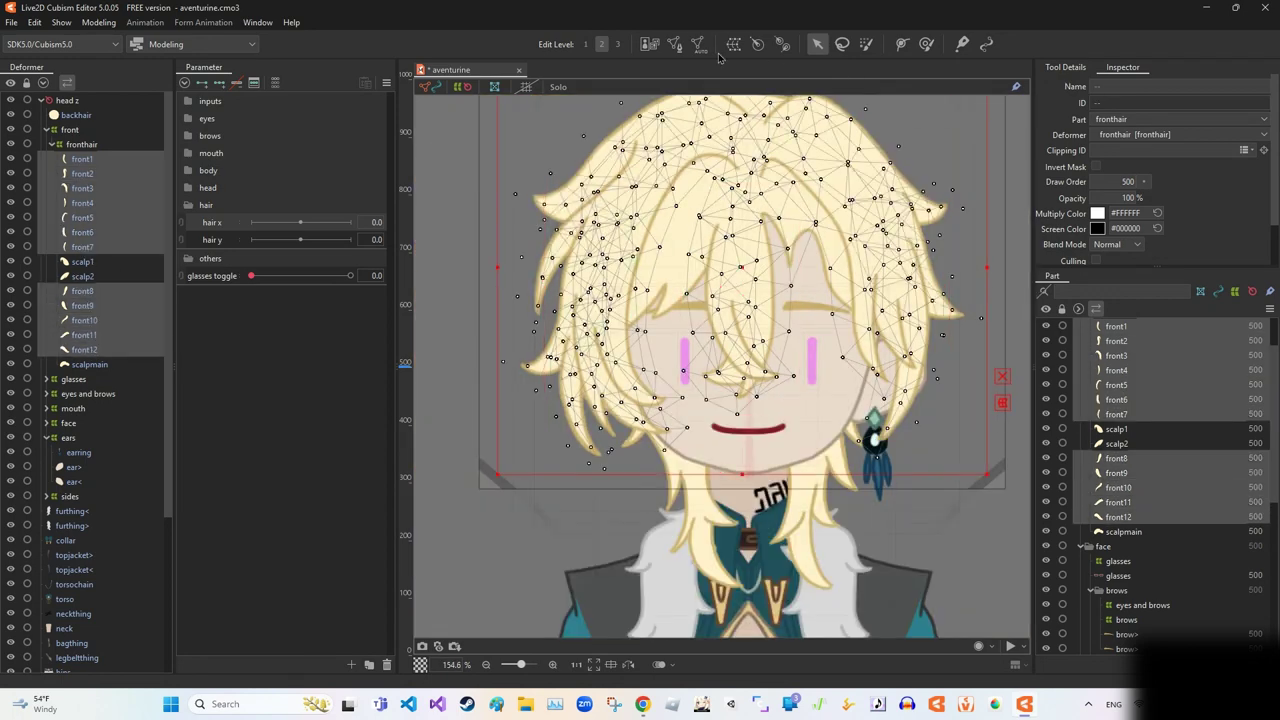
key("ctrl+shift+a")
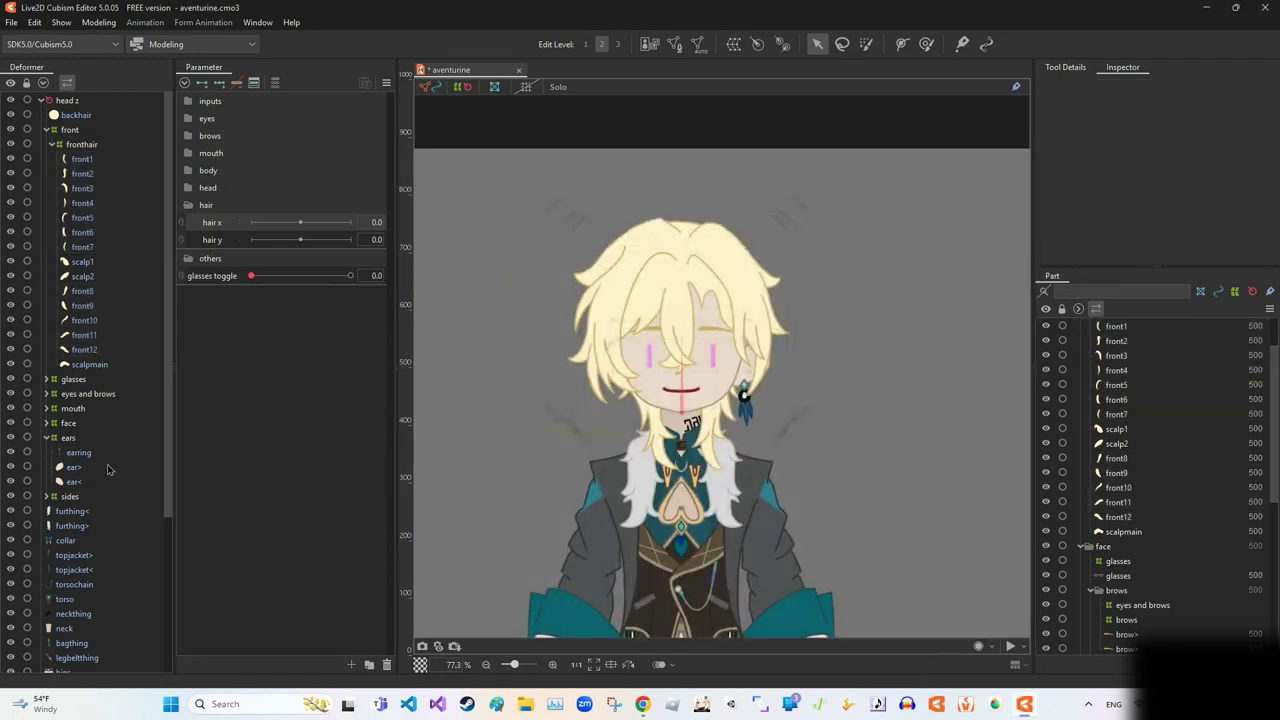
scroll(90, 400, "down", 1)
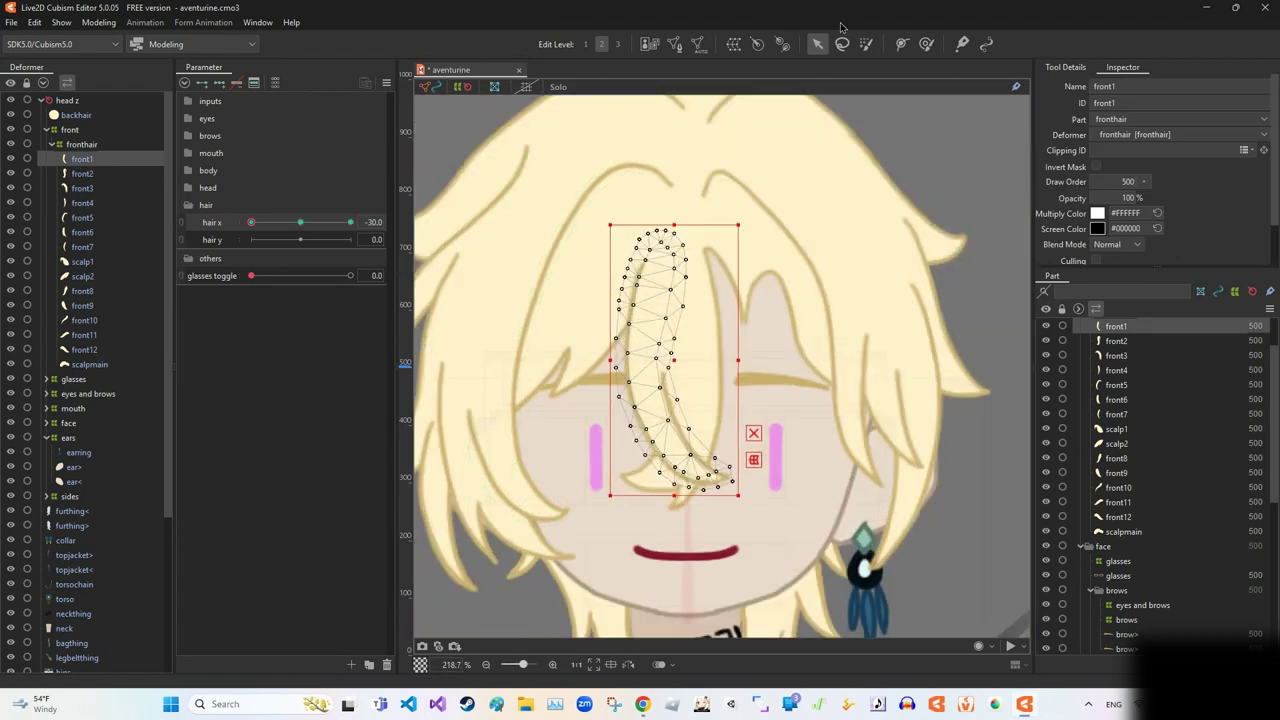
Draw a deform path along the front1 strand from root to tip, with hair x at -30.
left_click(901, 43)
left_click(664, 243)
left_click(647, 387)
left_click(675, 455)
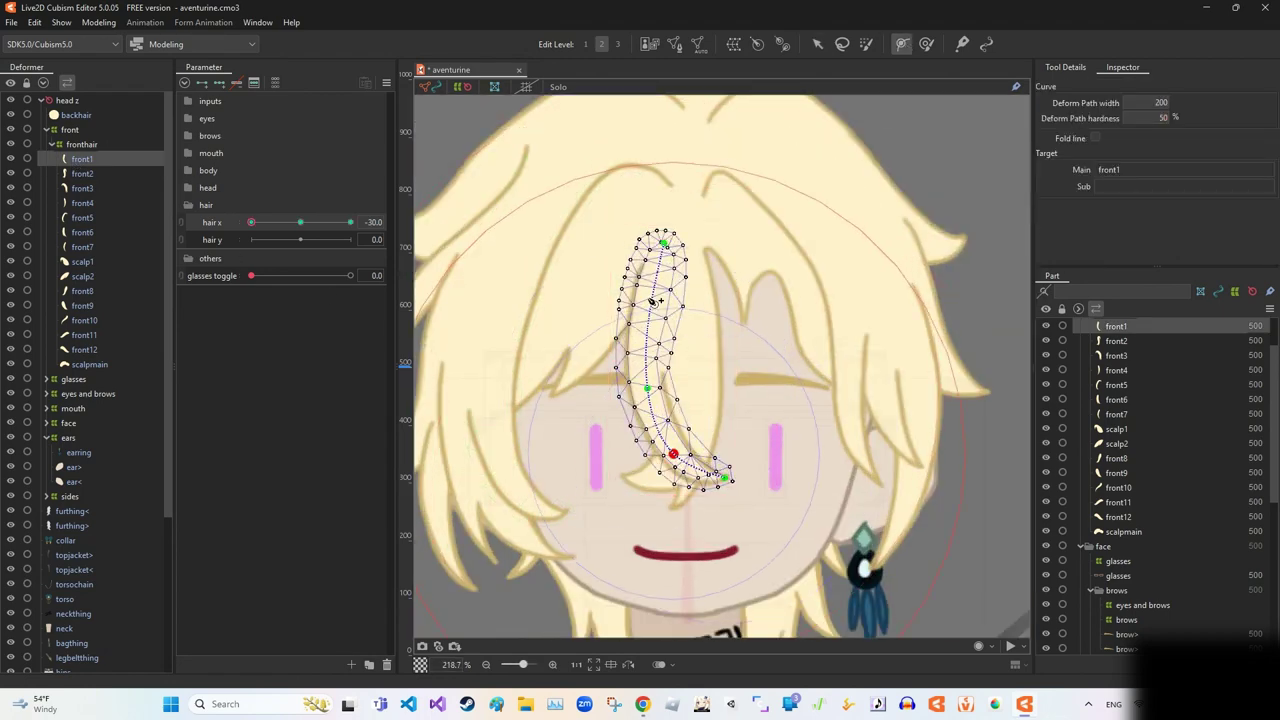
left_click(673, 218)
left_click(658, 264)
left_click(818, 44)
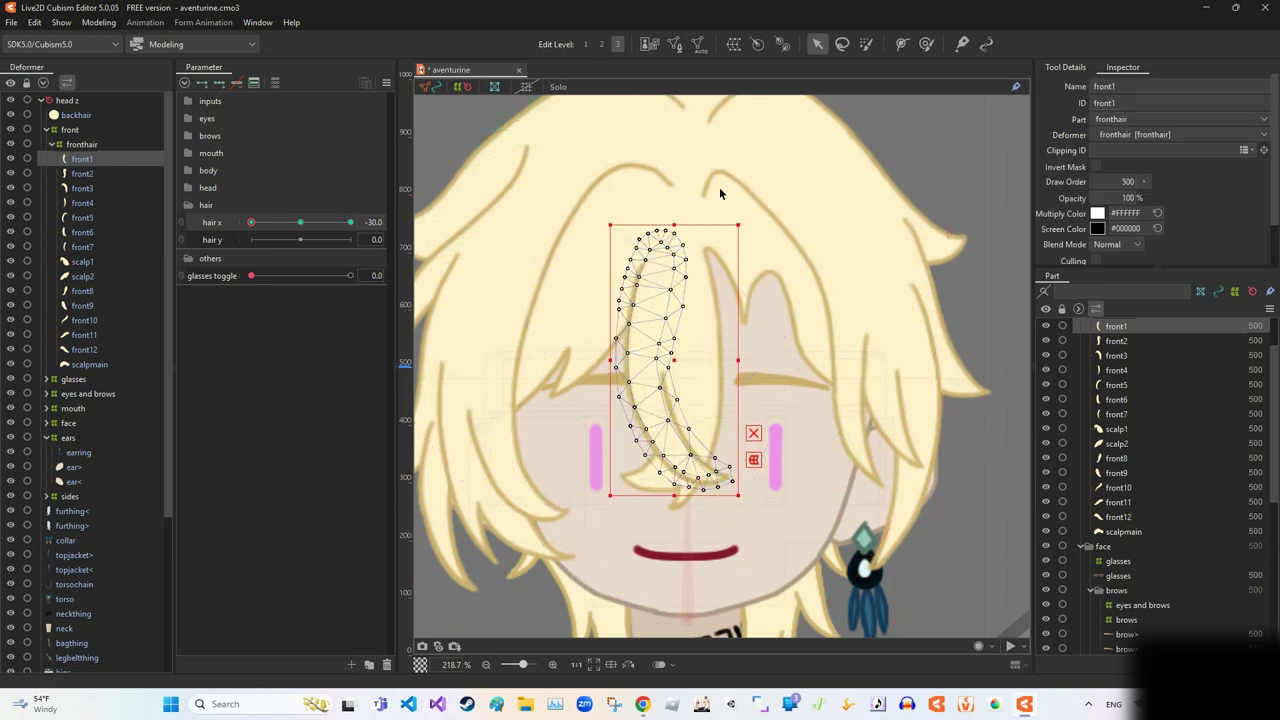
left_click(646, 391)
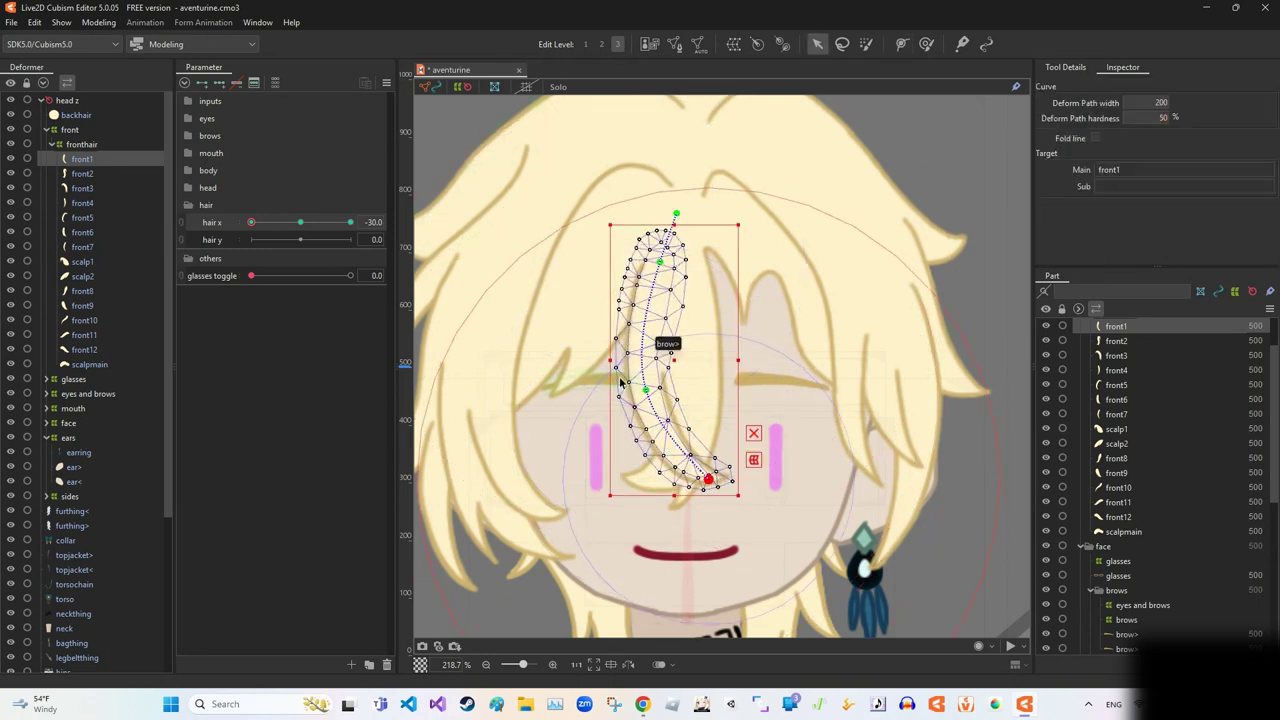
Bend the lower part of the front1 strand to the left with its deform path at hair x -30 and test the sway.
left_click_drag(708, 480, 669, 487)
left_click_drag(645, 390, 628, 386)
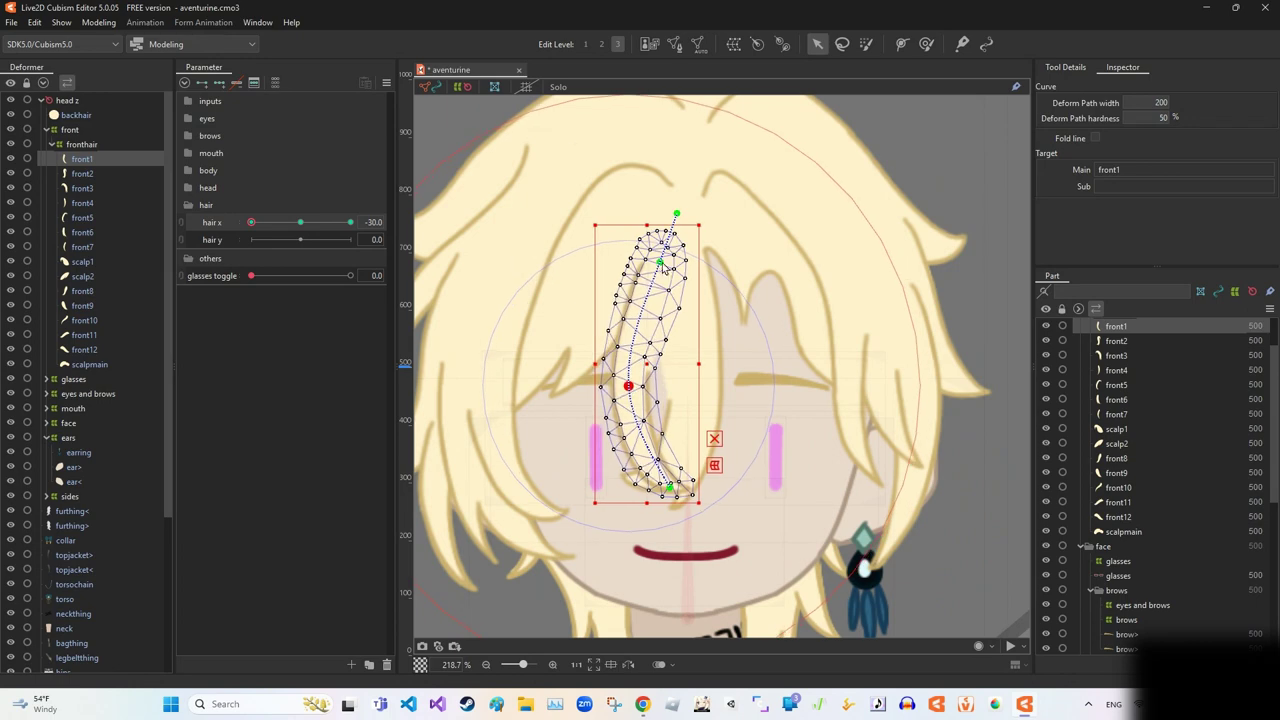
left_click(648, 455)
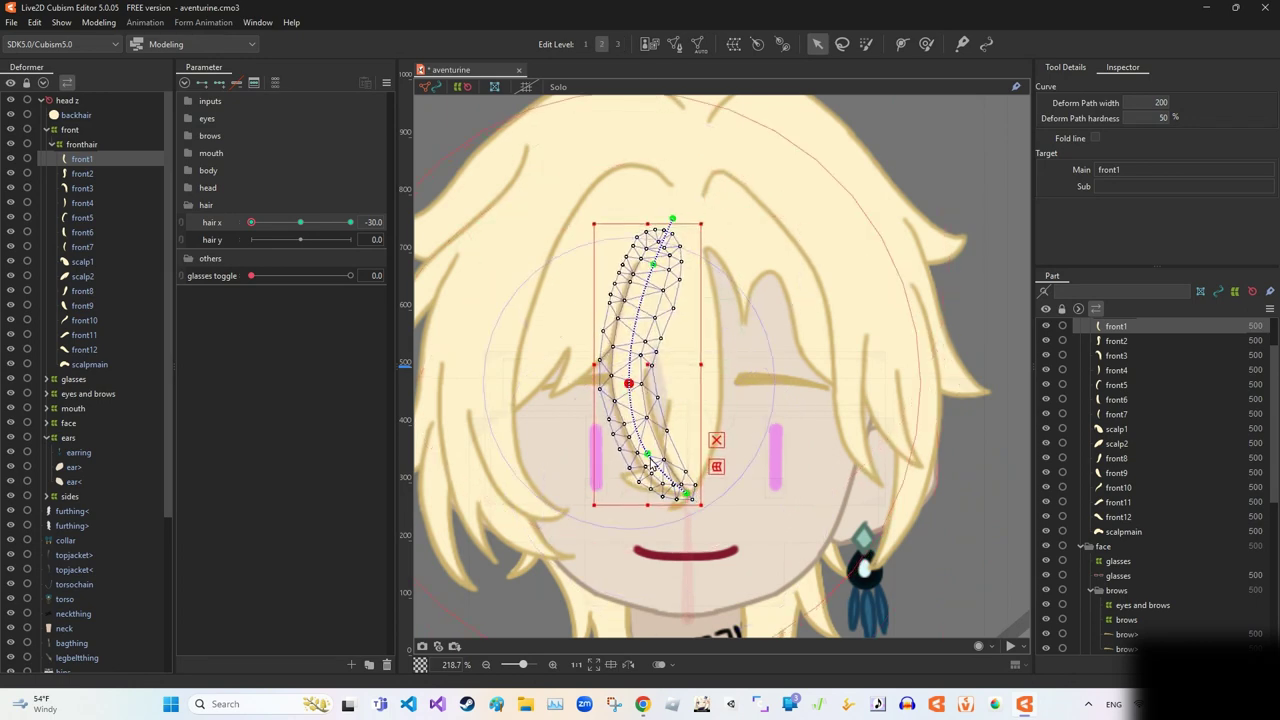
scroll(750, 451, "up", 4)
left_click_drag(251, 222, 313, 219)
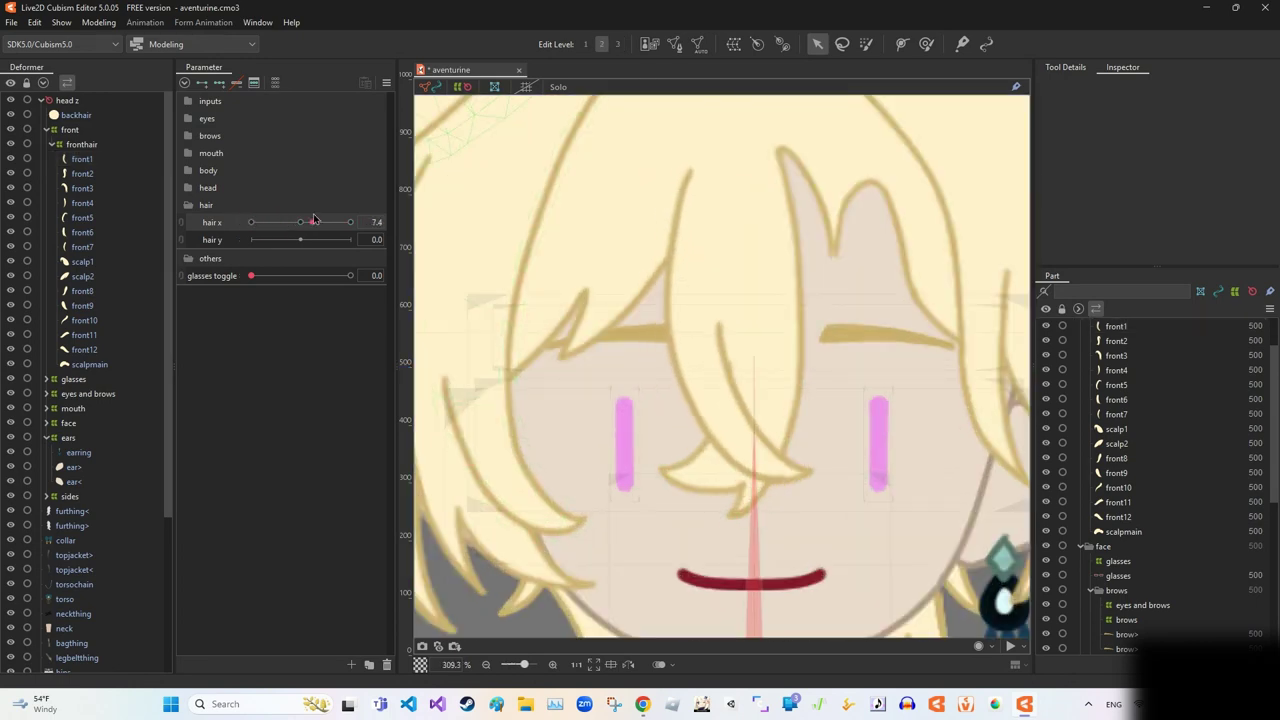
left_click(697, 458)
key("ctrl+z")
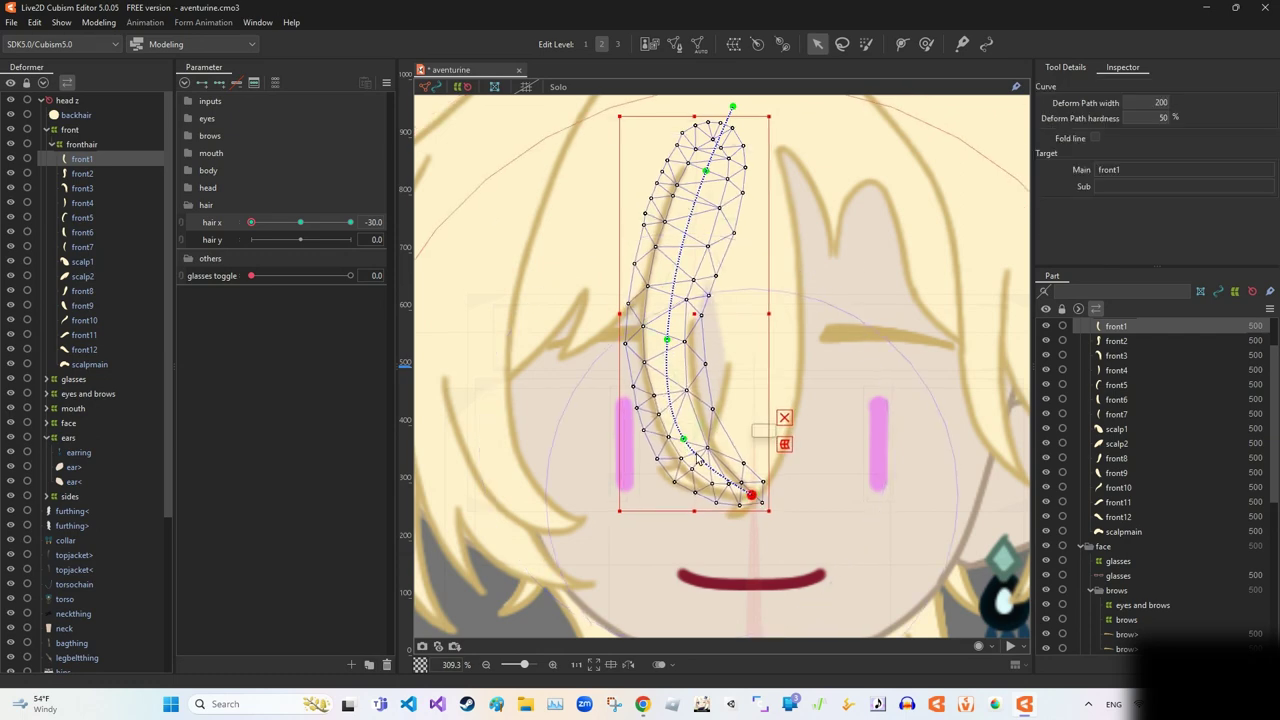
Draw a deform path along the front2 strand from its short side tip over the top to the lower tip.
scroll(697, 458, "down", 4)
left_click(634, 334)
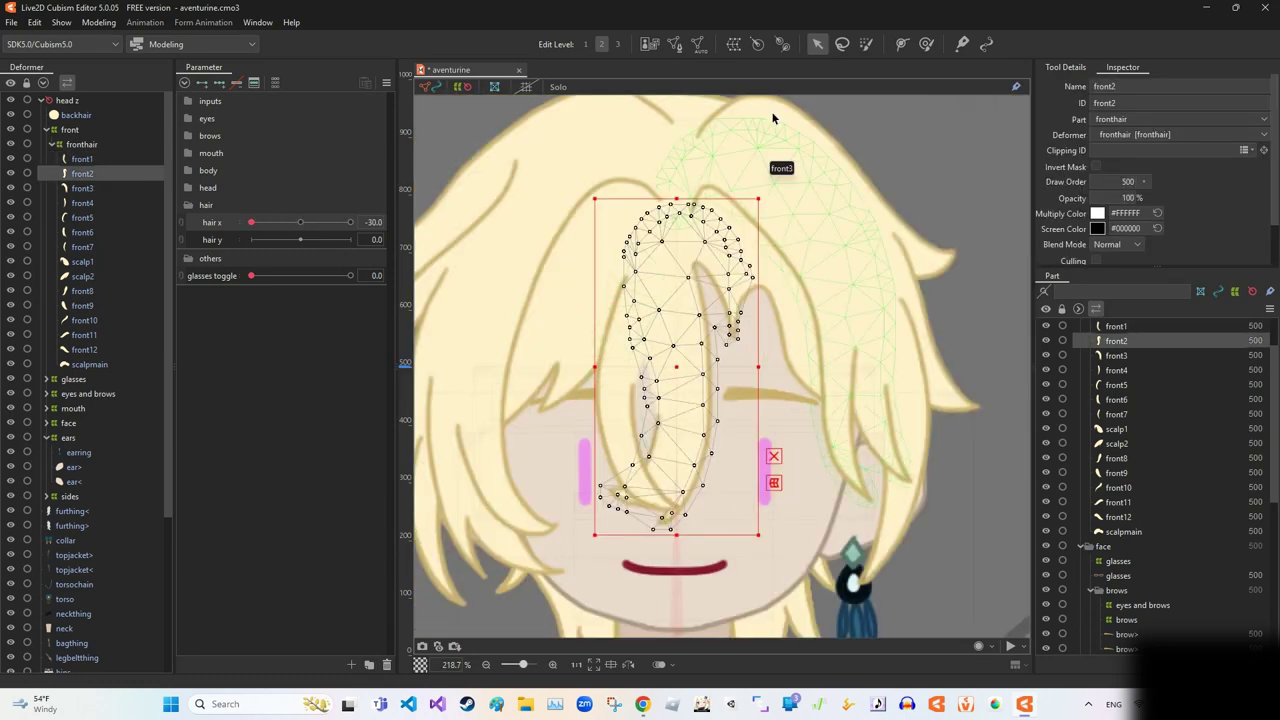
left_click(736, 333)
left_click(730, 280)
left_click(674, 227)
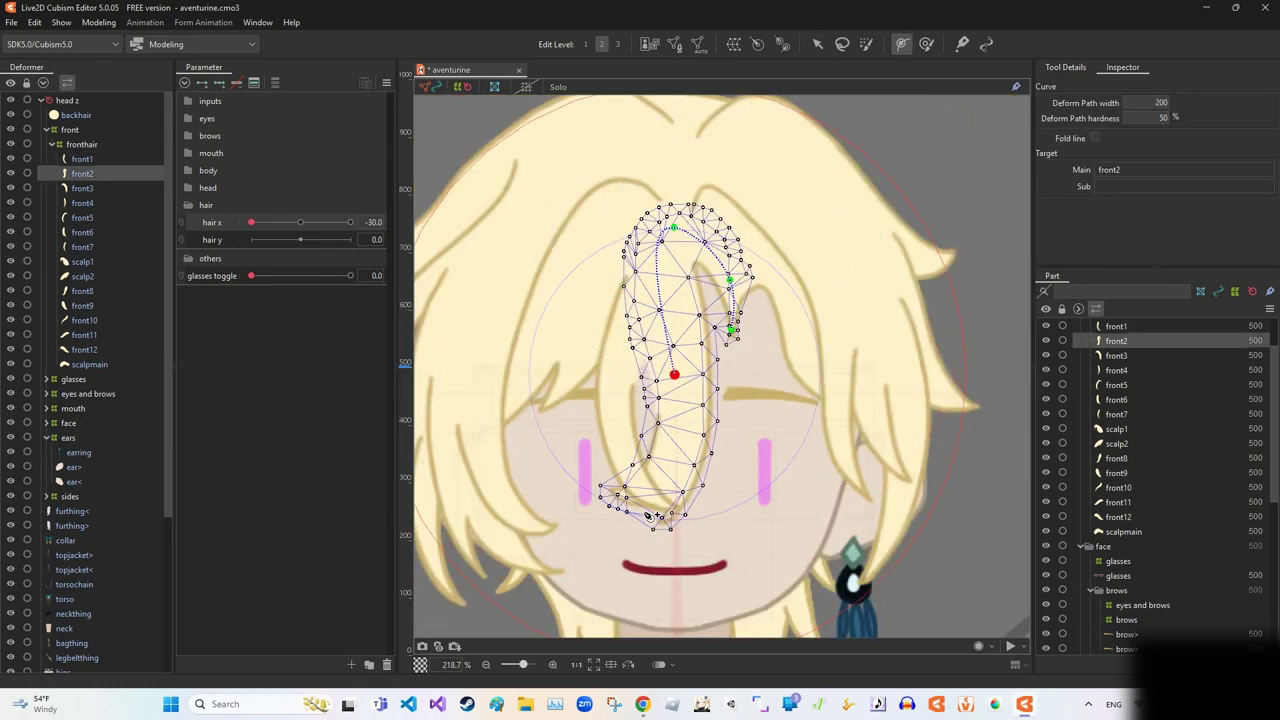
key("3")
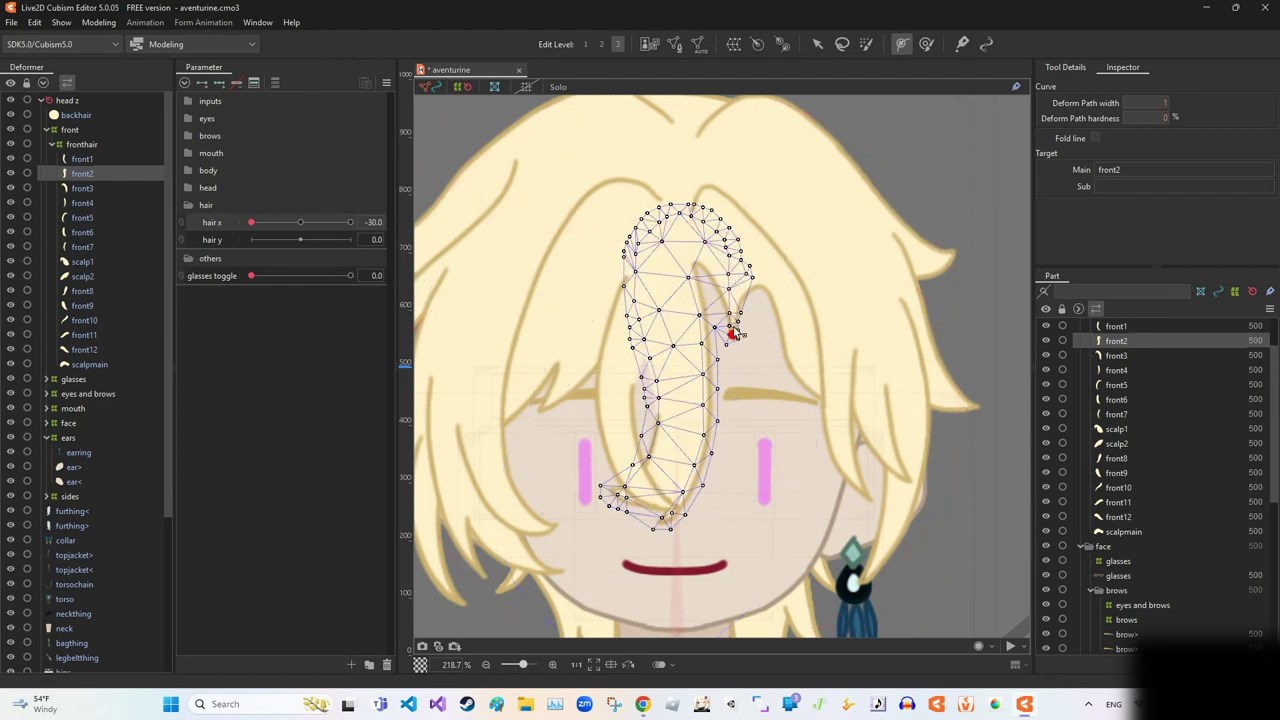
left_click(734, 334)
left_click(731, 283)
left_click(684, 236)
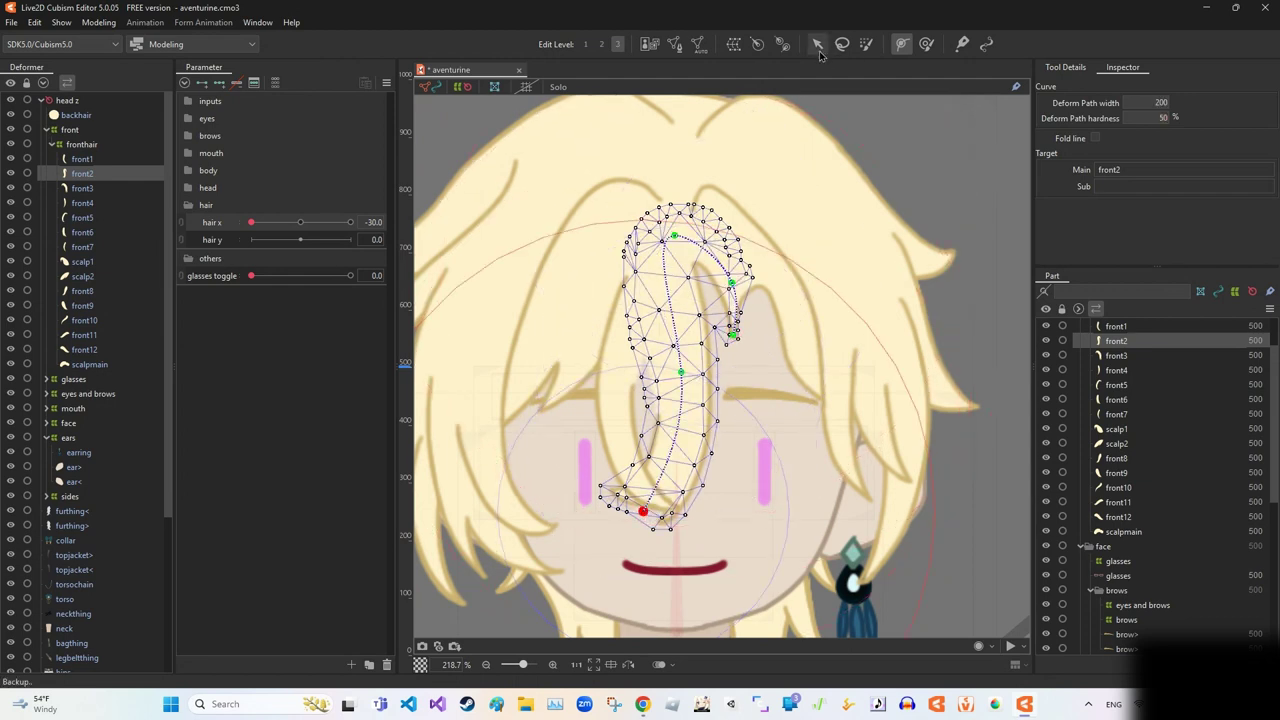
Try bending the lower part of the front2 strand to the left with its deform path at hair x -30.
left_click_drag(679, 371, 609, 509)
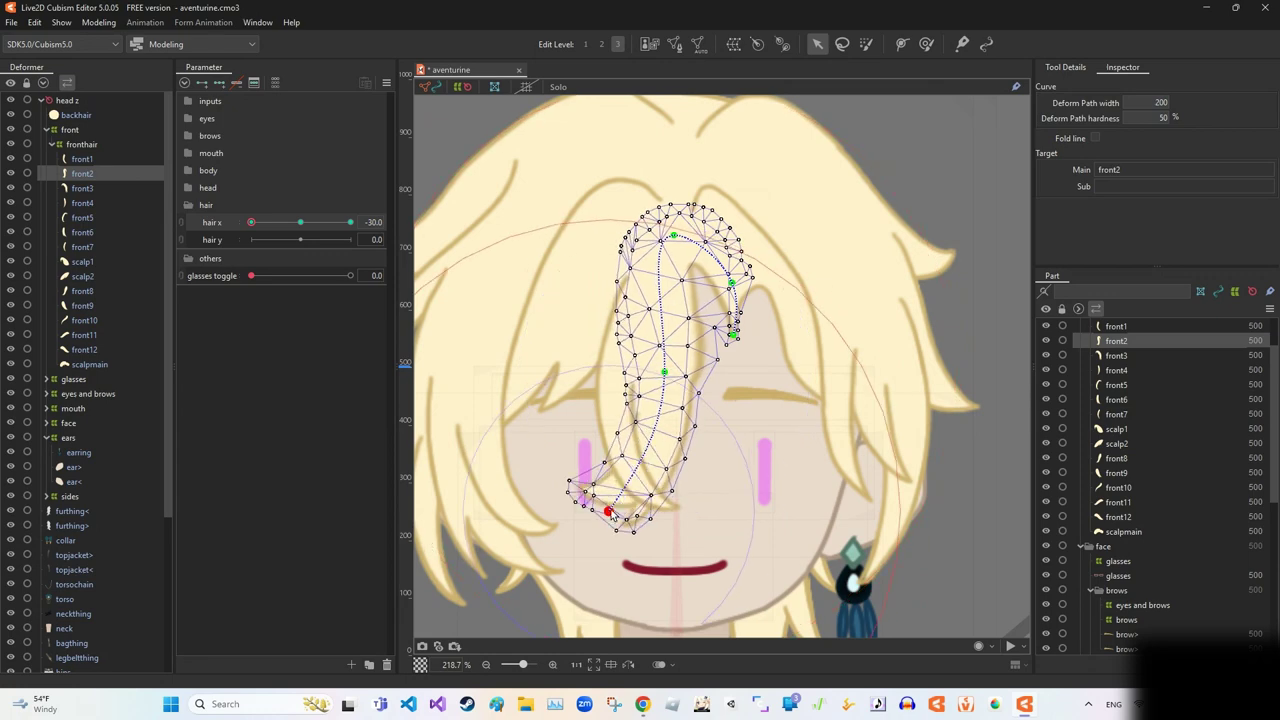
key("Escape")
scroll(923, 431, "down", 3)
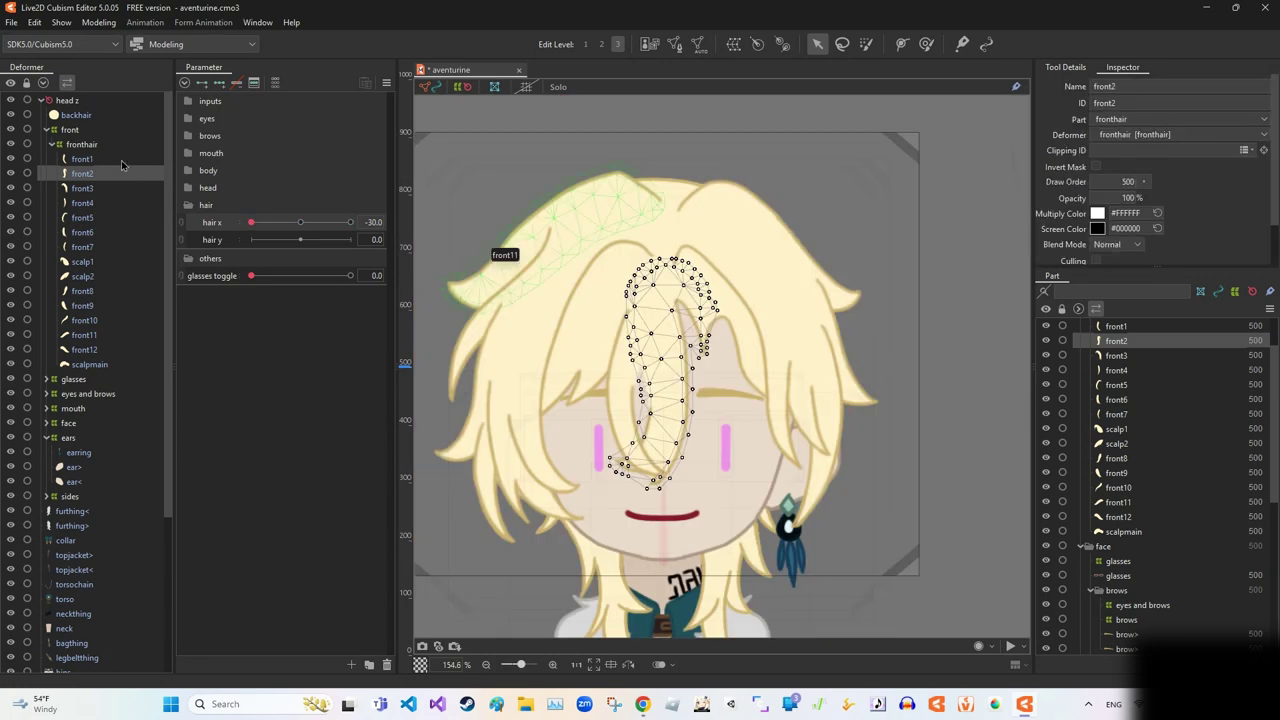
Delete the hair x keys from the front1 strand.
left_click(632, 330)
left_click(236, 83)
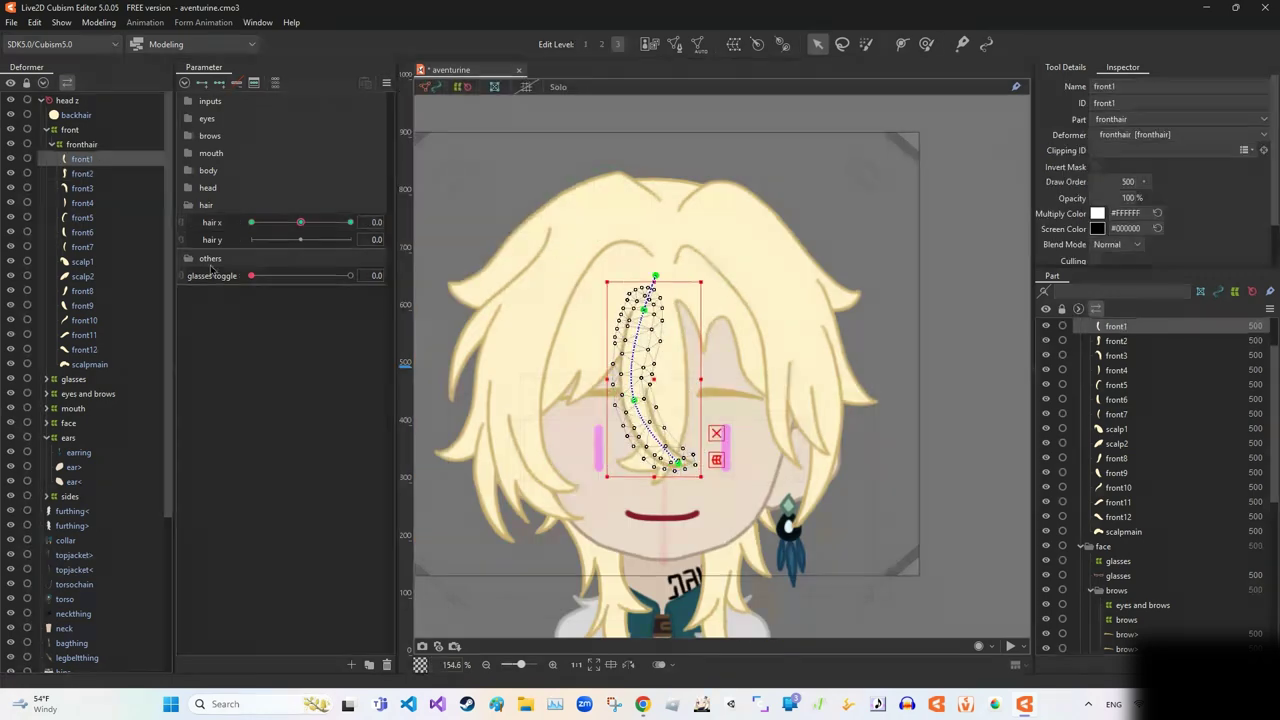
Create a warp deformer named hair x around front1 to front11 and both scalp pieces, and give it three hair x keys.
left_click(70, 247, "shift")
left_click(86, 298, "ctrl")
left_click(88, 333, "shift")
scroll(550, 104, "down", 6)
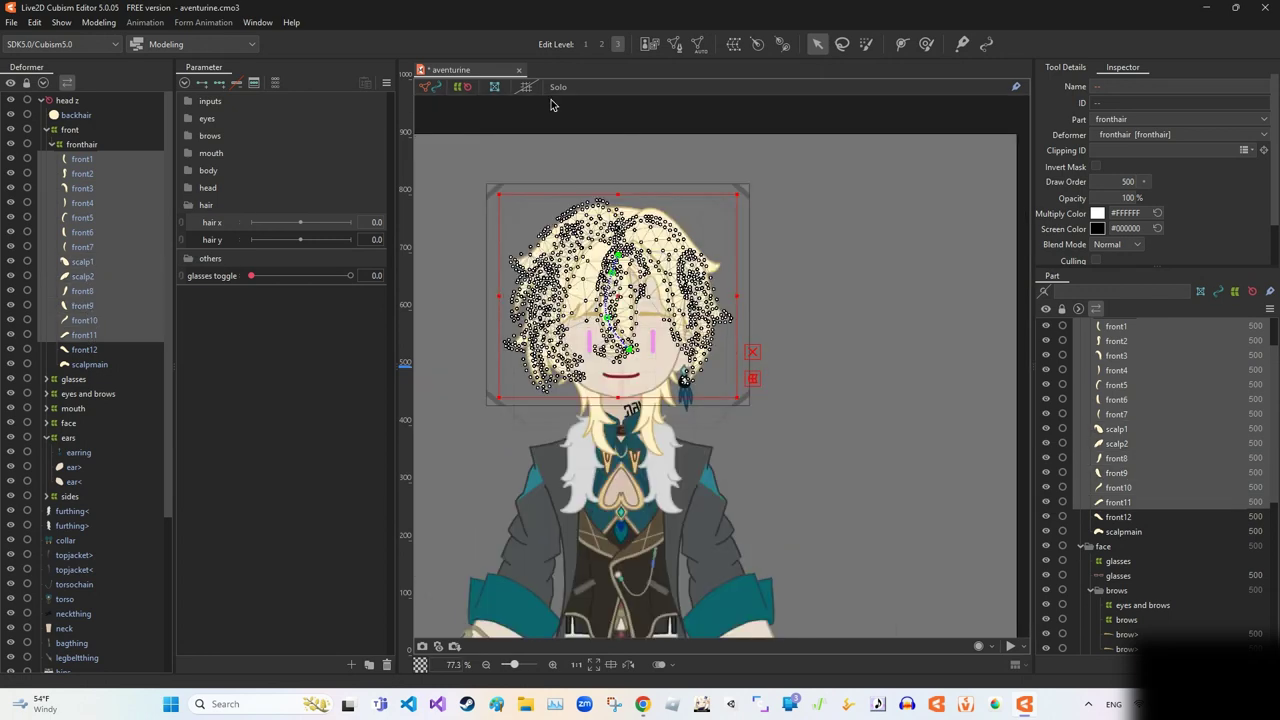
left_click(733, 43)
type("hair x")
key("Return")
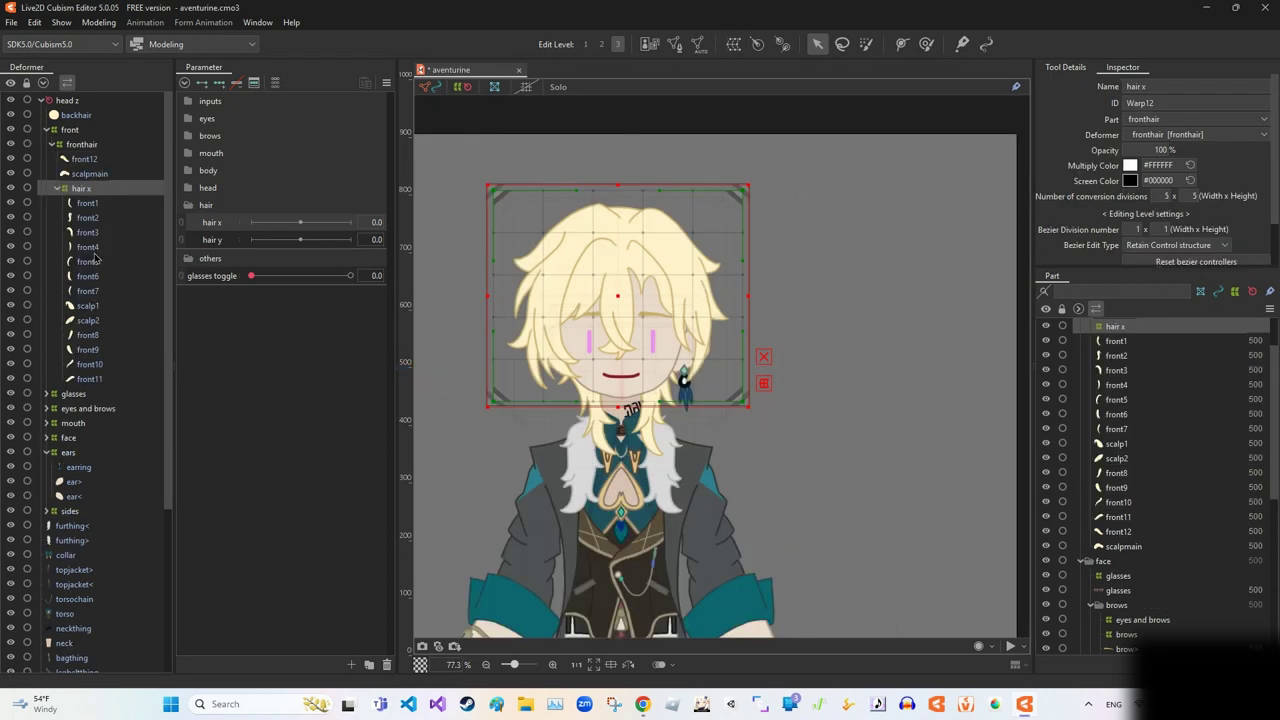
scroll(587, 355, "up", 3)
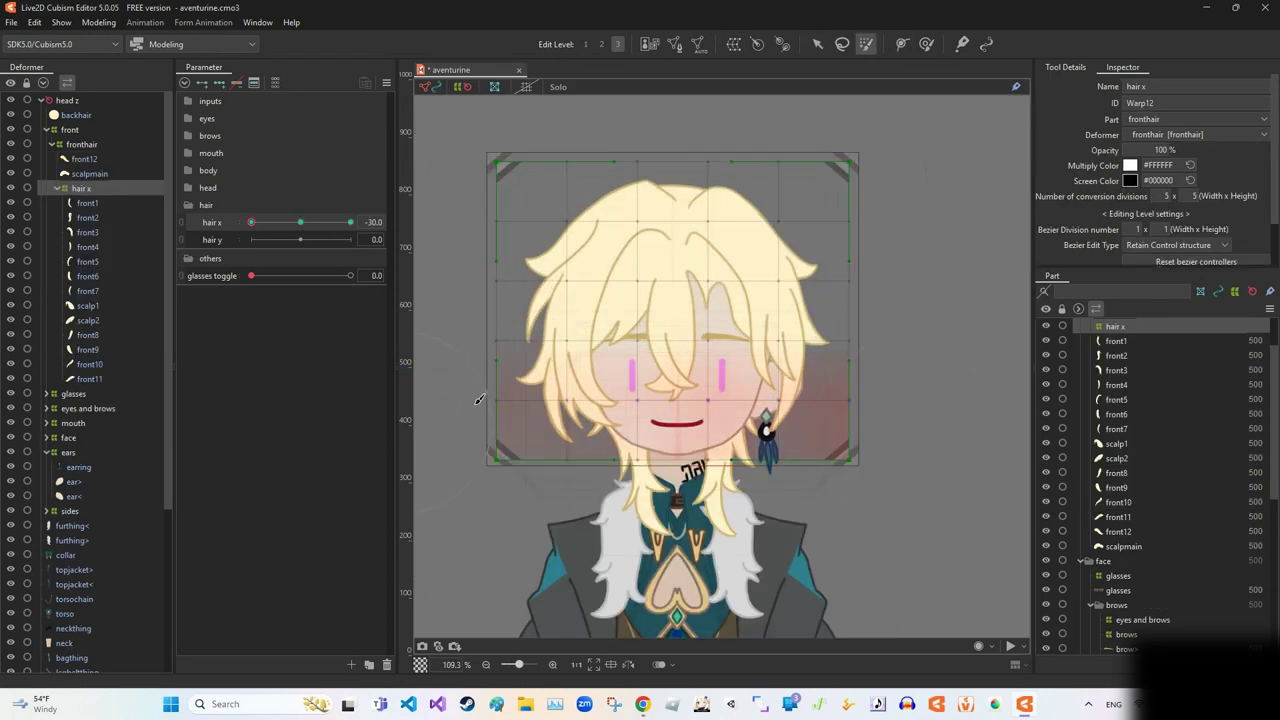
left_click(673, 340)
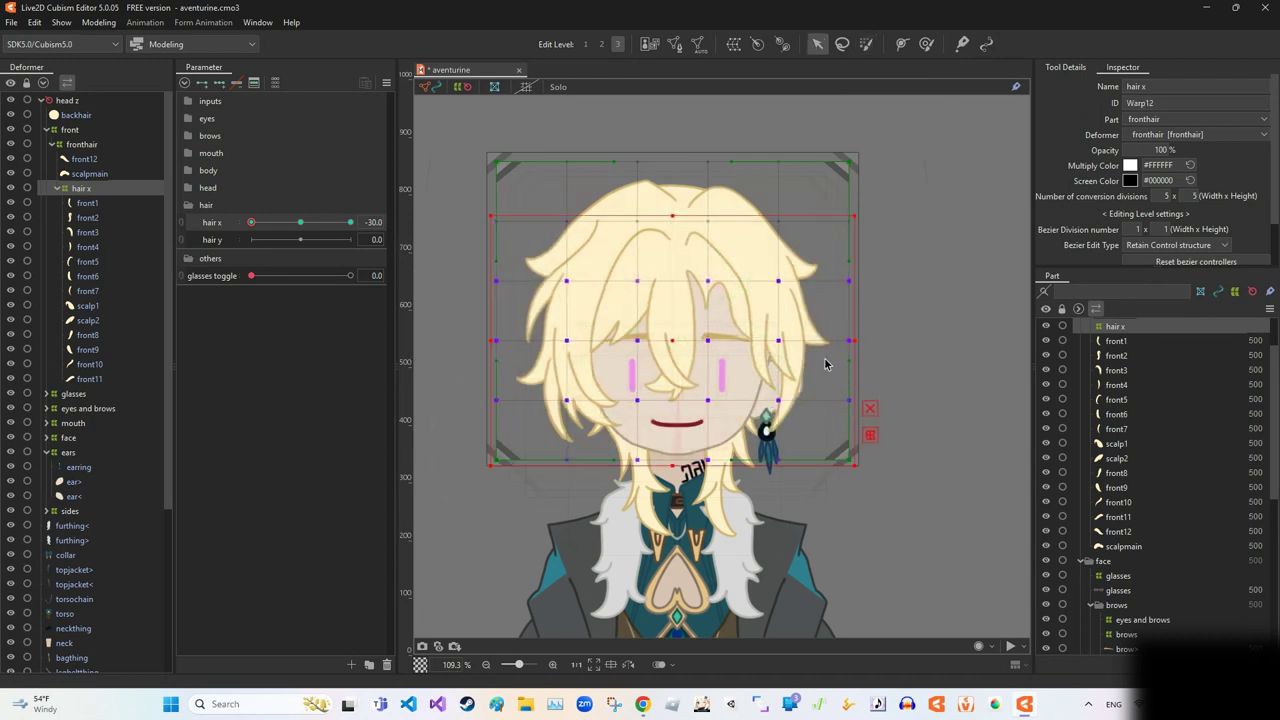
Move front8, front9, front10 and front11 out of the hair x deformer, directly under fronthair.
left_click(87, 276)
left_click(87, 335)
left_click(87, 349)
left_click(91, 335, "ctrl")
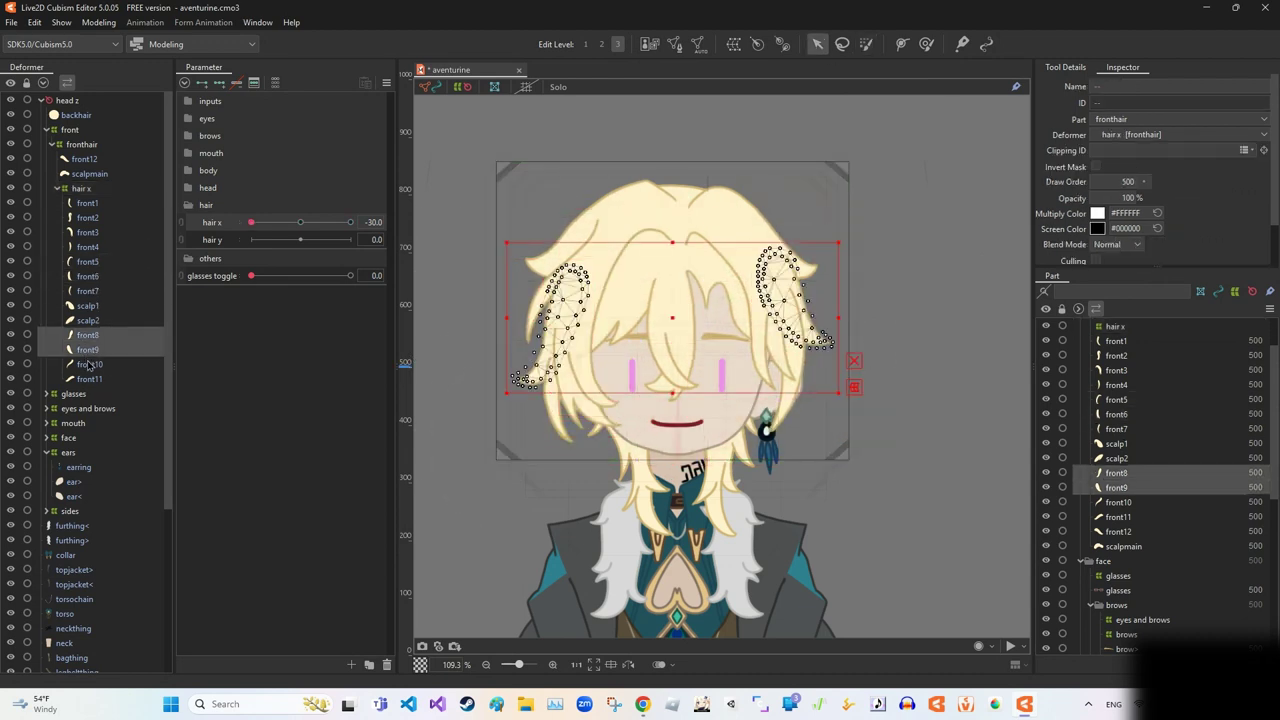
left_click(90, 364, "ctrl")
left_click(90, 379, "ctrl")
left_click_drag(90, 379, 82, 144)
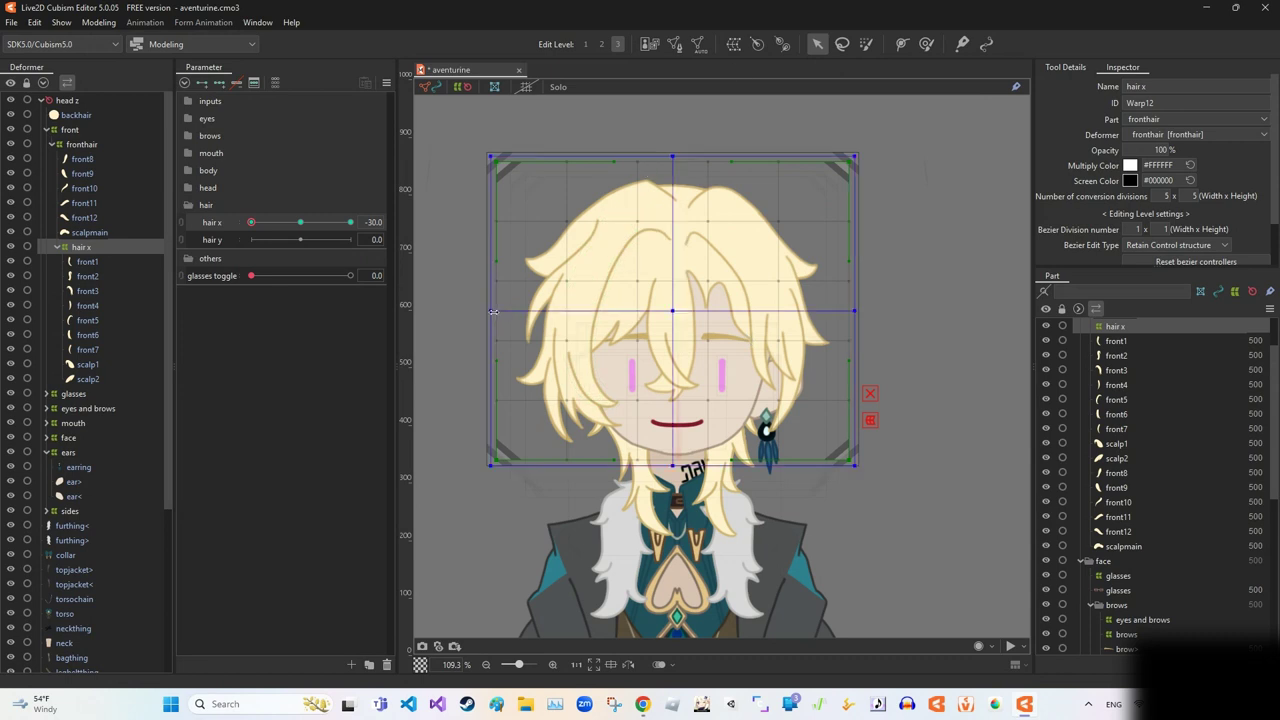
Check the extent of front1 to front7, then tighten the hair x warp deformer's sides and upper edge around the front hair.
left_click_drag(493, 312, 511, 314)
left_click(88, 262)
left_click(92, 364, "shift")
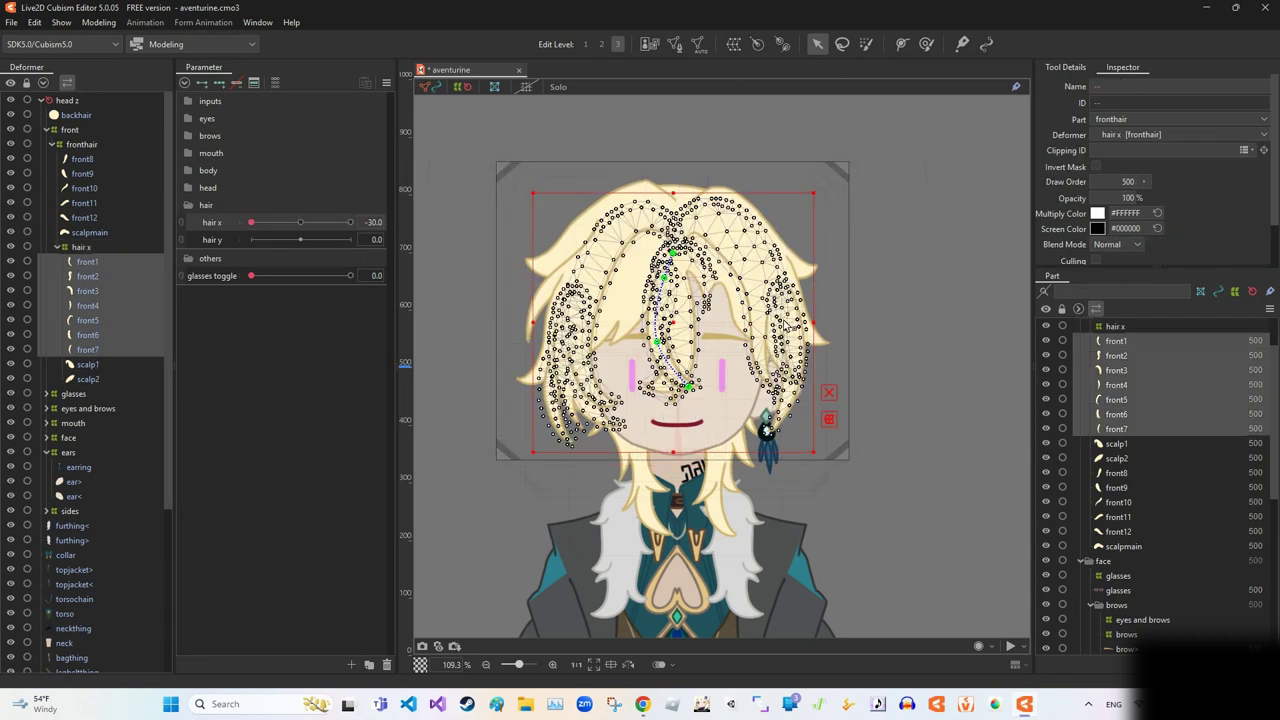
left_click(78, 250)
left_click_drag(488, 311, 527, 322)
left_click_drag(856, 323, 823, 360)
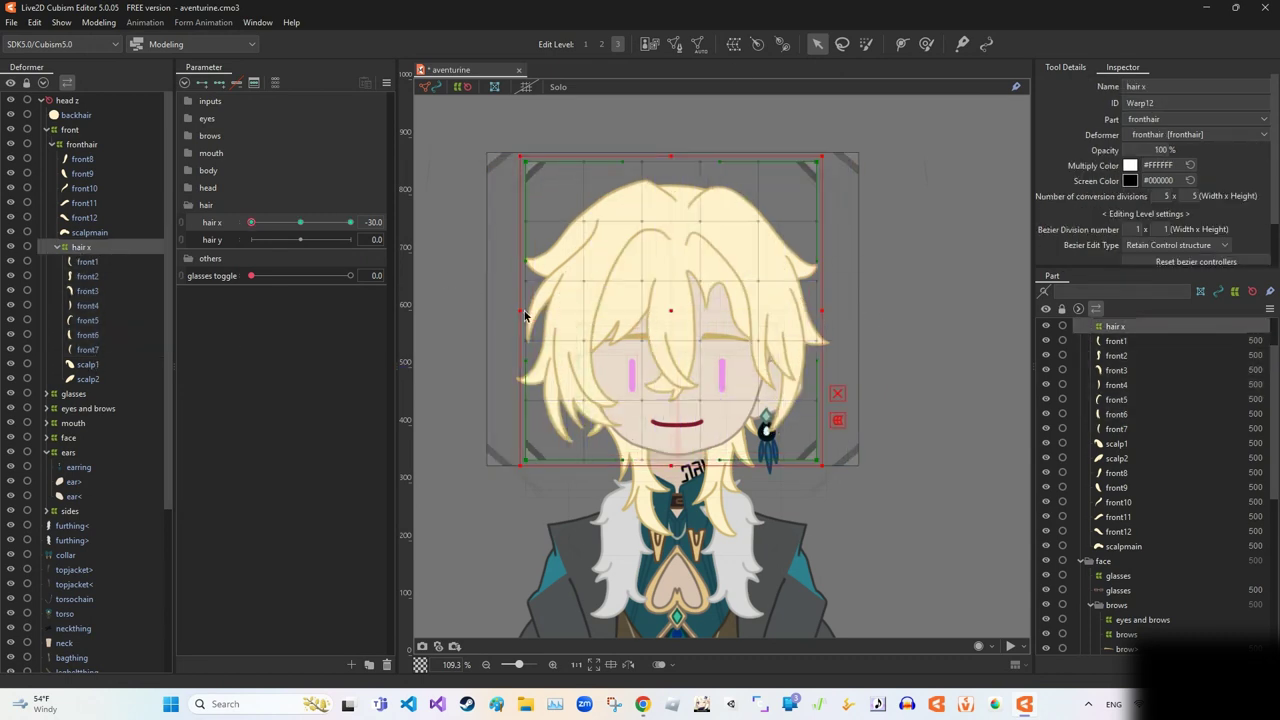
left_click_drag(672, 158, 680, 201)
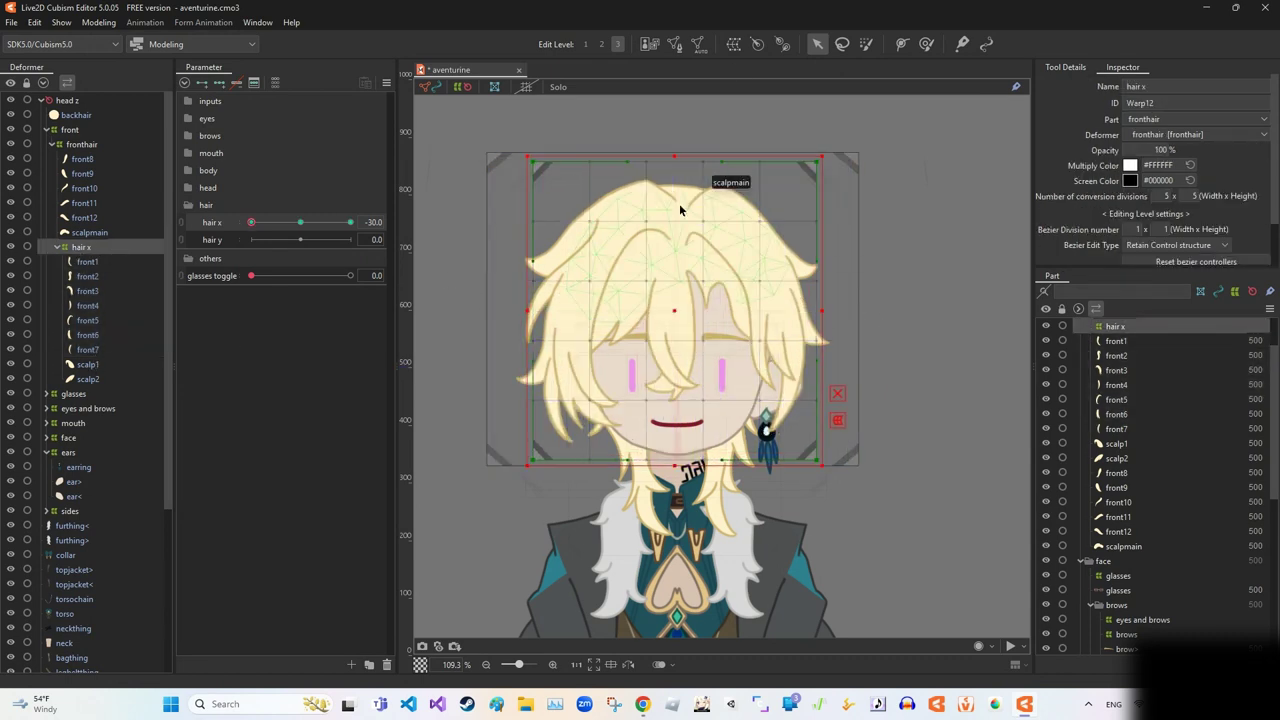
Try shifting the lower points of the hair x warp deformer to the left at hair x -30.
left_click(866, 43)
left_click(817, 43)
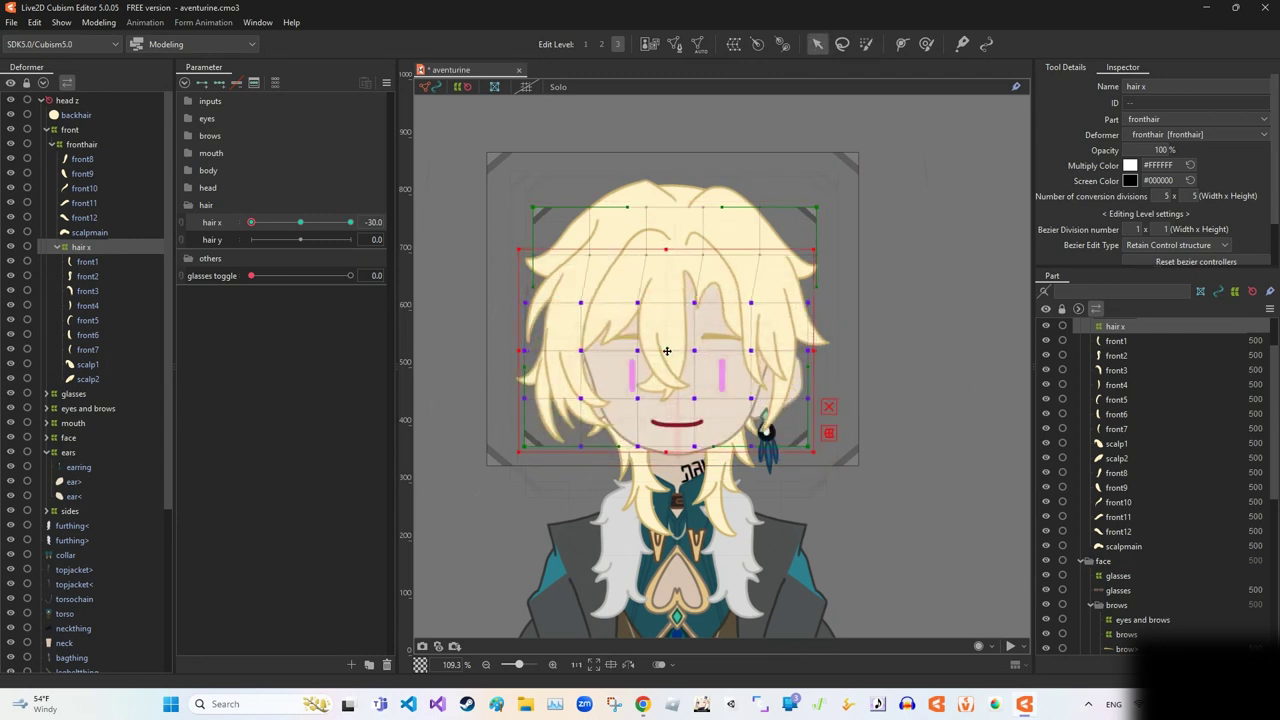
left_click(608, 477)
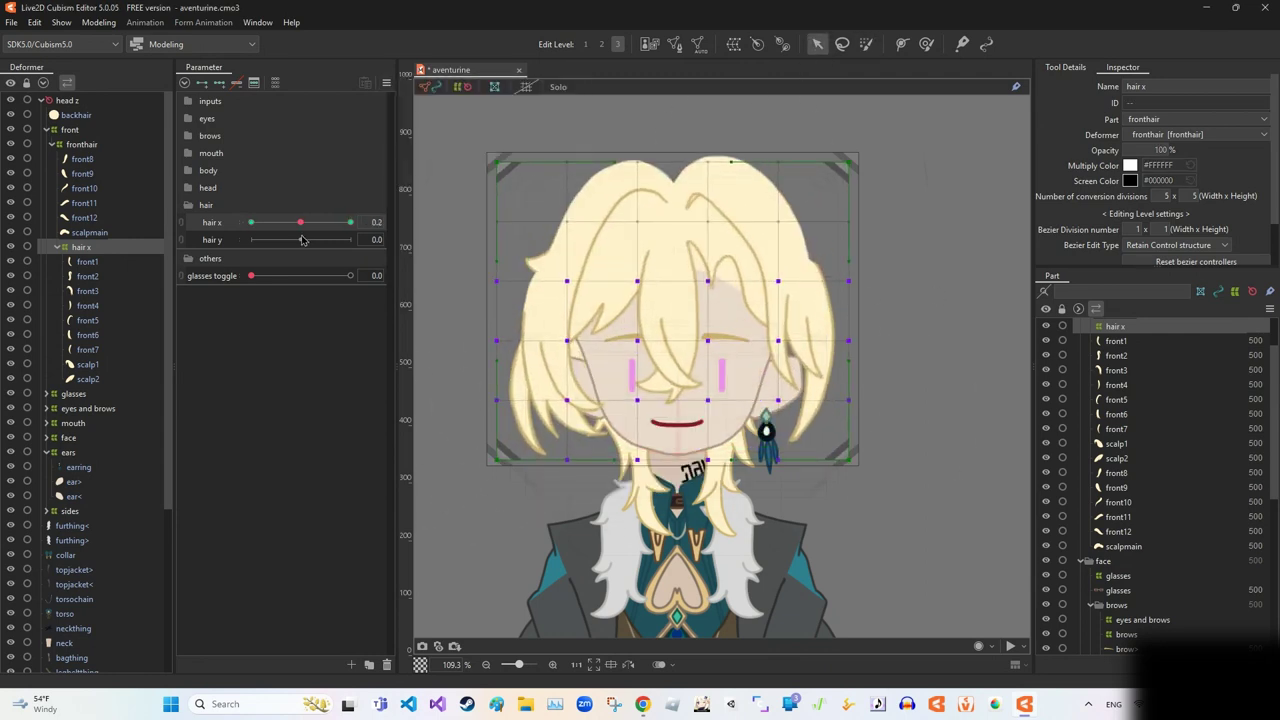
left_click(640, 211)
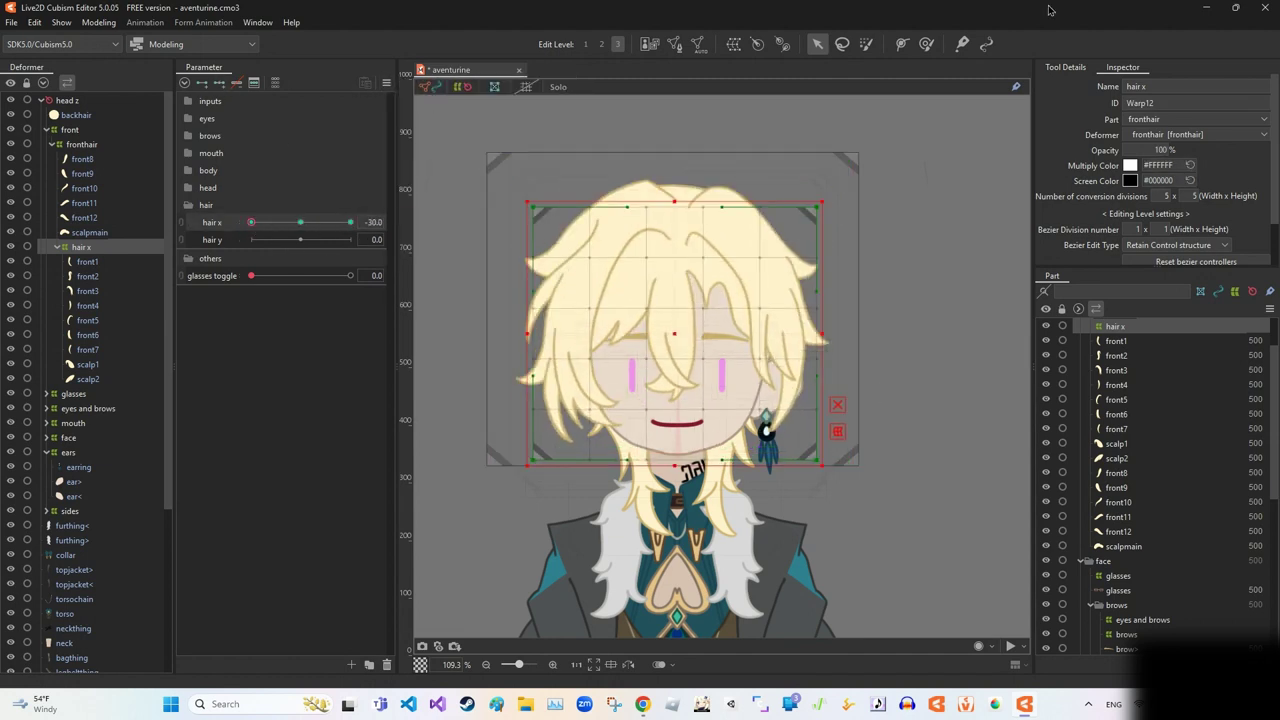
left_click(866, 43)
key("v")
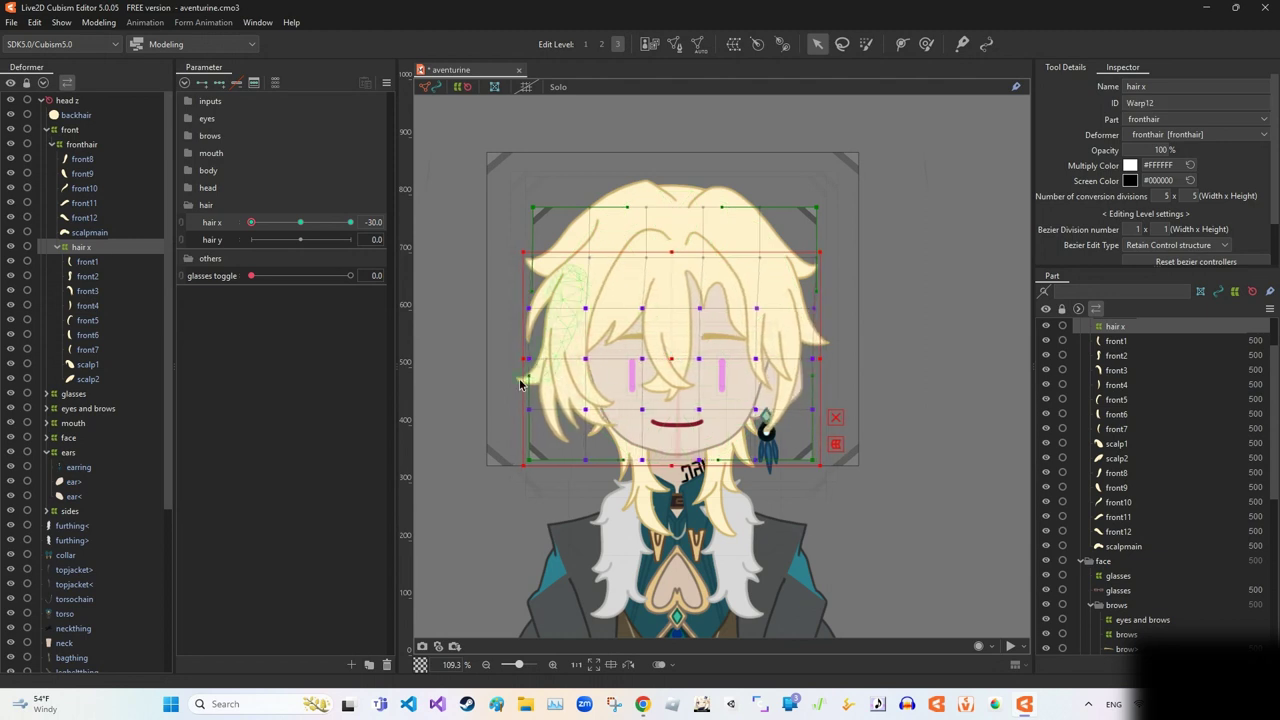
Move front8 into the hair x deformer and extend the deformer's left edge outward to cover the strand.
left_click(520, 386)
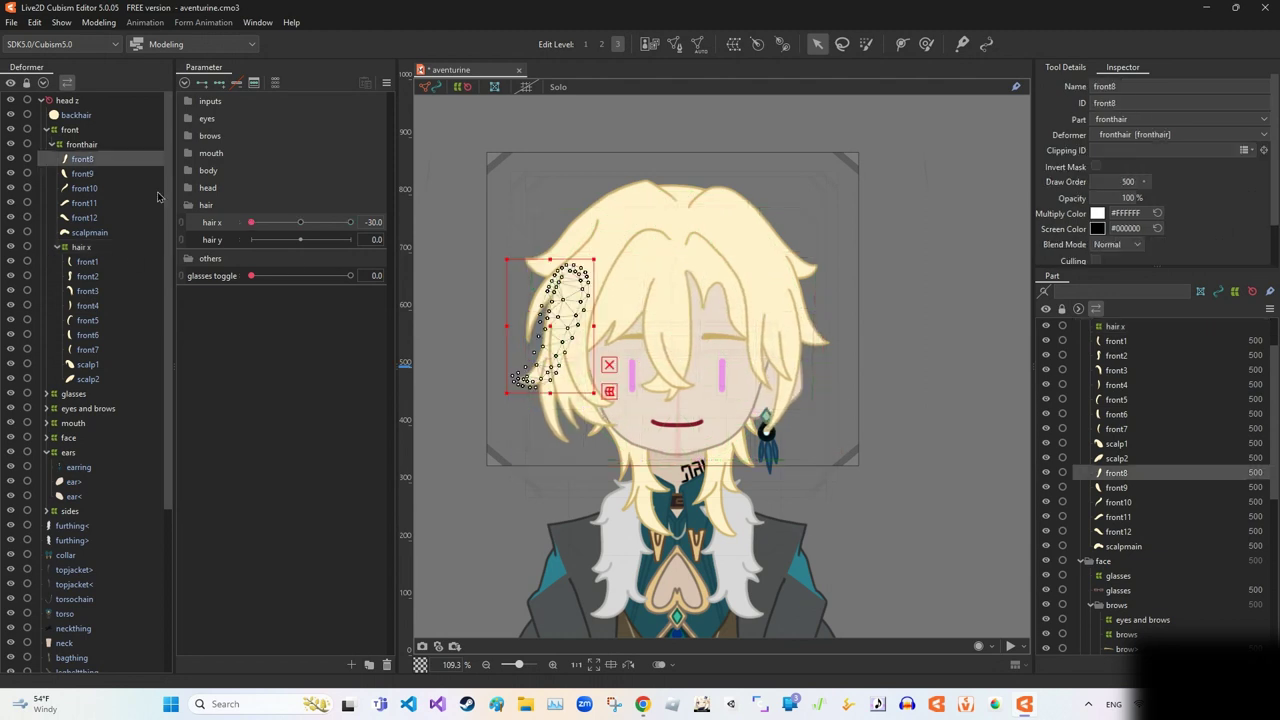
left_click_drag(97, 258, 90, 248)
left_click(80, 232)
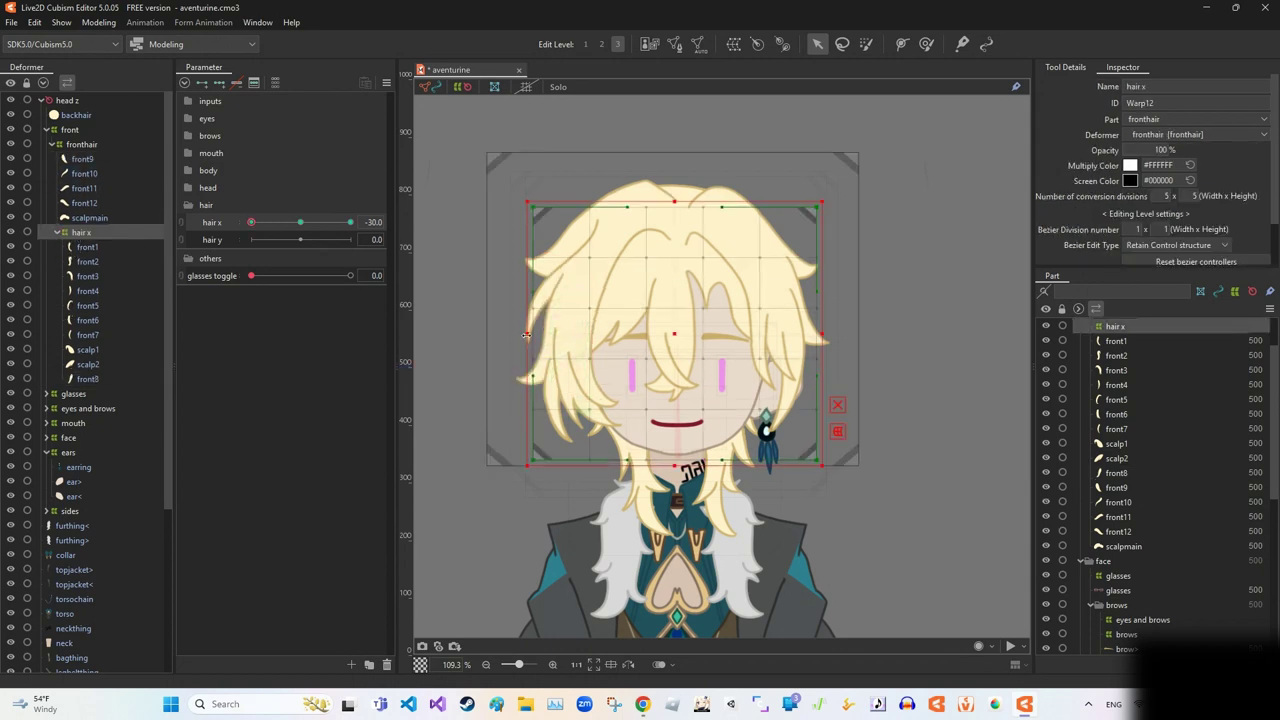
left_click_drag(526, 335, 501, 335)
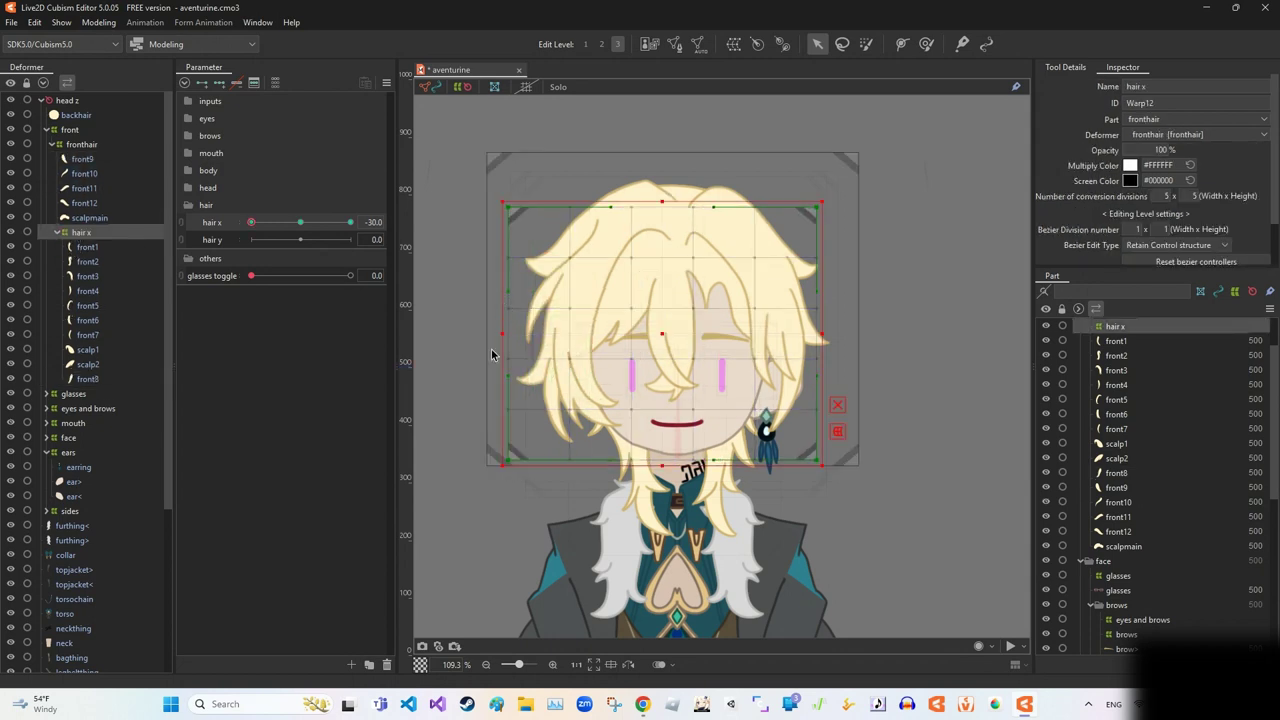
Shift the hair x deformer's lower points to the left at hair x -30 and reflect the motion to the opposite key.
right_click(655, 384)
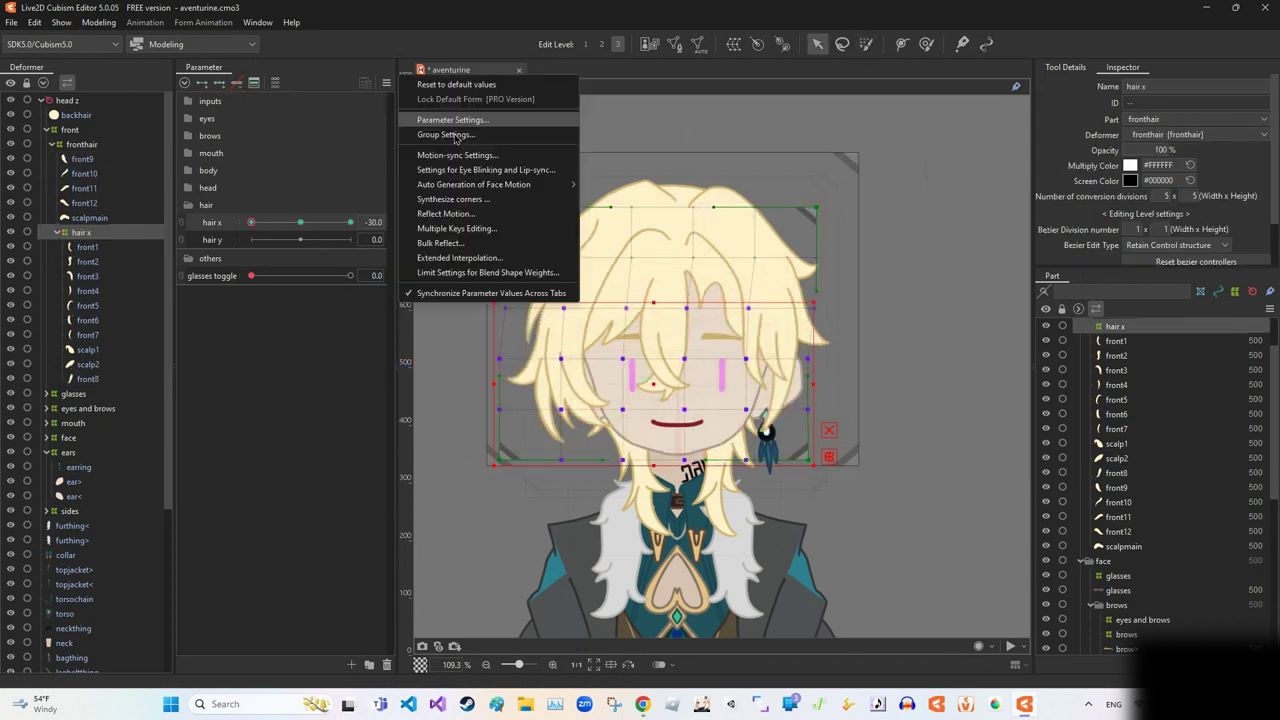
left_click(492, 383)
Give front10 three hair x keys and place a deform path along the strand from root to tip.
left_click(88, 203)
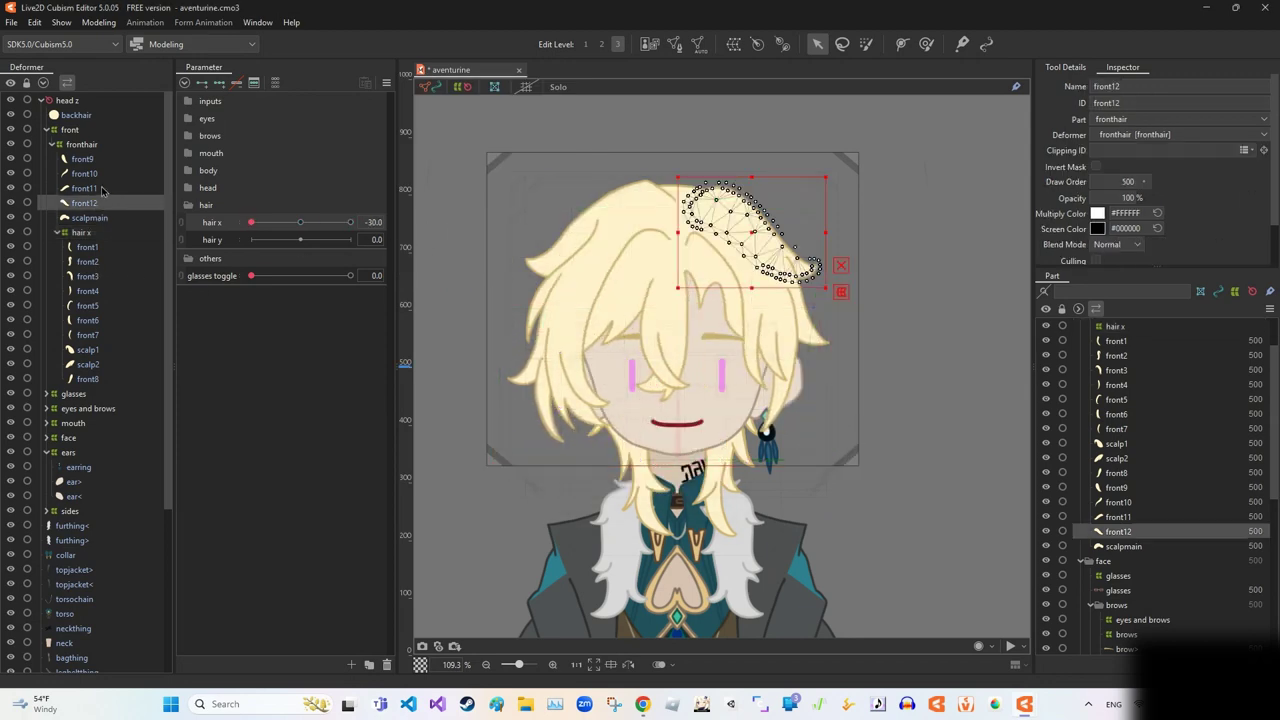
left_click(84, 173)
scroll(540, 310, "up", 8)
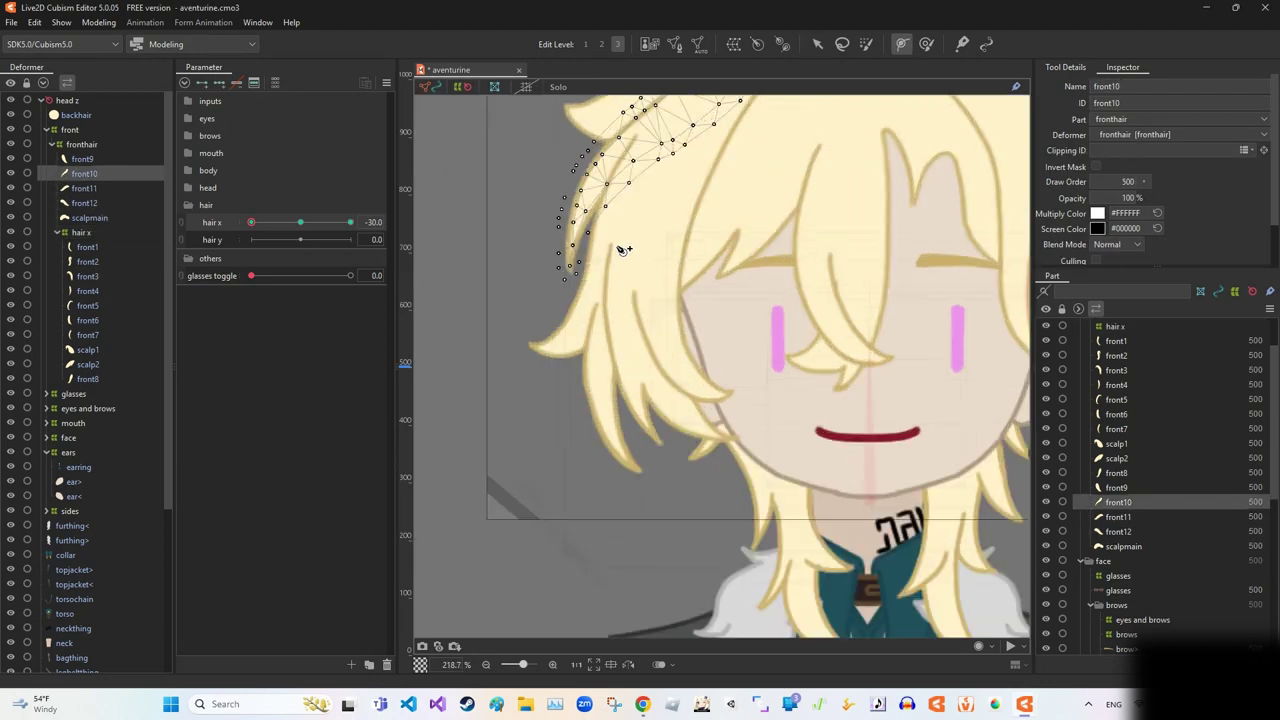
left_click(548, 420)
scroll(601, 288, "down", 3)
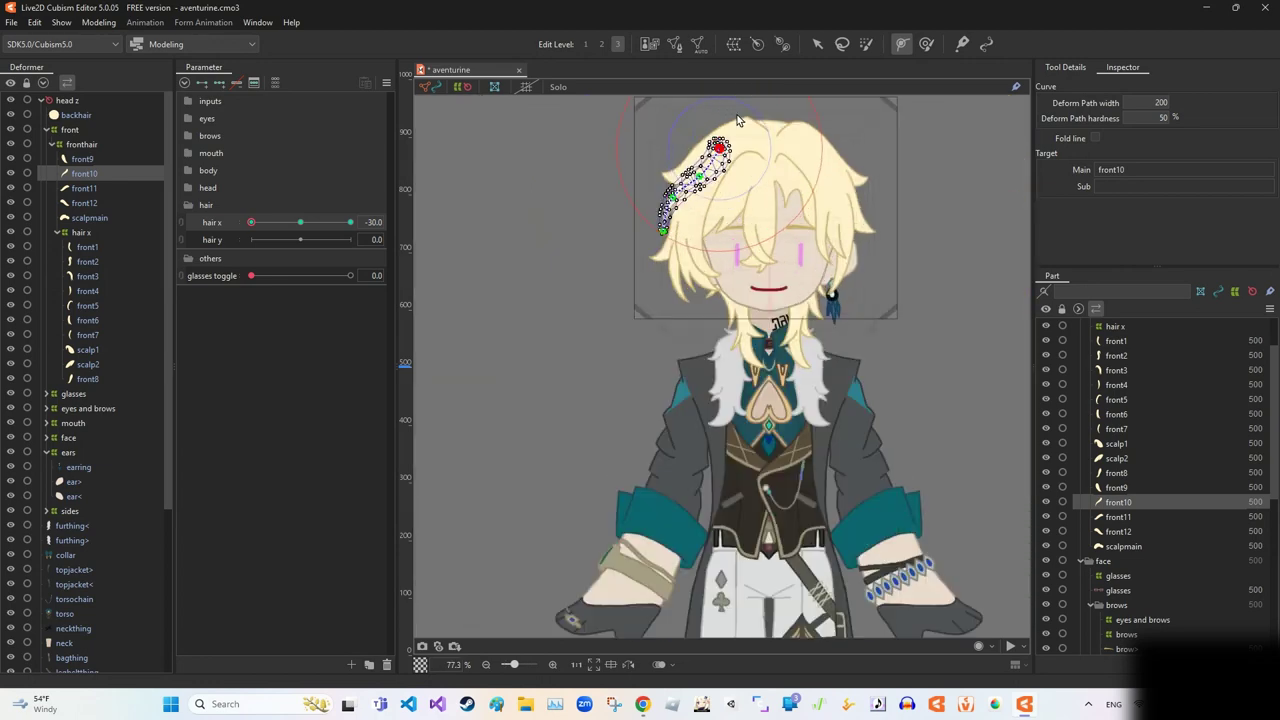
left_click_drag(664, 221, 728, 134)
key("v")
Bend the lower part of front10 to the left at hair x -30 with its deform path and check the sway across hair x.
scroll(676, 282, "up", 3)
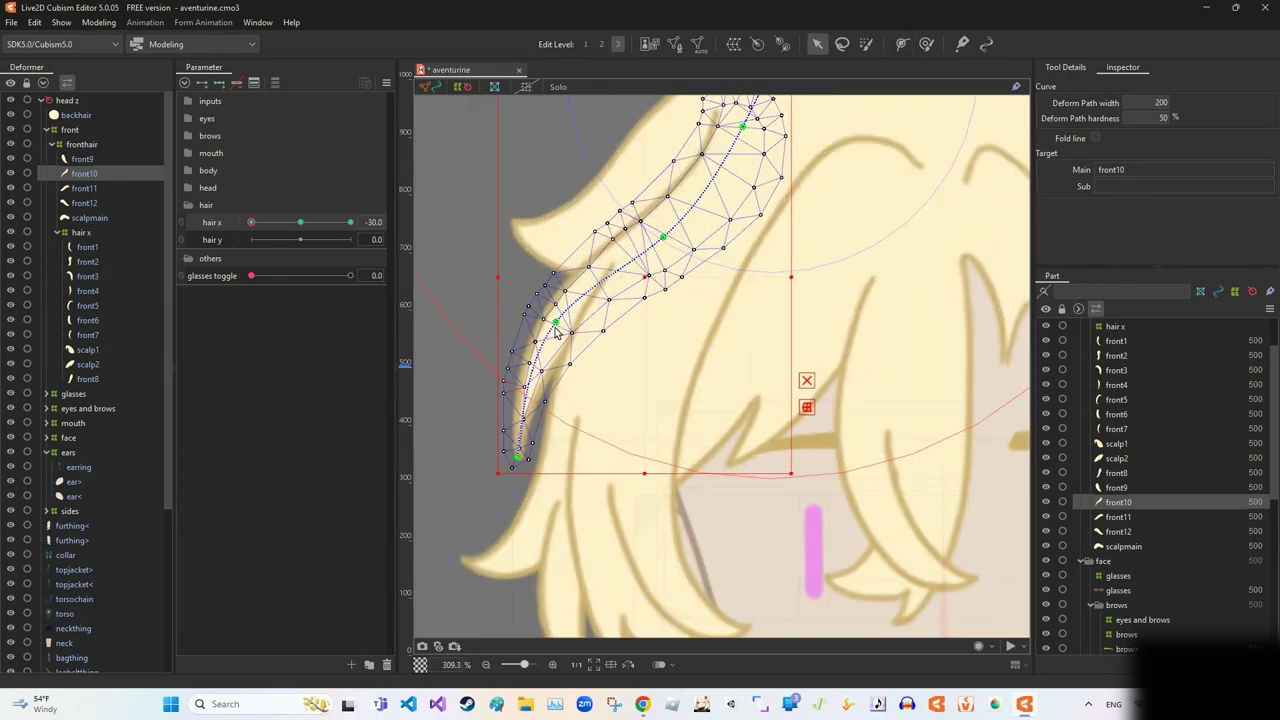
left_click_drag(643, 239, 516, 324)
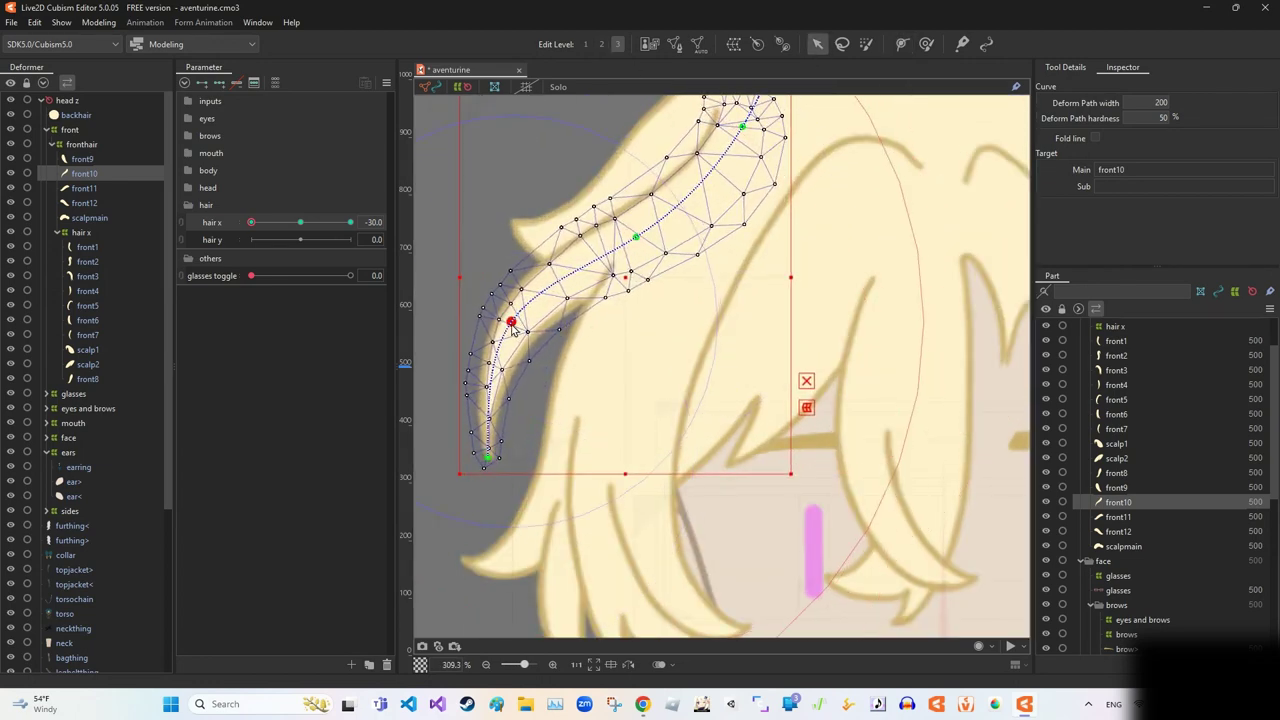
scroll(651, 280, "down", 5)
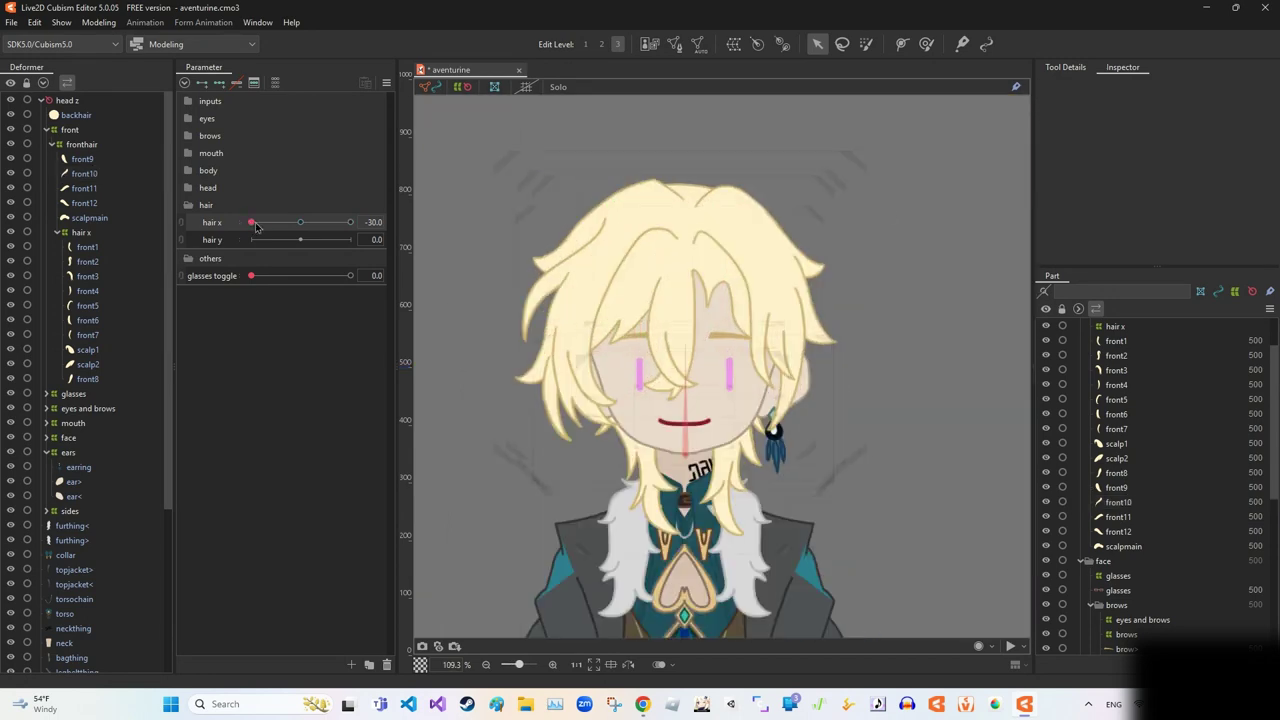
scroll(551, 298, "up", 5)
left_click_drag(774, 229, 697, 323)
scroll(692, 258, "down", 5)
scroll(700, 400, "up", 2)
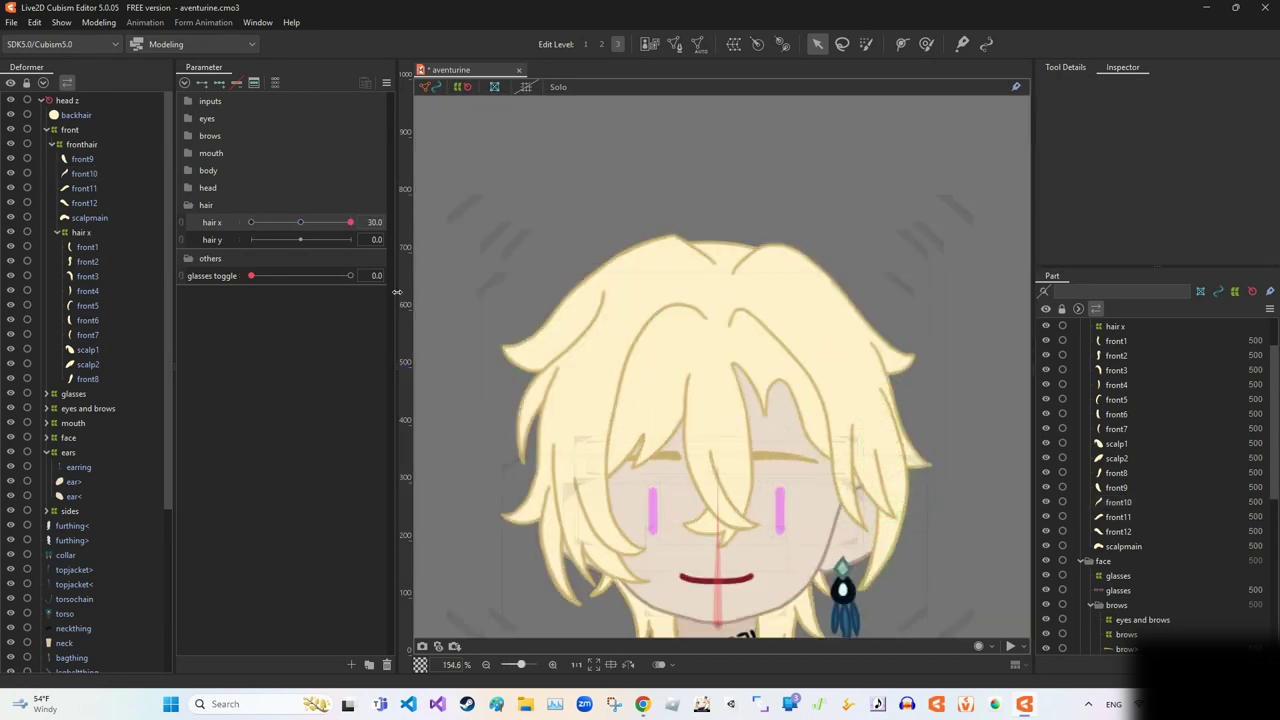
Give front9 three hair x keys and place a deform path along the strand from root to tip.
left_click_drag(350, 222, 251, 222)
scroll(940, 420, "down", 2)
left_click(930, 430)
scroll(730, 430, "up", 4)
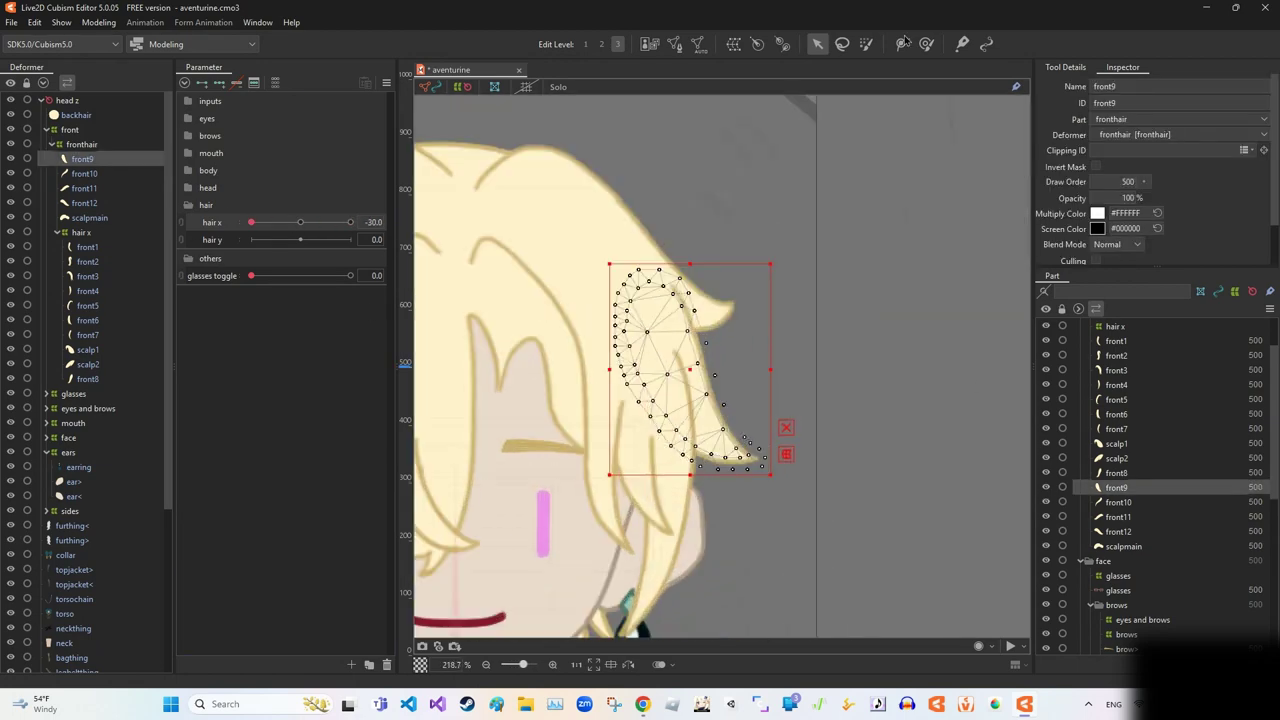
key("p")
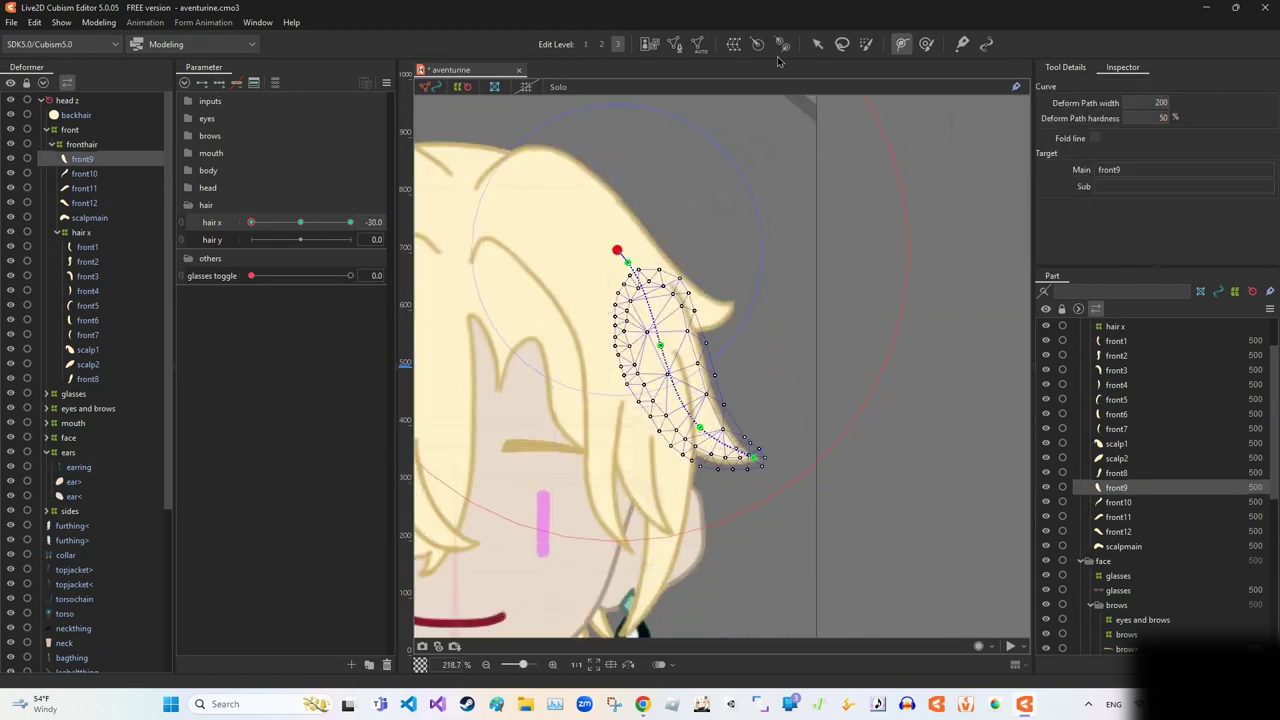
Bend the tip of front9 to the left at hair x -30 and to the right at hair x 30.
key("v")
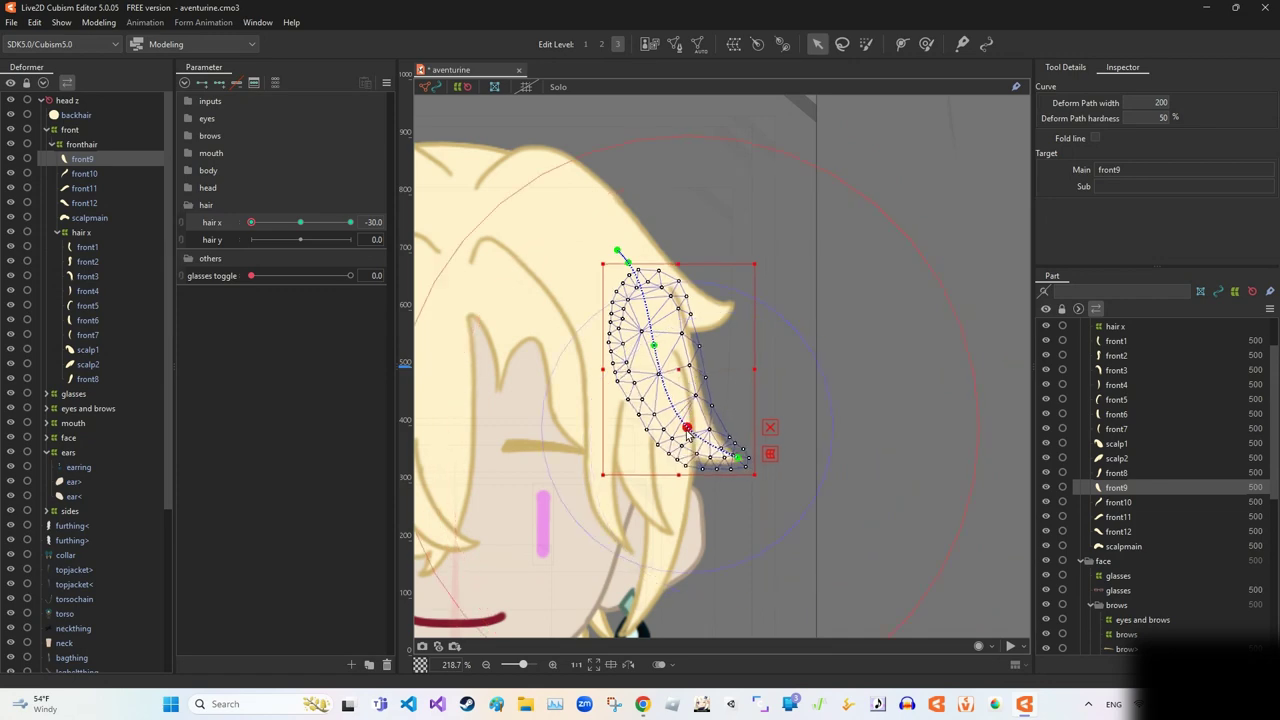
left_click_drag(688, 433, 787, 455)
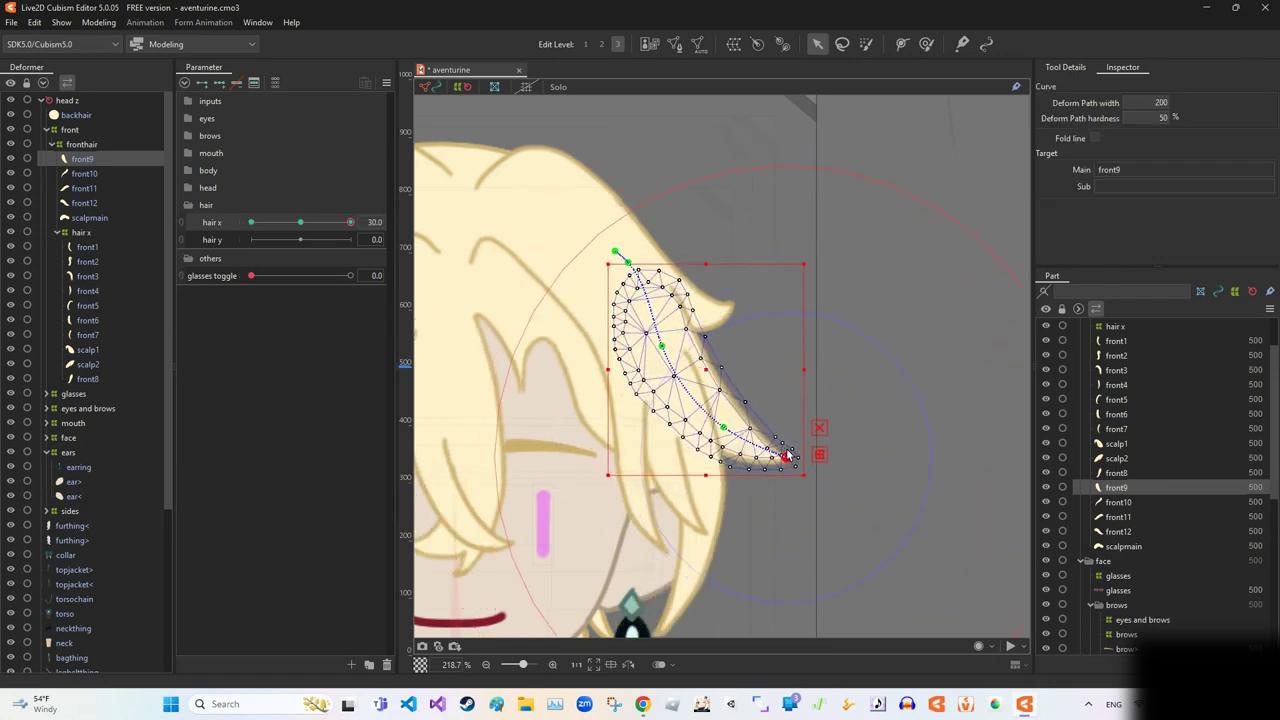
scroll(923, 440, "down", 2)
scroll(779, 379, "up", 2)
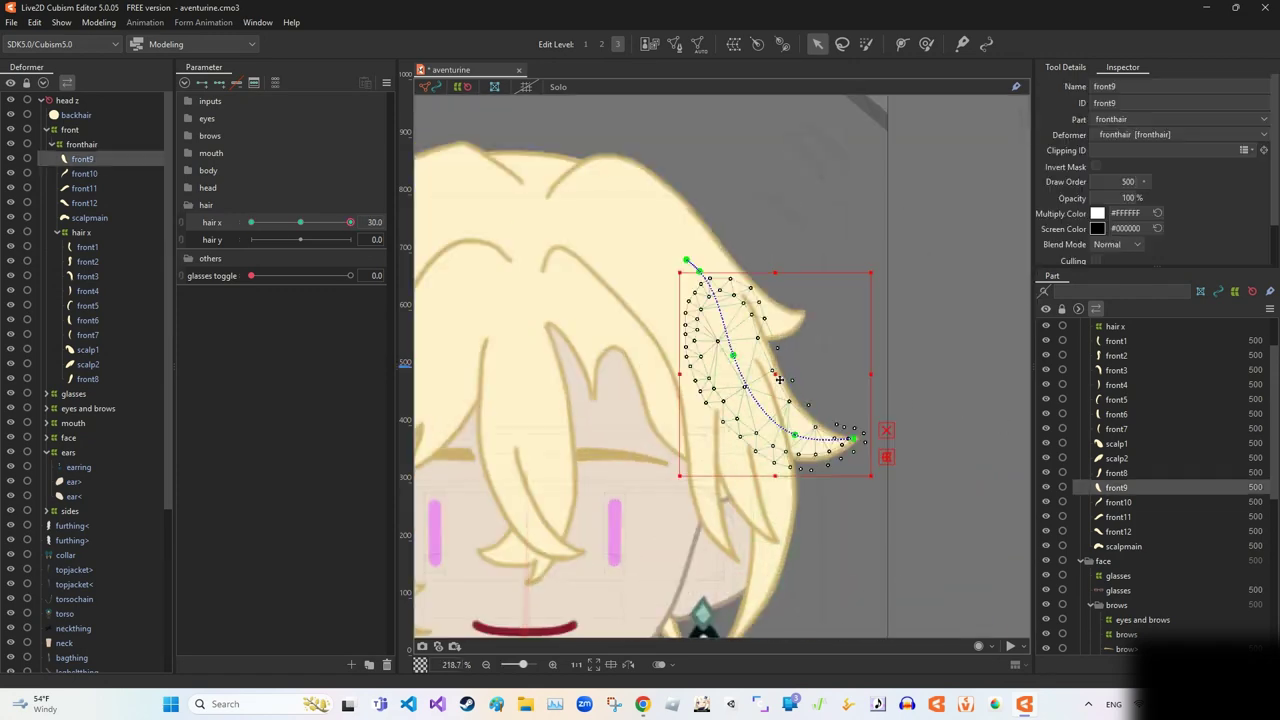
key("Escape")
scroll(720, 375, "down", 5)
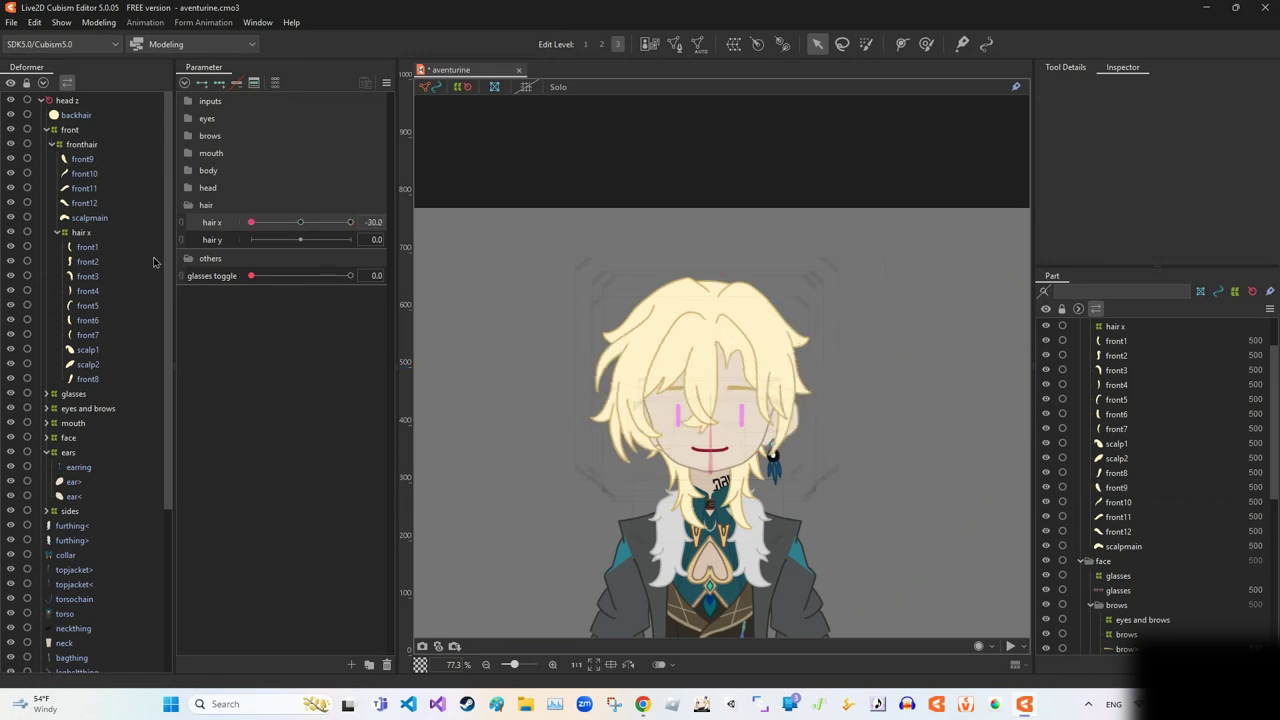
Create a warp deformer named sidehair as parent of the sides deformer and give it three hair x keys.
scroll(700, 400, "up", 3)
left_click(70, 511)
key("Return")
type("s")
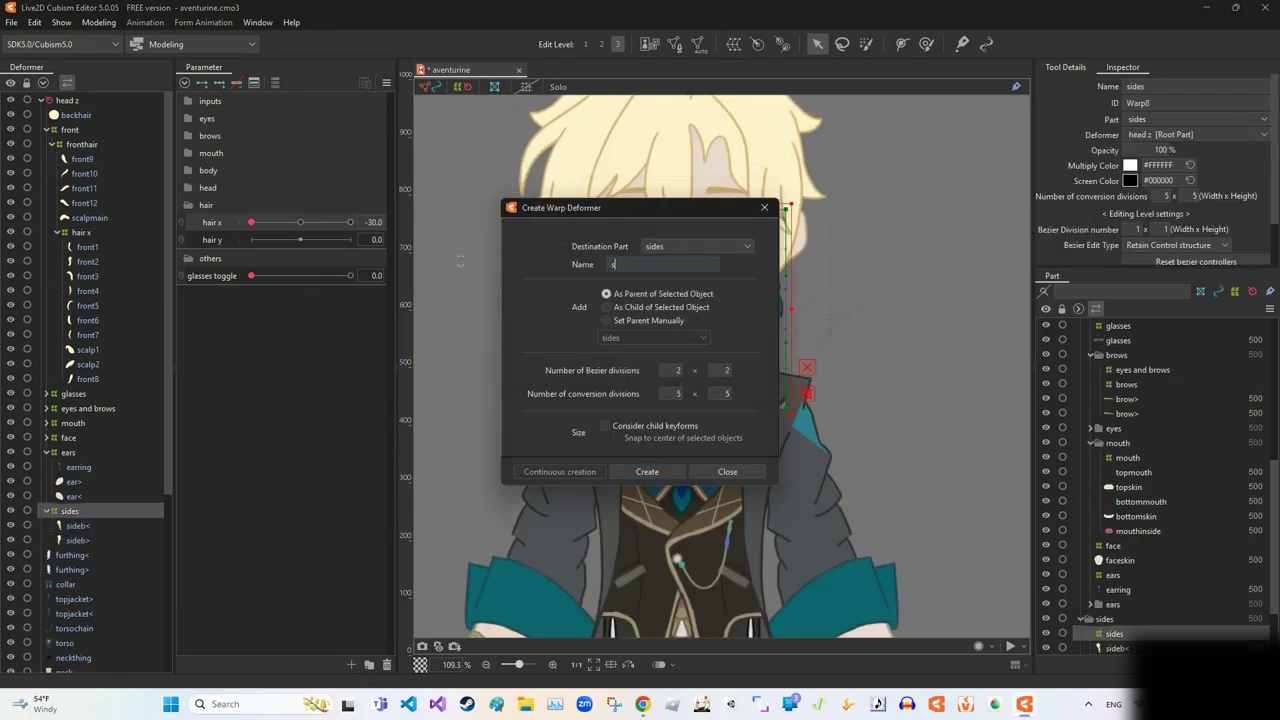
type("idehair")
key("Return")
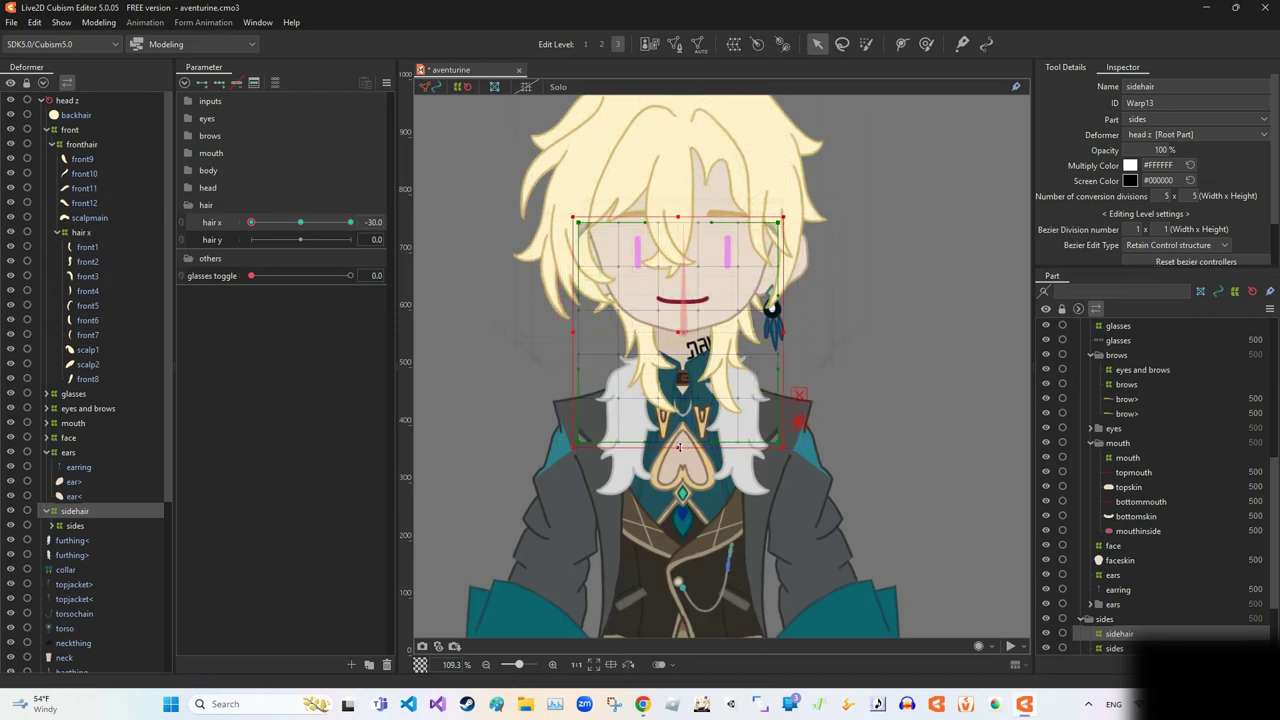
Raise the sidehair deformer's bottom edge at hair x -30 and try shifting its lower points to the left.
left_click(817, 43)
left_click(677, 347)
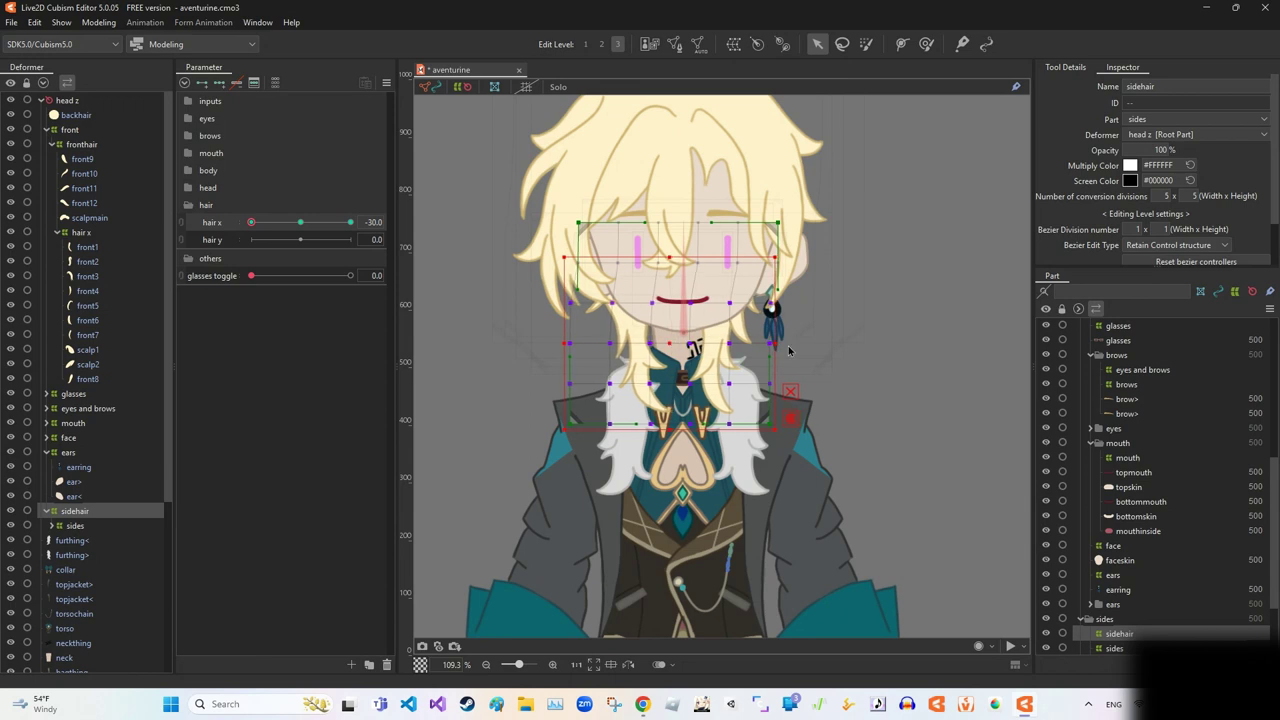
left_click(707, 357)
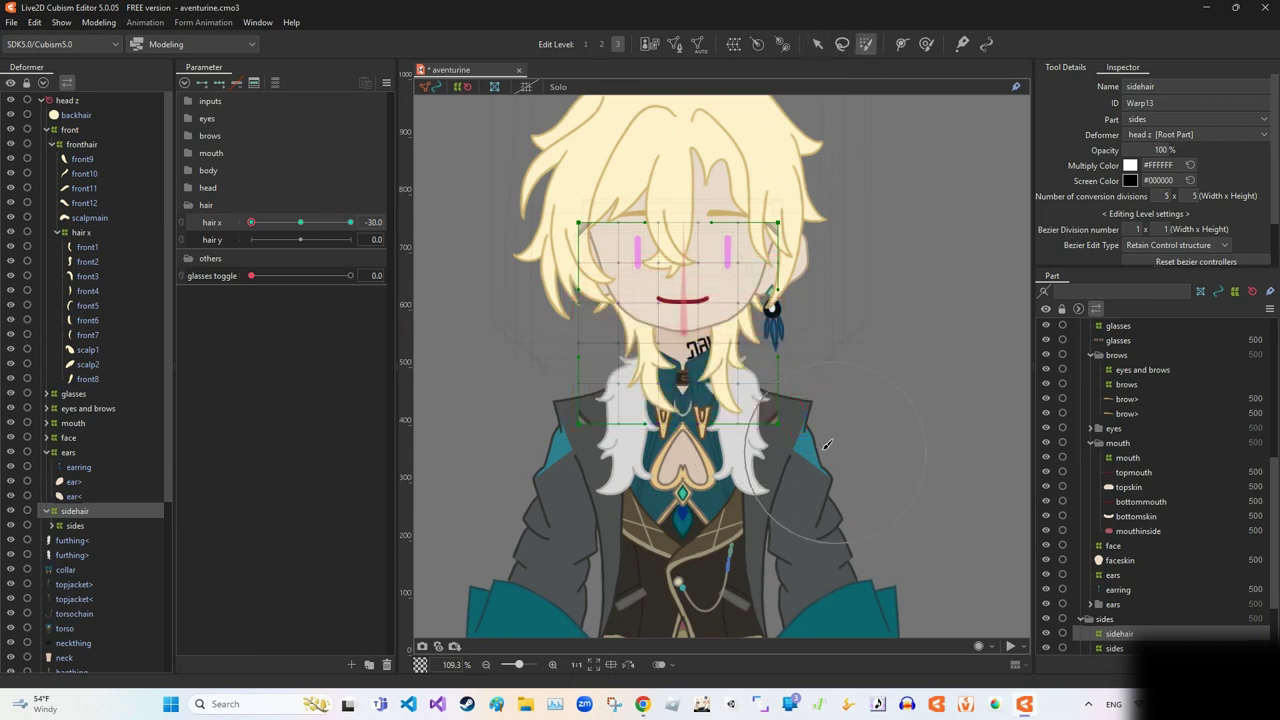
Shift the lower rows of the sidehair deformer to the left at hair x -30 and reflect the form horizontally to the opposite key.
left_click(817, 43)
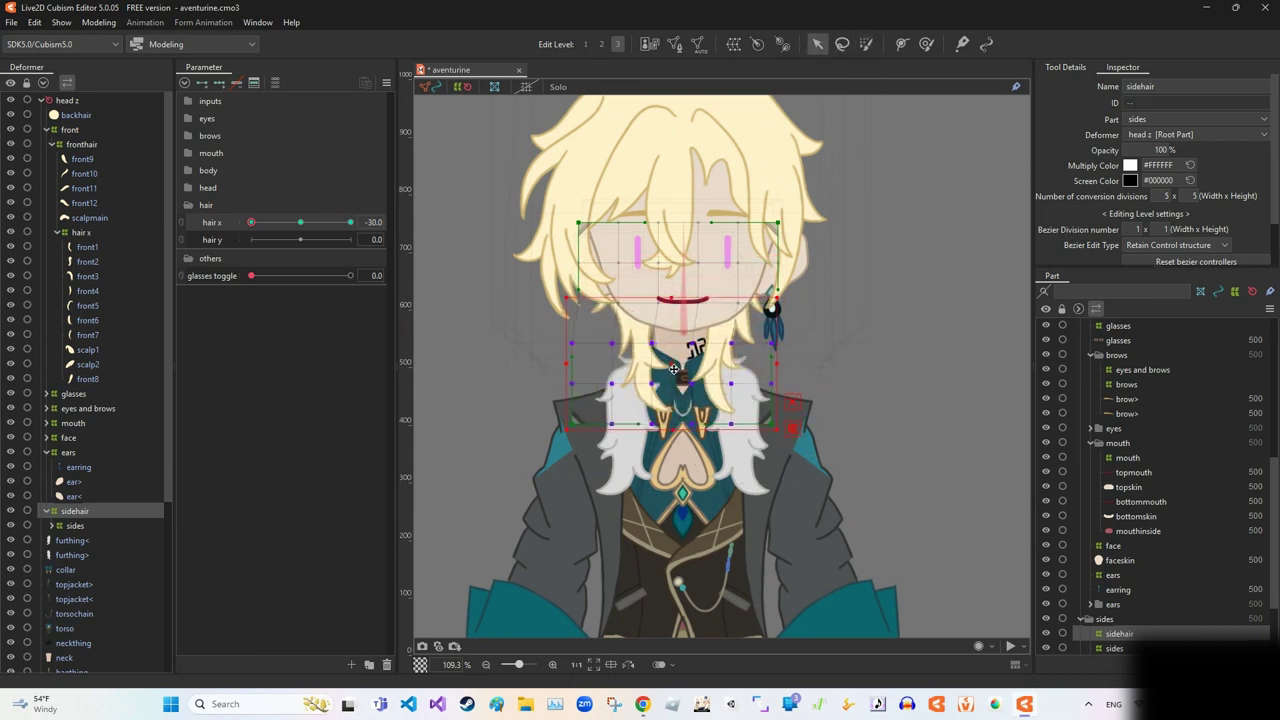
left_click(375, 221)
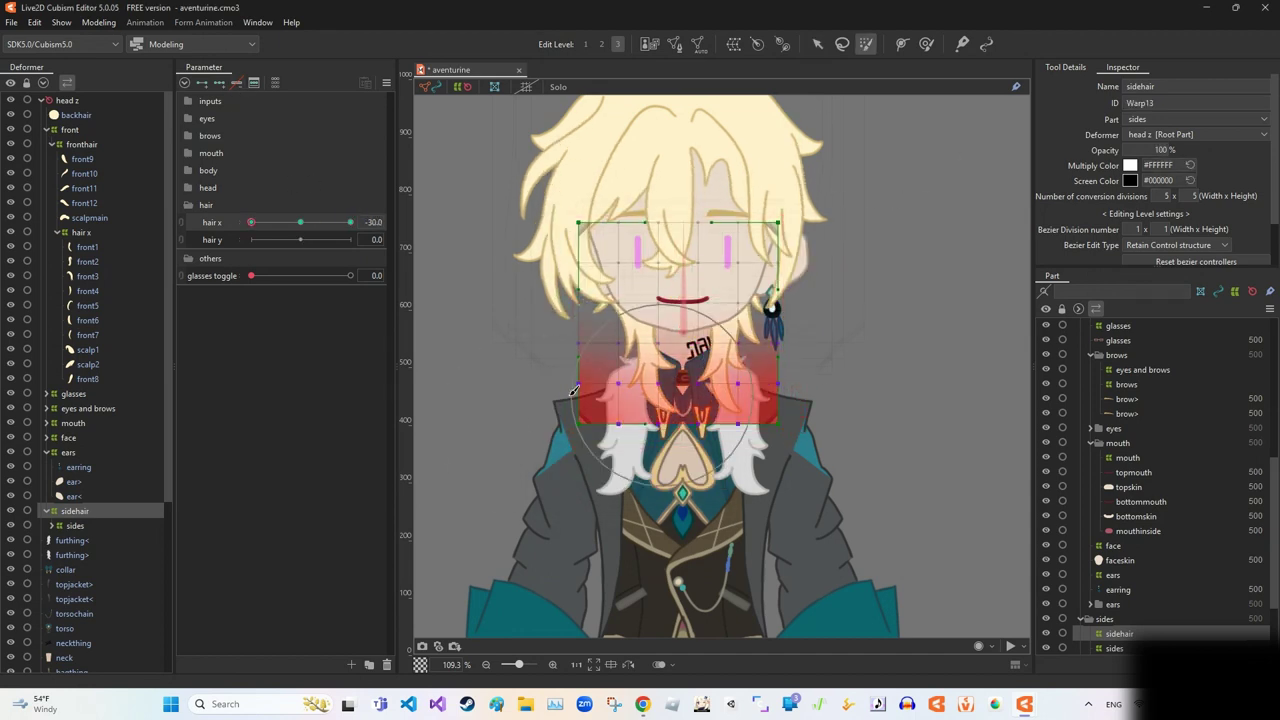
key("ctrl+shift+v")
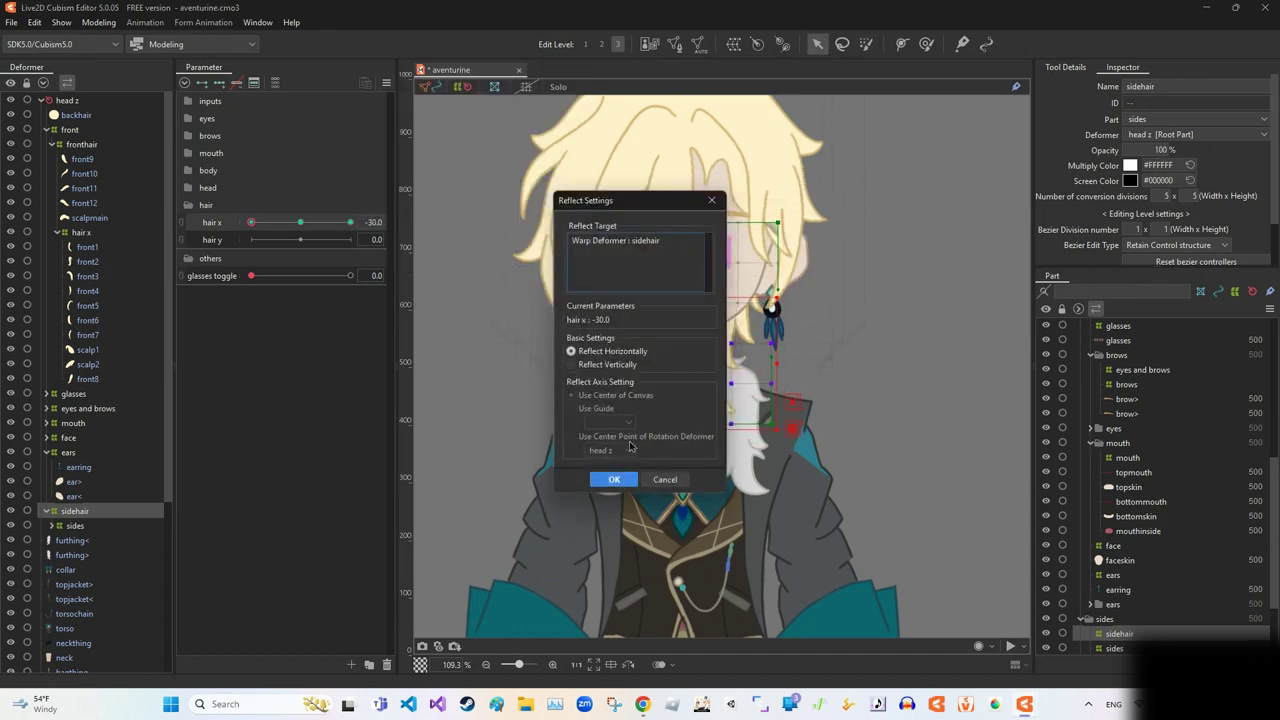
key("Return")
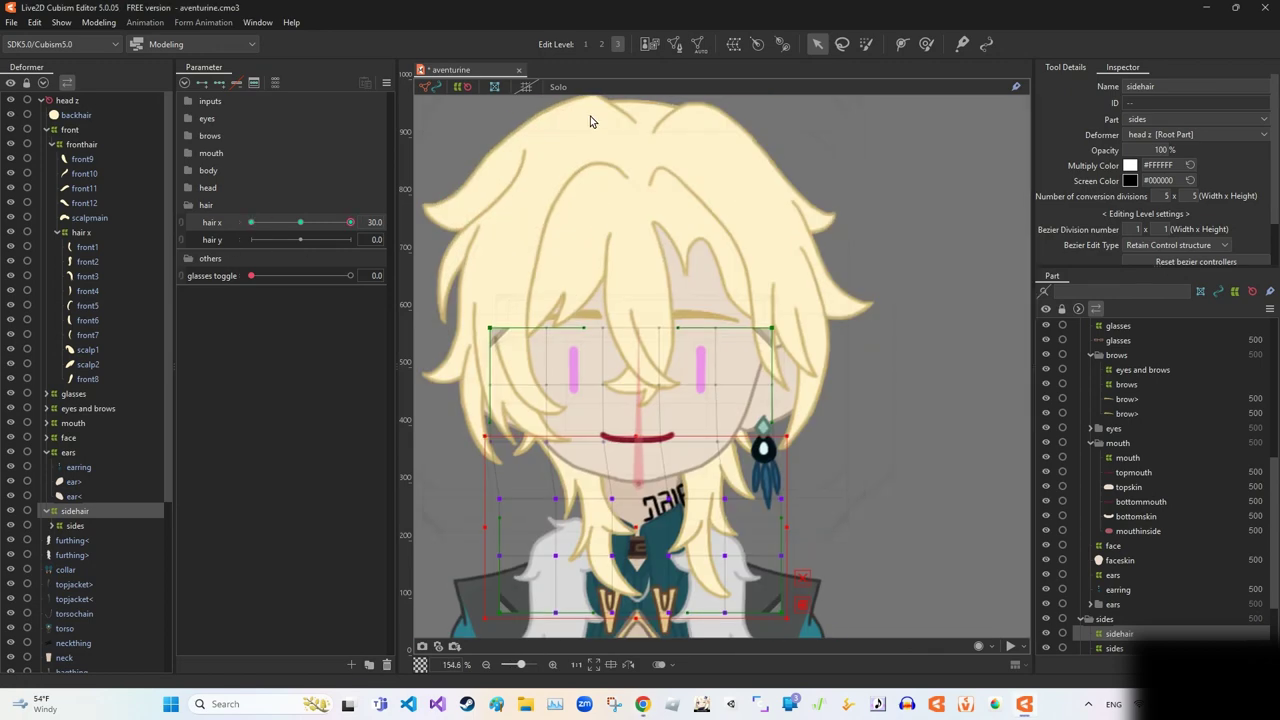
Place a deform path along the front11 strand from its tip to its root, with hair x set to -30.
left_click(590, 116)
left_click_drag(333, 224, 251, 222)
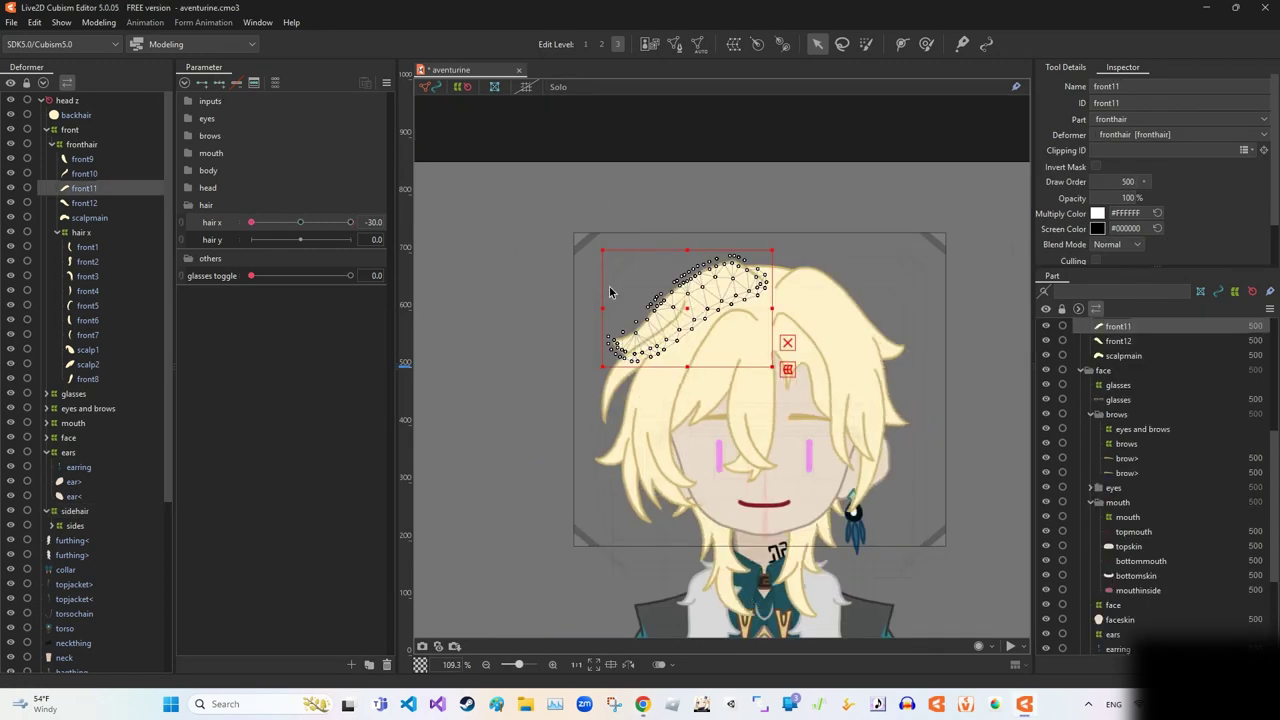
scroll(612, 288, "up", 5)
left_click(902, 43)
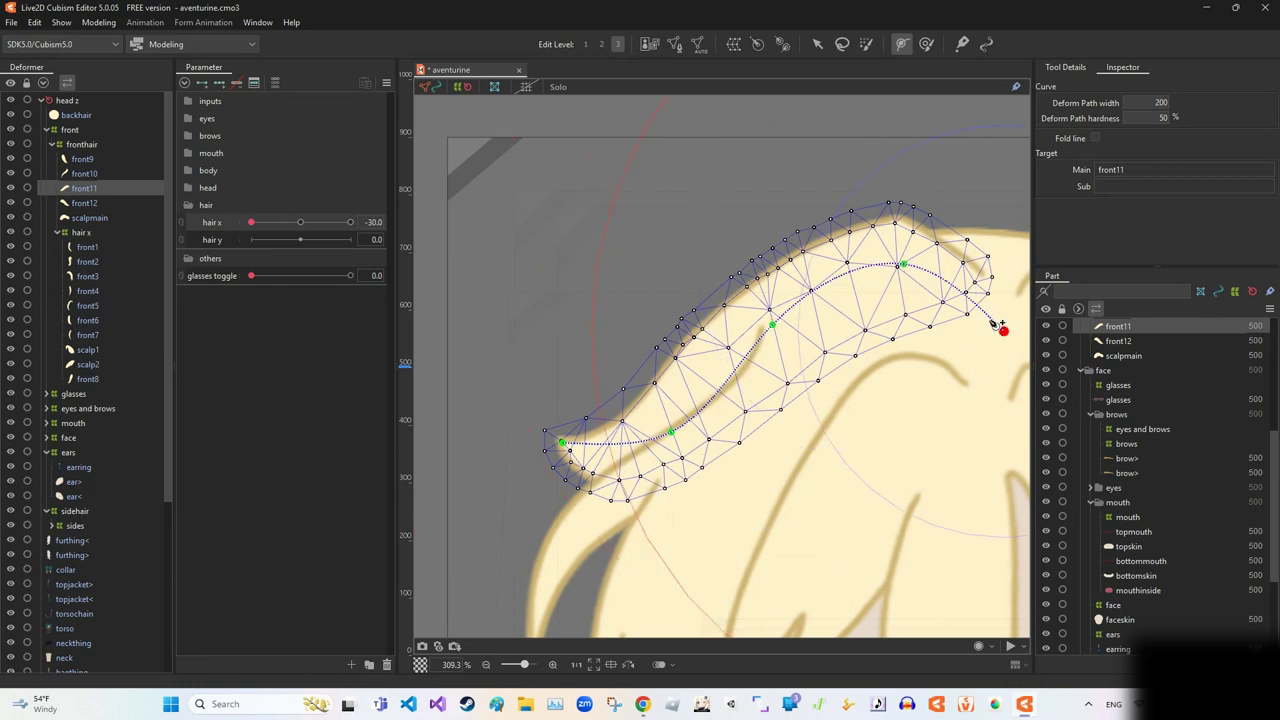
Give front11 three hair x keys and bend its tip up and to the left at hair x -30 with the deform path.
left_click_drag(563, 444, 531, 423)
left_click_drag(771, 325, 763, 323)
left_click_drag(902, 264, 889, 266)
left_click_drag(670, 432, 662, 432)
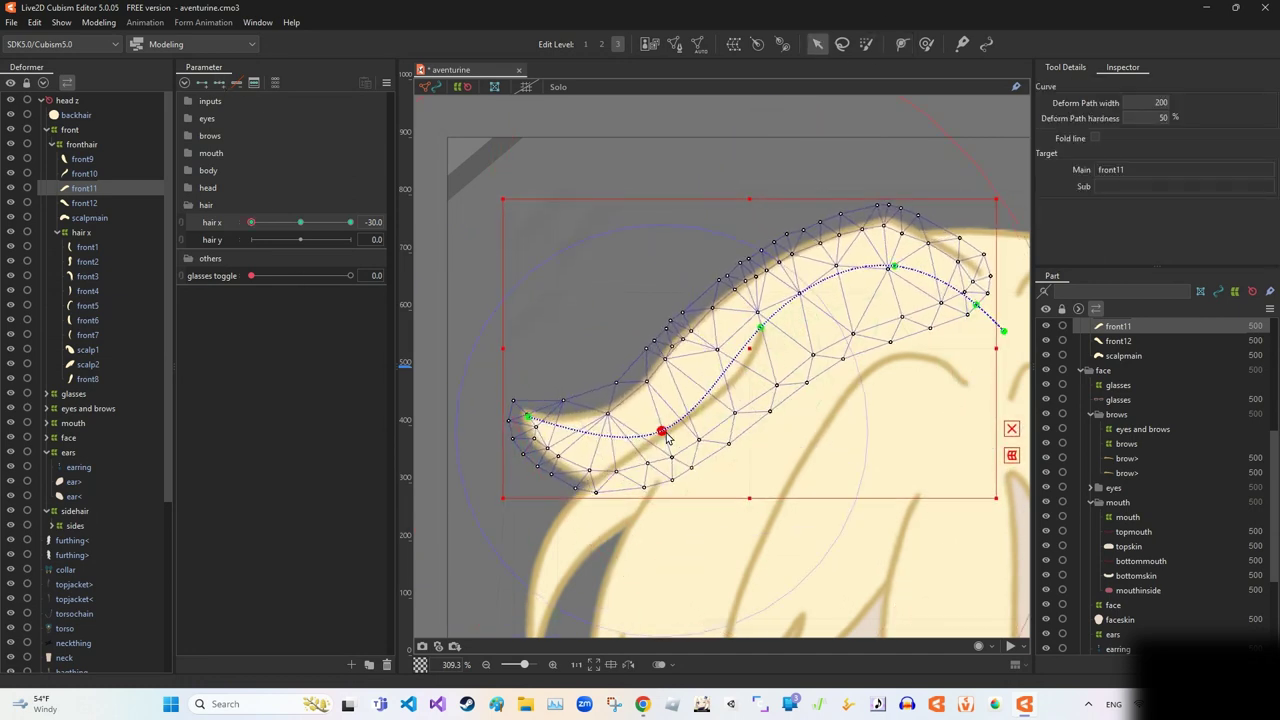
Refine the bend of the front11 strand at hair x -30 by adjusting the deform path points toward its tip.
key("Escape")
scroll(640, 400, "down", 5)
left_click_drag(261, 222, 251, 222)
left_click(84, 188)
scroll(560, 400, "up", 5)
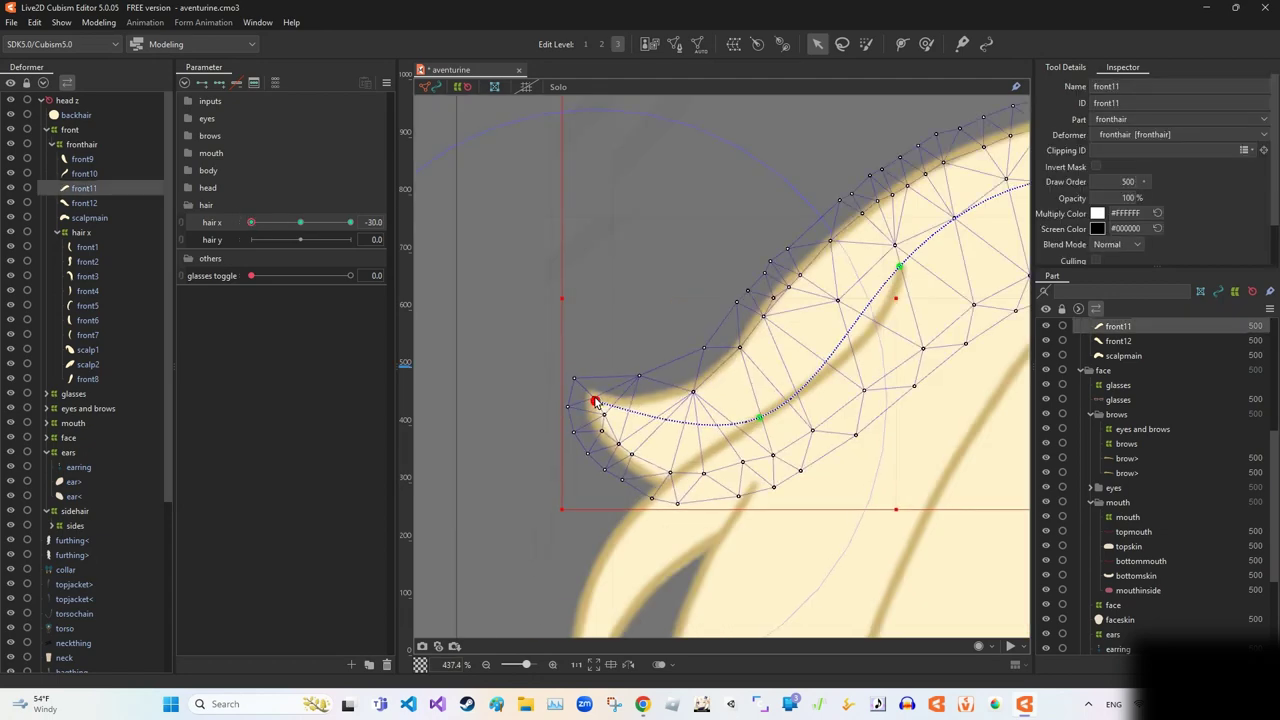
left_click(594, 413)
scroll(594, 425, "down", 5)
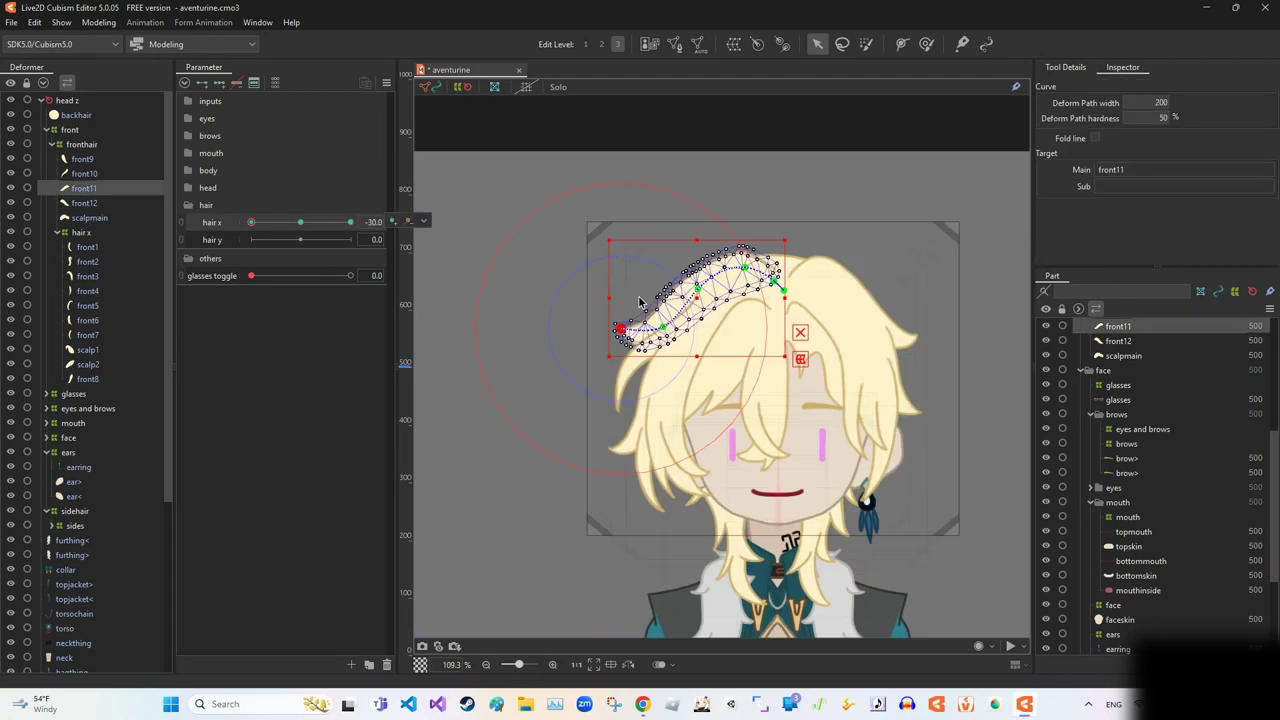
scroll(700, 320, "up", 3)
Add a control point to the middle of front11's deform path and refine the strand's curve at hair x -30 and 30.
left_click_drag(251, 222, 350, 222)
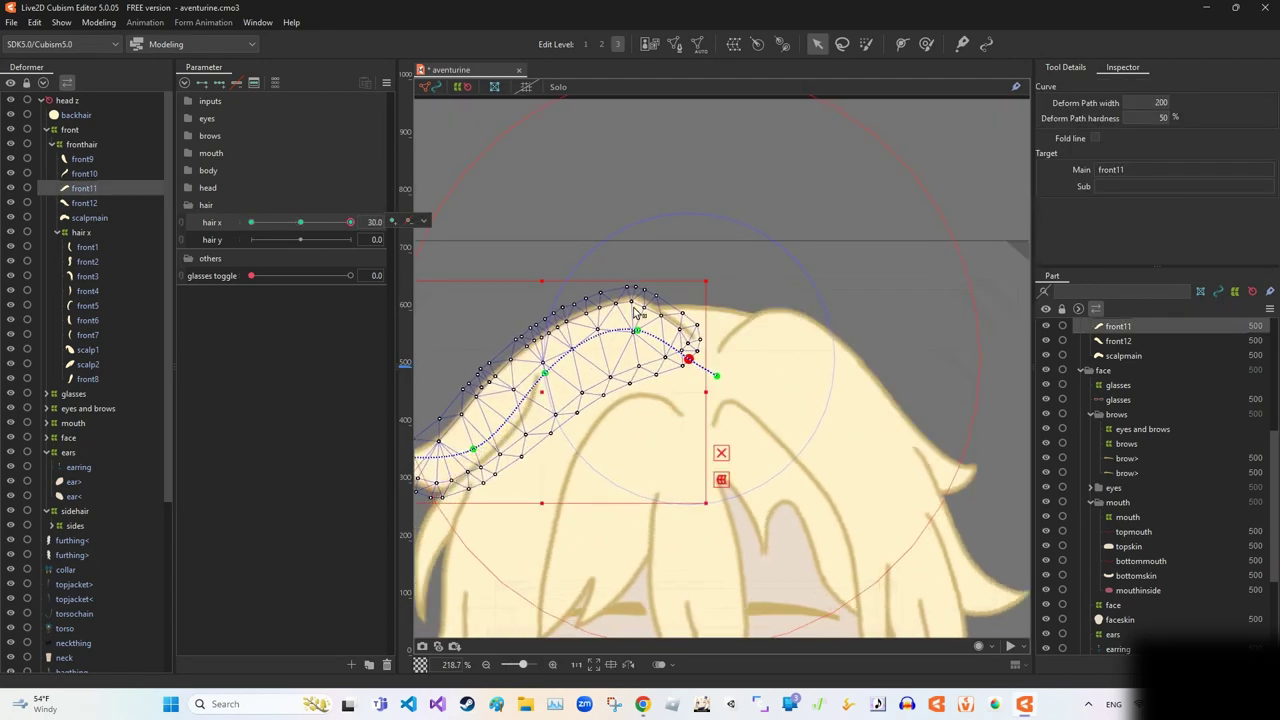
scroll(710, 368, "down", 4)
scroll(710, 368, "up", 6)
left_click(904, 46)
scroll(730, 333, "down", 2)
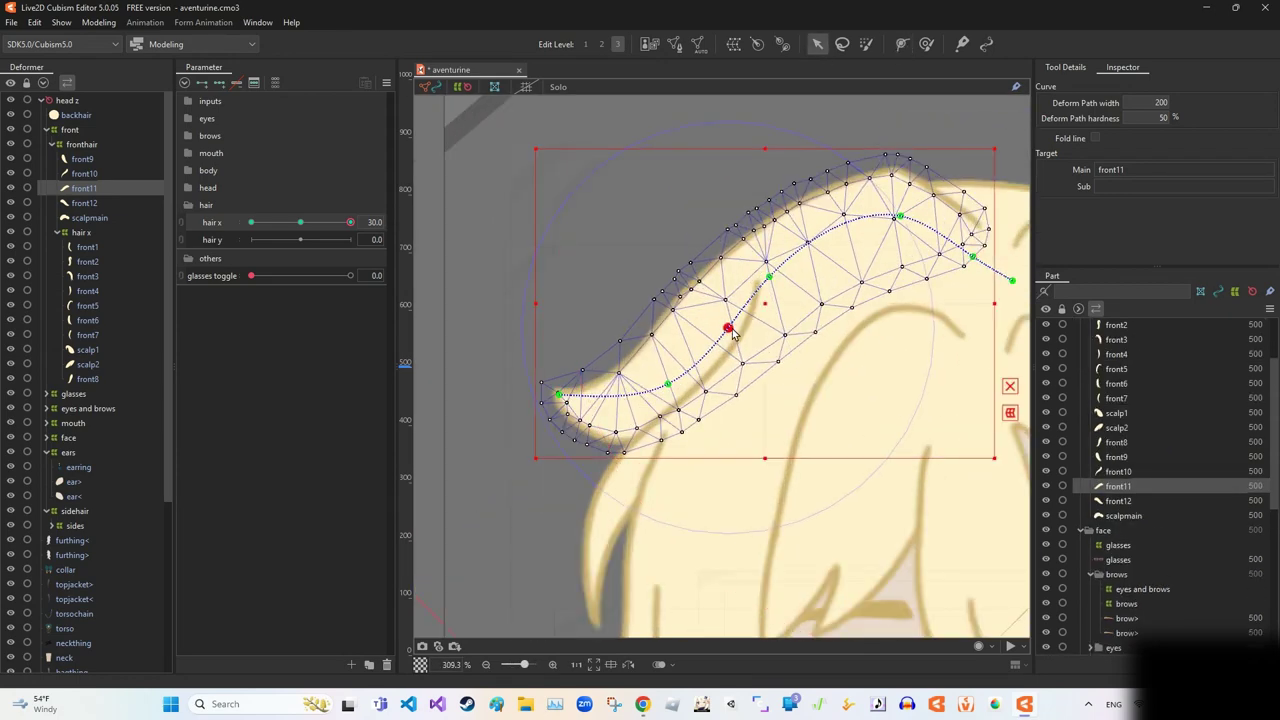
mouse_move(729, 330)
left_mouse_down()
mouse_move(666, 391)
mouse_move(725, 335)
left_mouse_up()
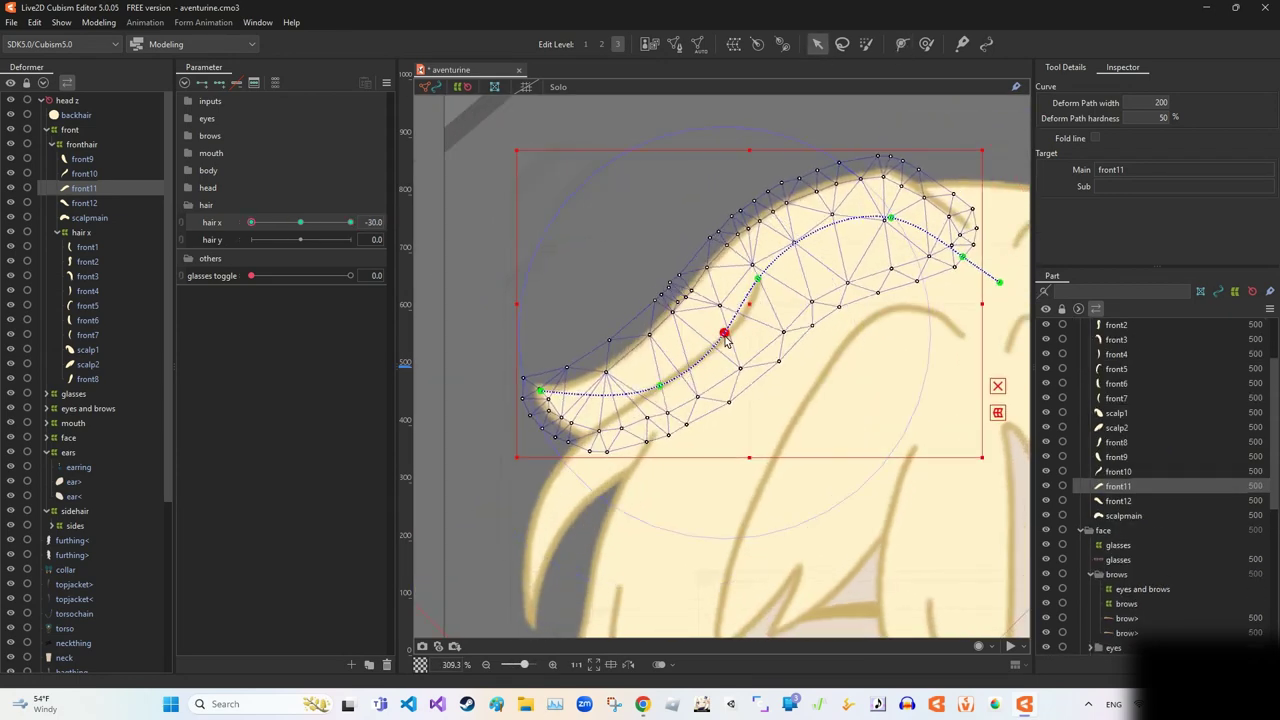
key("Escape")
scroll(727, 341, "down", 2)
left_click_drag(251, 222, 315, 231)
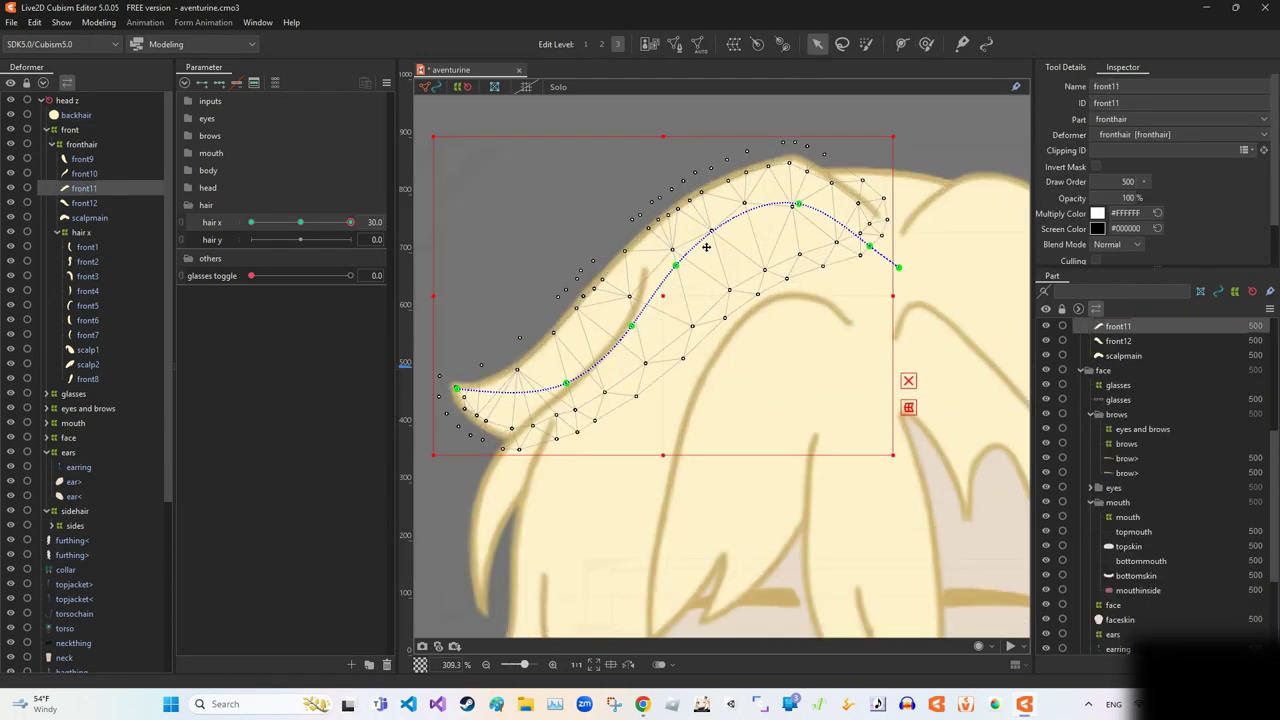
left_click_drag(340, 222, 270, 245)
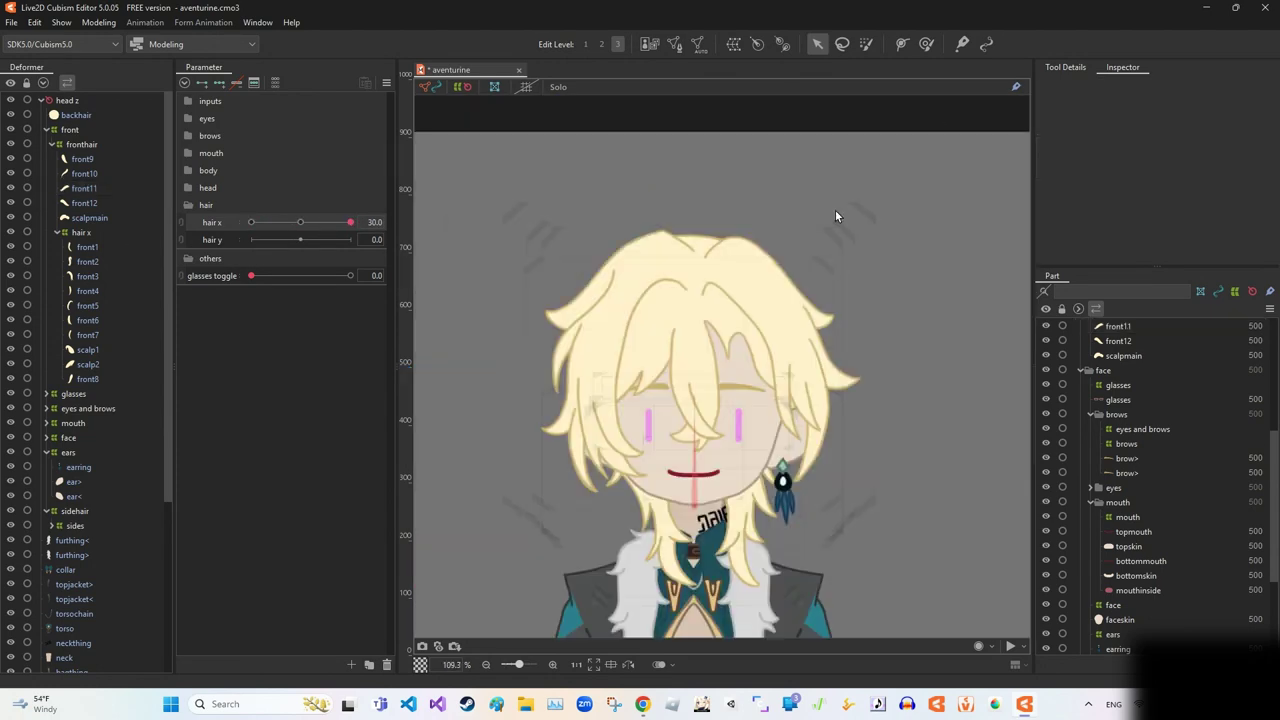
Place a deform path along the front12 strand from its root to its tip, with hair x set to -30.
scroll(836, 216, "up", 3)
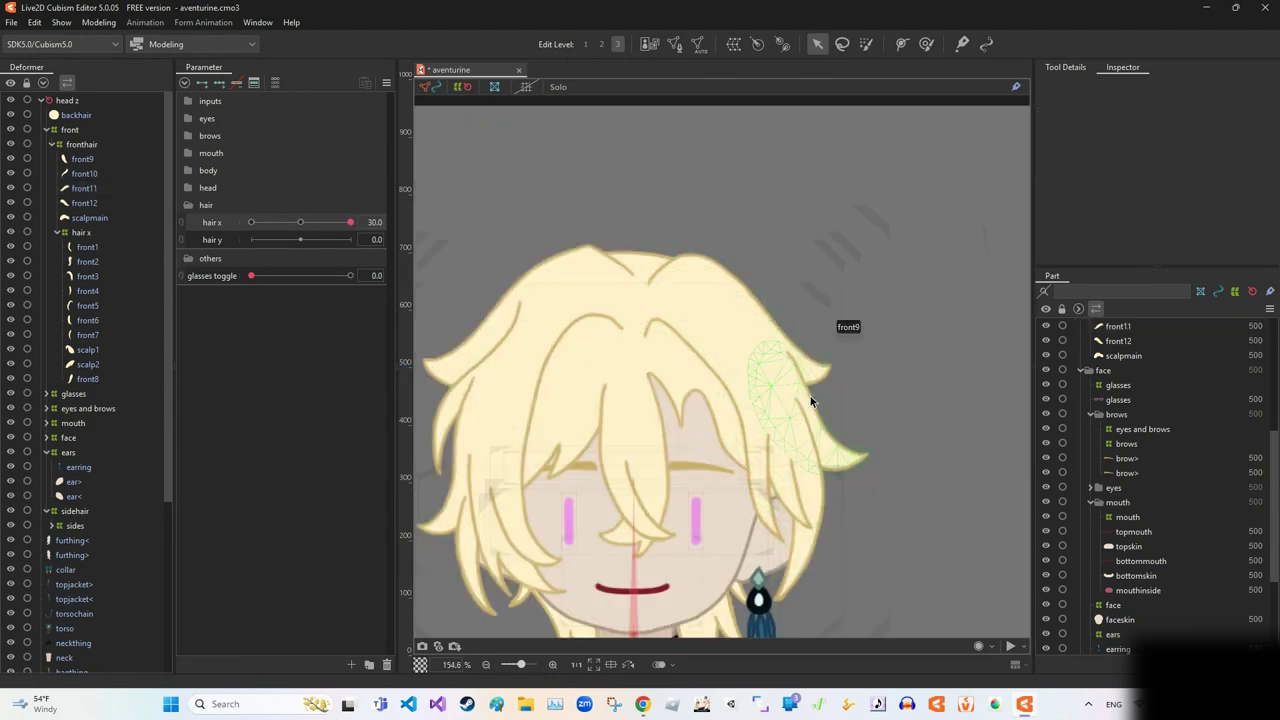
left_click(690, 270)
left_click(690, 263)
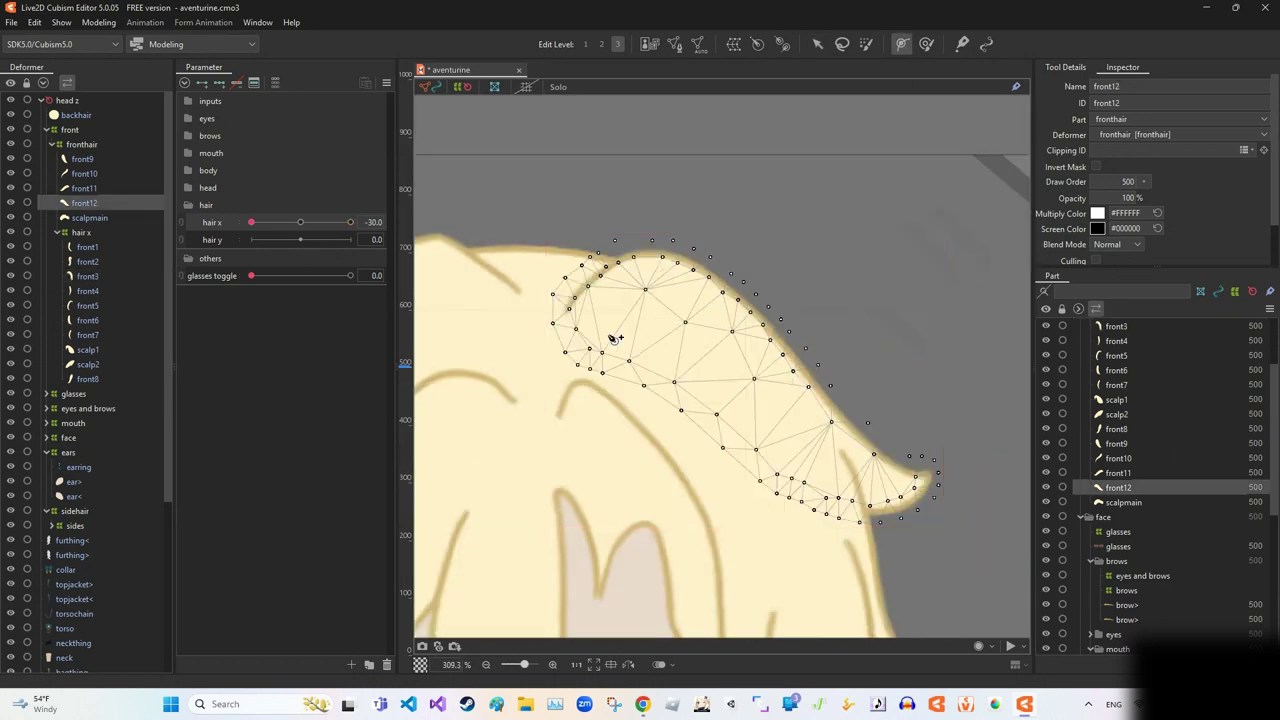
left_click(585, 330)
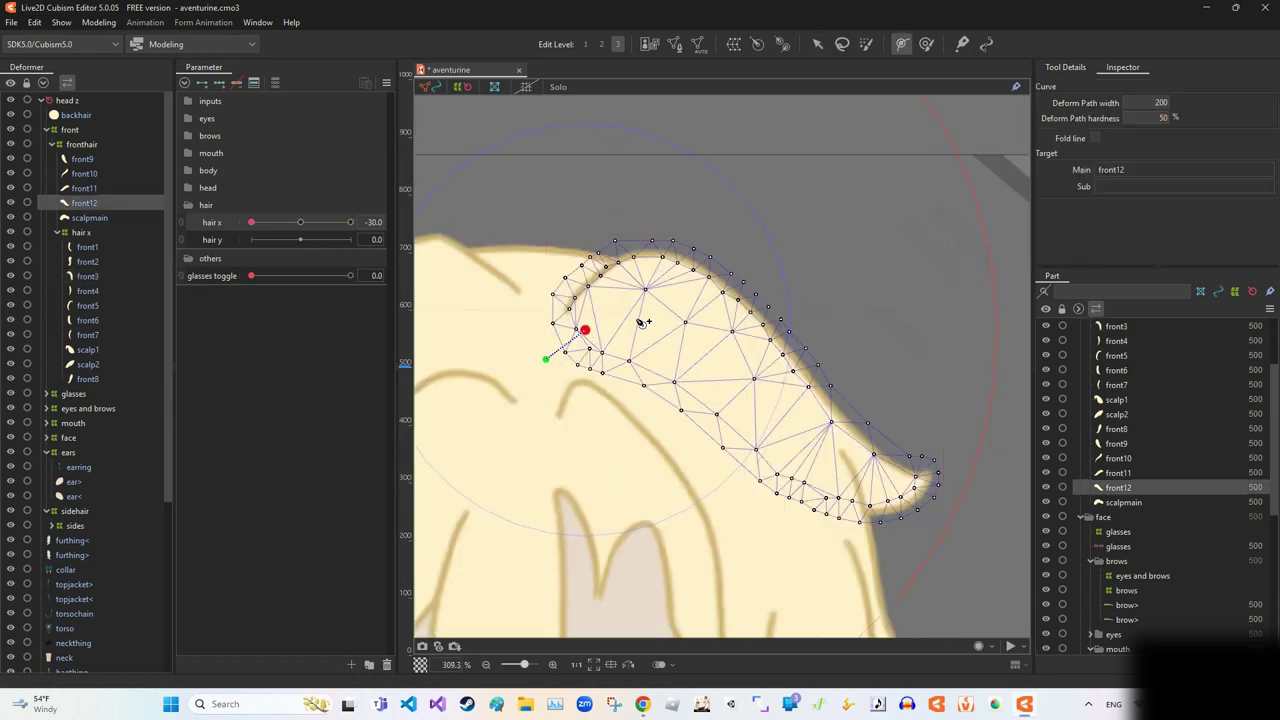
key("v")
scroll(820, 465, "down", 2)
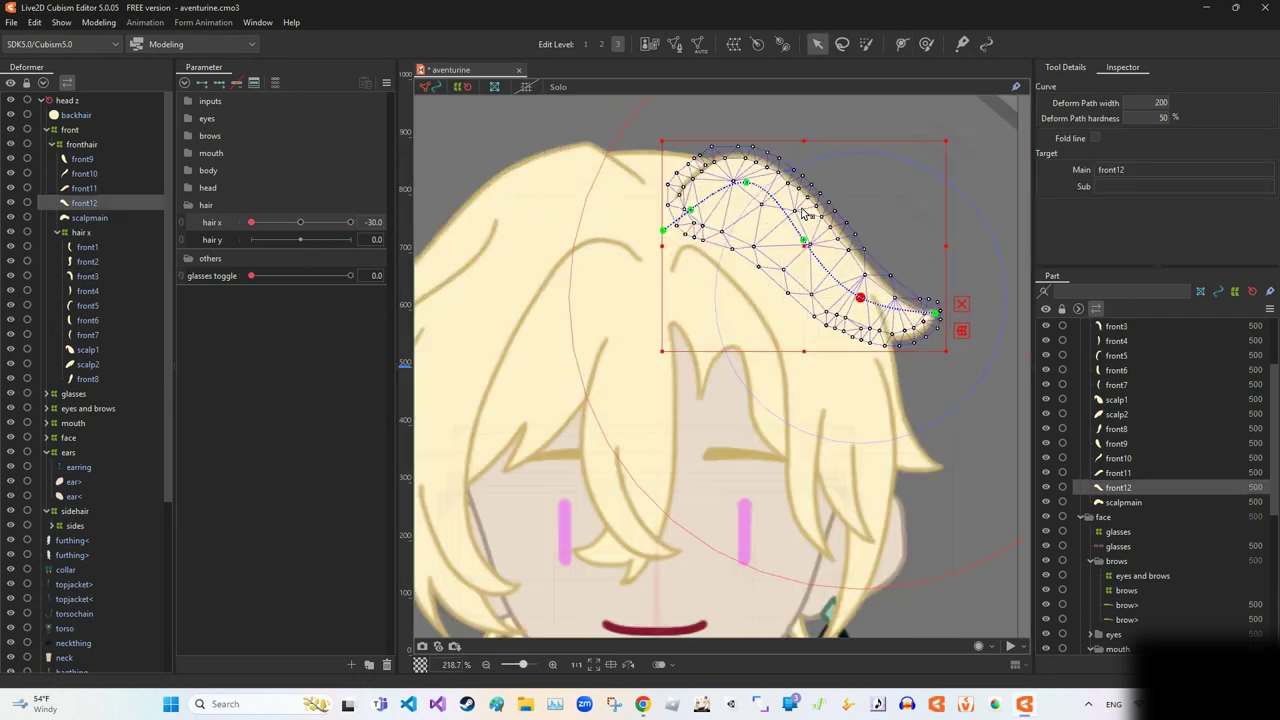
Give front12 three hair x keys and bend the strand with its deform path points at hair x -30.
scroll(695, 228, "up", 2)
left_click_drag(621, 260, 614, 262)
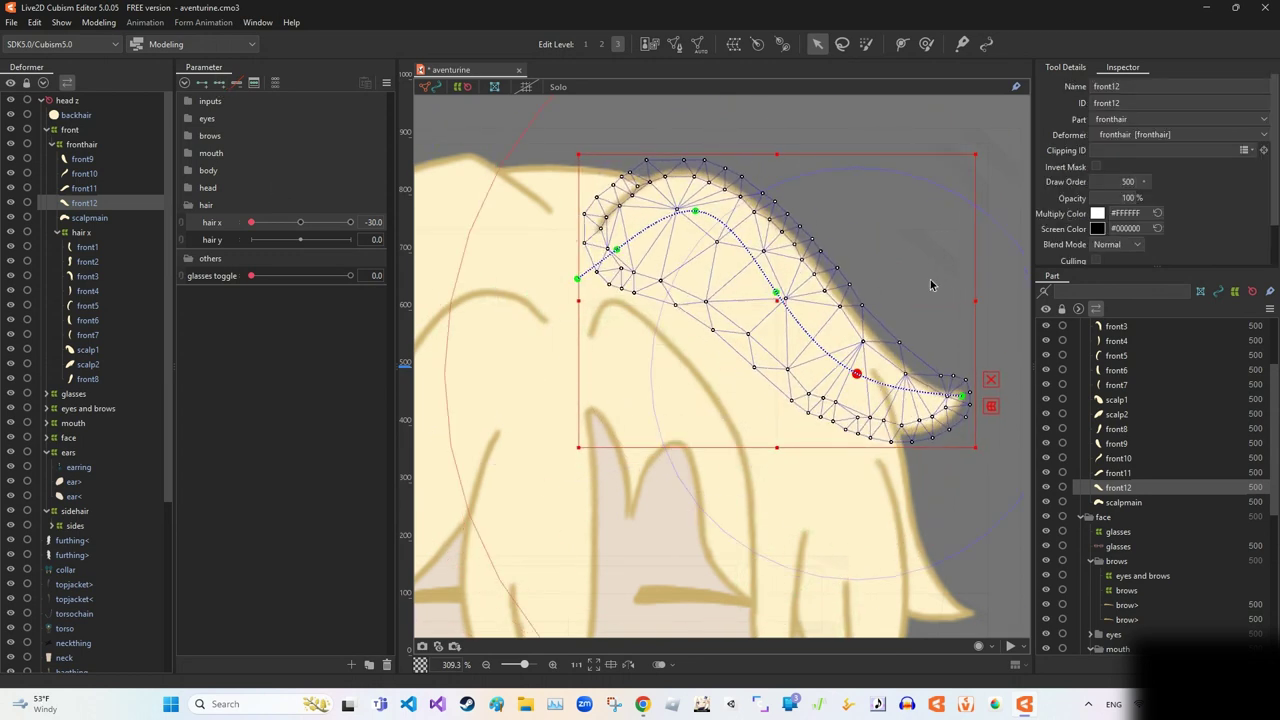
left_click(778, 297)
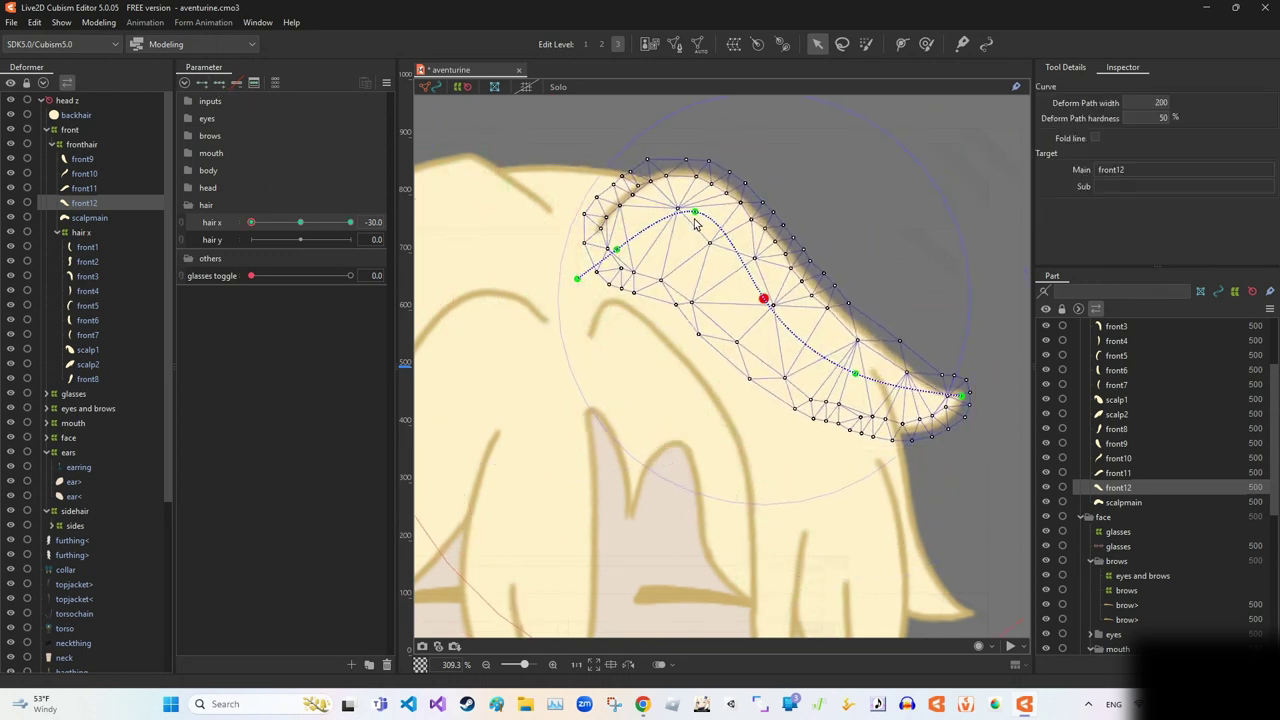
left_click(613, 252)
left_click_drag(958, 388, 849, 374)
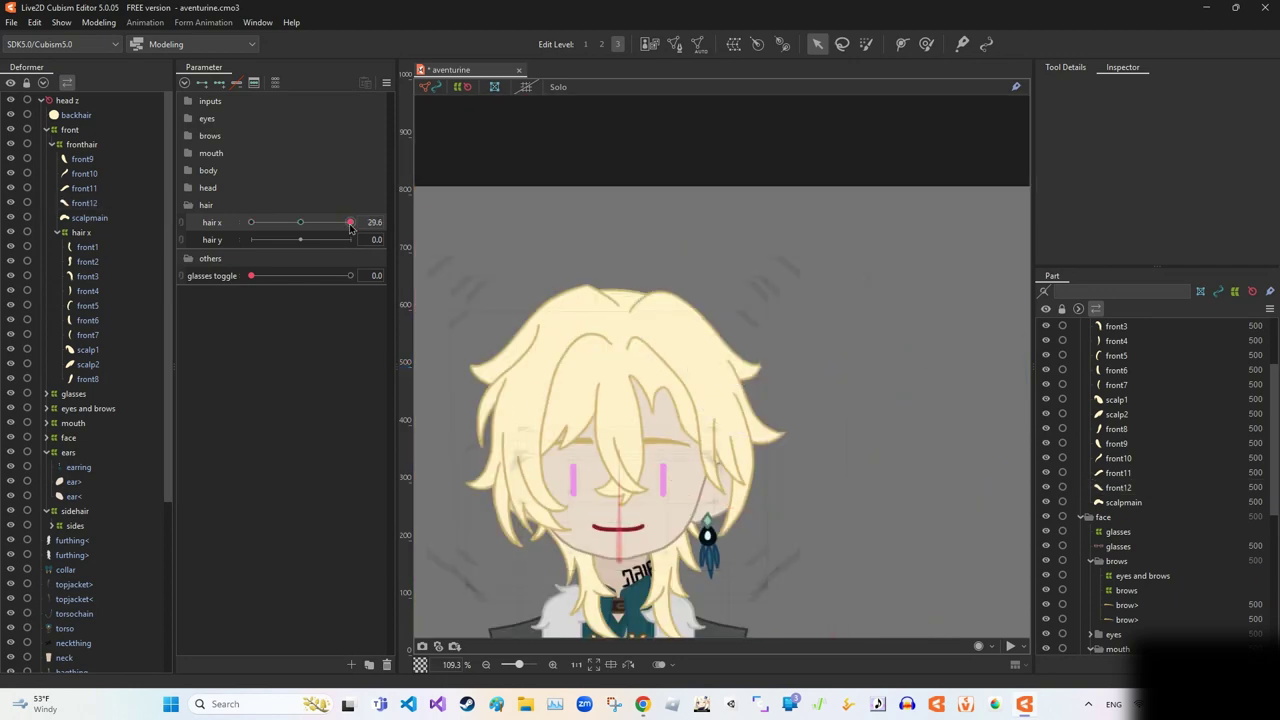
left_click(663, 314)
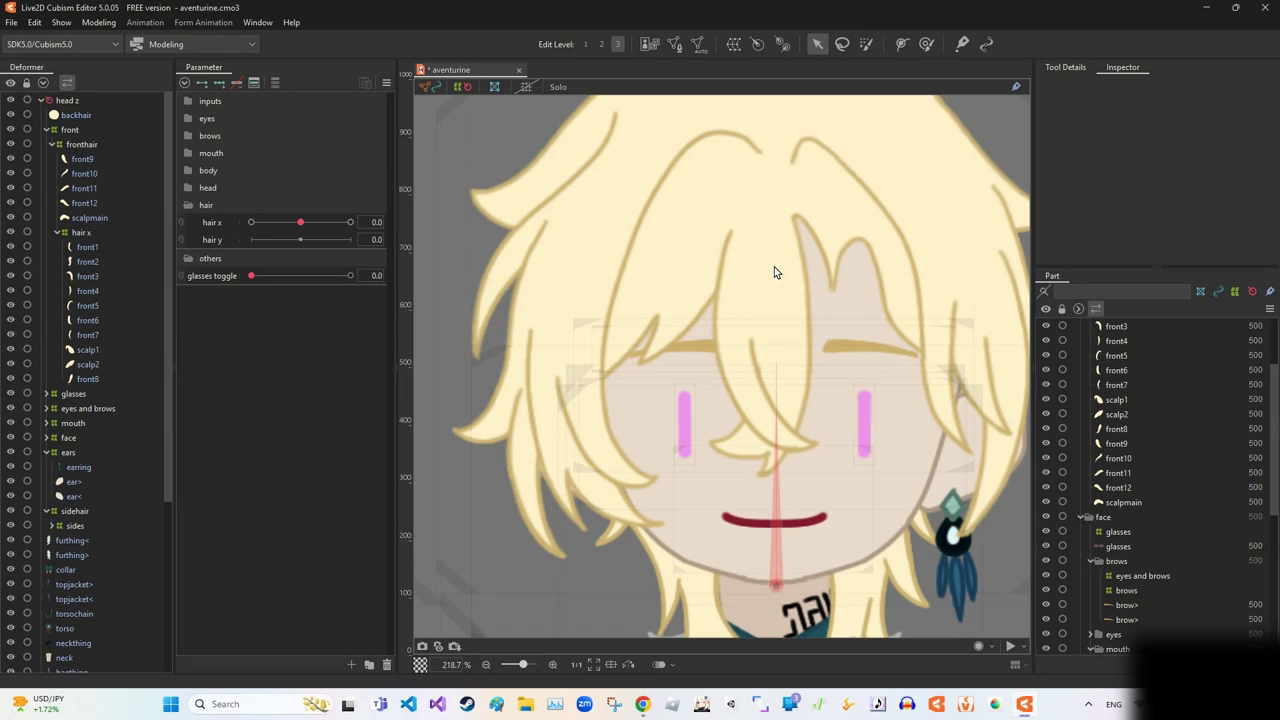
Give the front1 strand three hair y keys and push its middle path points to the left at hair y -30.
left_click(774, 272)
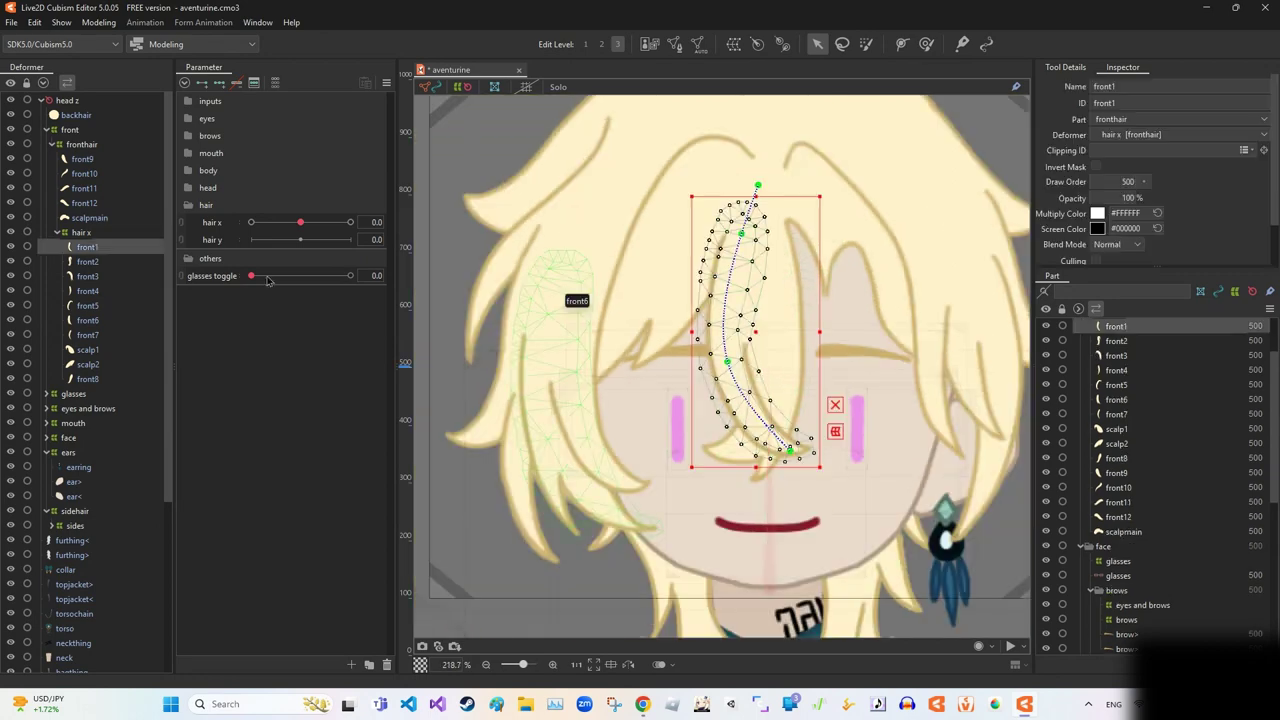
scroll(717, 345, "down", 2)
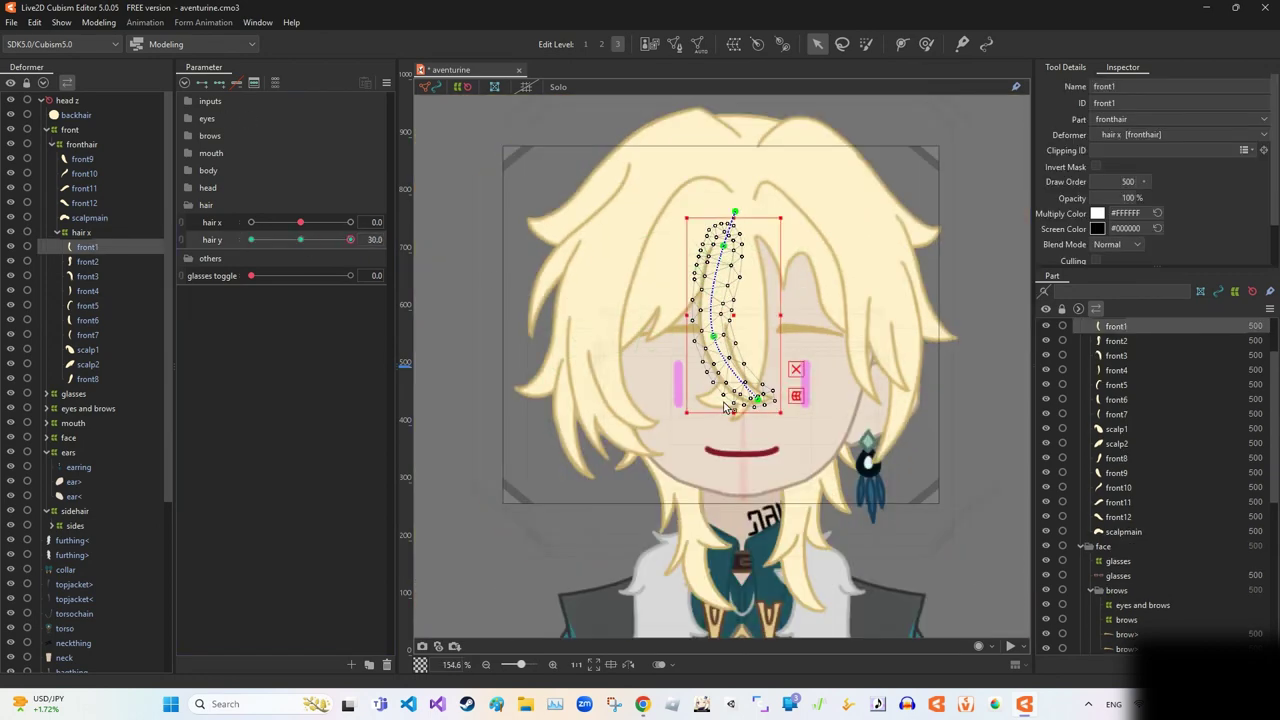
left_click(251, 240)
left_click(961, 43)
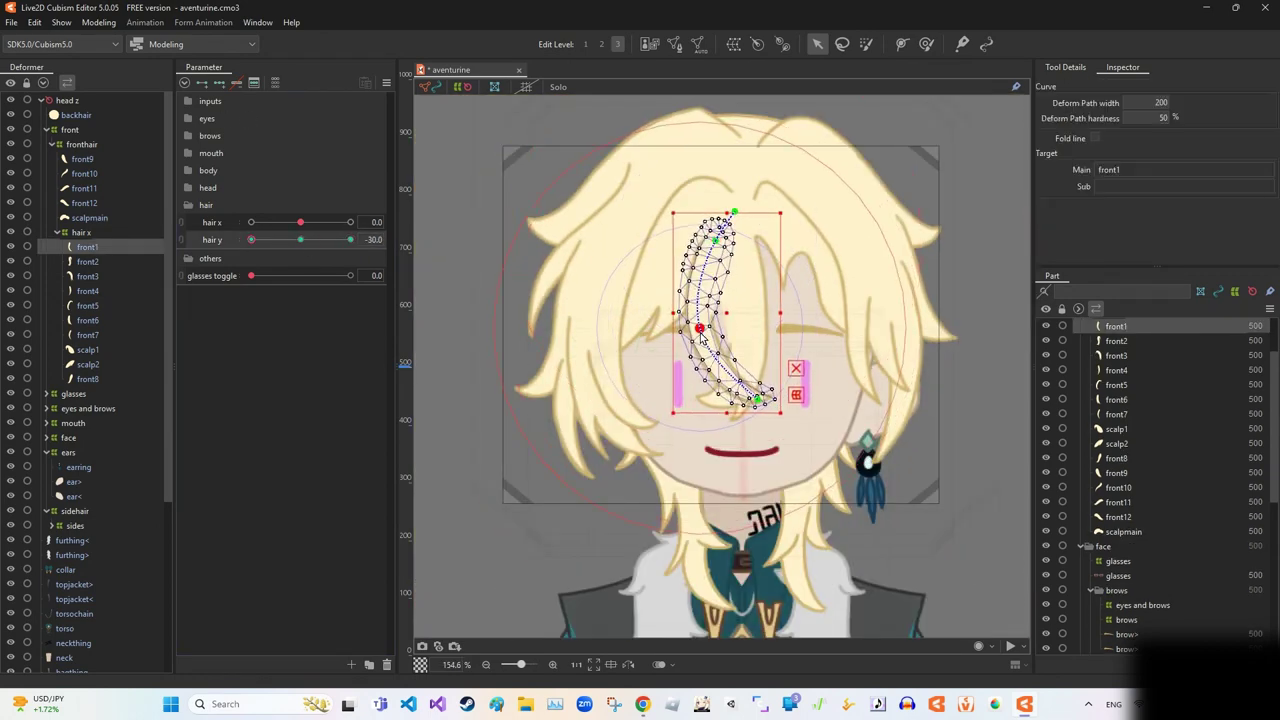
left_click(843, 361)
left_click(301, 240)
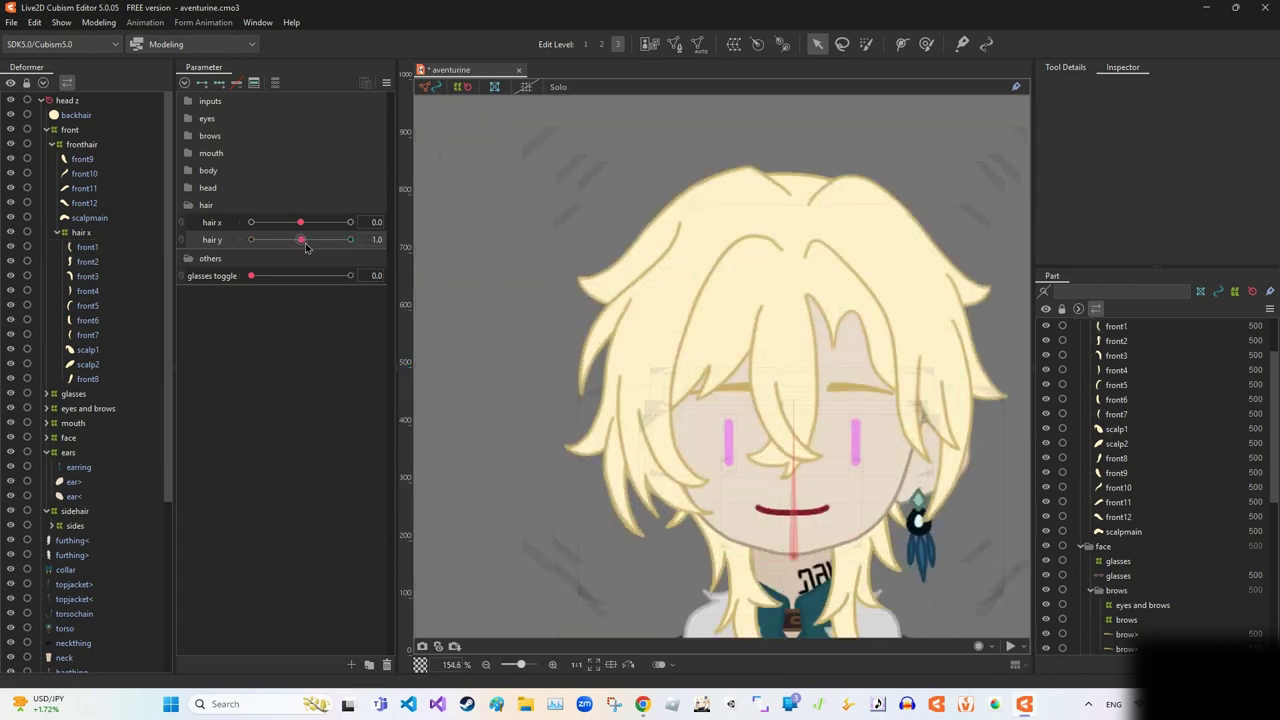
Raise front1's tip at hair y -30 and add control points to its deform path for a smoother bend.
left_click(758, 331)
scroll(758, 331, "up", 3)
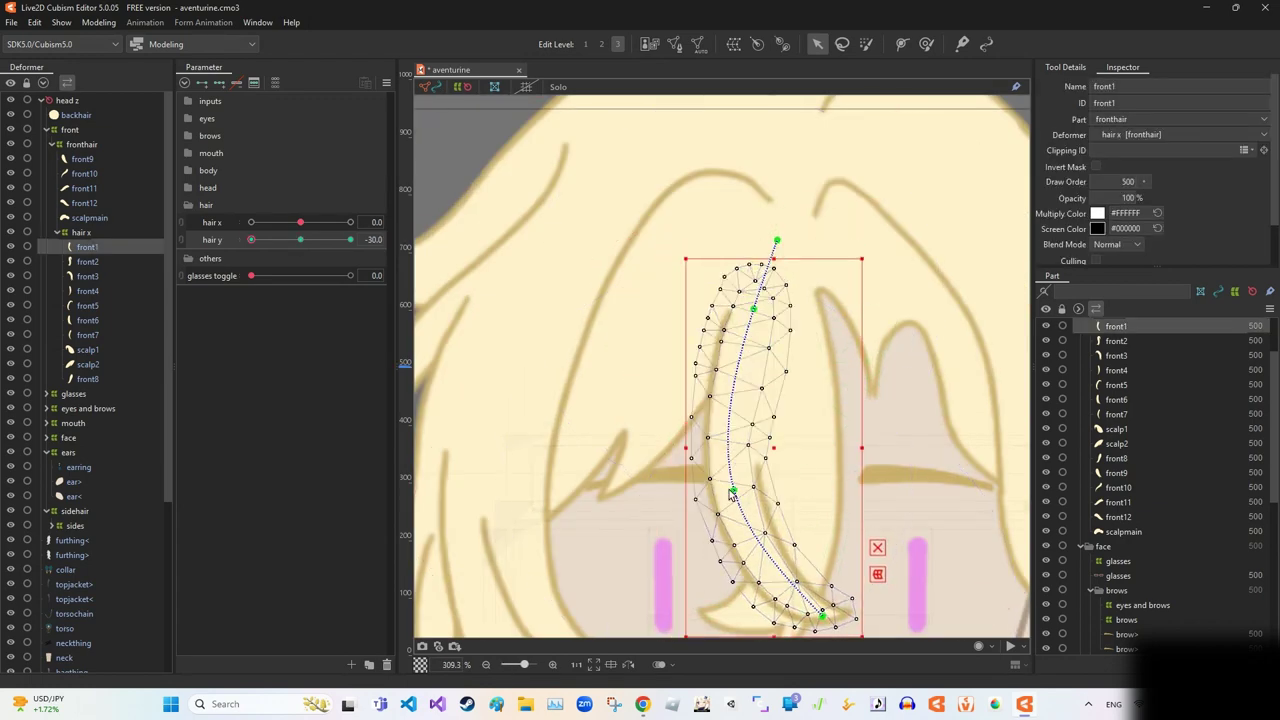
left_click_drag(820, 614, 806, 585)
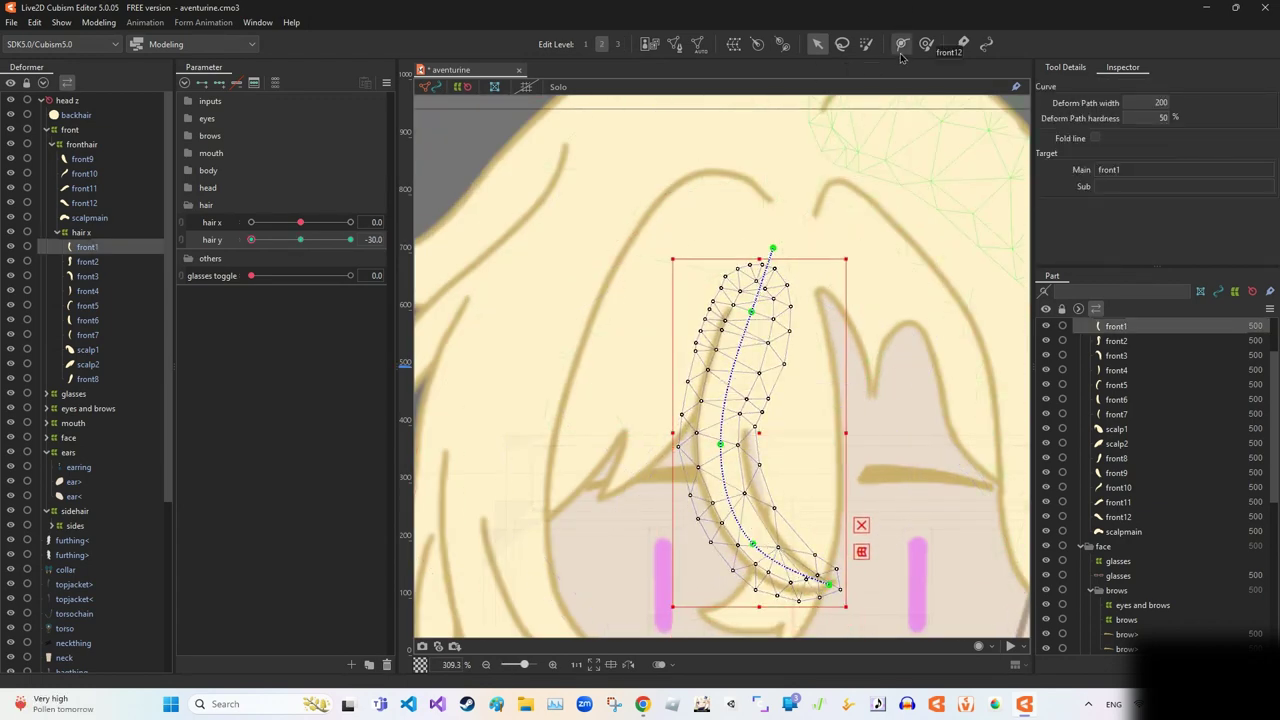
left_click(817, 45)
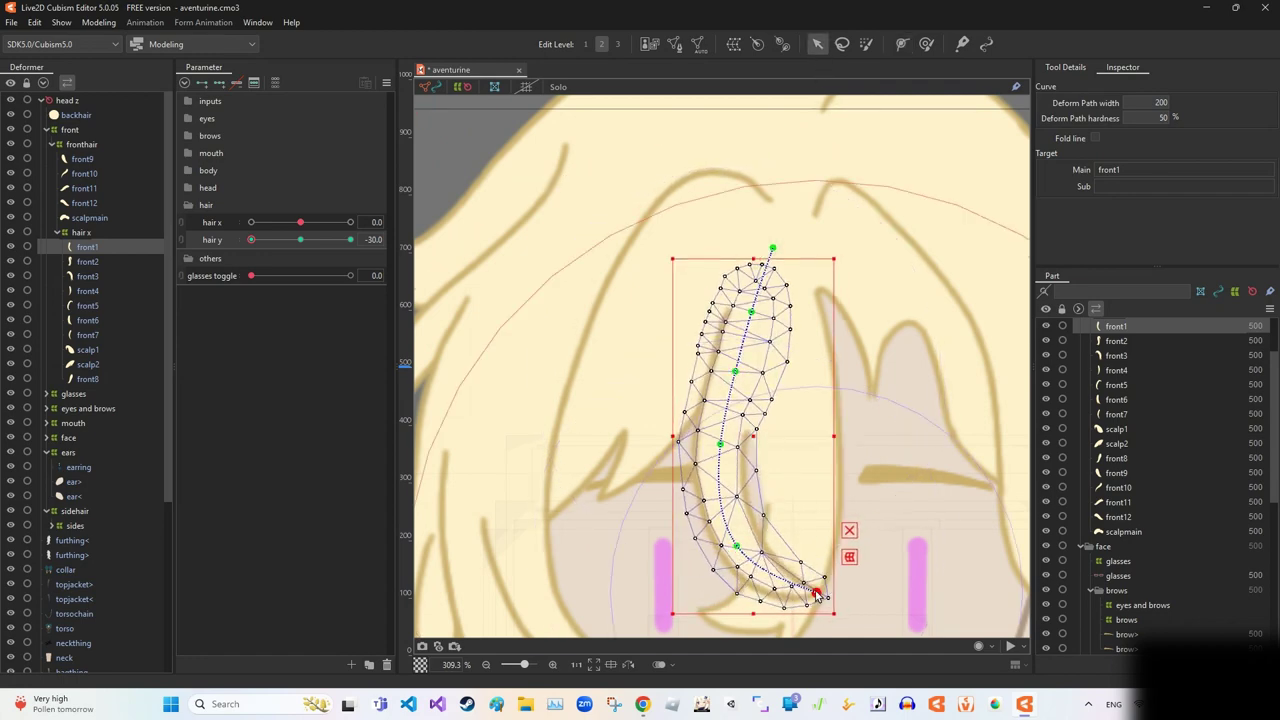
Curve front1's lower half more strongly toward its tip by moving the lower path points at hair y -30.
left_click(801, 511)
scroll(801, 511, "down", 2)
scroll(801, 511, "up", 2)
left_click(669, 345)
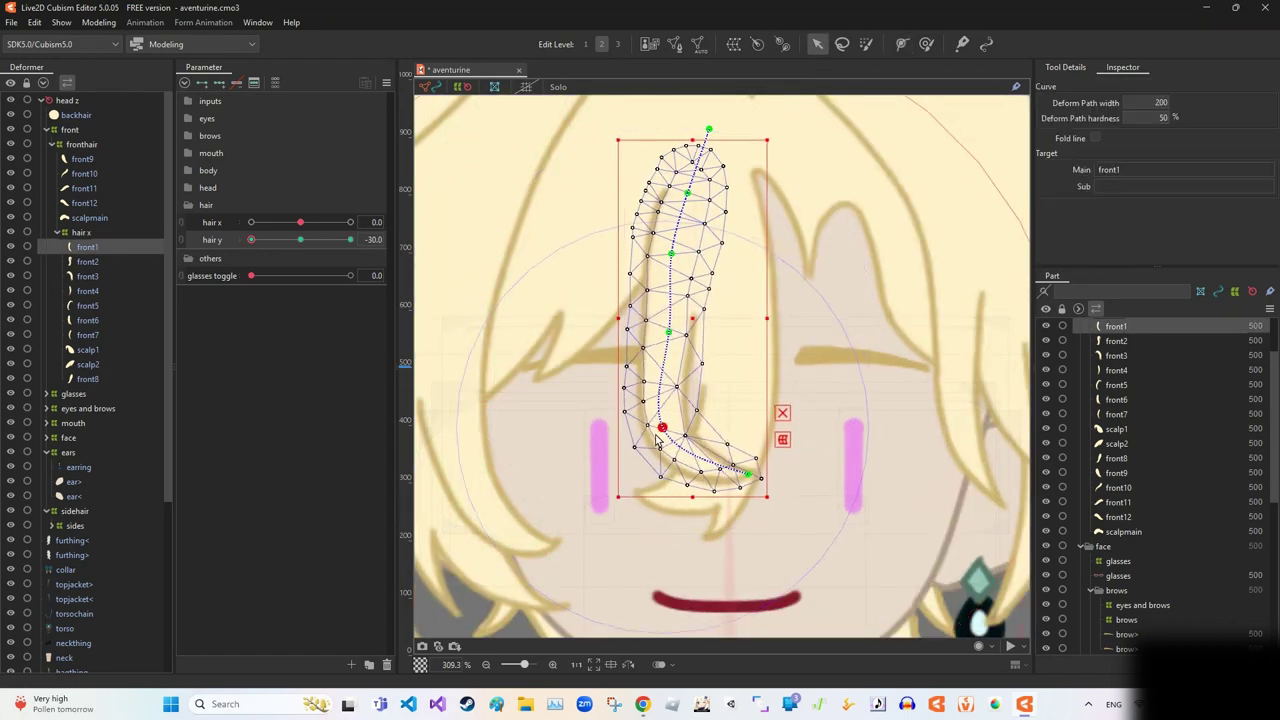
left_click_drag(651, 425, 649, 419)
scroll(676, 367, "up", 2)
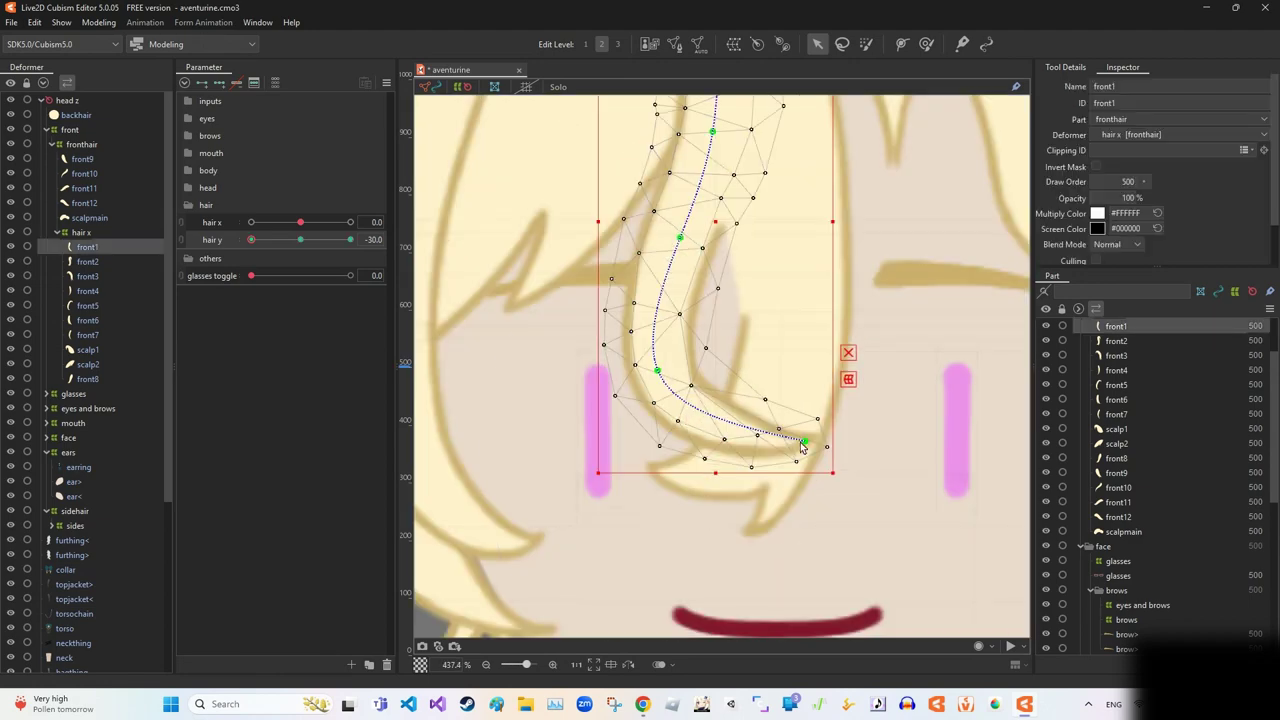
left_click_drag(668, 364, 694, 237)
Give the front2 strand three hair y keys and bend its lower part to the right at hair y -30.
scroll(694, 300, "down", 4)
left_click(763, 266)
scroll(763, 266, "up", 3)
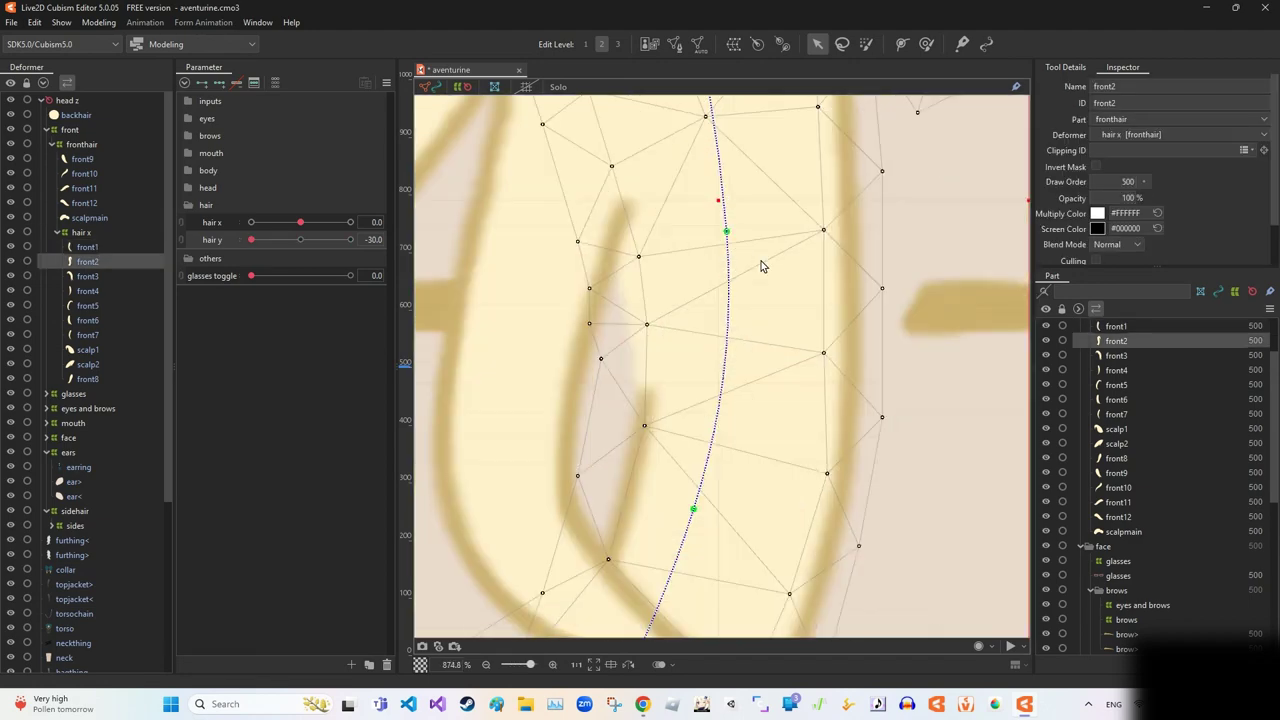
scroll(800, 273, "down", 2)
scroll(797, 273, "up", 3)
scroll(697, 474, "down", 5)
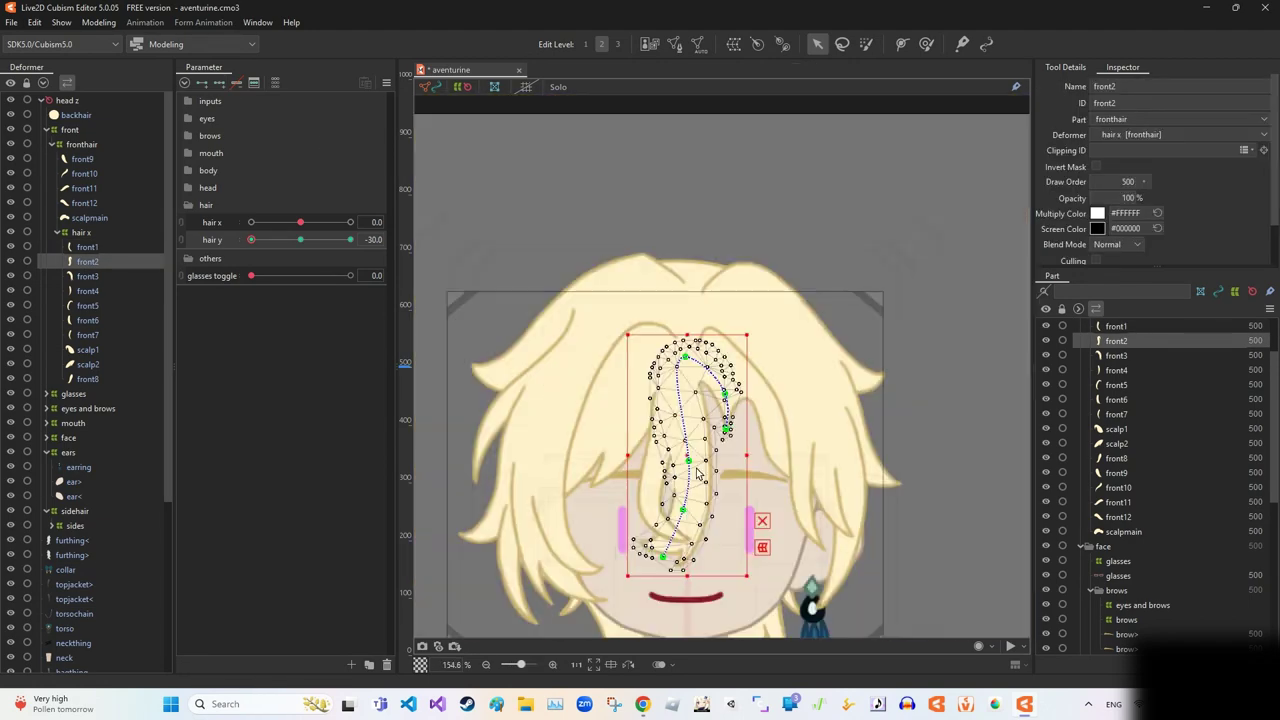
scroll(685, 495, "up", 2)
Add a control point to the upper part of front2's deform path and reshape the strand's middle at hair y -30.
key("p")
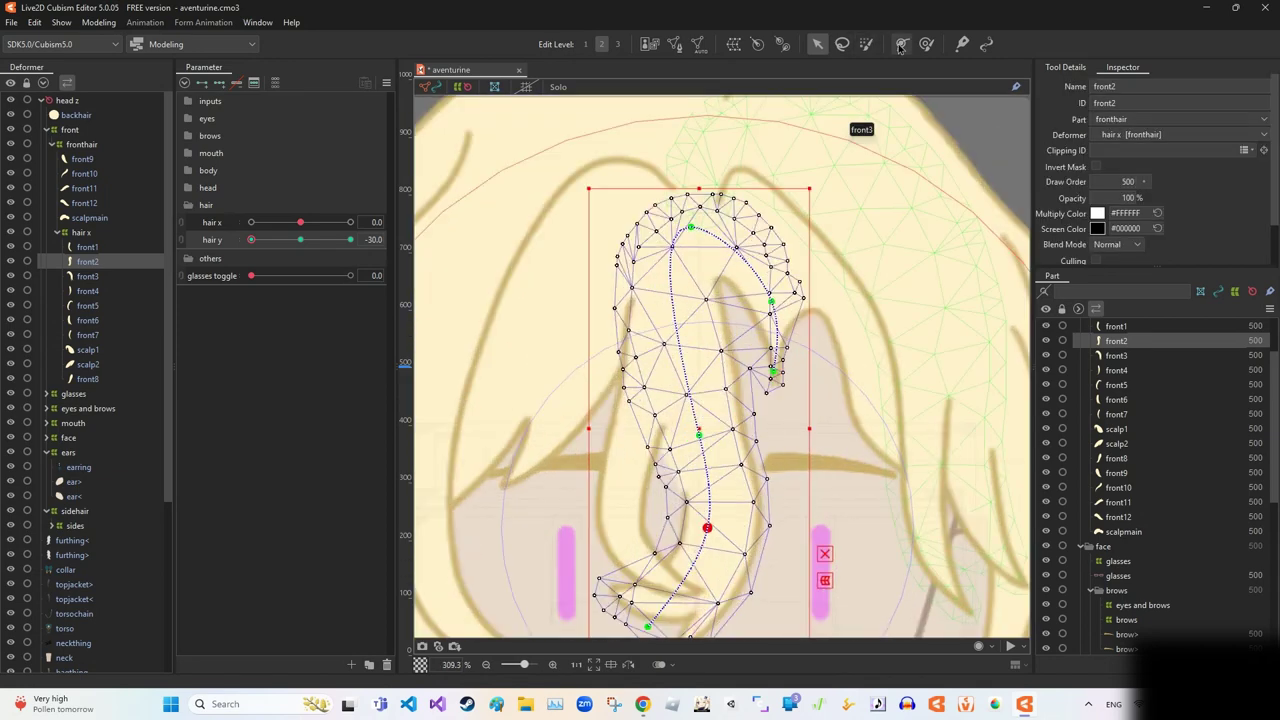
left_click_drag(677, 335, 743, 425)
left_click(708, 525)
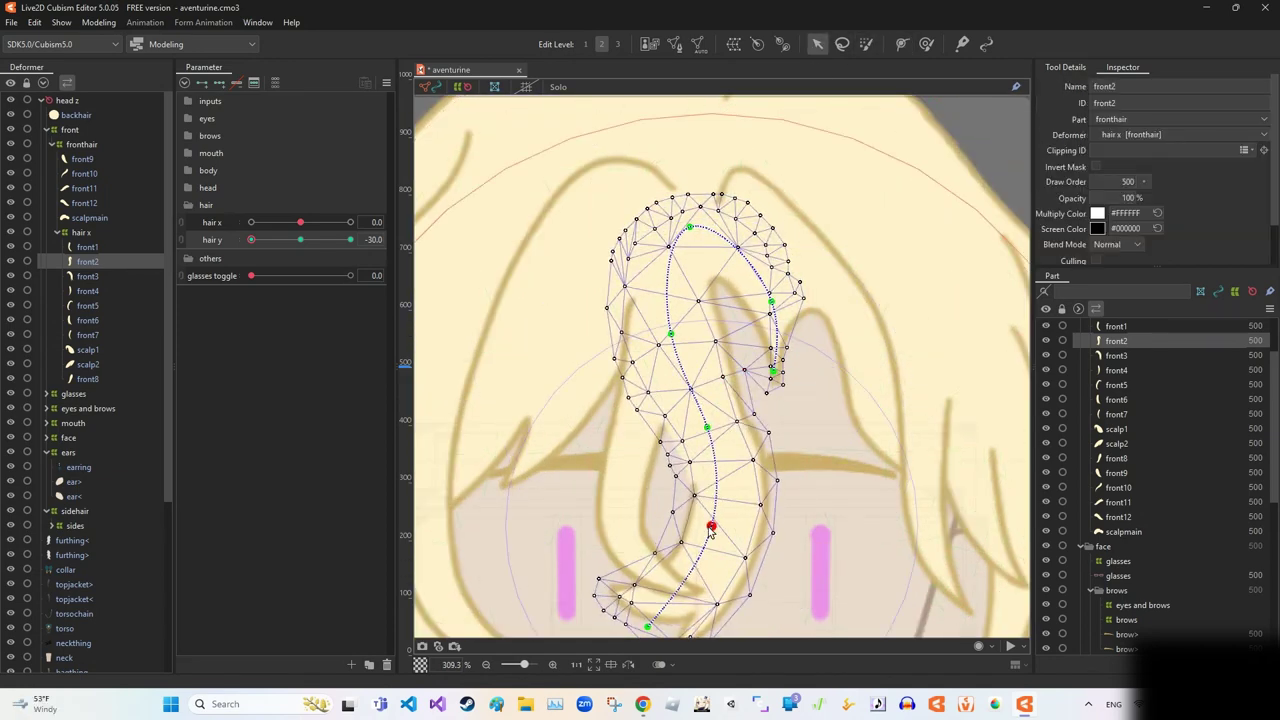
left_click_drag(709, 408, 689, 418)
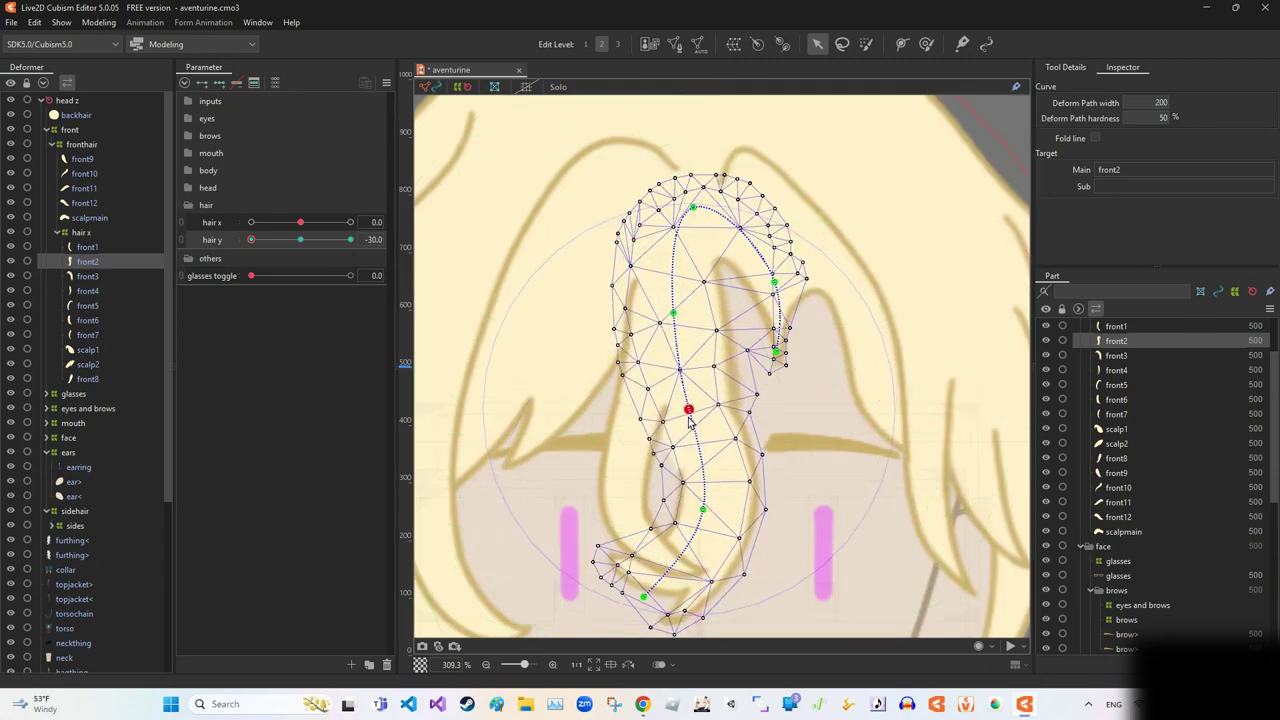
Smooth front2's right edge below the forked gap with the deform brush at hair y -30.
left_click(926, 43)
scroll(733, 430, "up", 2)
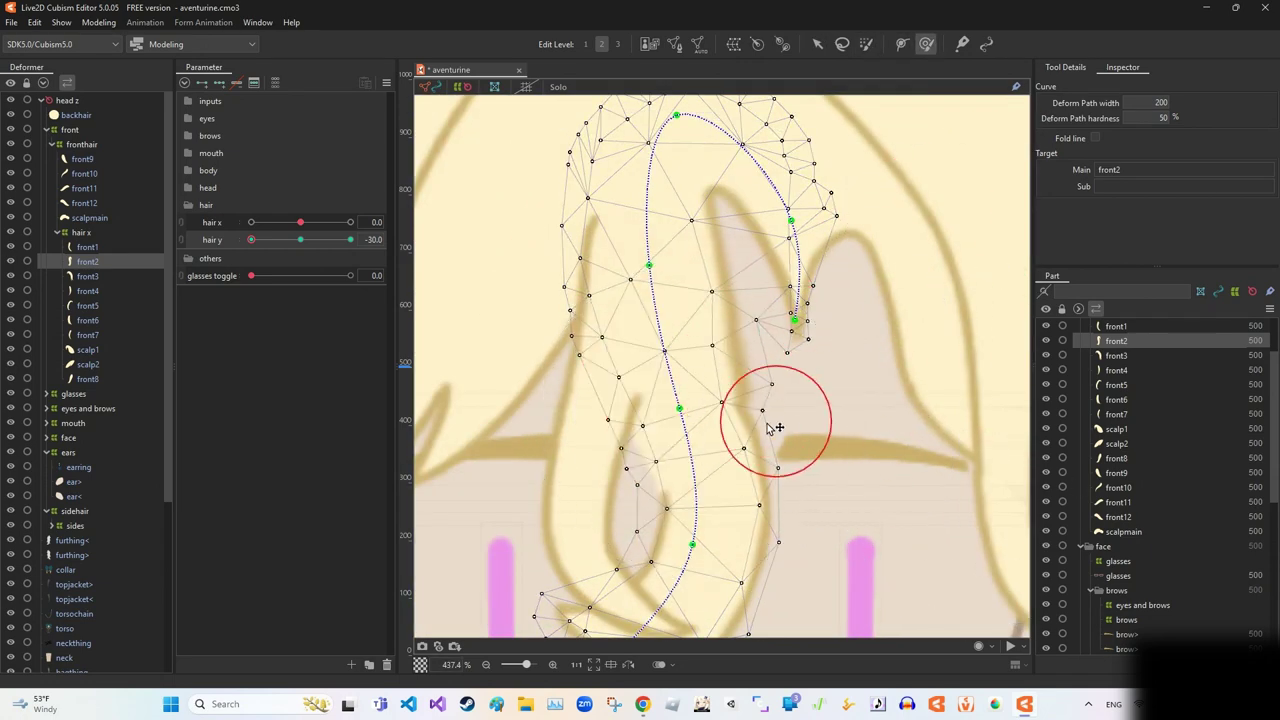
scroll(614, 490, "down", 4)
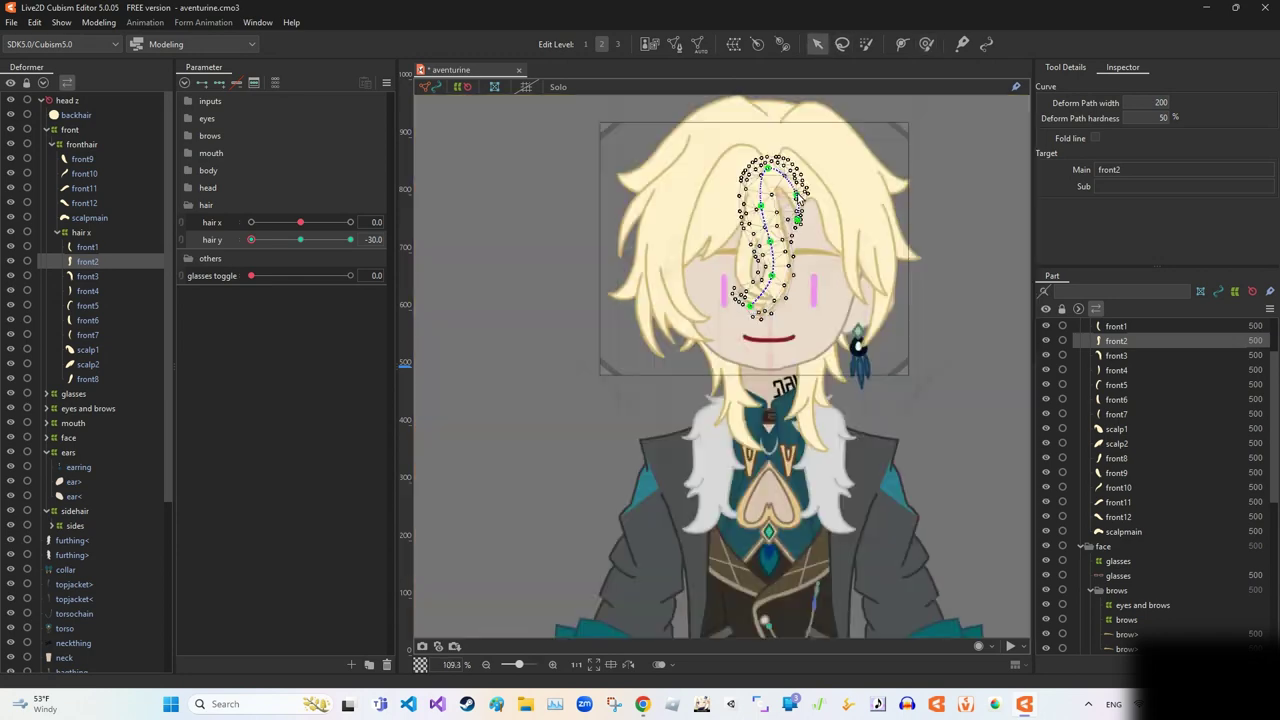
left_click(983, 206)
scroll(970, 215, "up", 2)
Edit front2's mesh, adding vertices along its right edge below the forked gap.
left_click(775, 223)
scroll(775, 223, "up", 3)
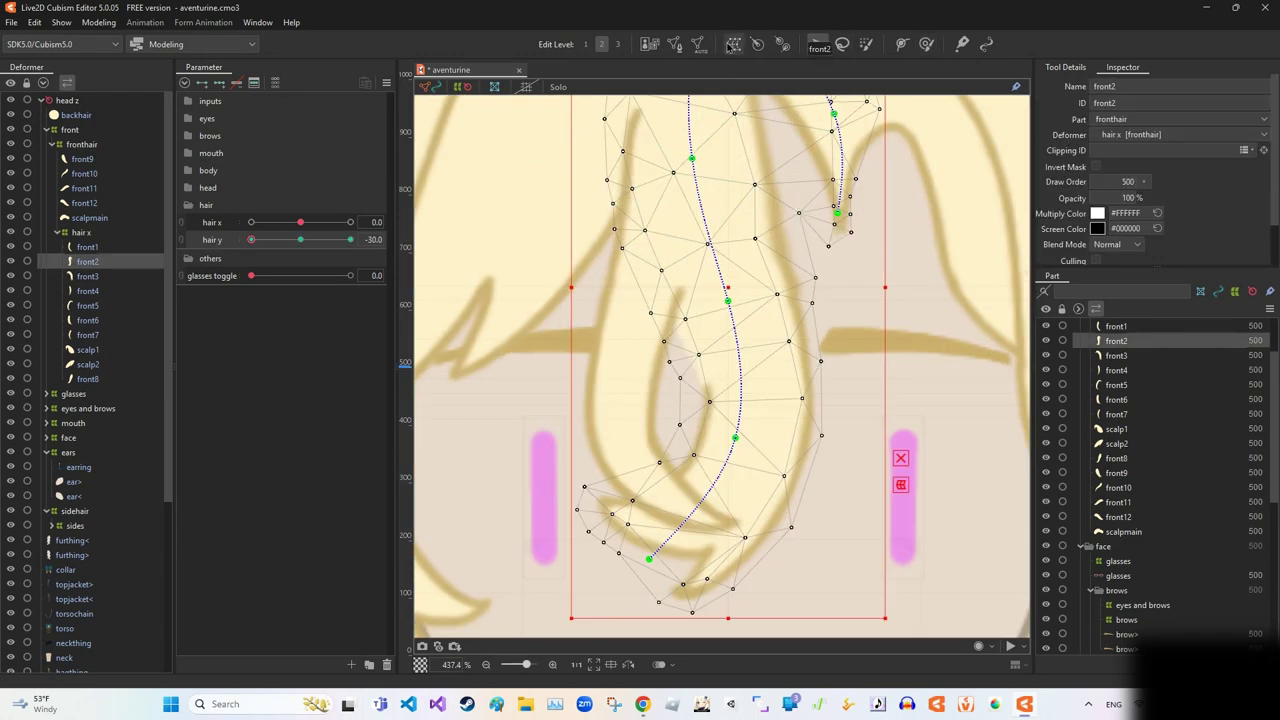
double_click(788, 245)
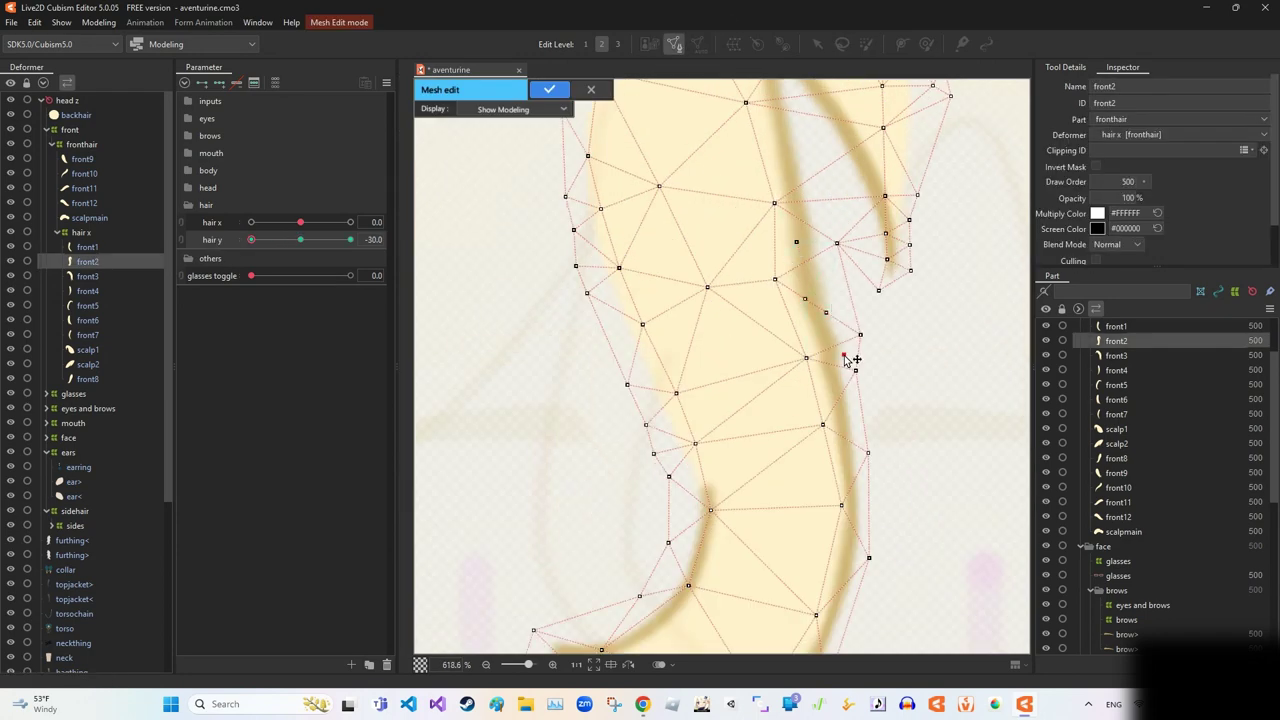
key("Return")
scroll(759, 236, "up", 2)
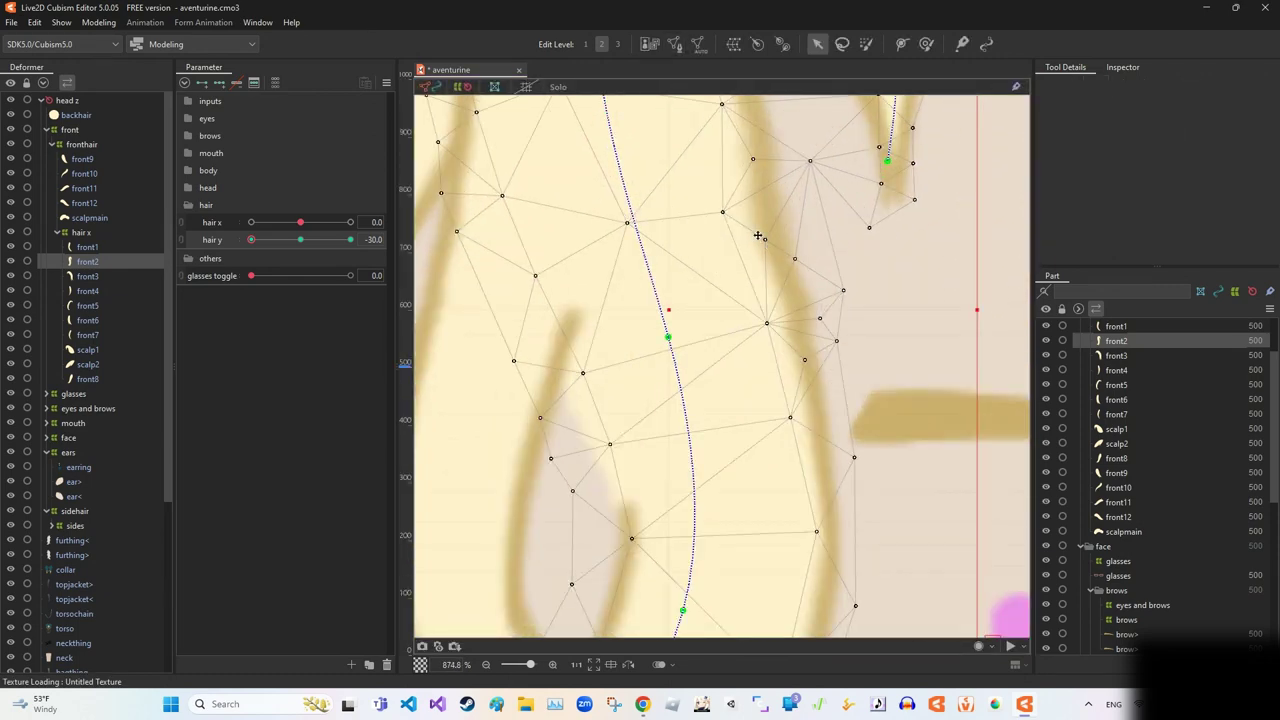
Refine front2's mesh by moving and adding vertices beside the forked gap and along the right outline below it.
left_click(677, 44)
key("Return")
left_click(724, 213)
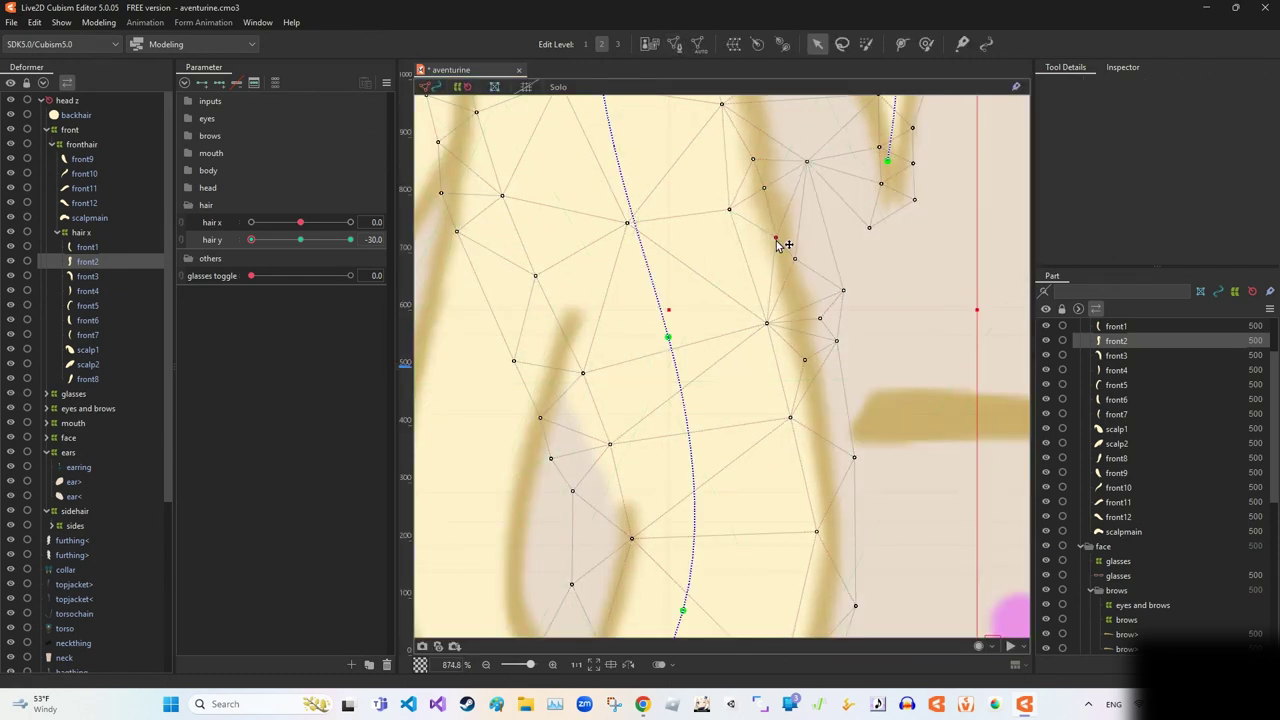
double_click(840, 123)
key("Return")
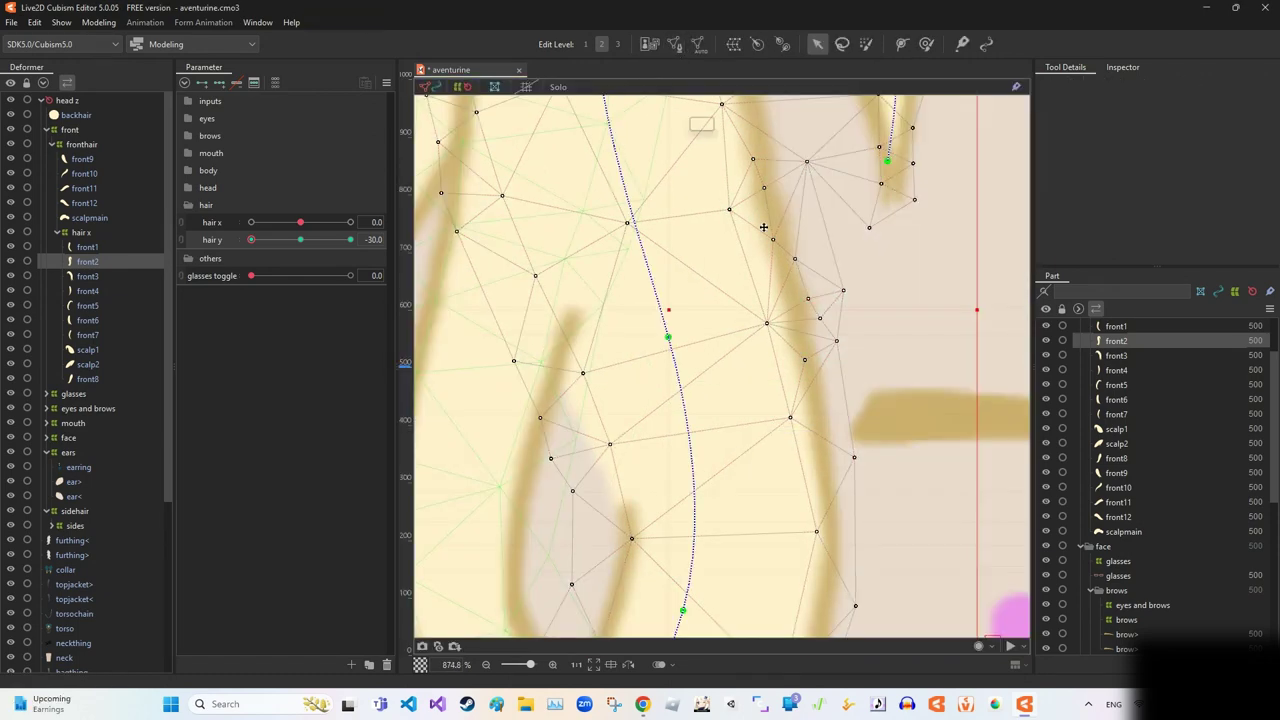
scroll(808, 316, "down", 2)
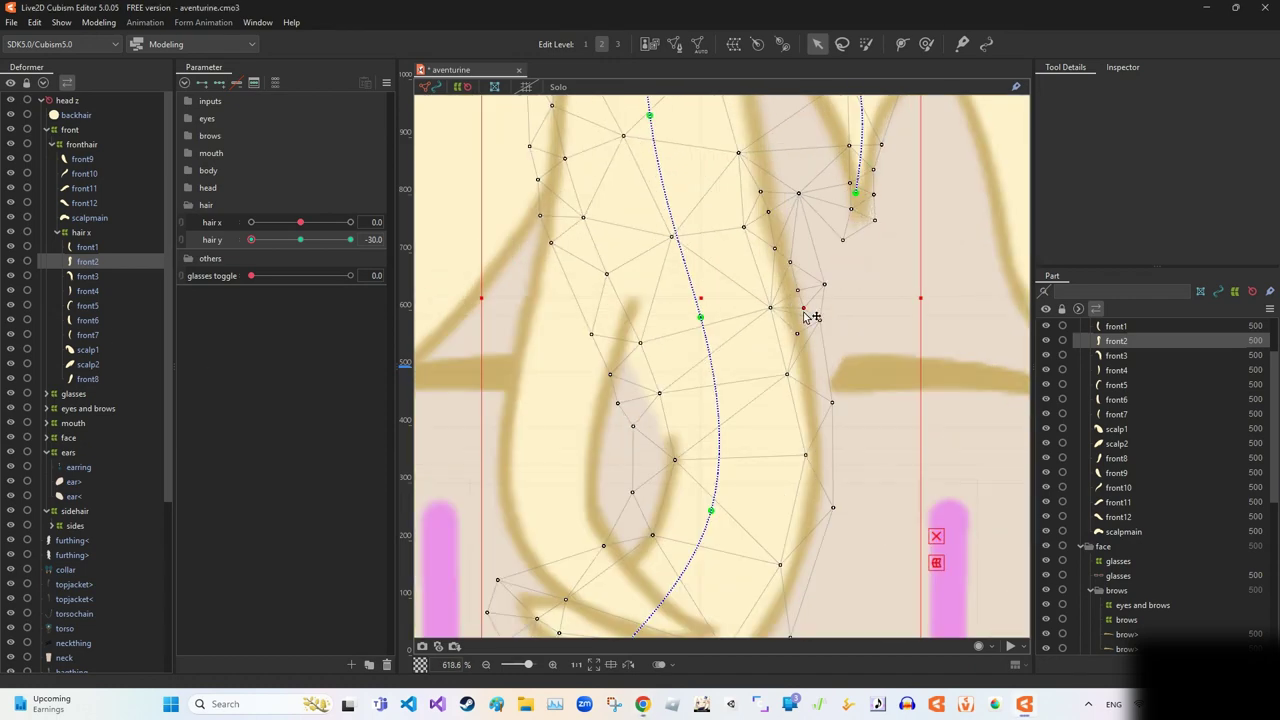
scroll(800, 336, "down", 10)
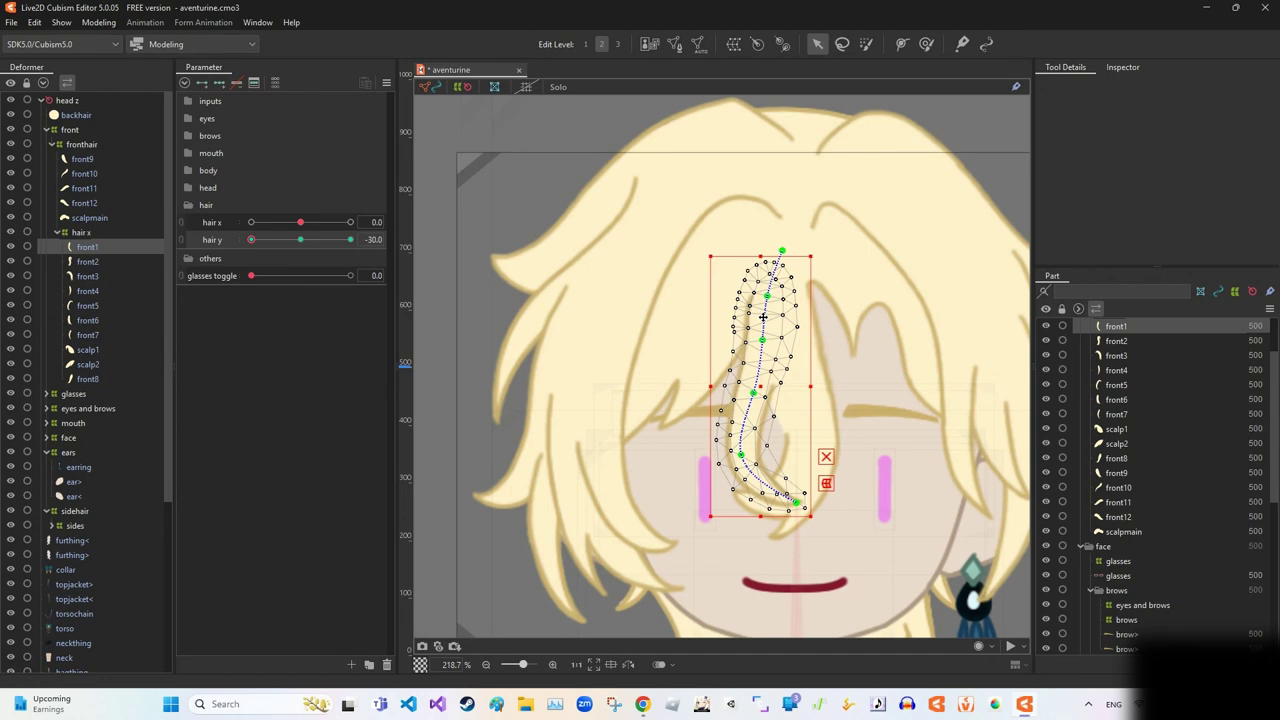
Try to add a control point to the middle of front2's deform path and smooth the strand there with the deform brush.
left_click_drag(745, 402, 753, 397)
scroll(753, 397, "down", 2)
left_click(753, 397)
scroll(750, 390, "up", 2)
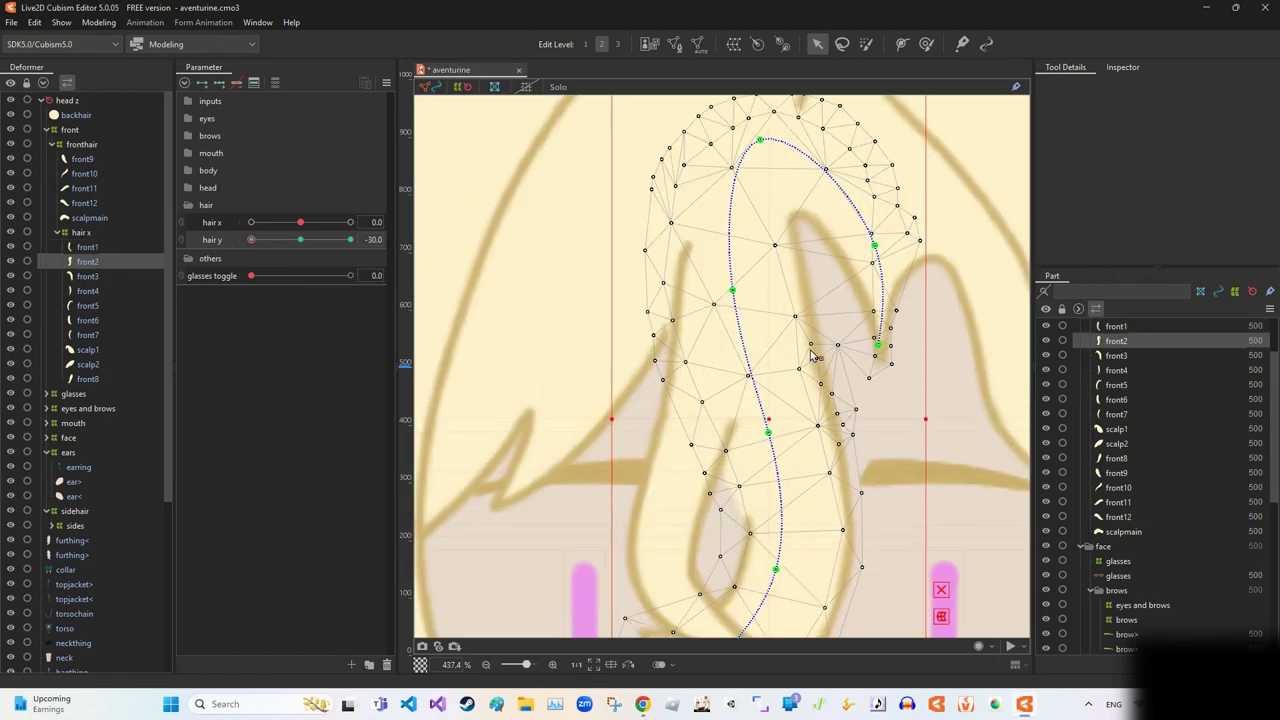
key("ctrl+z")
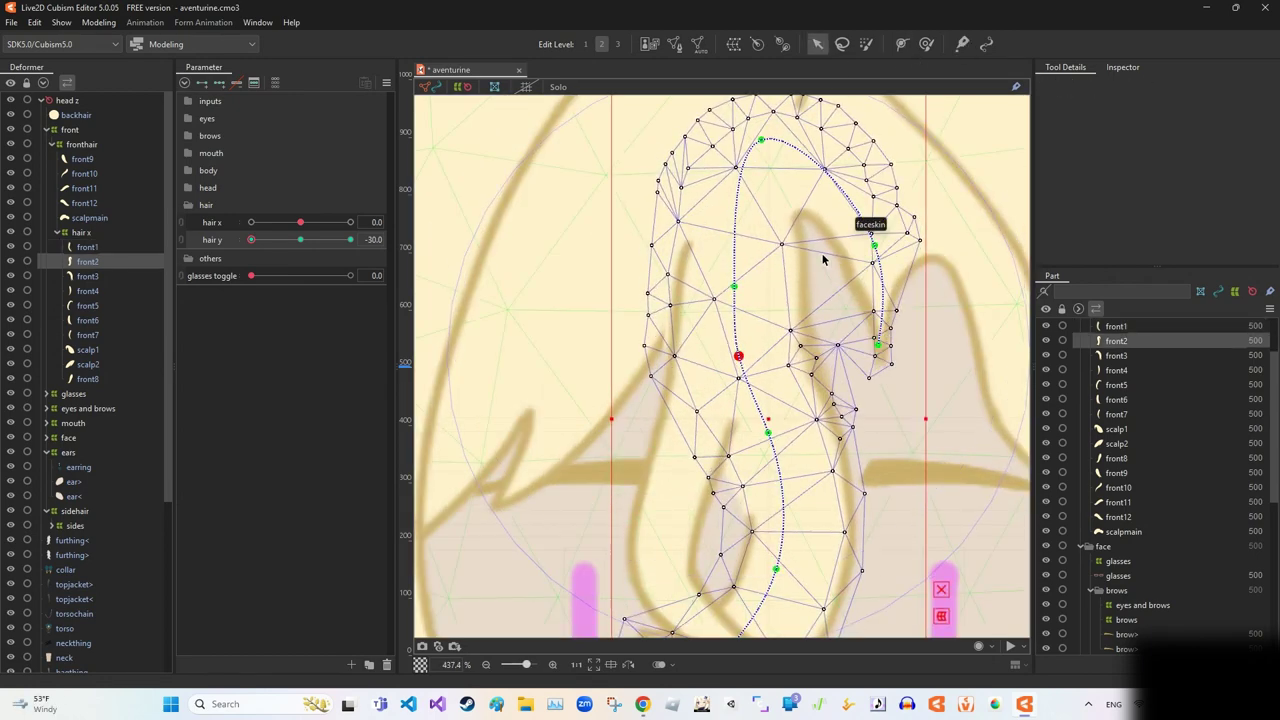
left_click_drag(766, 251, 766, 286)
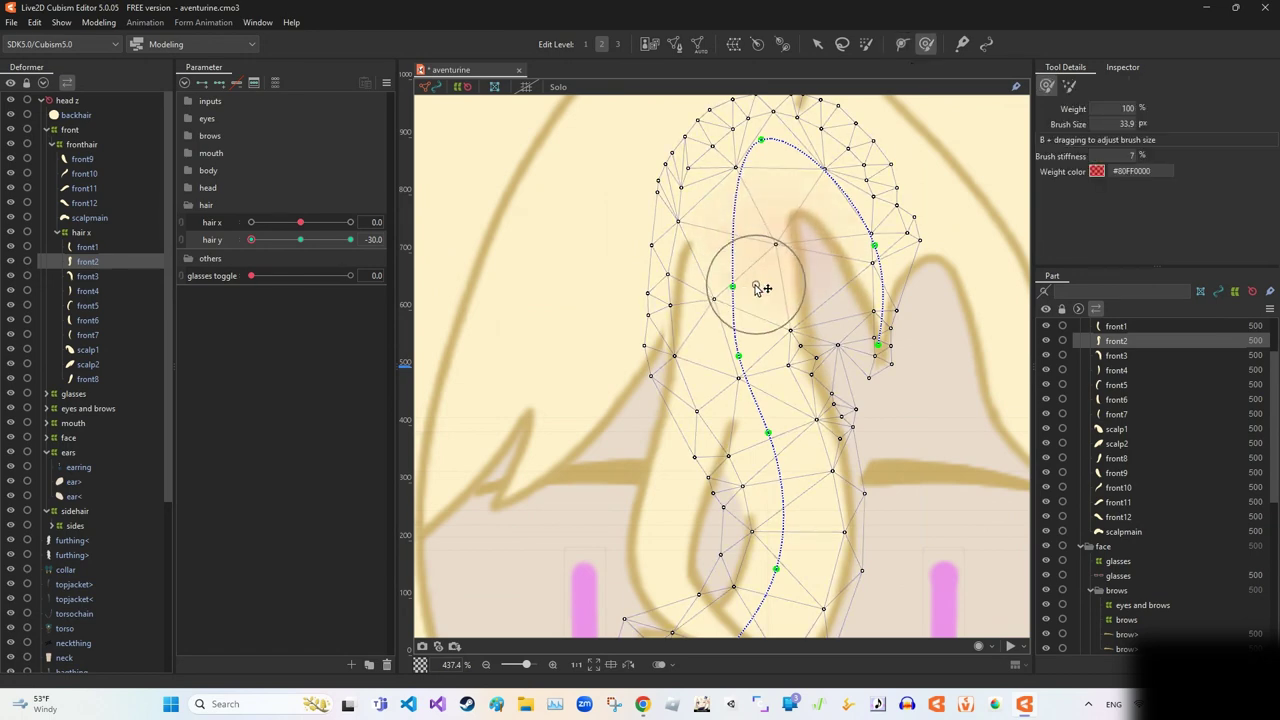
left_click(299, 218)
left_click(770, 250)
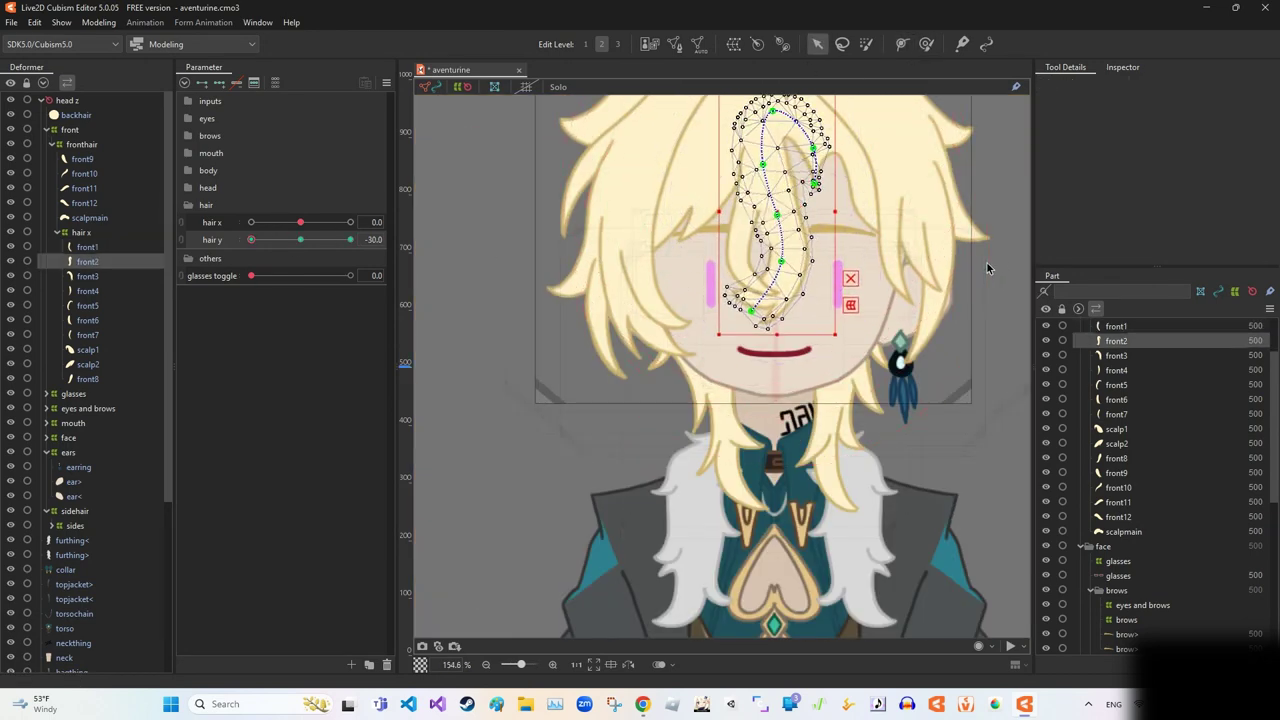
Recreate front1's hair y keys at -30 and 30 and bend its lower part to the left with the deform path at -30.
key("Up")
key("3")
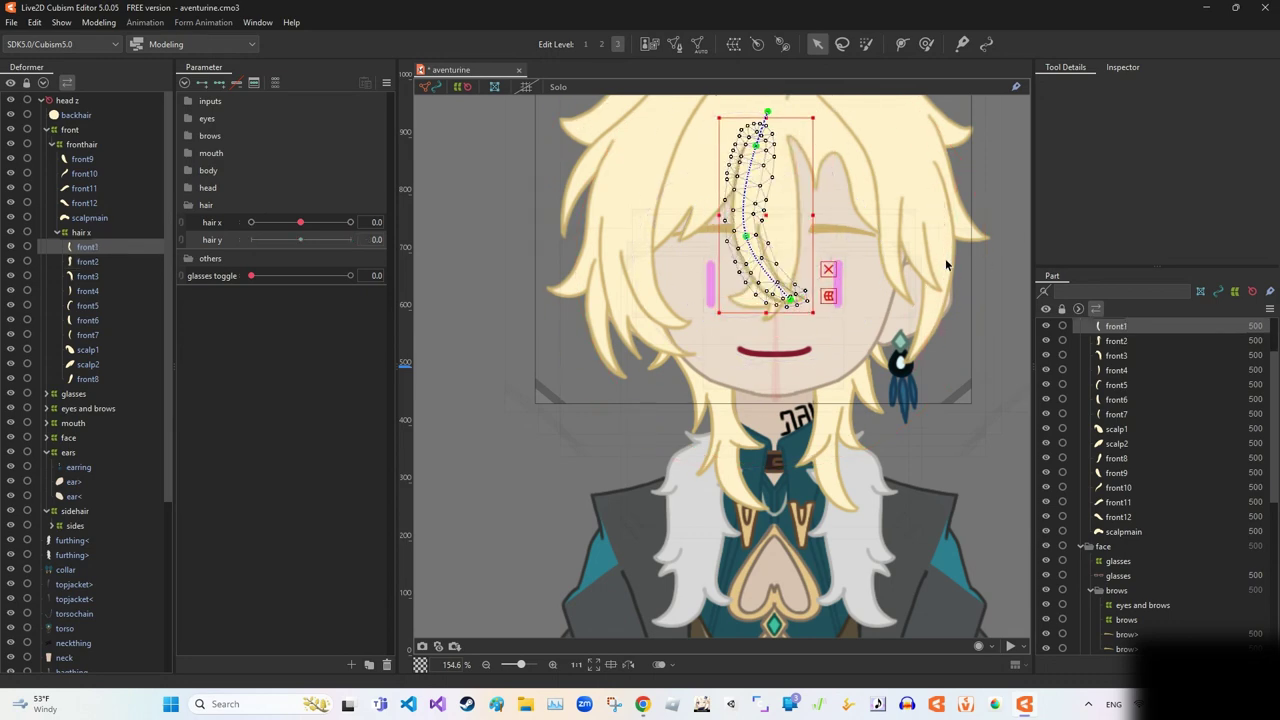
left_click_drag(251, 239, 300, 239)
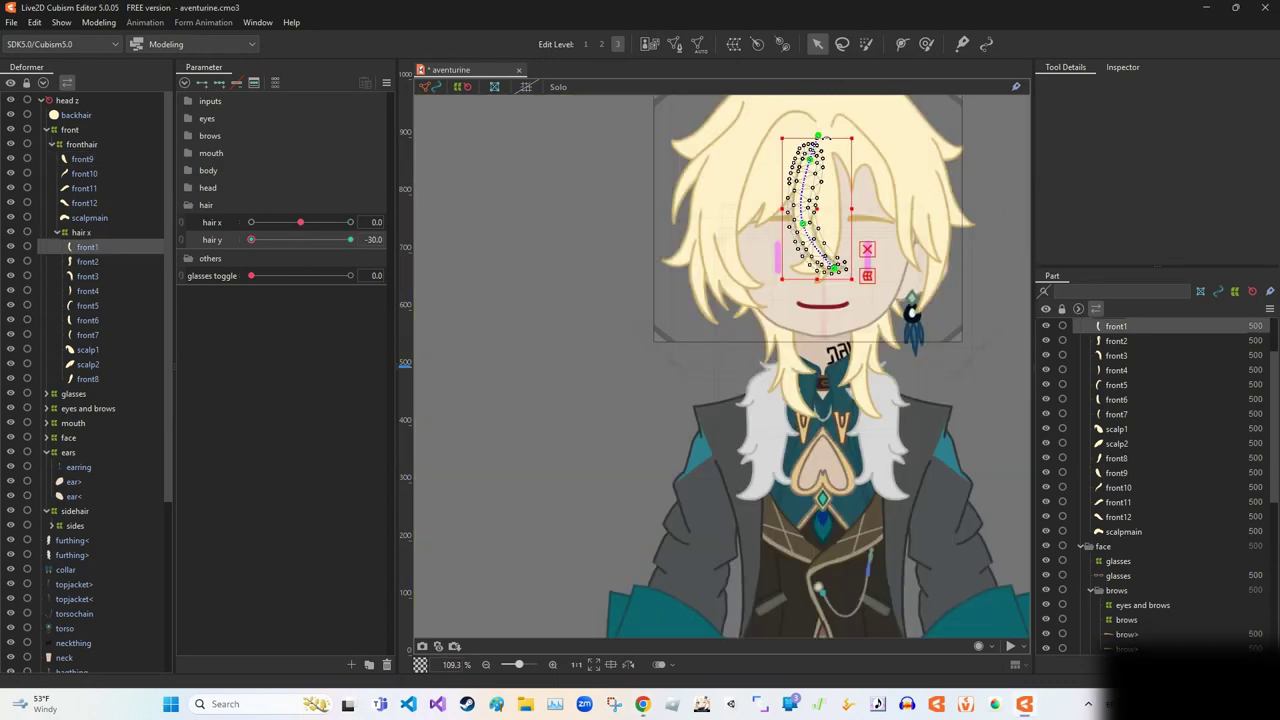
key("2")
scroll(772, 200, "up", 3)
key("v")
left_click_drag(723, 439, 690, 536)
left_click_drag(772, 578, 766, 578)
left_click_drag(730, 442, 737, 434)
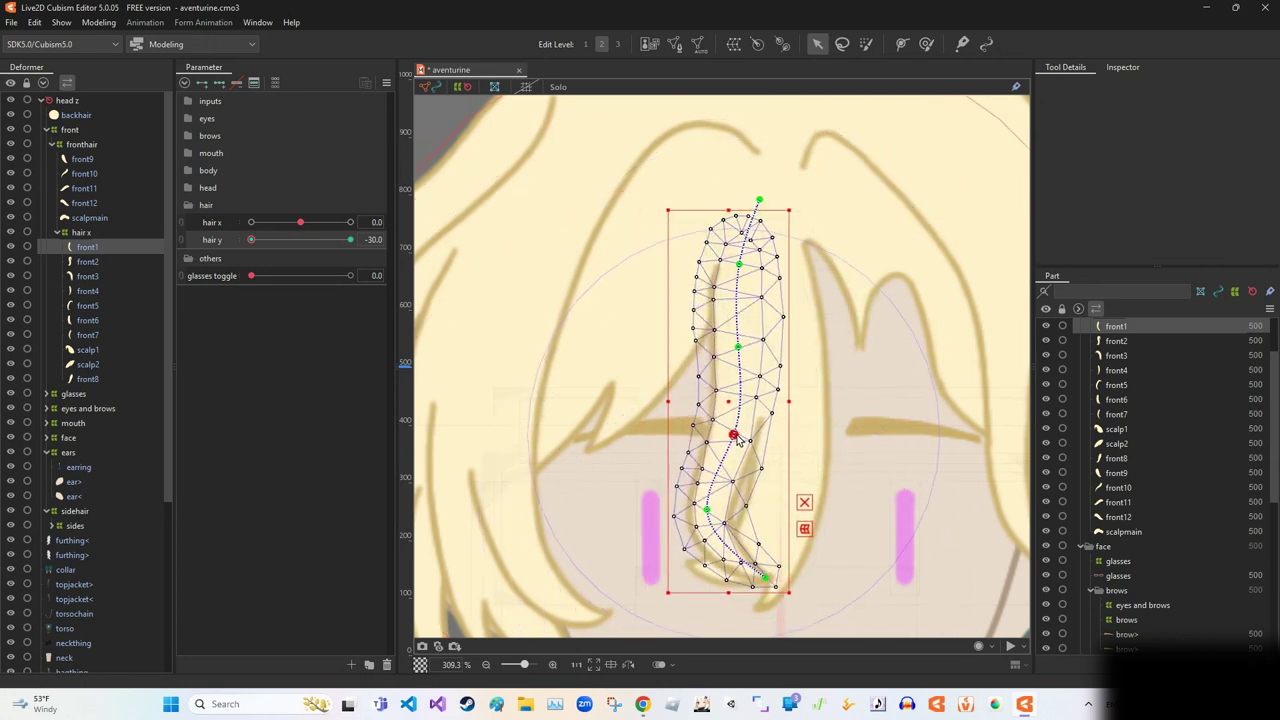
Add a middle hair y key to front1 and adjust the values of its hair y keys.
scroll(737, 434, "down", 5)
scroll(720, 400, "up", 3)
left_click_drag(251, 239, 302, 240)
left_click(985, 390)
left_click(765, 360)
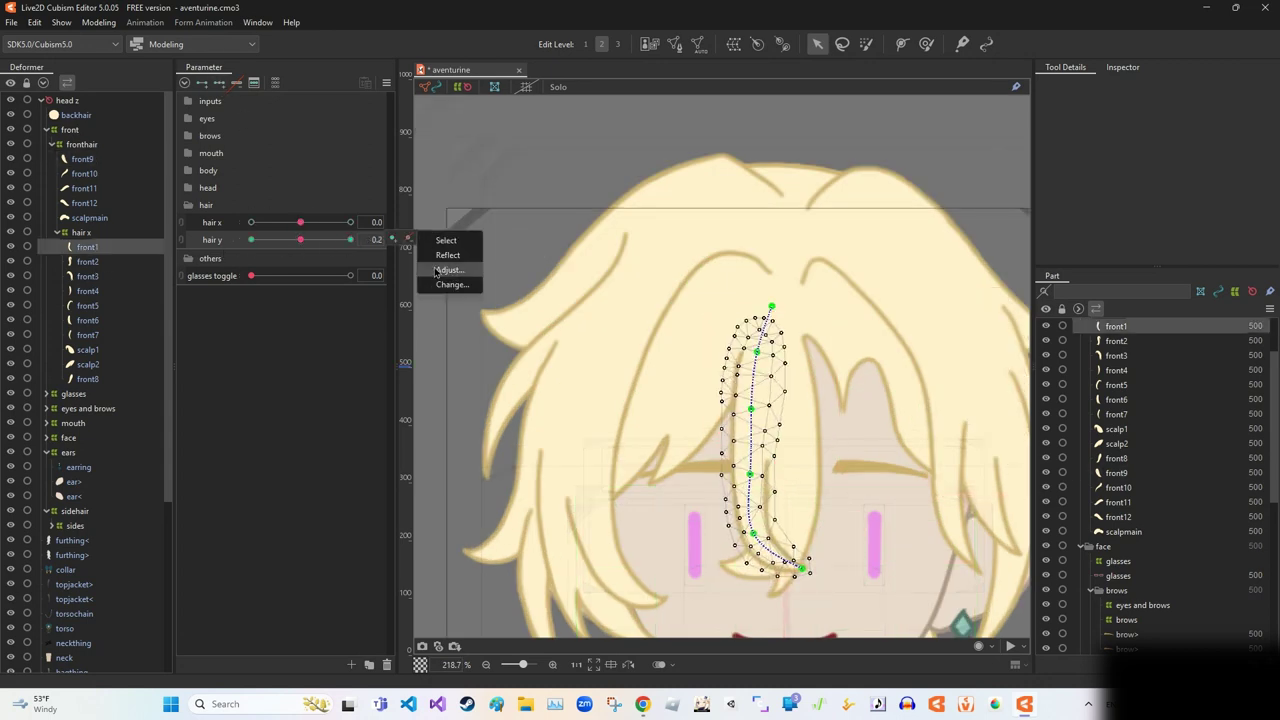
left_click(436, 271)
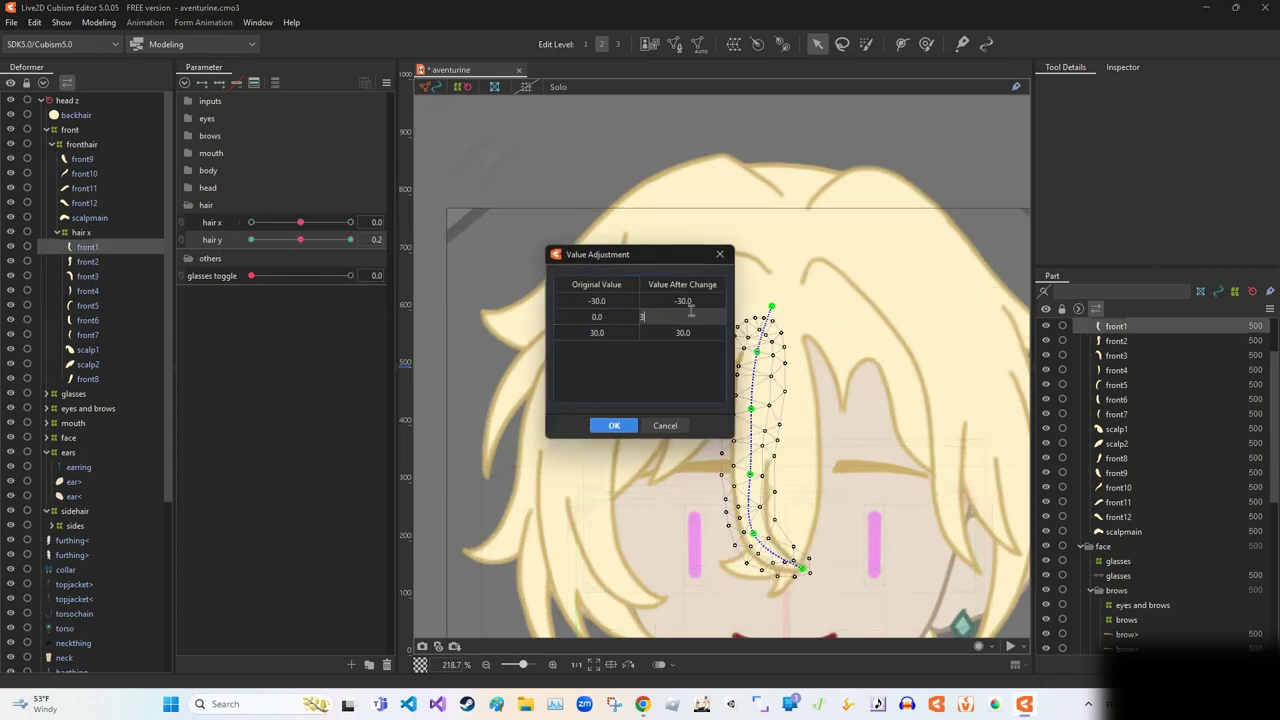
type("3")
key("Return")
left_click_drag(283, 240, 350, 240)
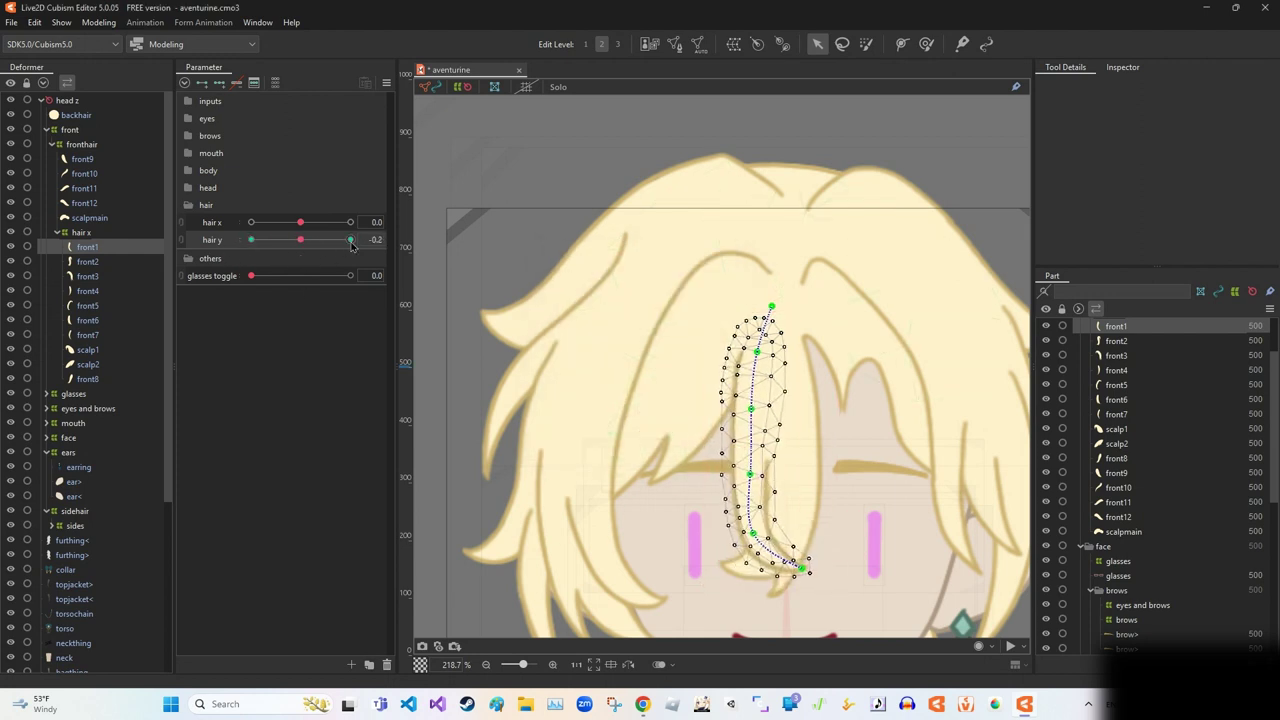
right_click(350, 239)
left_click(440, 243)
double_click(688, 316)
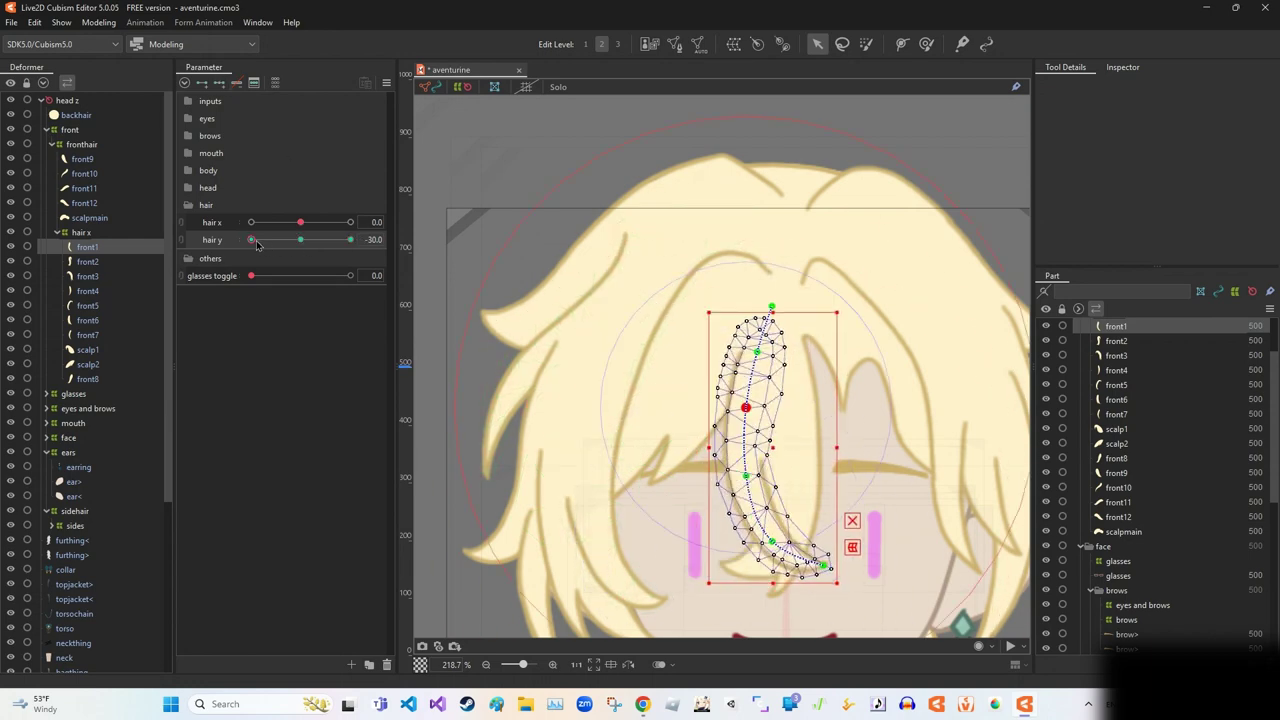
Select front1's lower vertices and shift them up and to the left at hair y -30.
scroll(694, 453, "up", 2)
left_click(926, 43)
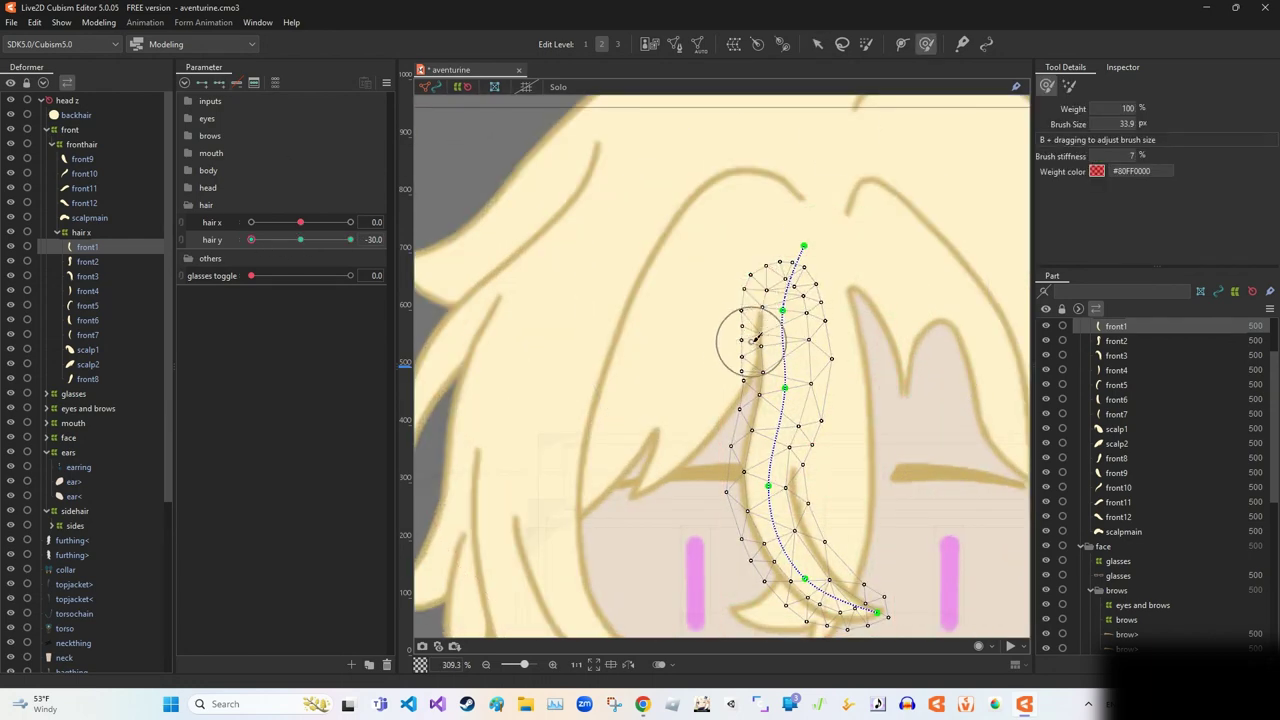
scroll(757, 340, "down", 3)
scroll(800, 420, "up", 2)
left_click_drag(800, 420, 880, 525)
scroll(880, 525, "down", 2)
left_click(817, 43)
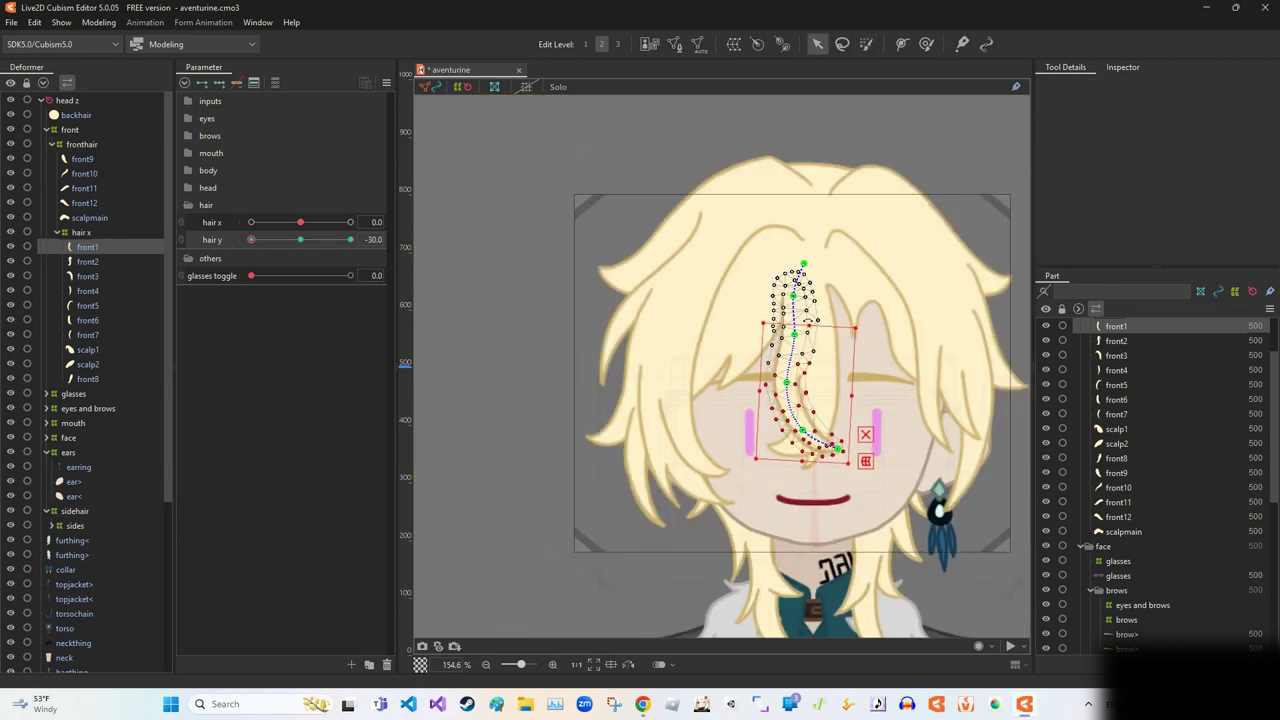
left_click_drag(840, 455, 817, 437)
scroll(810, 408, "up", 4)
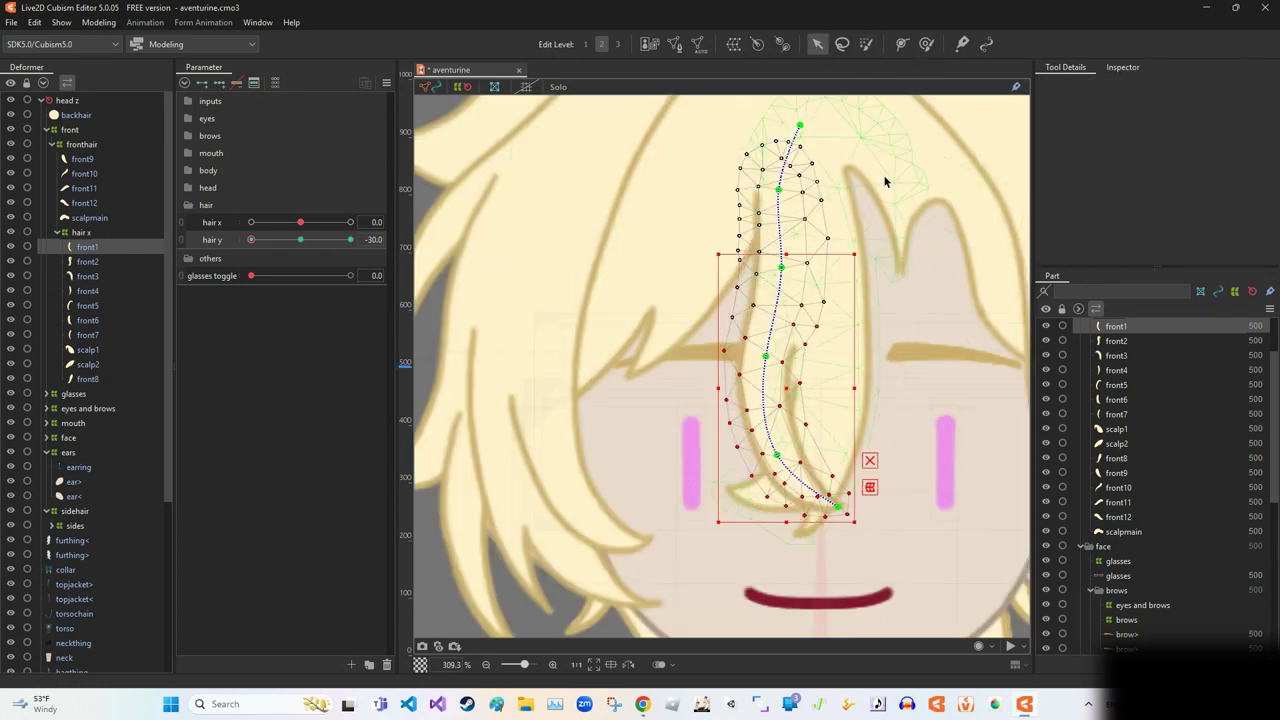
Brush-select front1's tip vertices, adjust the strand's end at hair y -30 and preview the motion.
key("Escape")
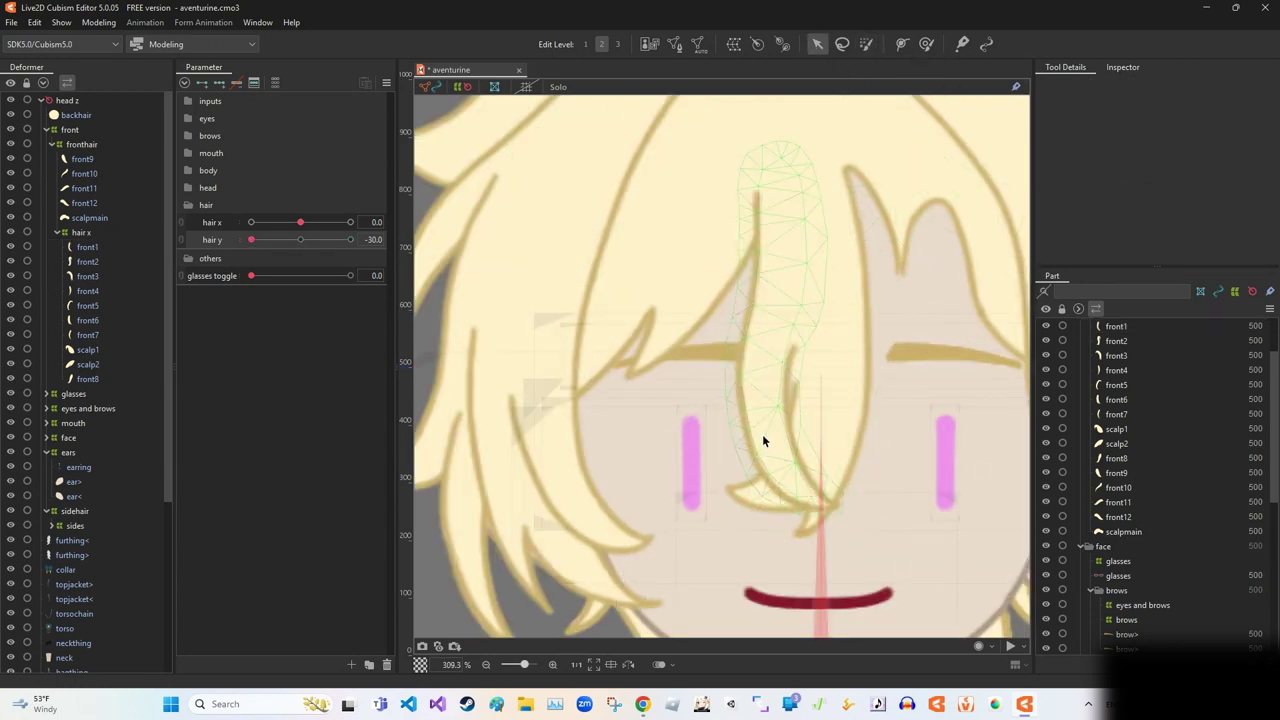
left_click(762, 437)
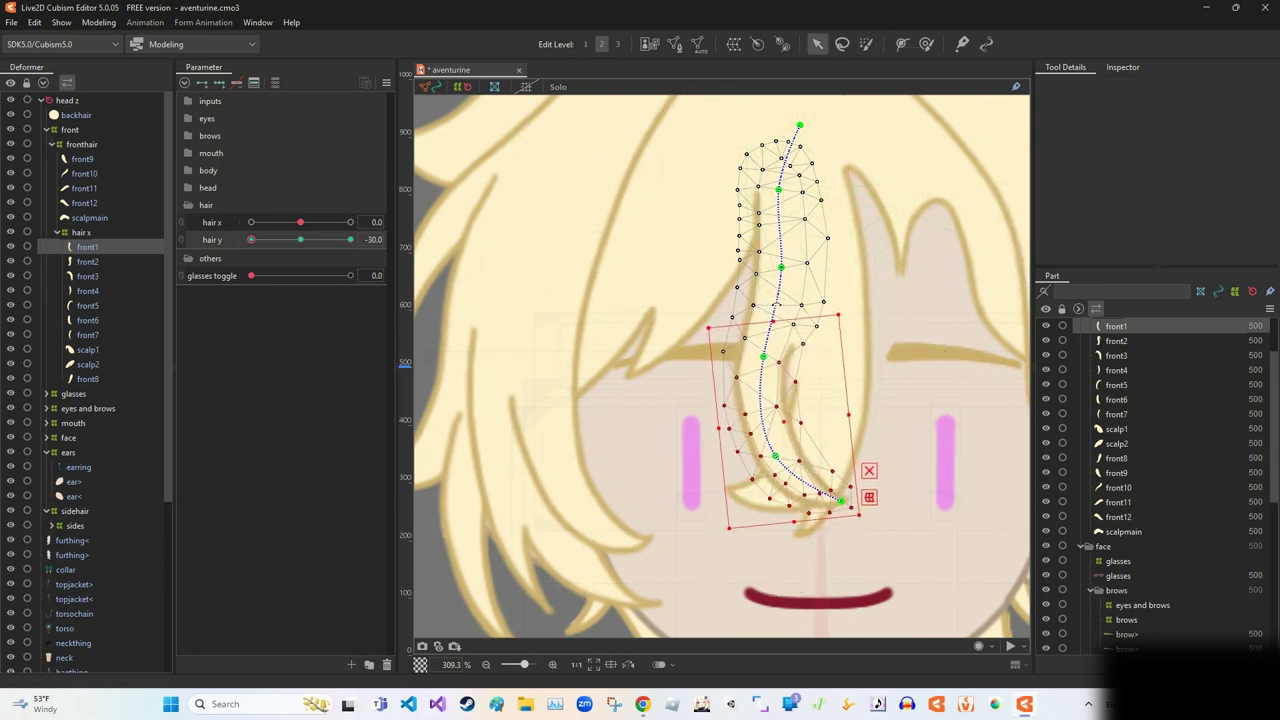
key("b")
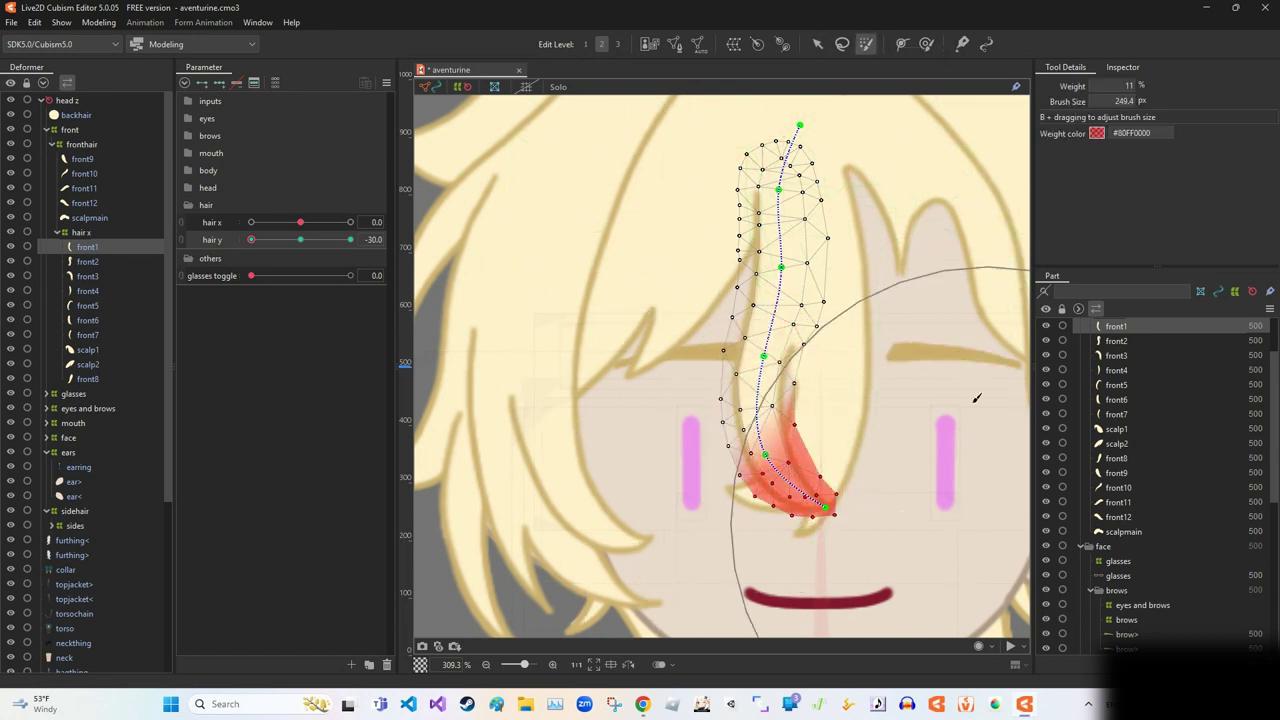
key("Escape")
scroll(861, 343, "down", 3)
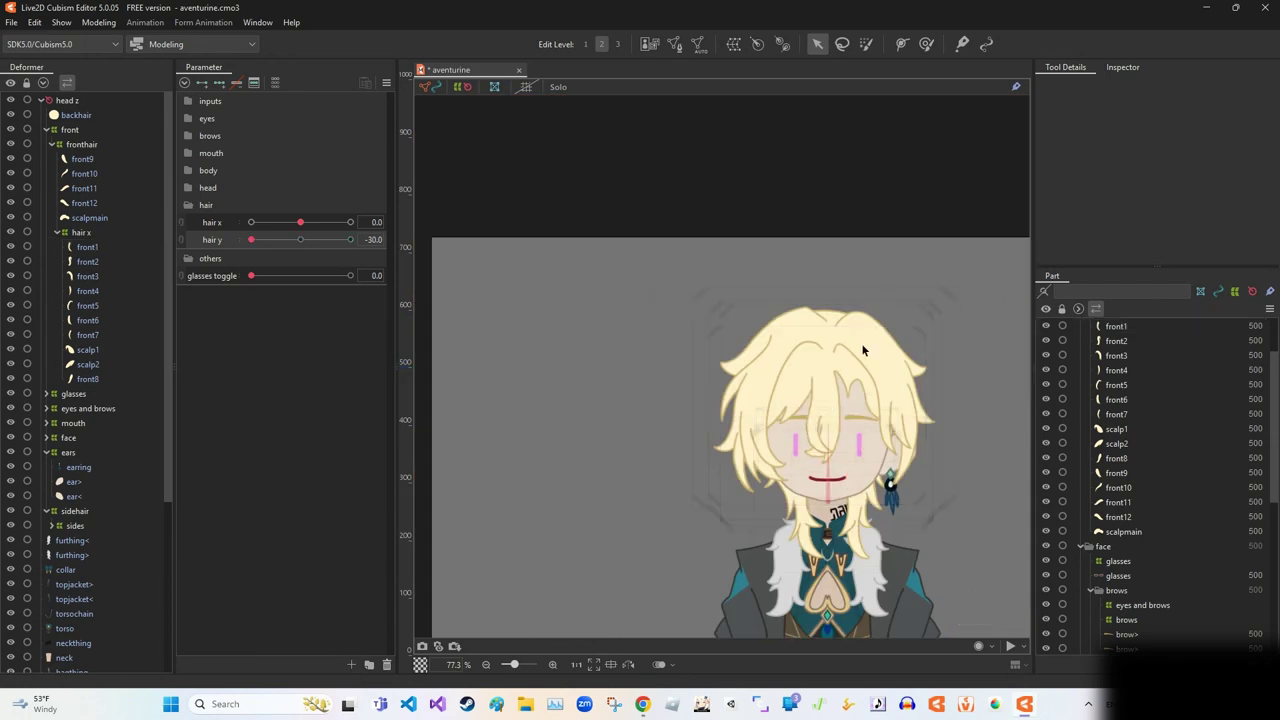
left_click_drag(251, 240, 270, 241)
left_click(735, 480)
Smooth front1's left edge and lower curve with the deform brush at hair y -30.
scroll(708, 520, "up", 6)
key("b")
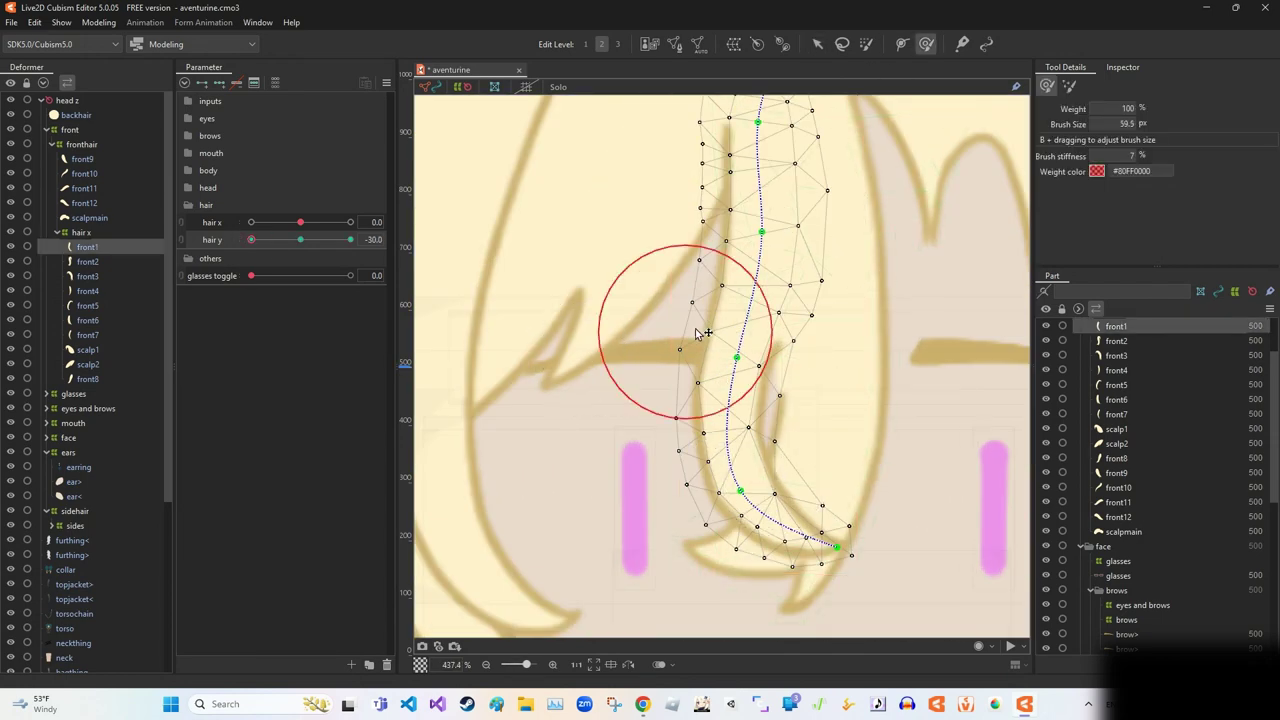
mouse_move(686, 337)
left_mouse_down()
mouse_move(780, 491)
mouse_move(686, 384)
mouse_move(691, 320)
mouse_move(703, 343)
mouse_move(700, 229)
left_mouse_up()
mouse_move(760, 478)
left_mouse_down()
mouse_move(720, 486)
mouse_move(777, 457)
mouse_move(720, 486)
left_mouse_up()
scroll(770, 520, "down", 6)
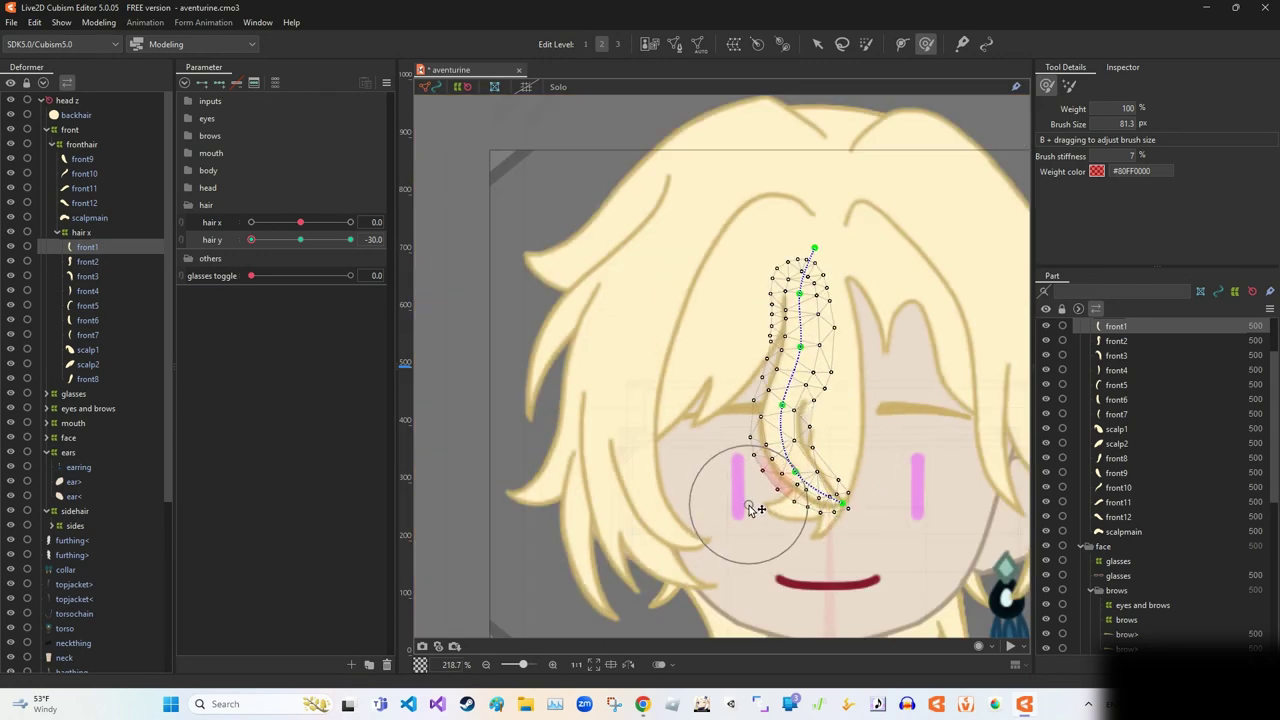
scroll(757, 510, "up", 3)
left_click_drag(846, 420, 889, 429)
Brush-select front1's tip again and rotate it slightly at hair y -30.
key("g")
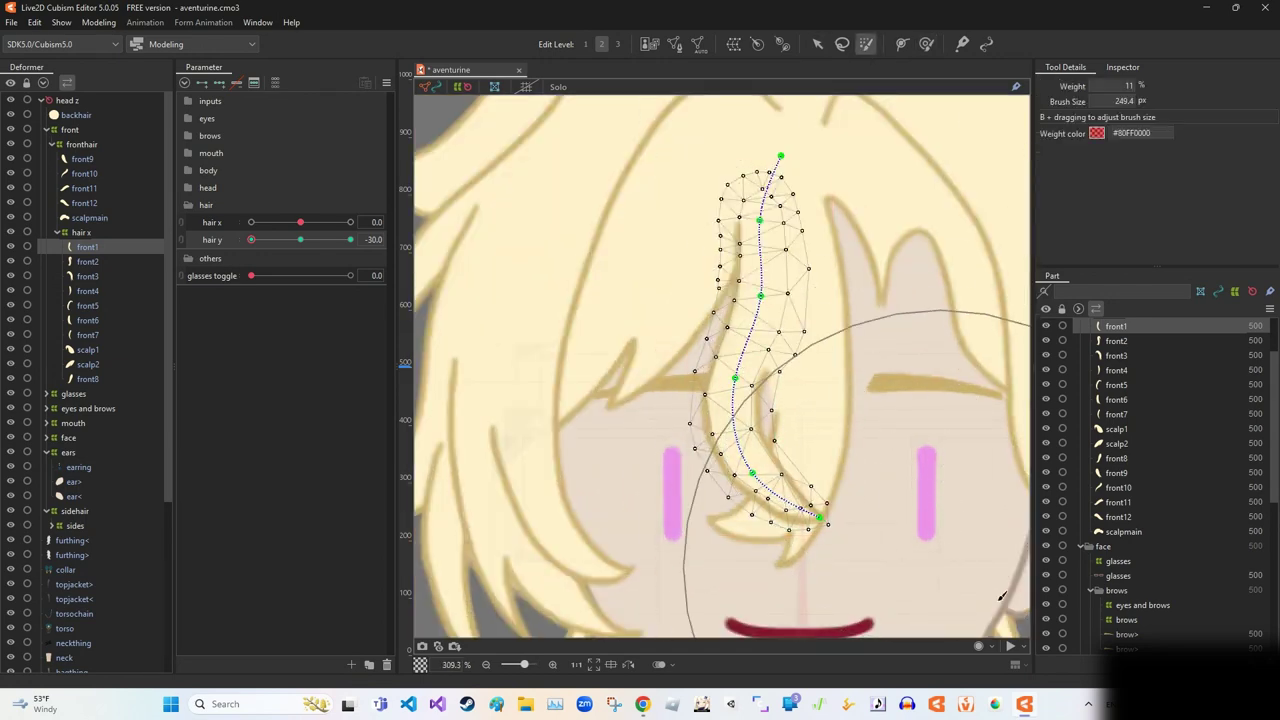
scroll(832, 400, "down", 6)
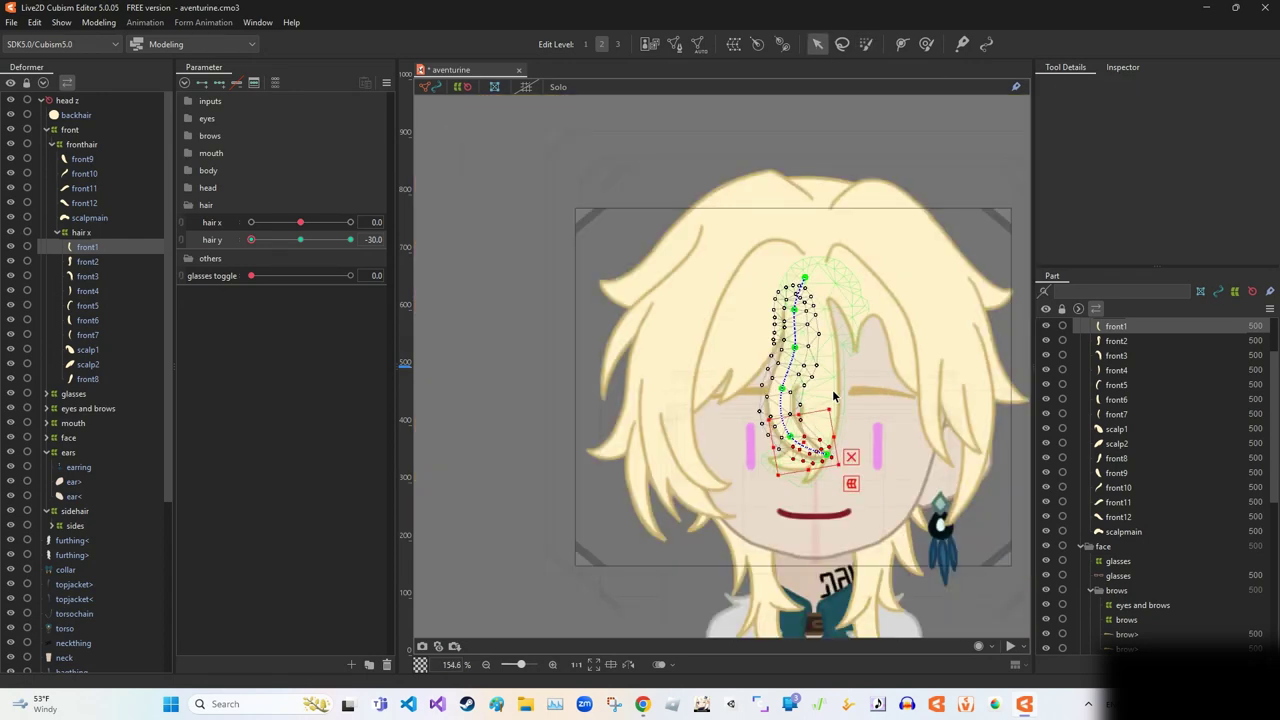
scroll(829, 332, "up", 12)
scroll(768, 347, "down", 6)
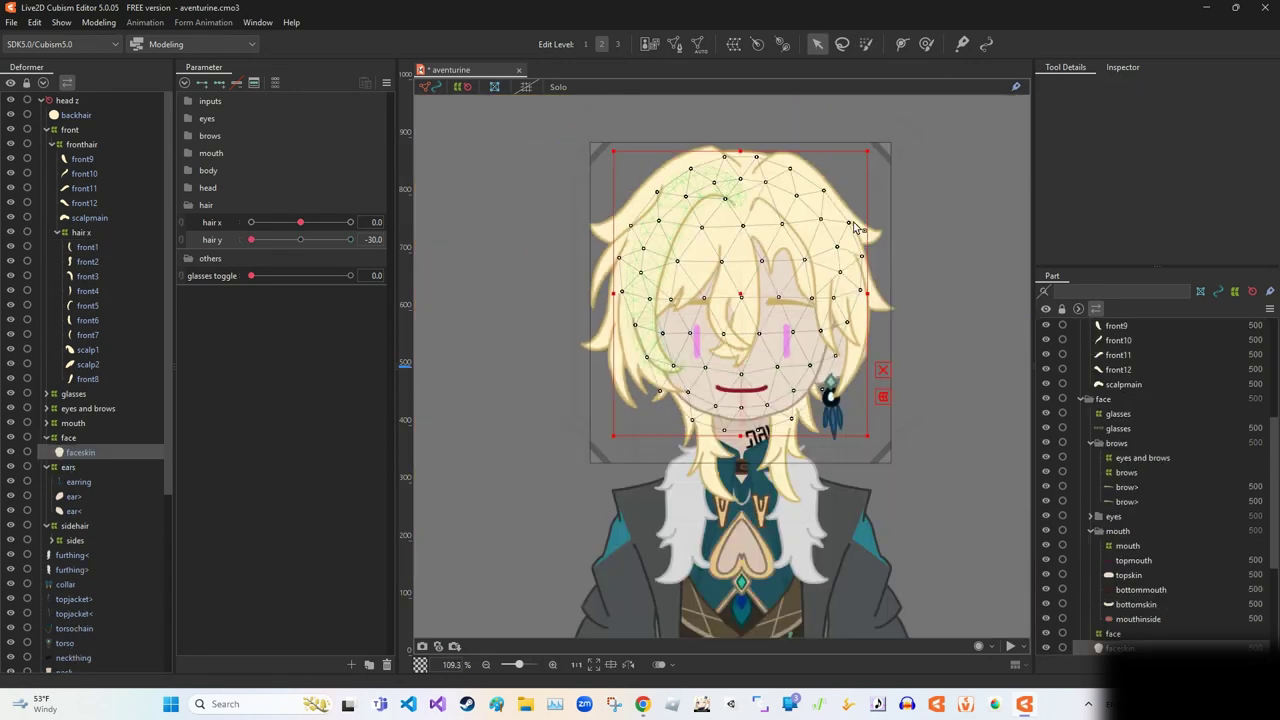
Brush-select front2's lower part with a 134.3 px brush and swing it to the right at hair y -30.
left_click(456, 272)
scroll(456, 272, "up", 6)
scroll(681, 293, "down", 2)
key("g")
left_click_drag(700, 300, 681, 293)
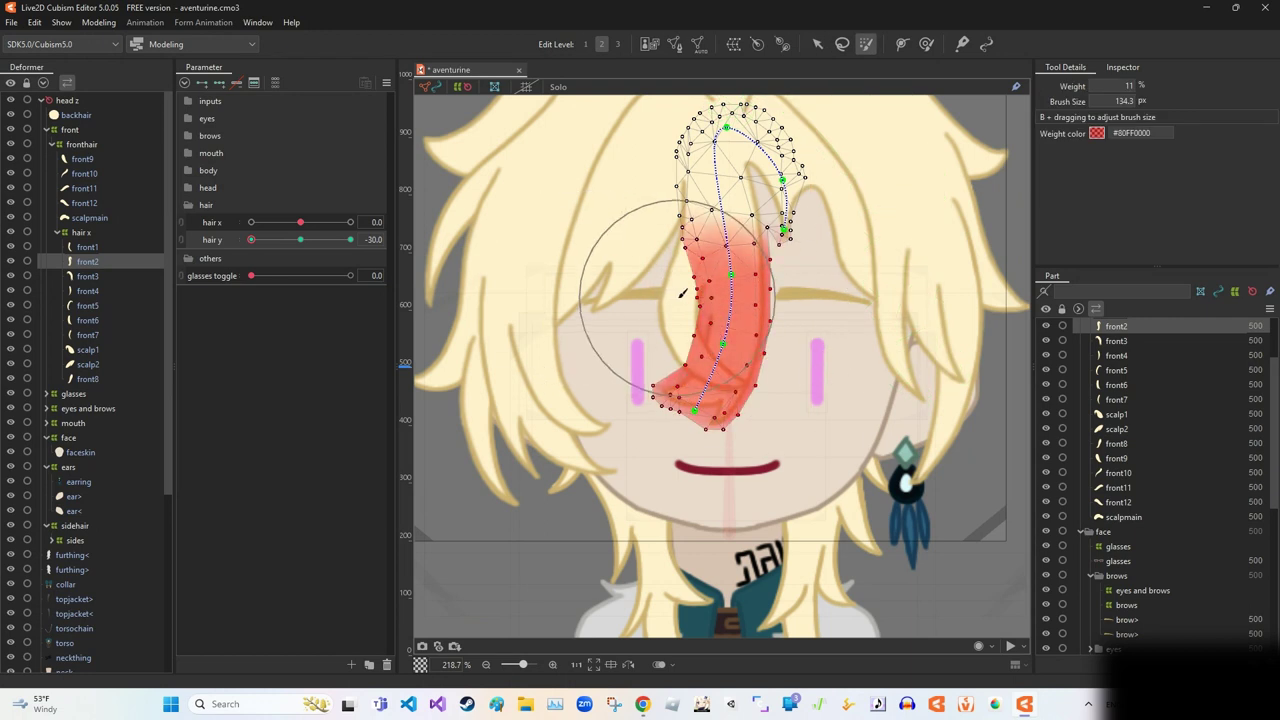
key("v")
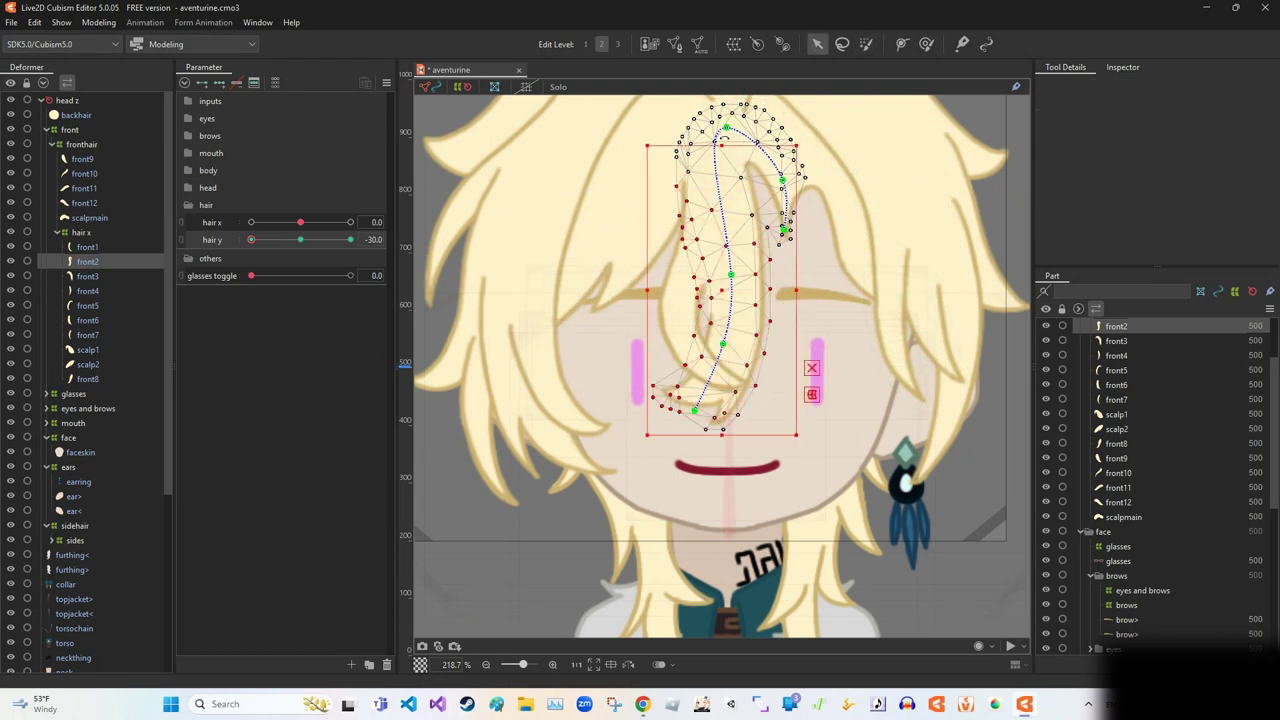
key("g")
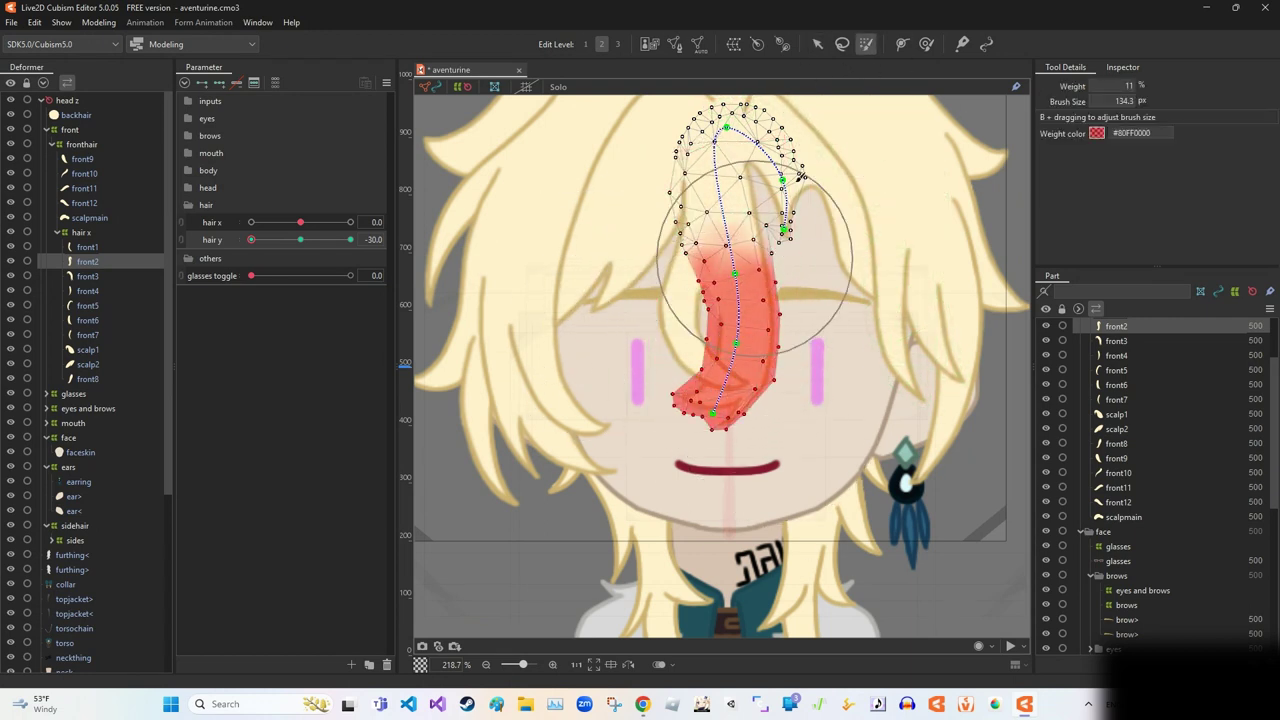
Reshape front2's middle and lower part with repeated brush selections so the strand bulges to the right at hair y -30.
key("v")
mouse_move(837, 457)
left_mouse_down()
mouse_move(720, 218)
mouse_move(720, 280)
mouse_move(748, 287)
left_mouse_up()
key("g")
key("v")
key("g")
key("v")
key("g")
key("v")
left_click_drag(815, 445, 745, 226)
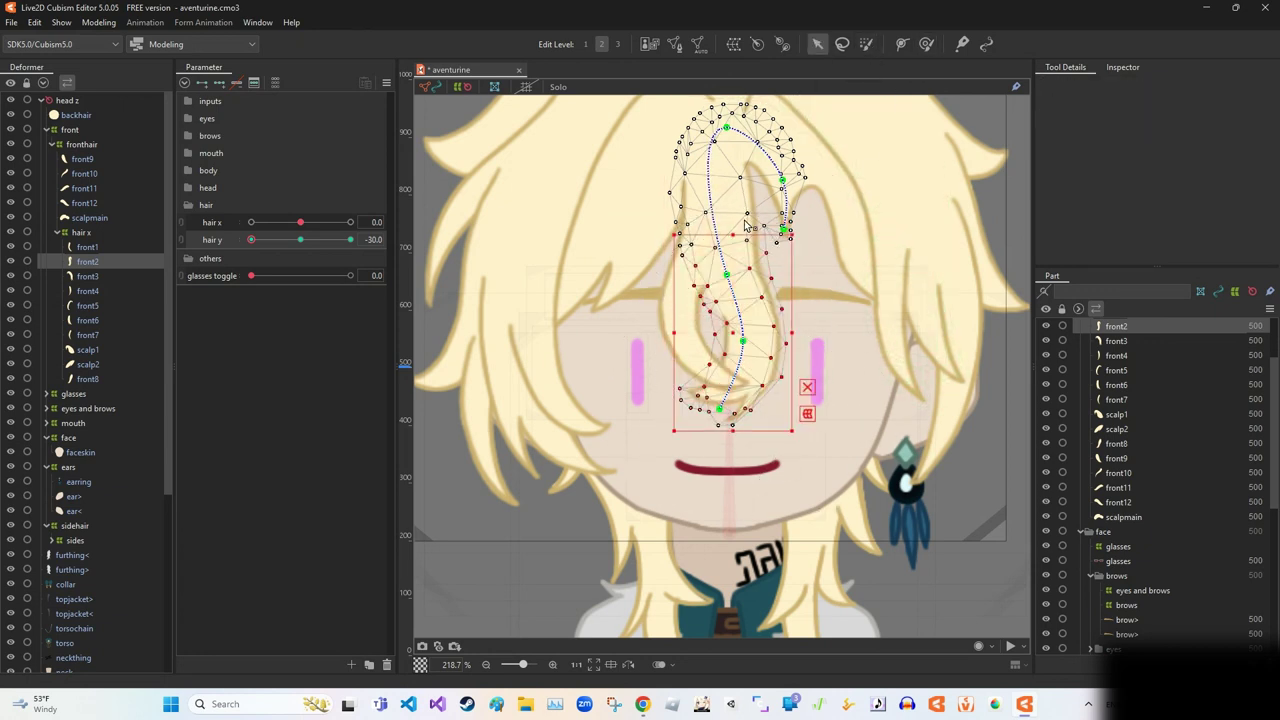
Preview the hair y motion and adjust front2's vertices around the lower inner fork at hair y -30.
scroll(911, 257, "down", 3)
left_click(911, 257)
scroll(895, 235, "up", 3)
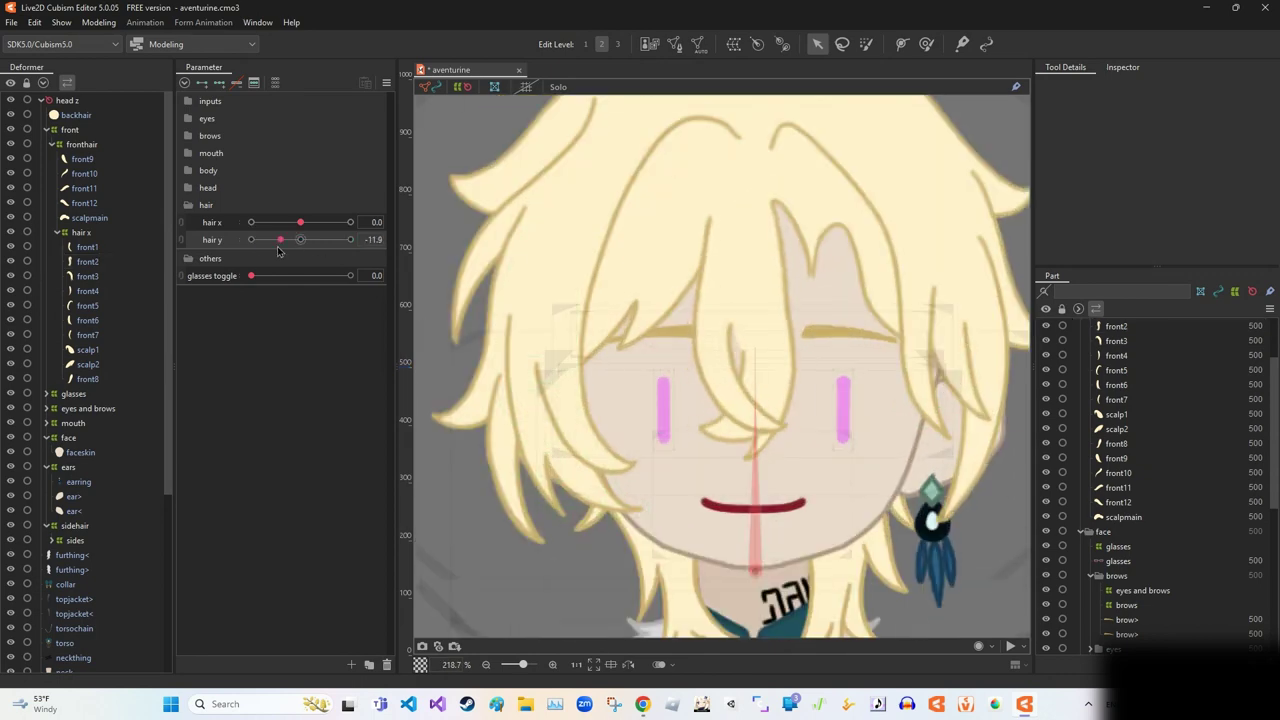
left_click(763, 349)
scroll(765, 355, "up", 5)
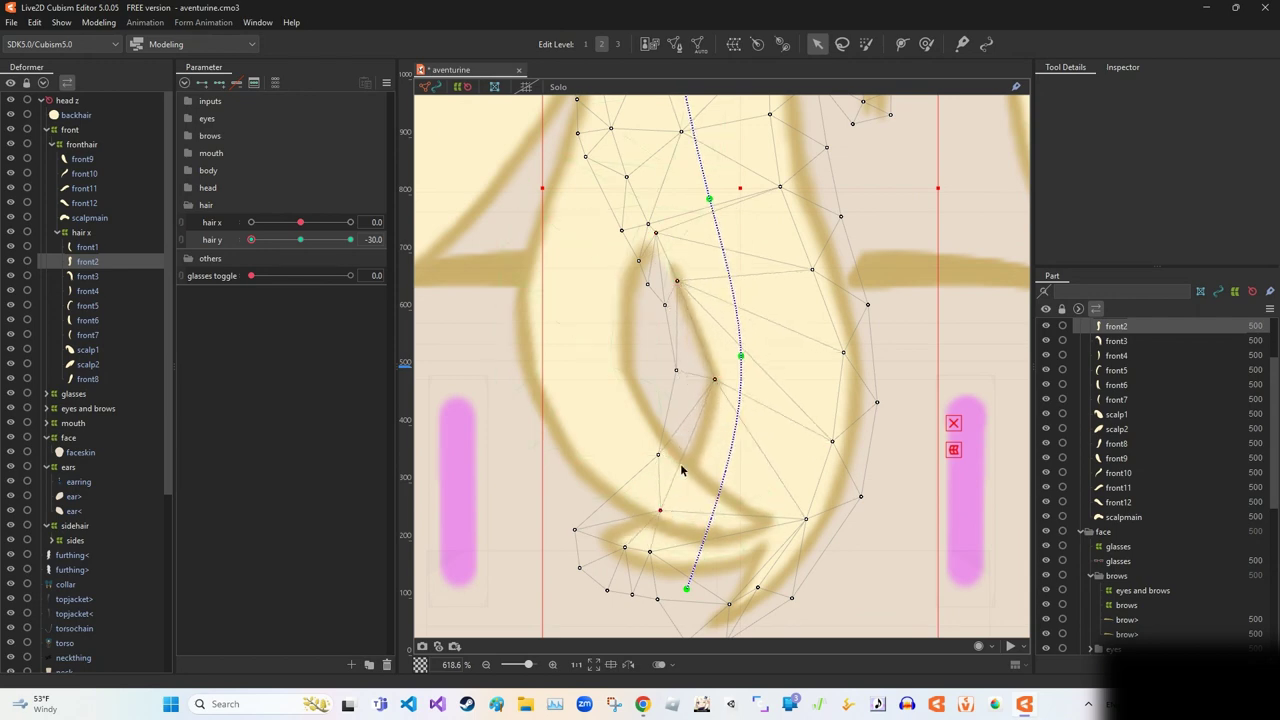
scroll(645, 228, "down", 6)
Select front1, brush-select its lower half with a 134.3 px brush and swing it to the left at hair y 30.
left_click(821, 253)
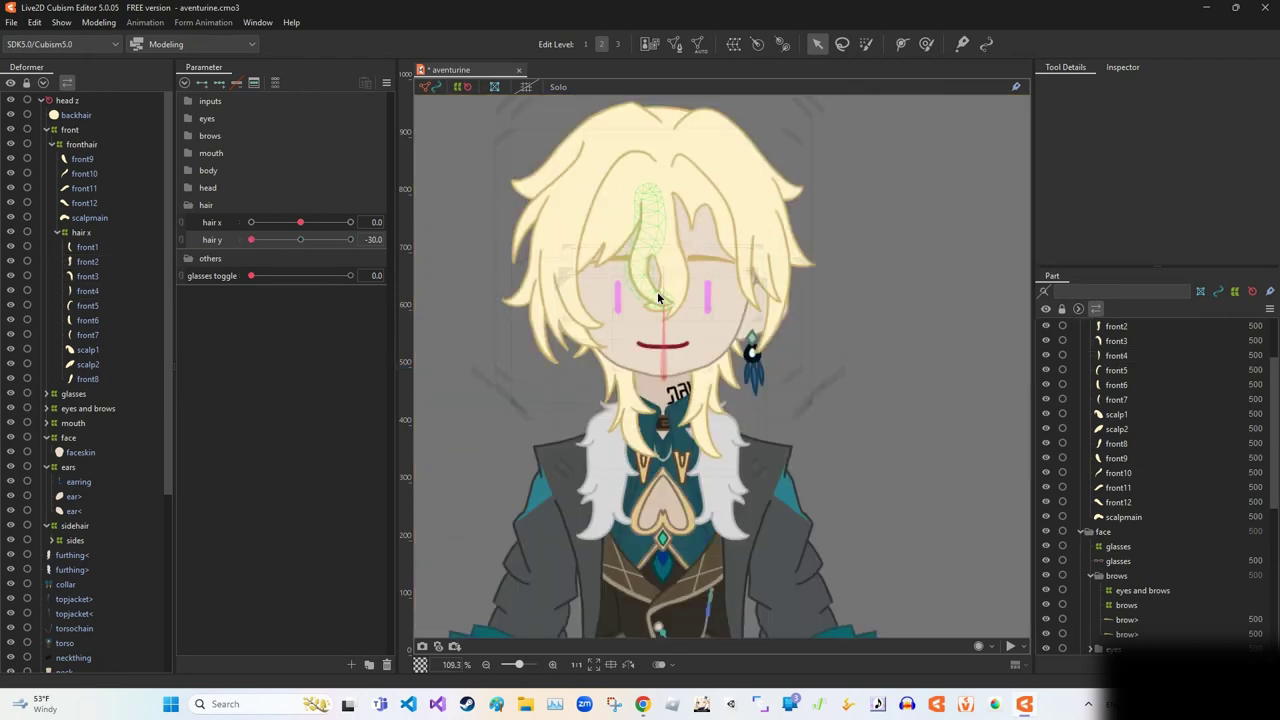
scroll(756, 350, "up", 3)
left_click(689, 258)
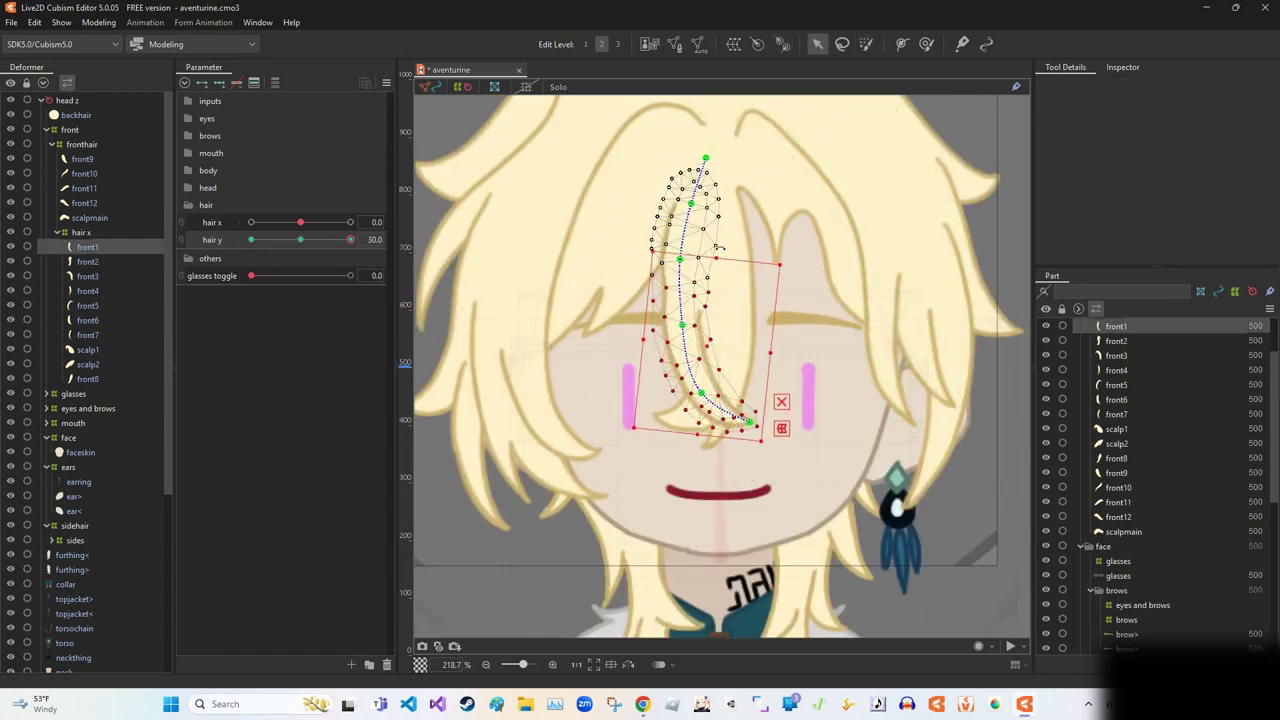
left_click(866, 44)
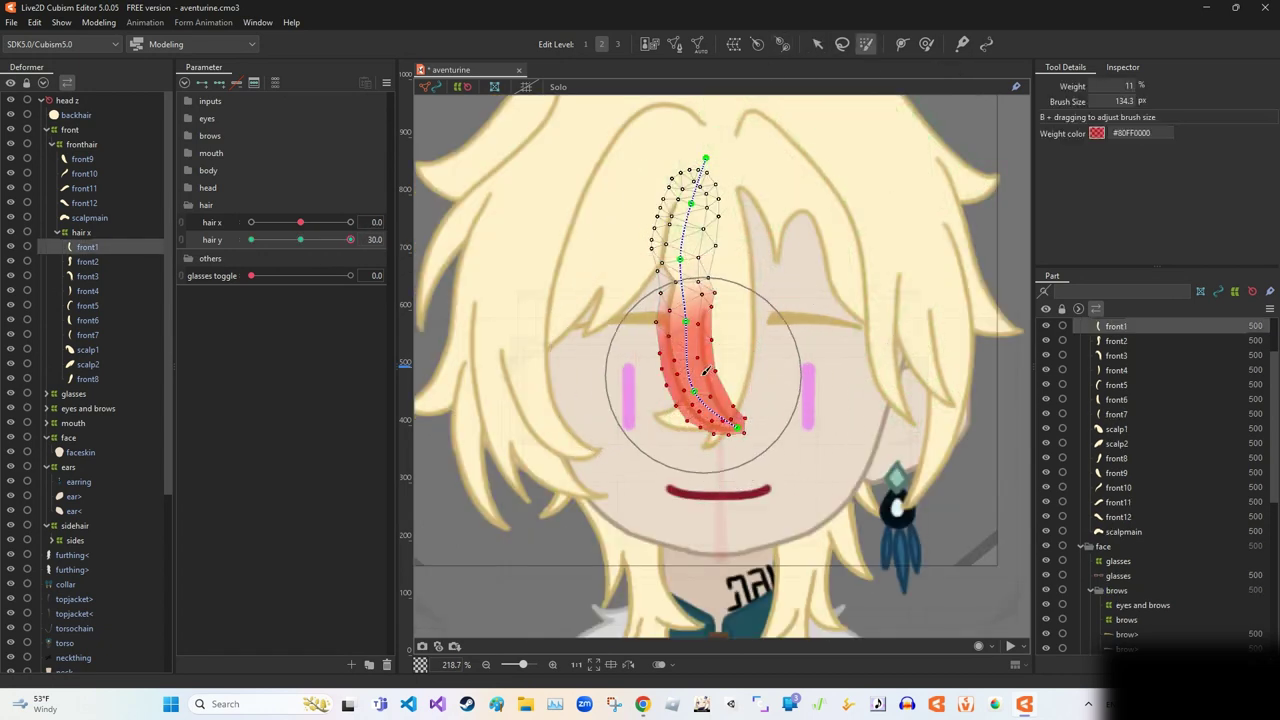
key("v")
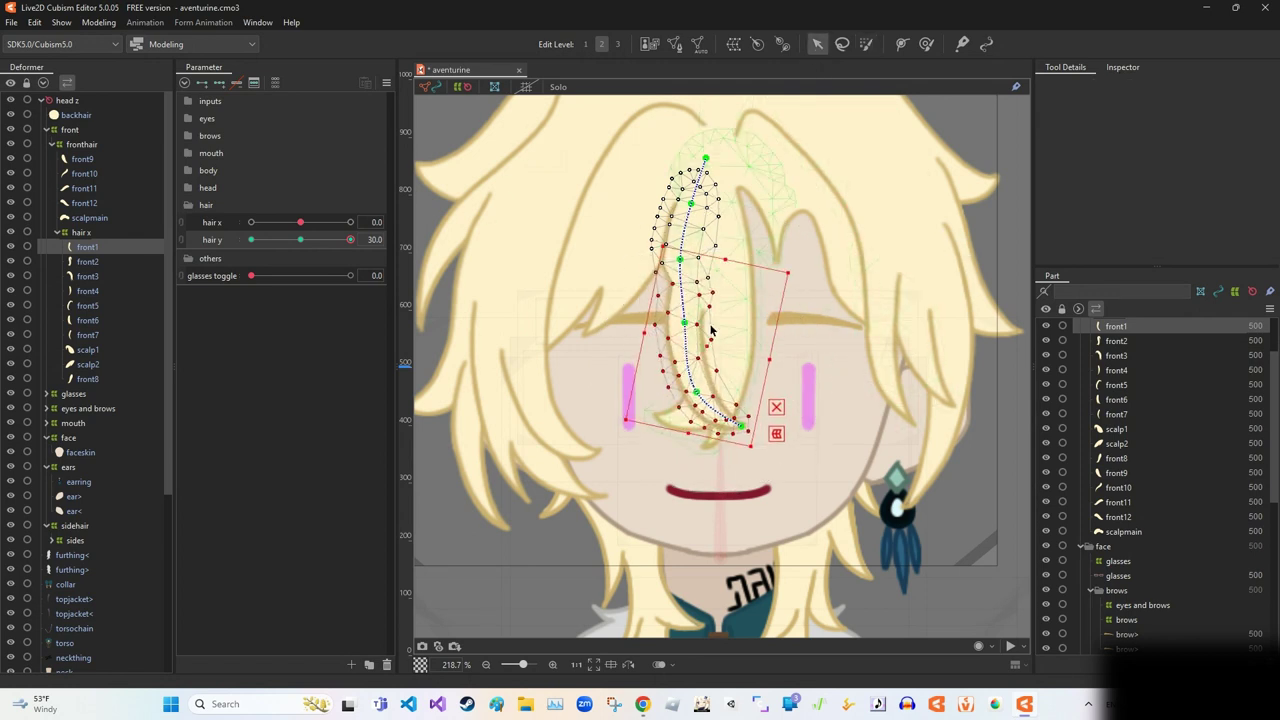
key("b")
left_click_drag(690, 330, 700, 420)
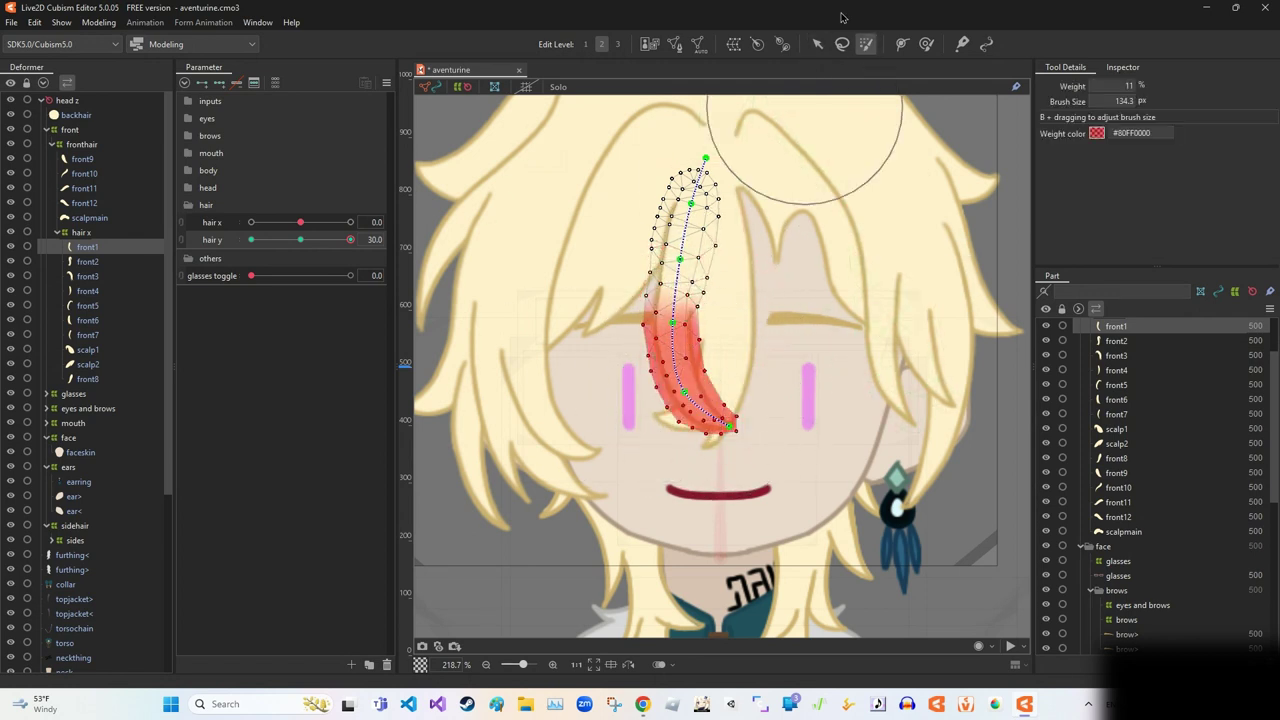
key("v")
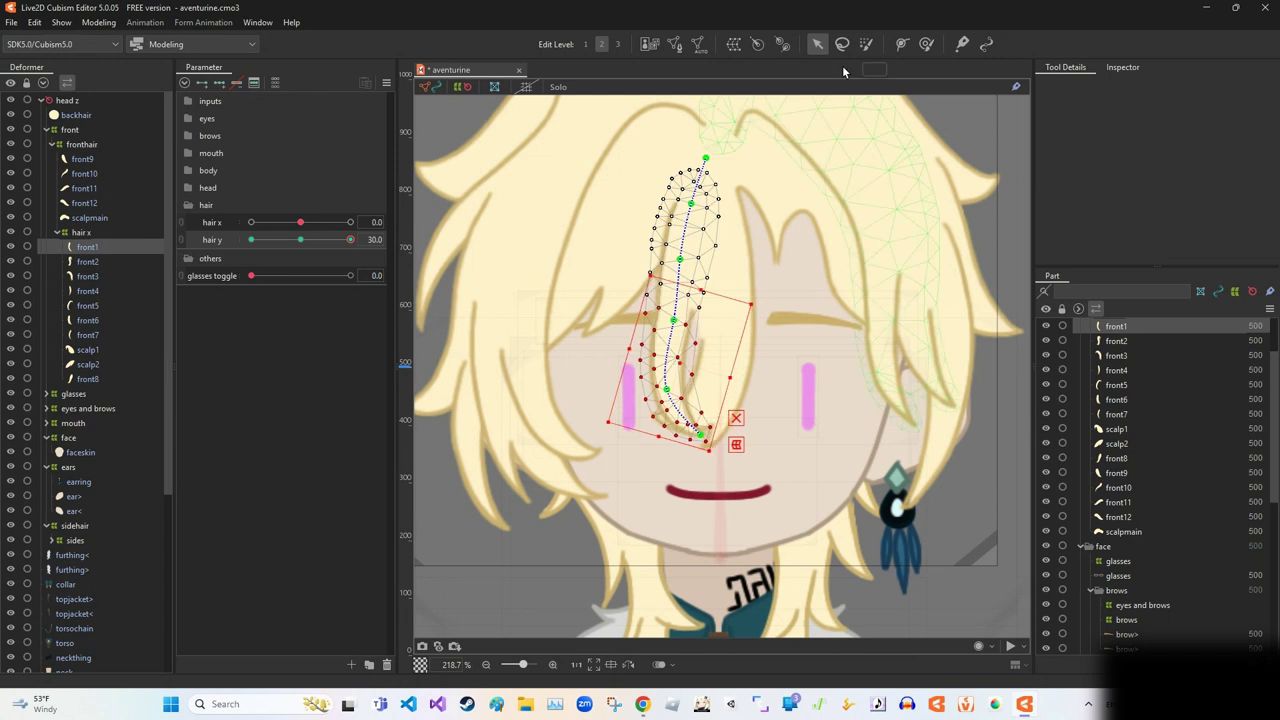
Reshape front1's middle and lower part with repeated brush selections into a gentle S-curve at hair y 30.
key("b")
left_click_drag(690, 185, 645, 378)
key("v")
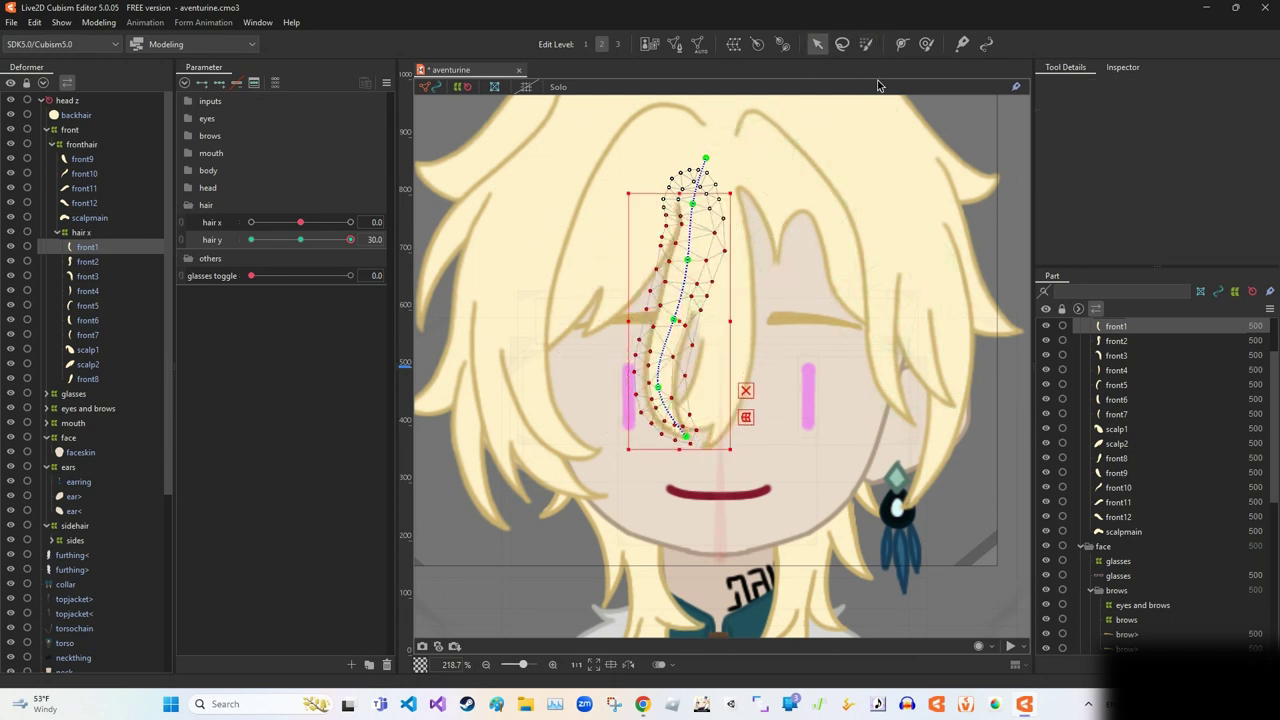
key("b")
left_click_drag(695, 240, 670, 420)
key("v")
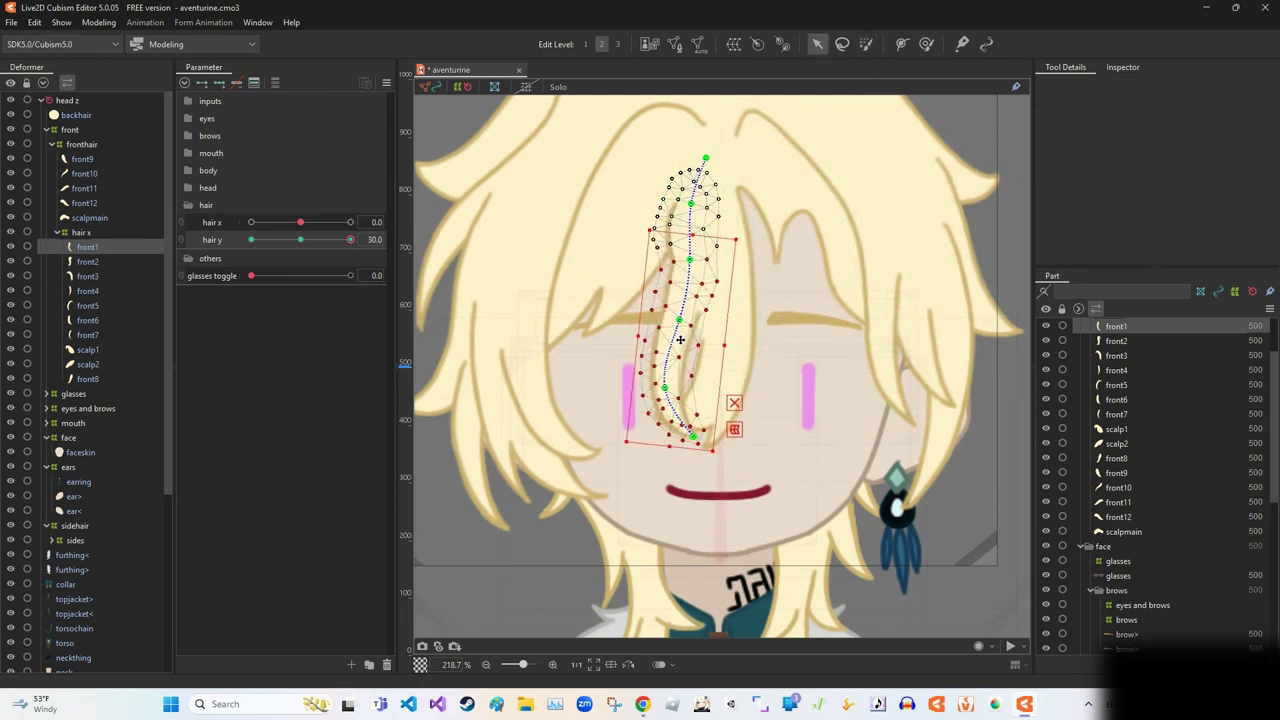
key("b")
Adjust front1's left-edge vertices near its middle and refine its brush-selected lower part at hair y 30.
scroll(623, 260, "up", 3)
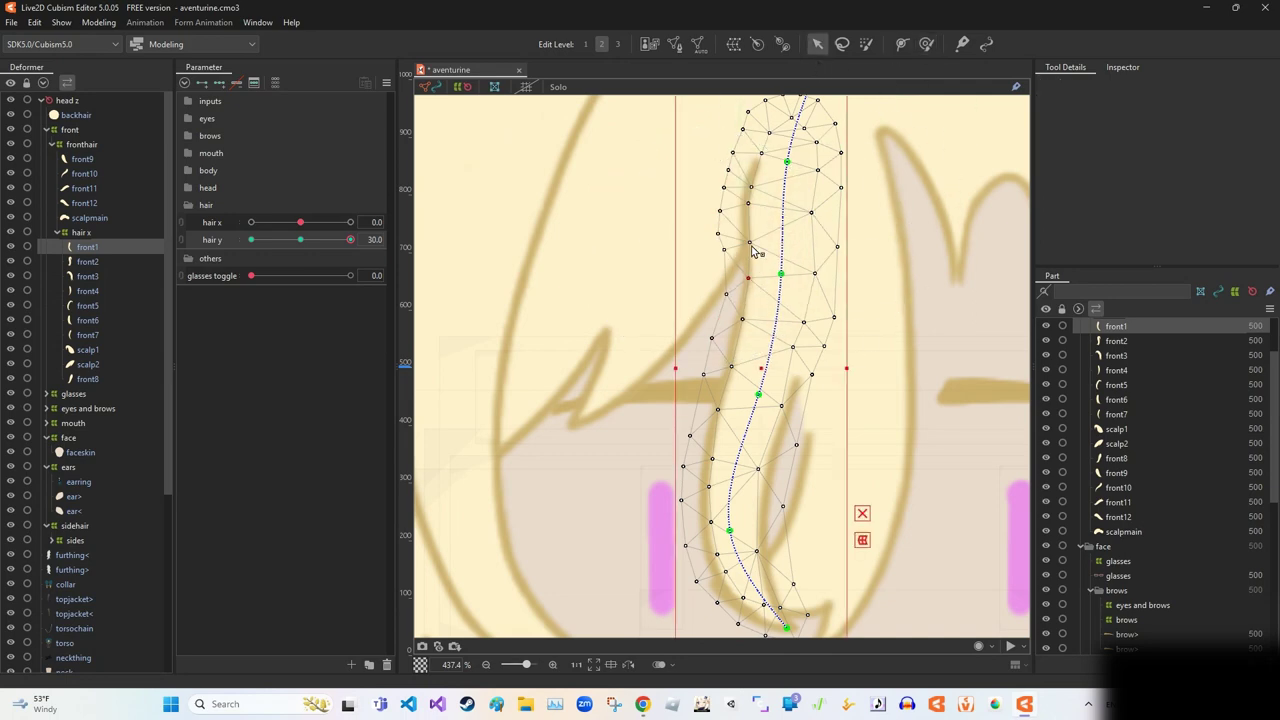
left_click_drag(752, 287, 737, 207)
key("b")
mouse_move(720, 580)
left_mouse_down()
mouse_move(800, 437)
mouse_move(745, 285)
left_mouse_up()
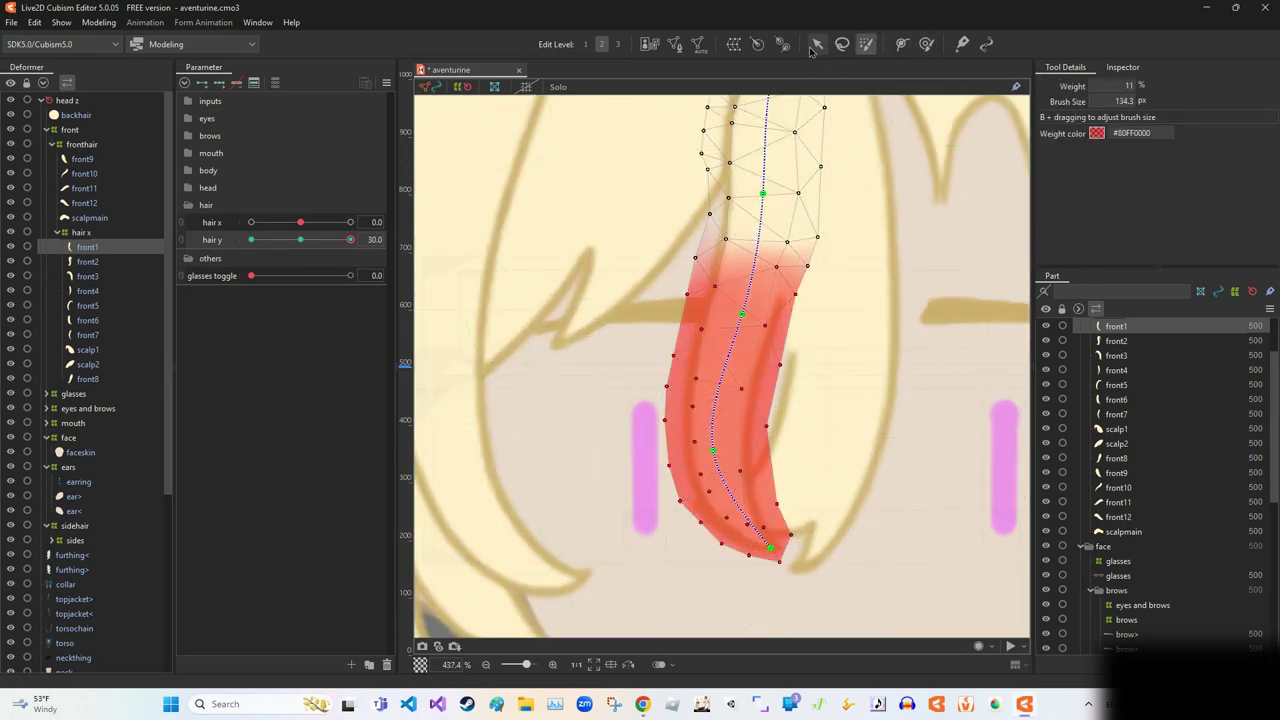
key("v")
scroll(794, 280, "down", 6)
key("Escape")
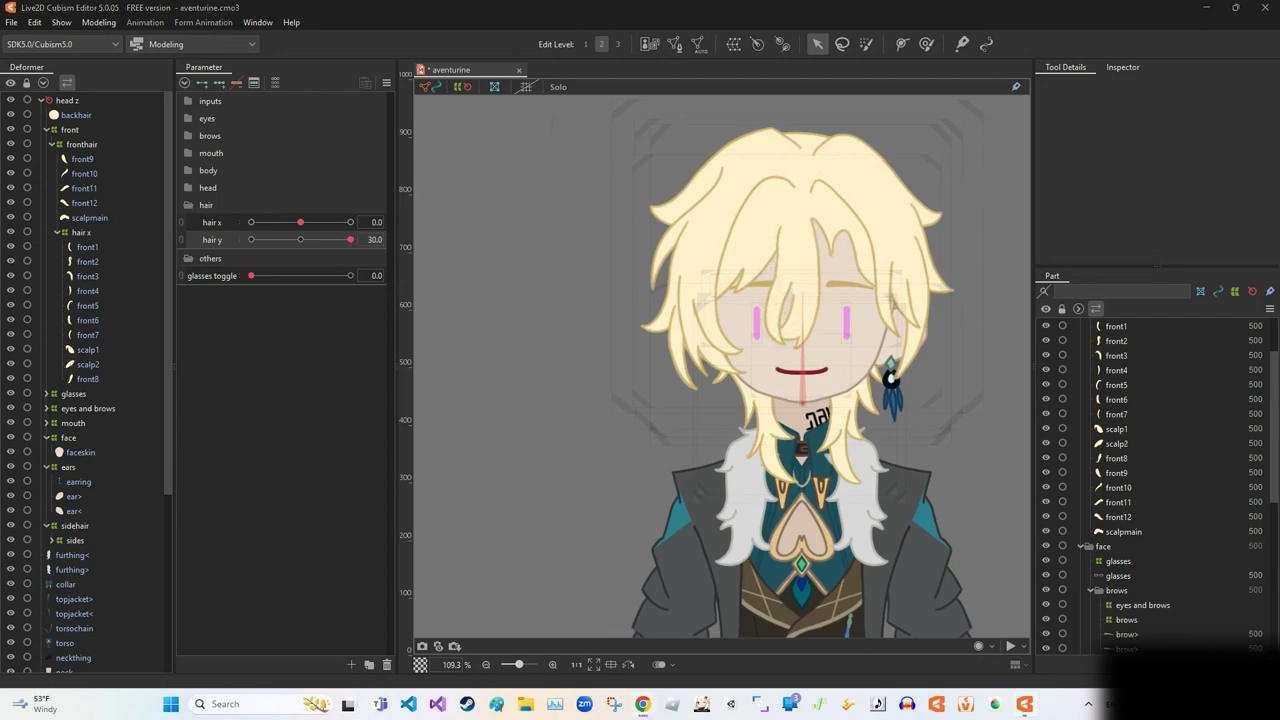
Brush-select front2's lower part with a 134.3 px brush and swing it to the right at hair y 30.
scroll(841, 315, "down", 2)
left_click(810, 196)
scroll(810, 196, "up", 6)
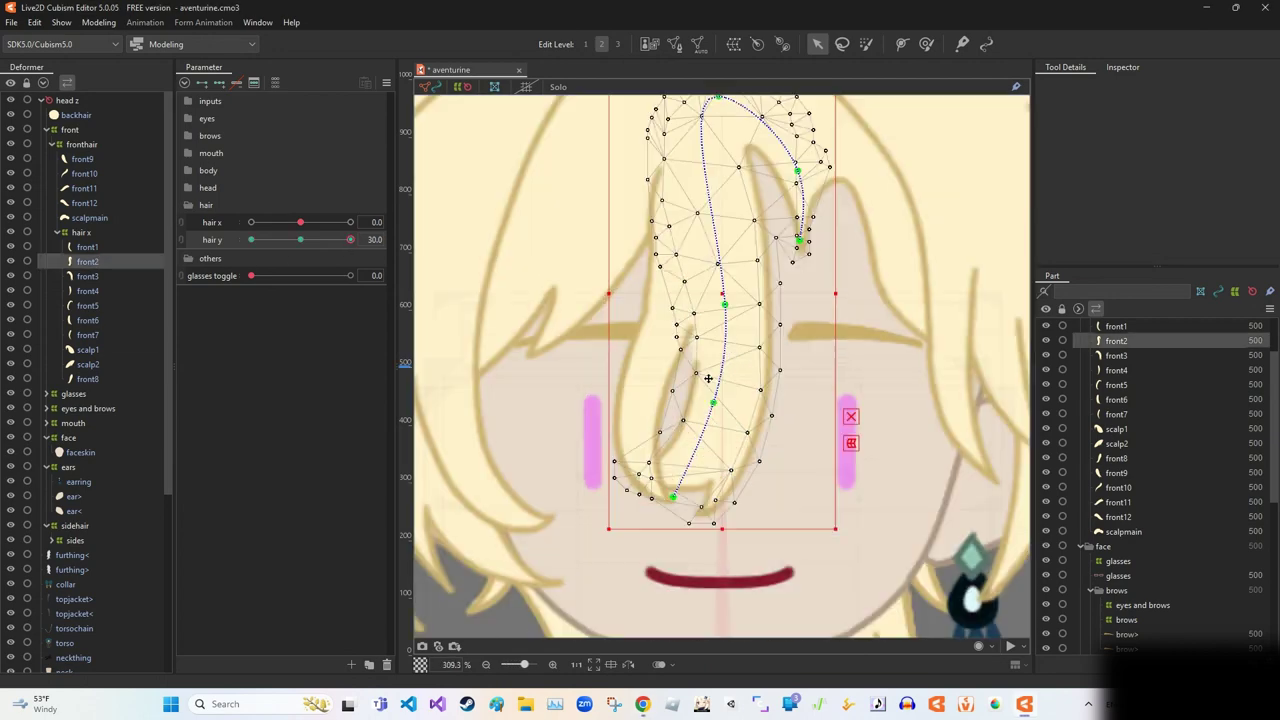
key("b")
left_click_drag(760, 380, 812, 222)
mouse_move(601, 457)
left_mouse_down()
mouse_move(571, 429)
mouse_move(575, 410)
left_mouse_up()
scroll(840, 136, "down", 2)
key("v")
scroll(797, 163, "up", 4)
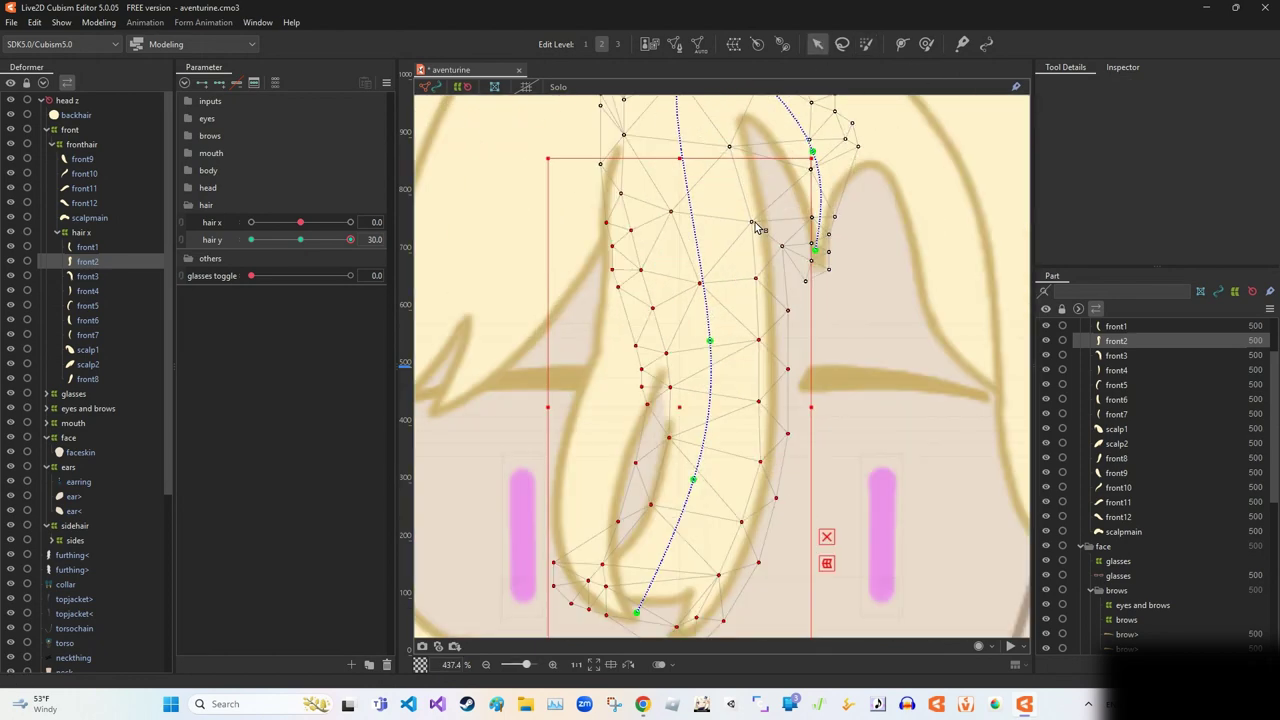
left_click_drag(680, 148, 705, 432)
scroll(705, 432, "down", 2)
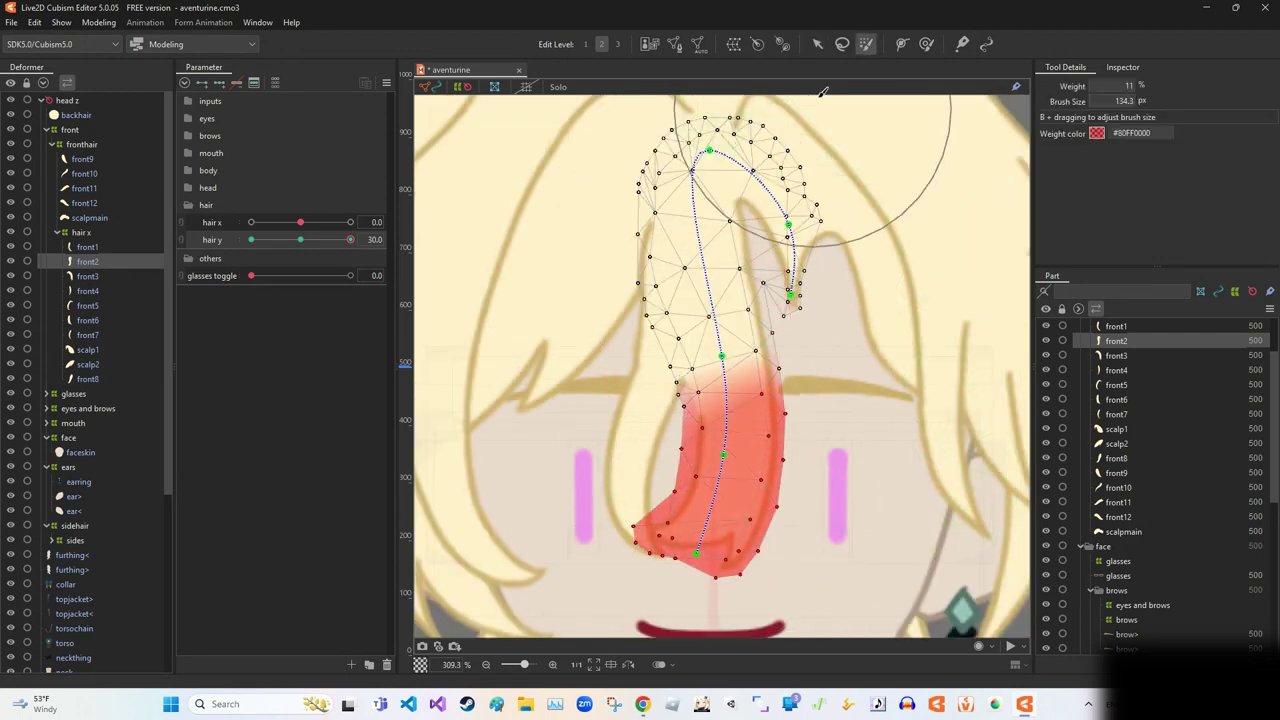
scroll(752, 432, "down", 5)
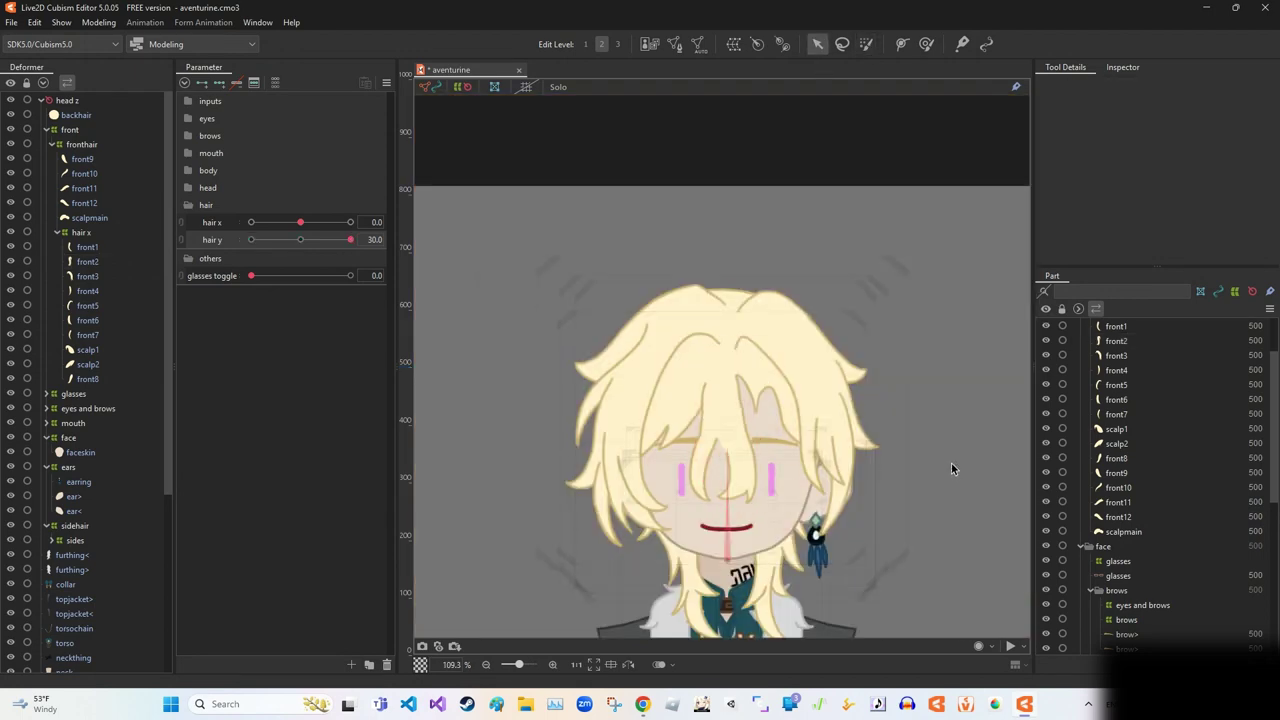
Bend front2's lower half further to the right with its deform path points and adjust nearby vertices at hair y 30.
scroll(749, 471, "up", 3)
left_click(662, 503)
left_click(726, 536)
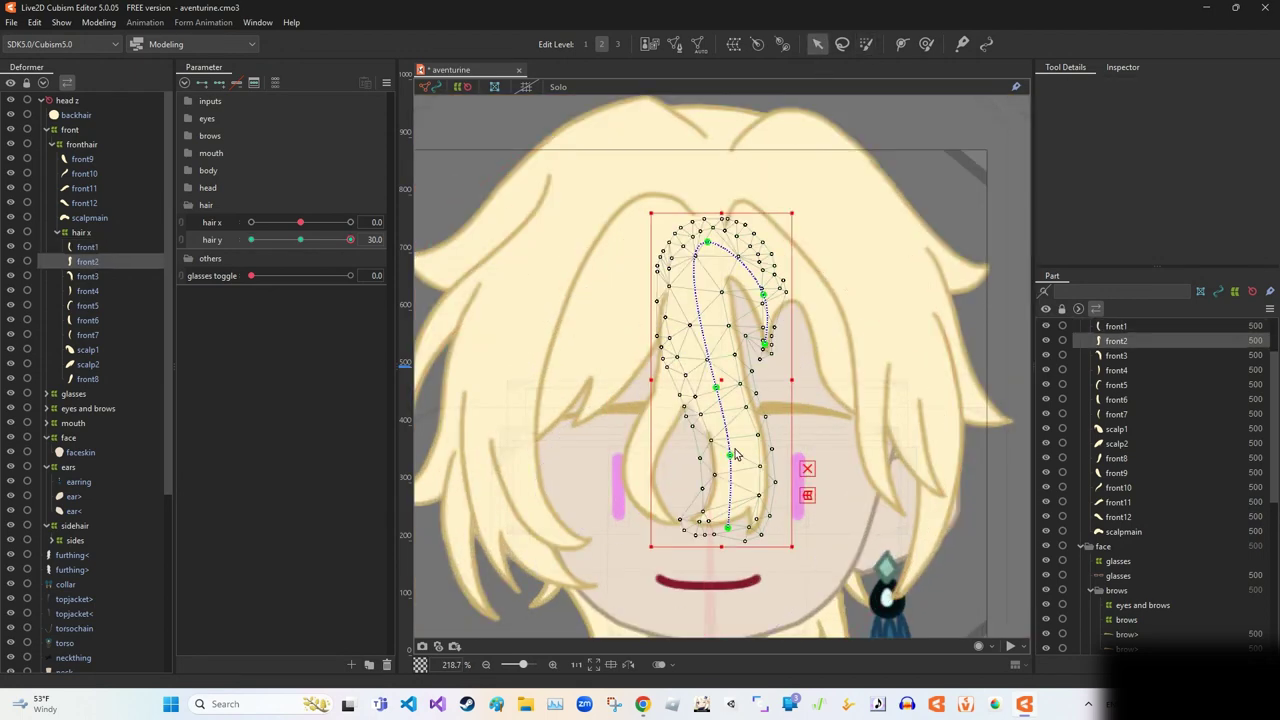
left_click(711, 389)
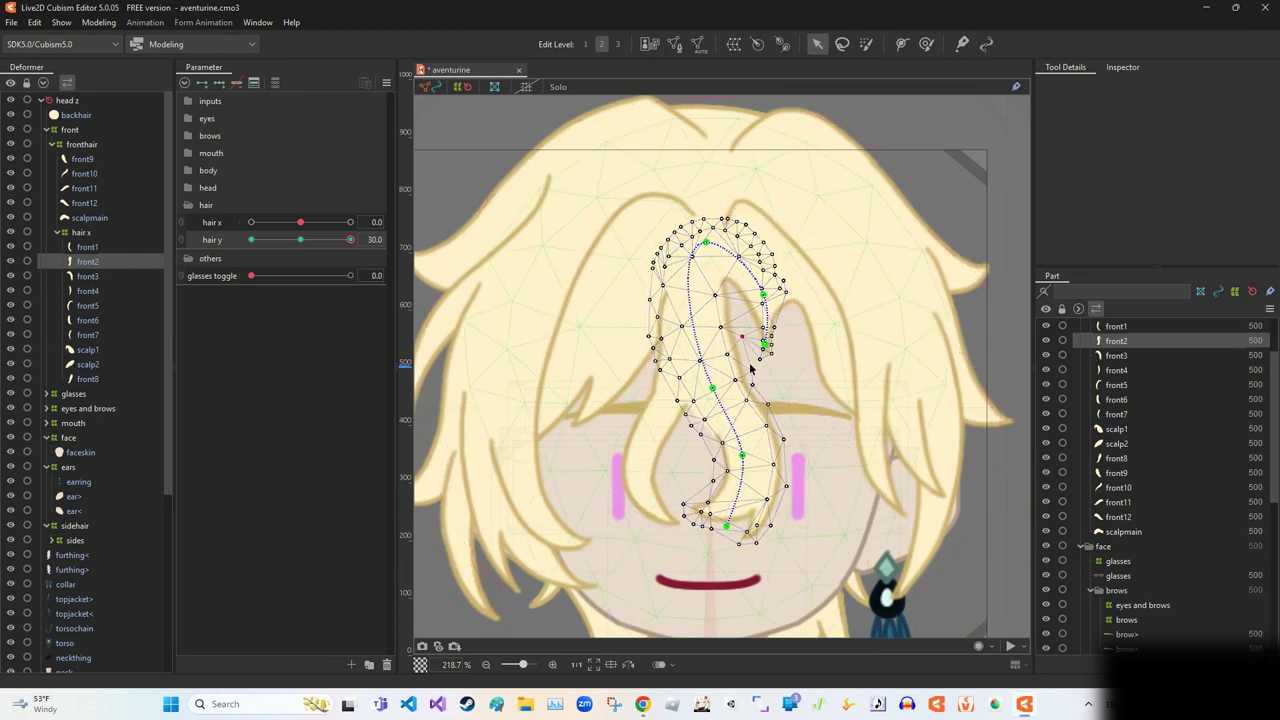
scroll(980, 362, "down", 5)
scroll(760, 380, "up", 3)
Preview the hair y motion and bend front1's middle with its deform path points at hair y -30.
left_click_drag(350, 240, 345, 241)
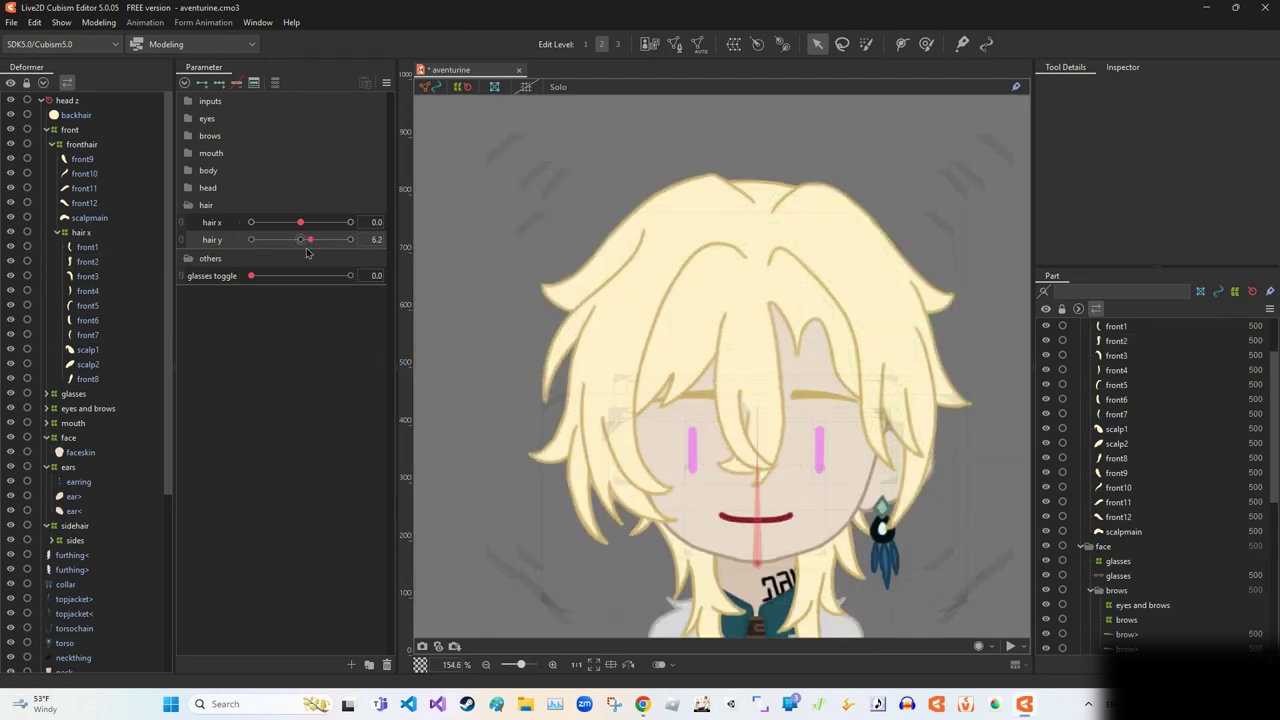
left_click(731, 386)
scroll(740, 400, "up", 5)
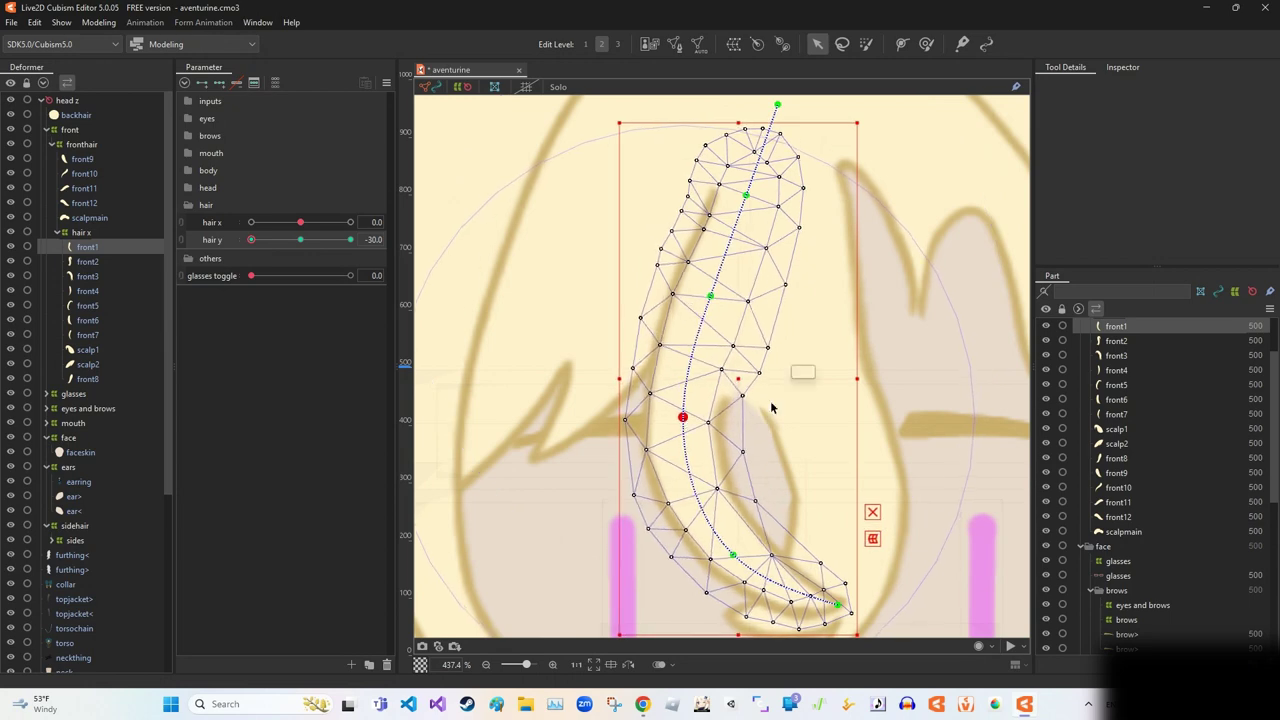
left_click_drag(779, 444, 870, 367)
Adjust front2's vertices around the short right-hand tip and the gap beside it at hair y -30.
left_click(866, 357)
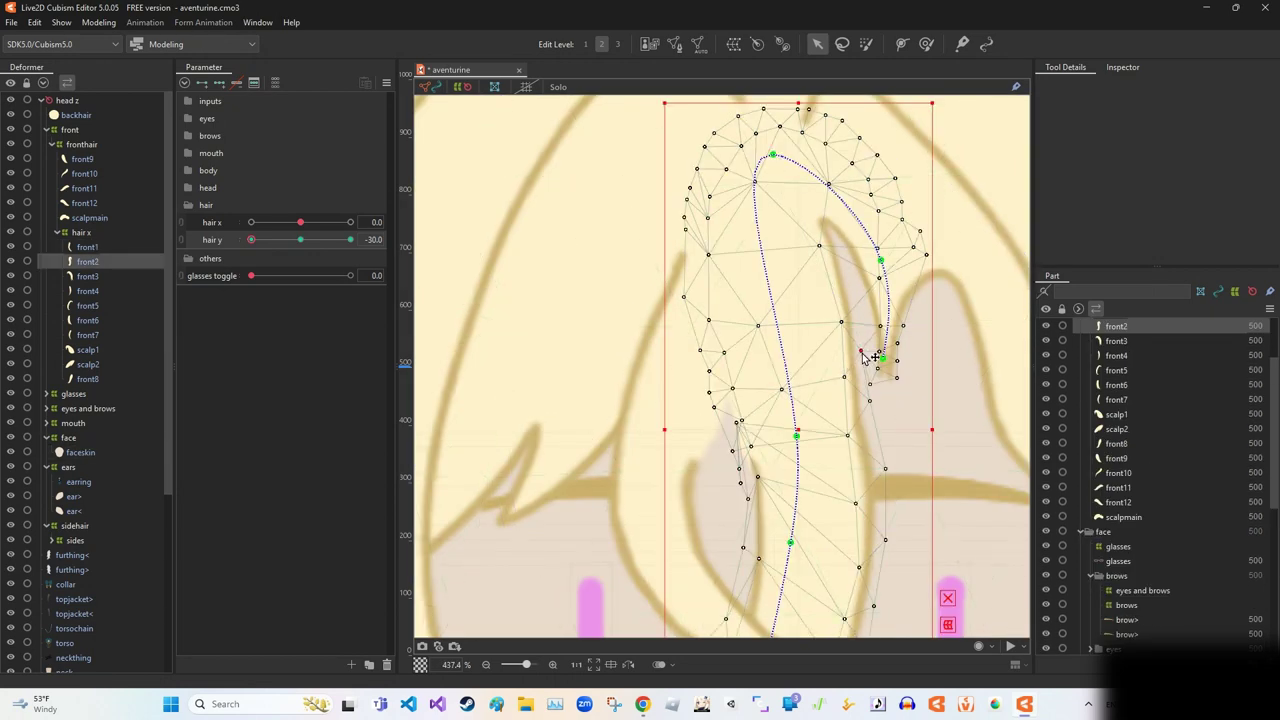
scroll(878, 404, "down", 5)
mouse_move(850, 420)
left_mouse_down()
mouse_move(877, 314)
mouse_move(900, 337)
left_mouse_up()
scroll(862, 357, "up", 4)
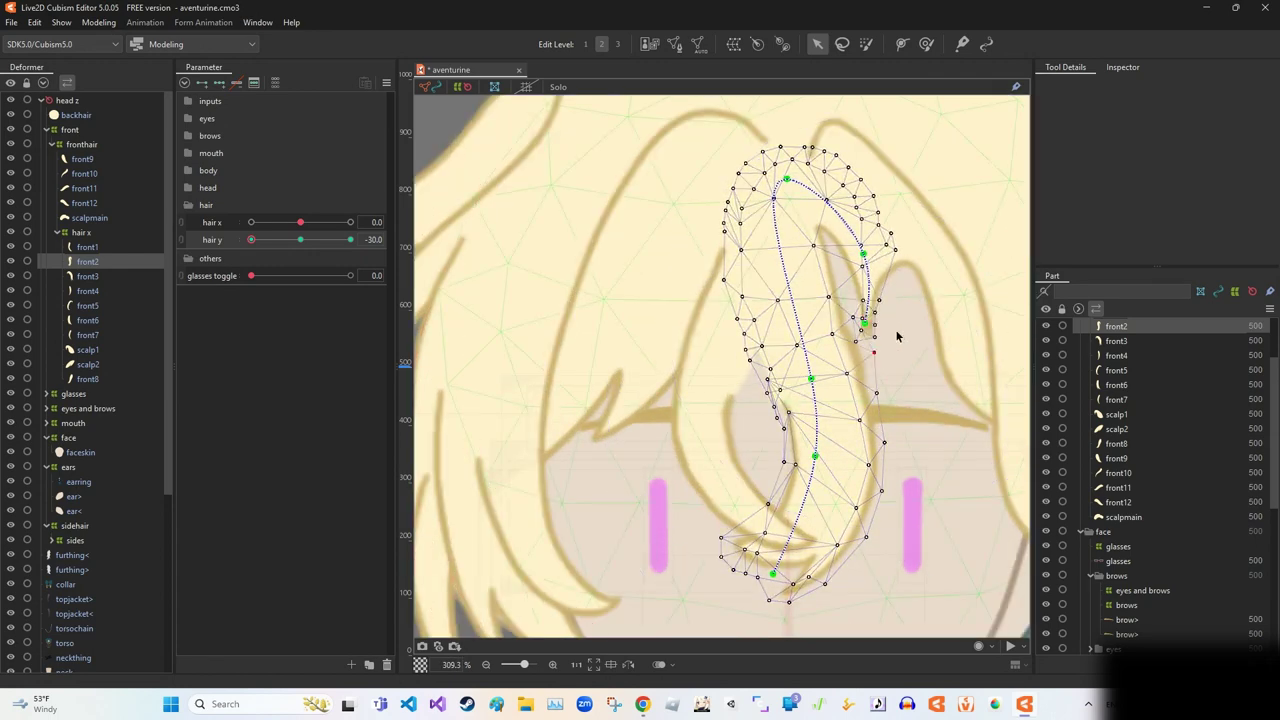
scroll(813, 310, "up", 4)
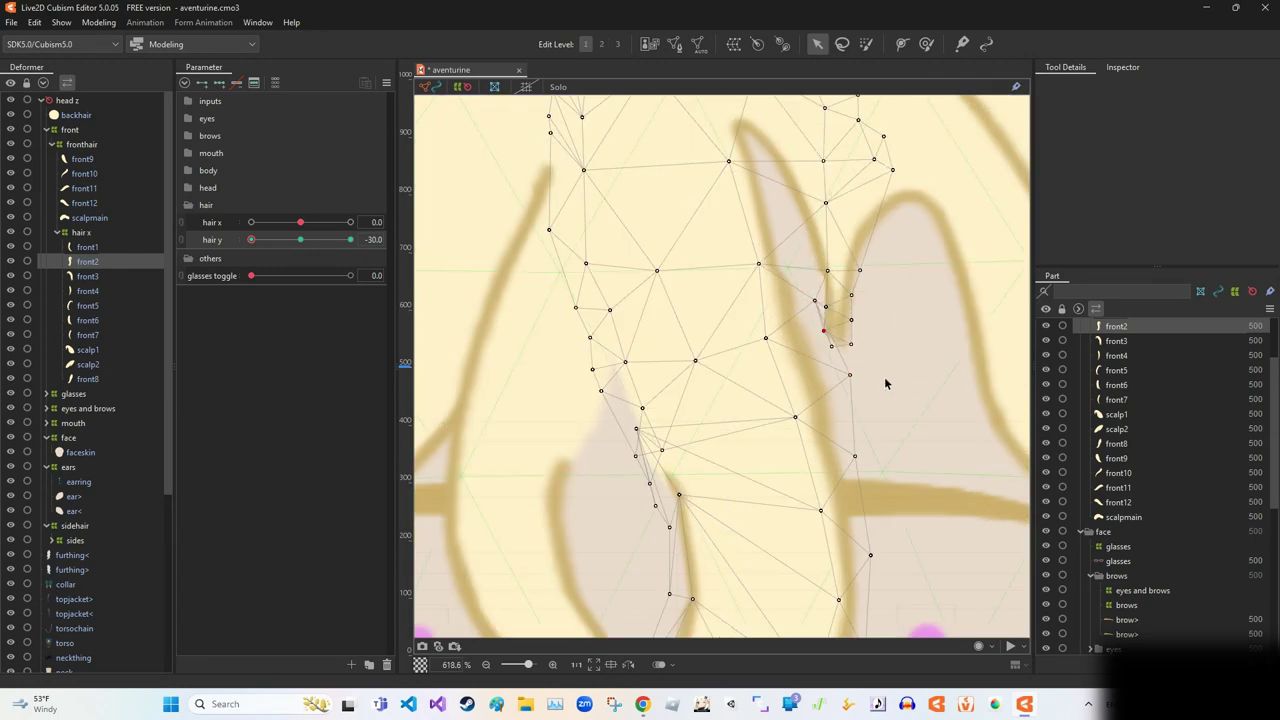
Spread and realign front2's bunched inner-edge vertices beside the gap to front1 at hair y -30.
scroll(813, 309, "down", 4)
scroll(775, 379, "up", 6)
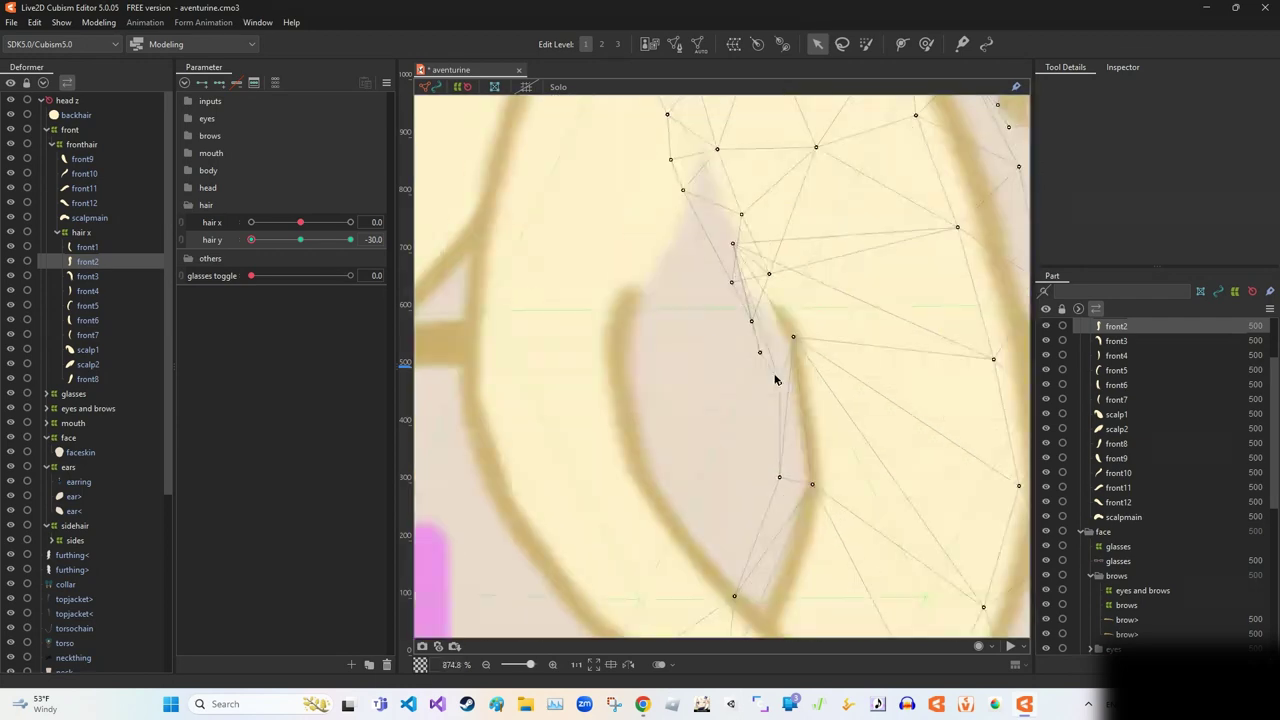
left_click_drag(800, 346, 805, 414)
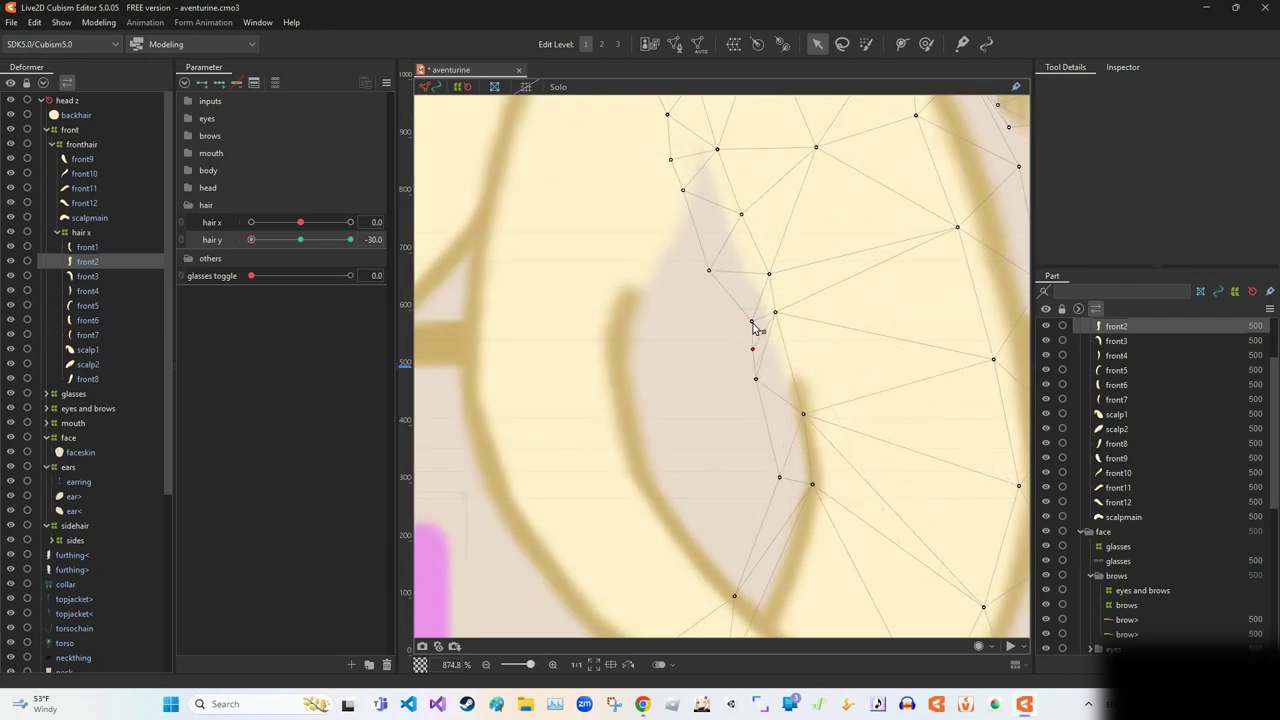
scroll(753, 329, "down", 4)
scroll(703, 275, "down", 6)
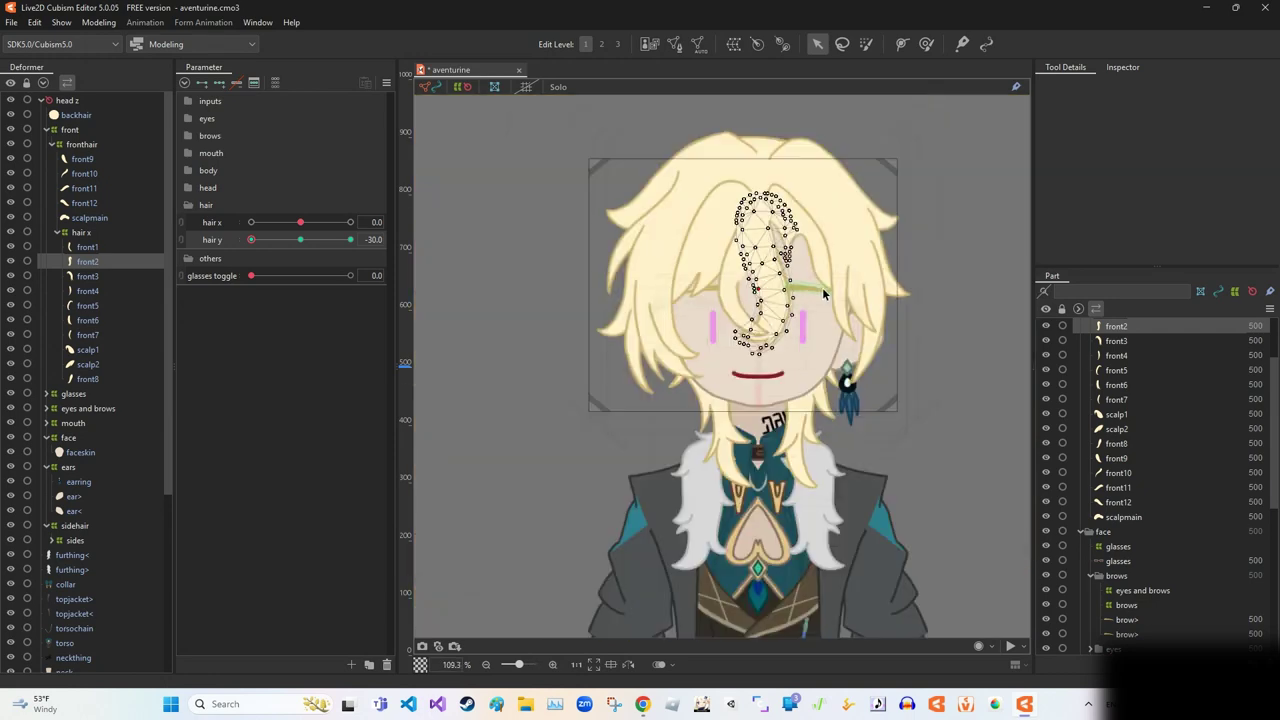
scroll(763, 323, "up", 10)
scroll(813, 296, "down", 10)
left_click(813, 296)
scroll(800, 416, "up", 8)
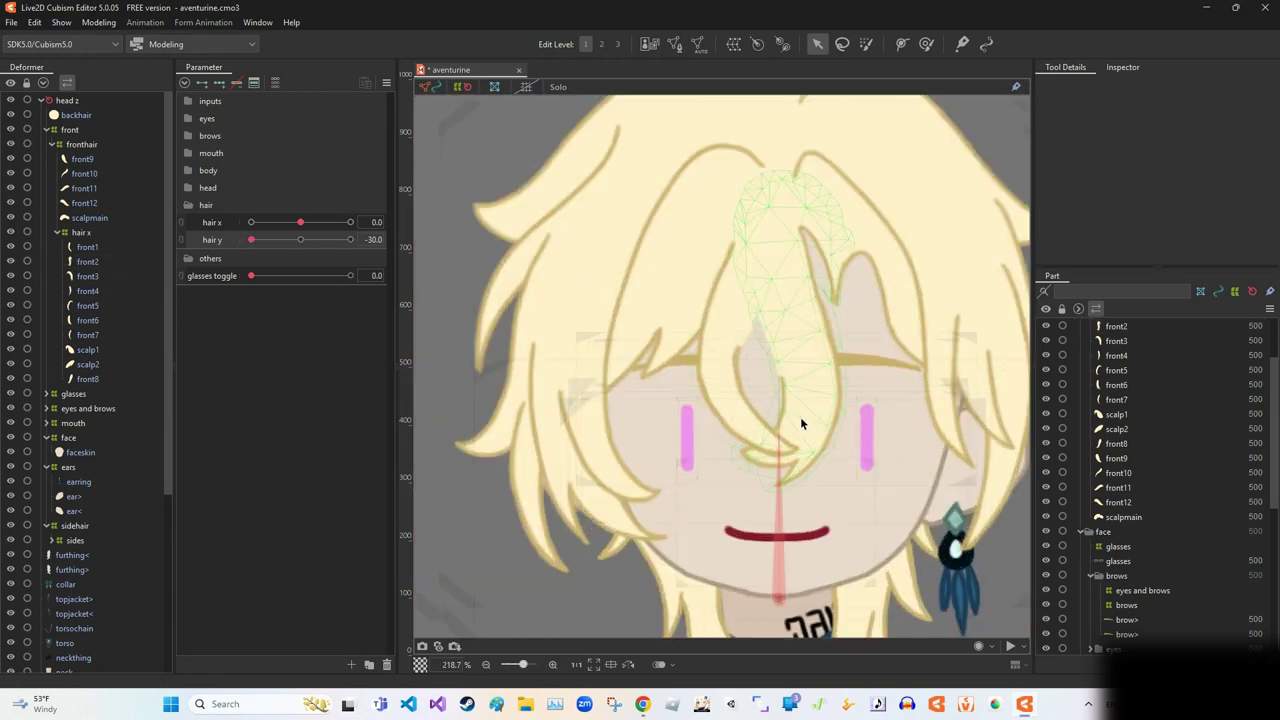
scroll(935, 416, "down", 5)
Set hair y to 30 and adjust the strand vertices around the gap between front1 and front2.
scroll(750, 420, "up", 2)
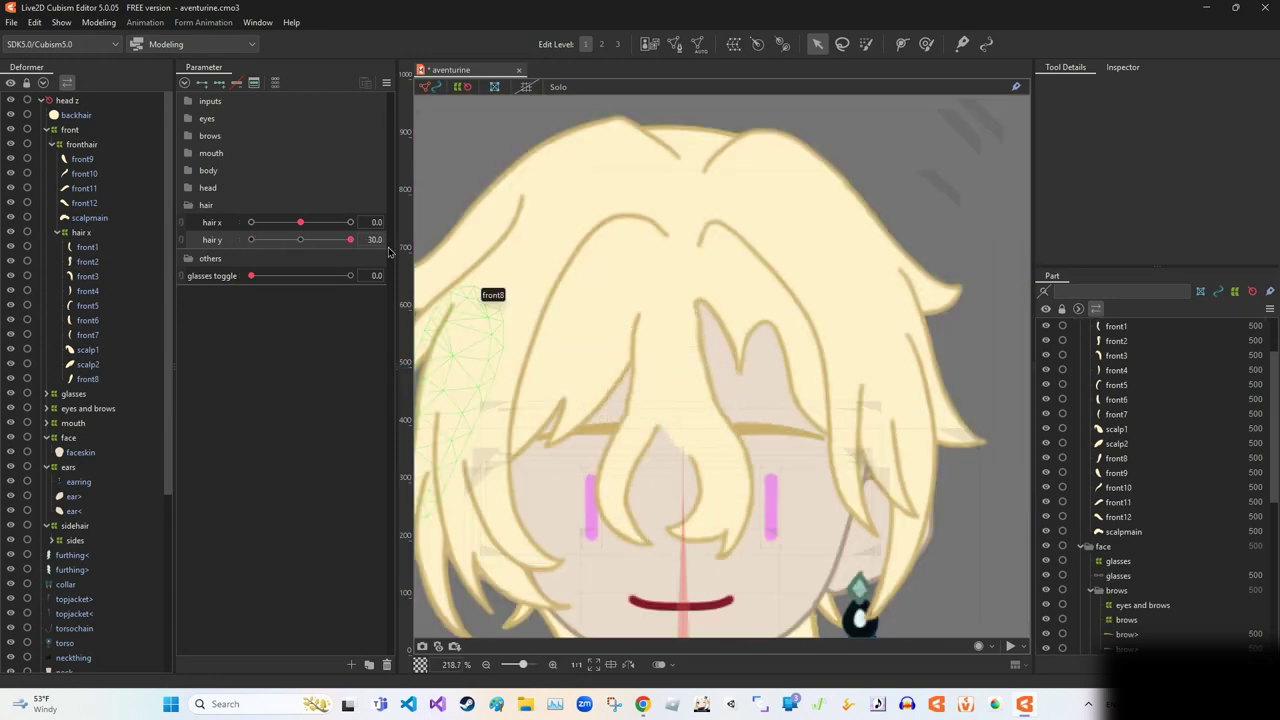
scroll(606, 444, "up", 5)
left_click_drag(675, 404, 612, 392)
left_click_drag(618, 530, 594, 537)
left_click_drag(700, 286, 670, 285)
scroll(690, 292, "down", 6)
scroll(993, 306, "down", 4)
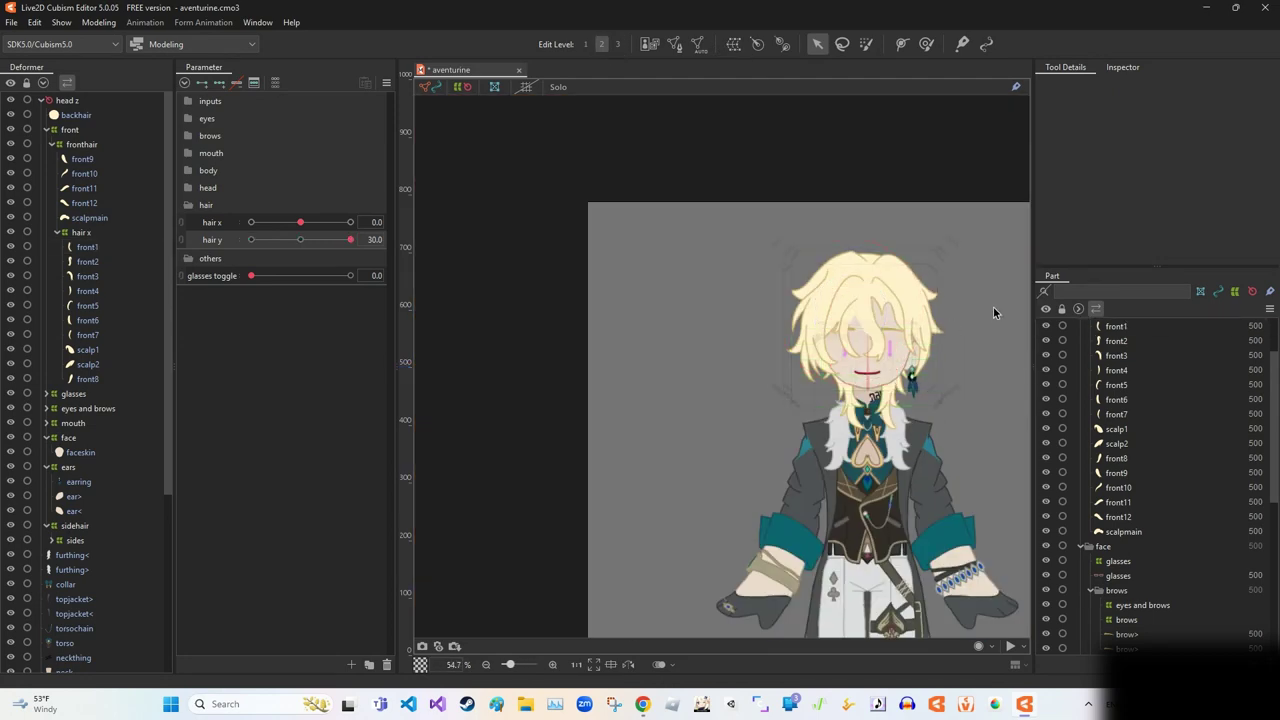
Preview the hair y motion and reshape front1 so it bulges further to the left at hair y -30.
scroll(900, 300, "up", 2)
left_click_drag(350, 239, 291, 240)
left_click(87, 248)
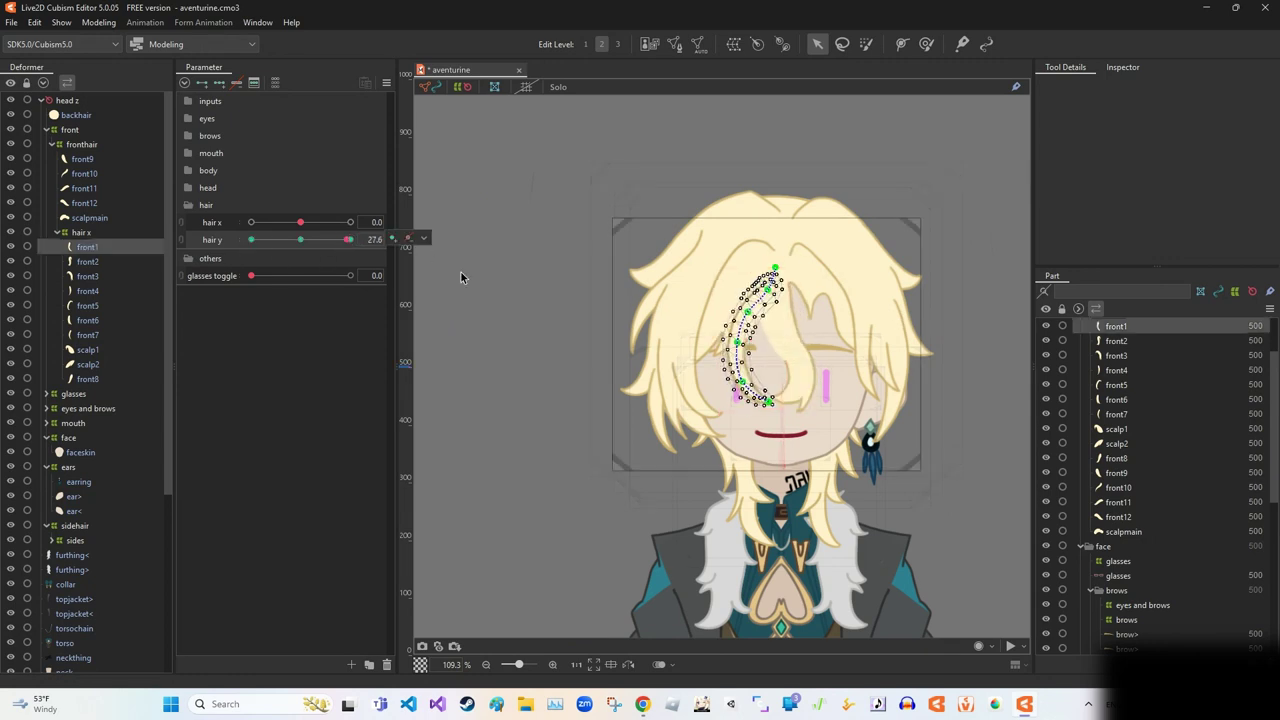
scroll(767, 311, "up", 4)
mouse_move(766, 311)
left_mouse_down()
mouse_move(777, 366)
mouse_move(783, 297)
mouse_move(766, 380)
mouse_move(789, 420)
mouse_move(793, 361)
left_mouse_up()
key("b")
Bend front2's lower half to the right at hair y -30 using an extra deform path point, and adjust its inner-edge vertices.
scroll(887, 109, "up", 4)
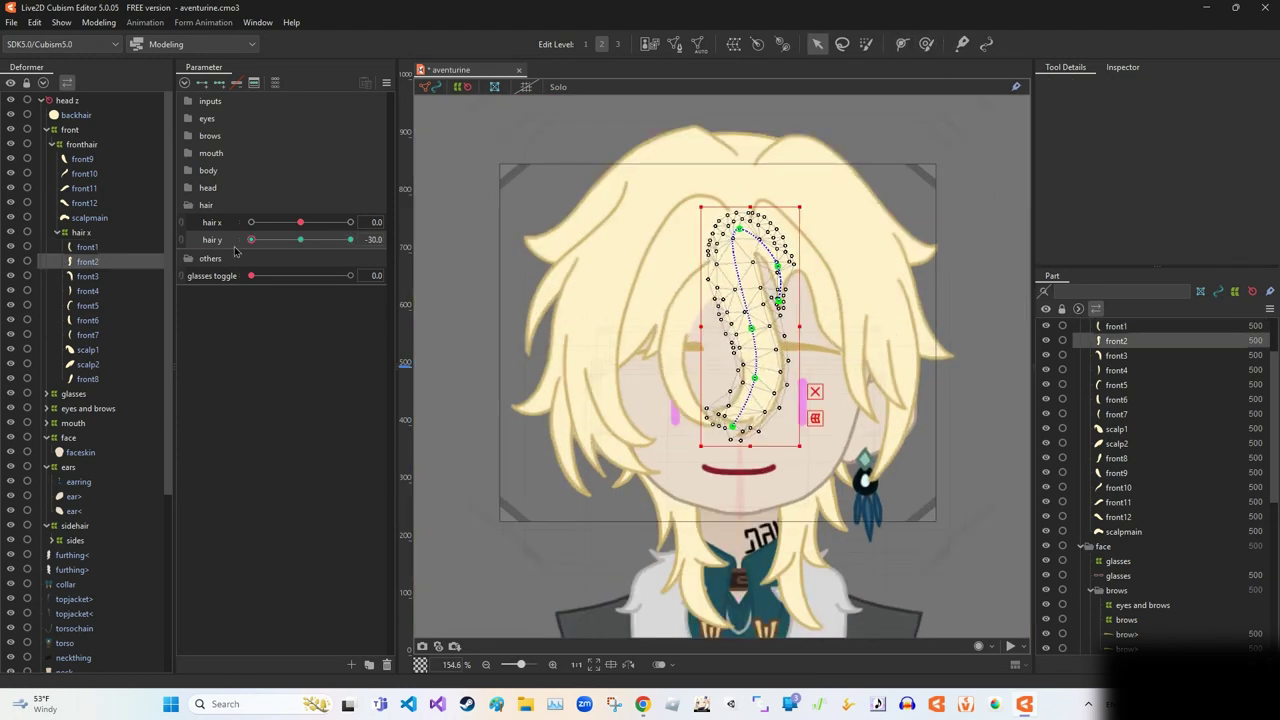
scroll(850, 310, "up", 4)
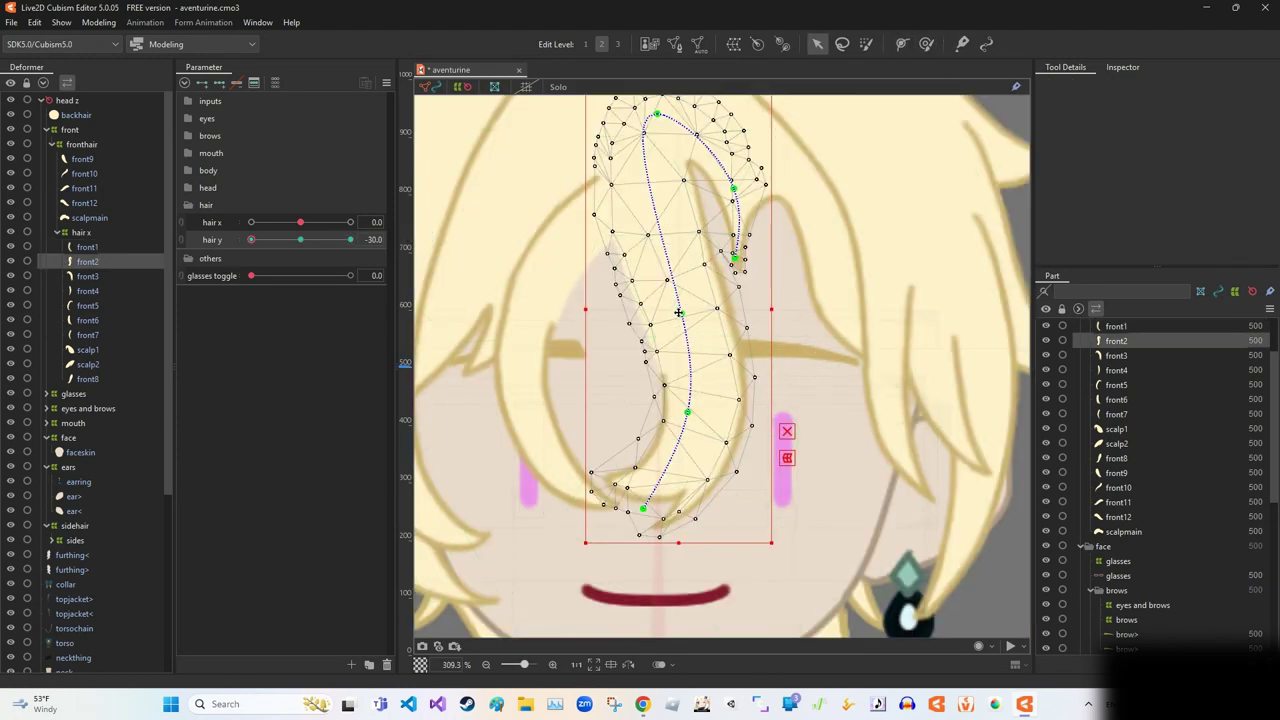
left_click_drag(700, 250, 712, 427)
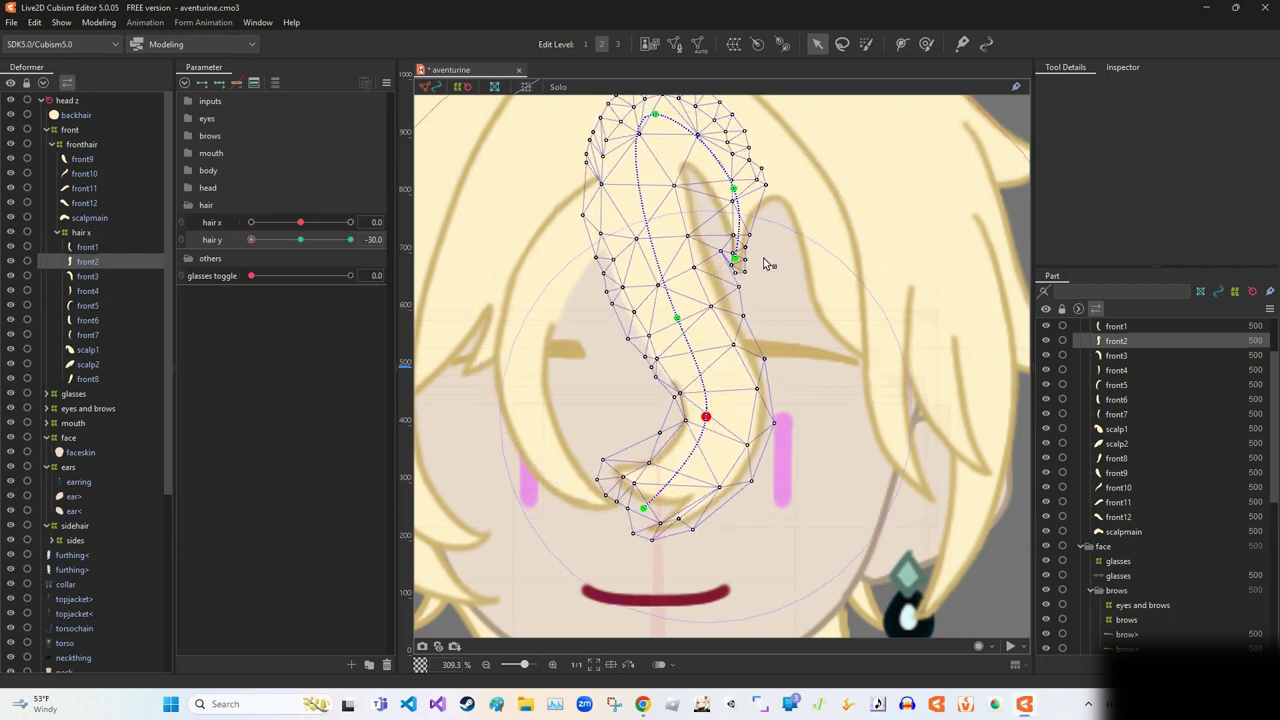
left_click_drag(702, 370, 752, 322)
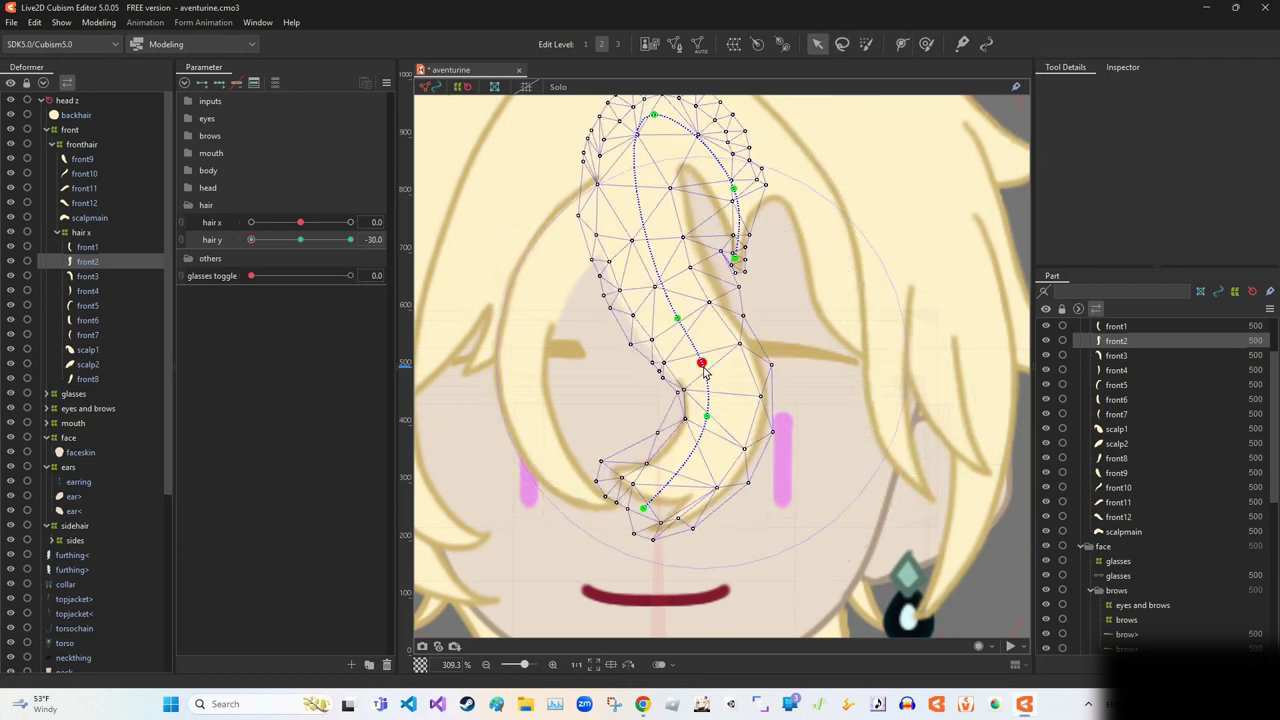
left_click(757, 318)
scroll(740, 350, "up", 2)
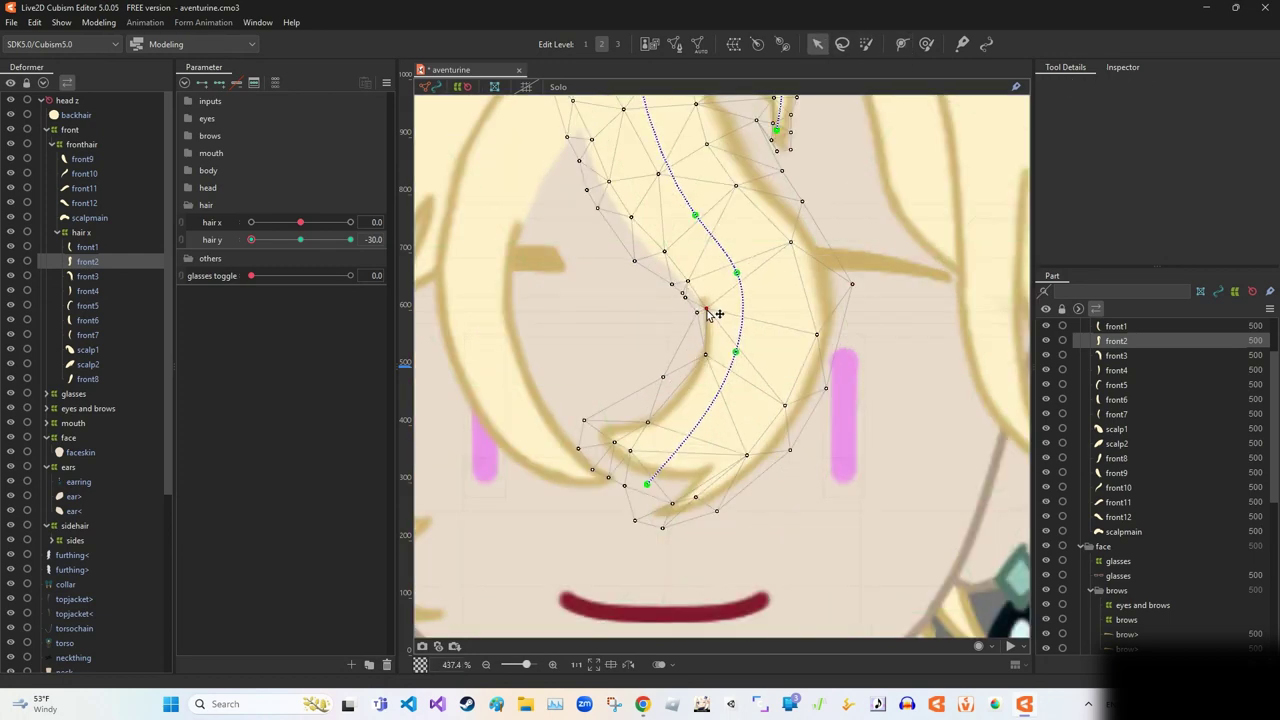
Adjust front2's lower-half vertices and its inner edge beside front1 at hair y -30, and save the model.
scroll(827, 371, "down", 4)
scroll(700, 423, "up", 3)
left_click(700, 423)
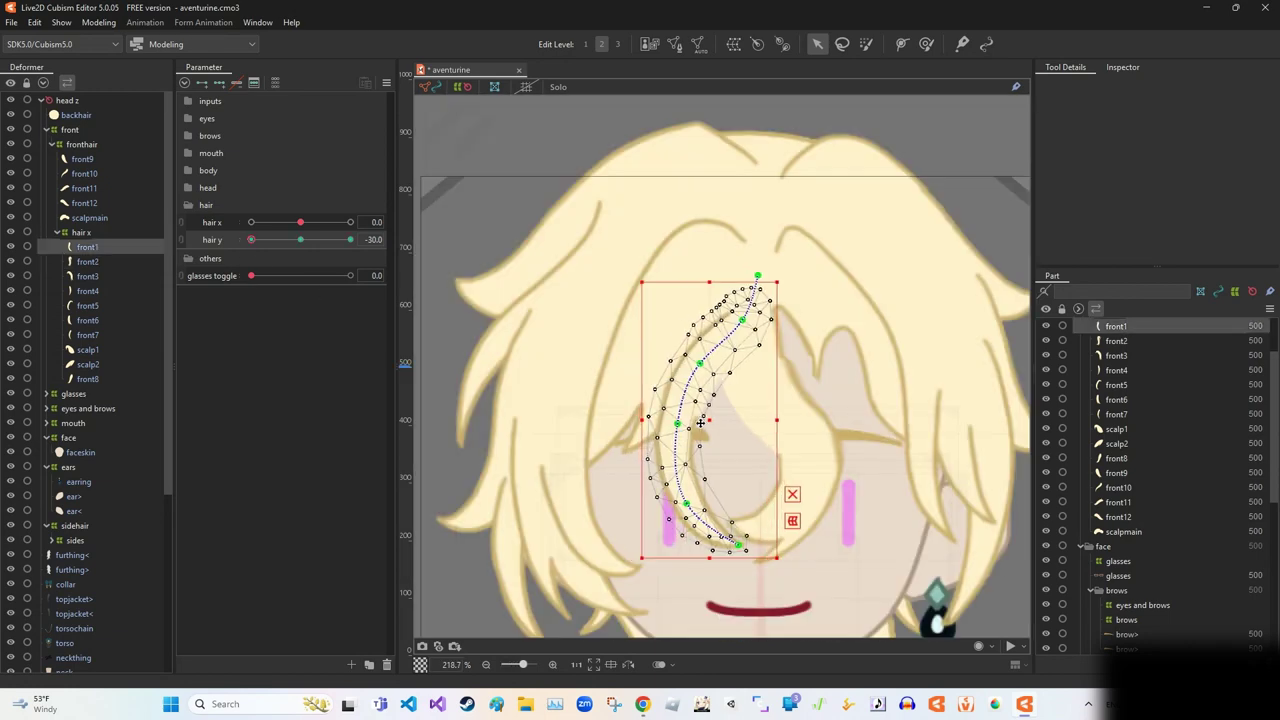
left_click(701, 423)
scroll(800, 410, "up", 4)
scroll(803, 410, "down", 2)
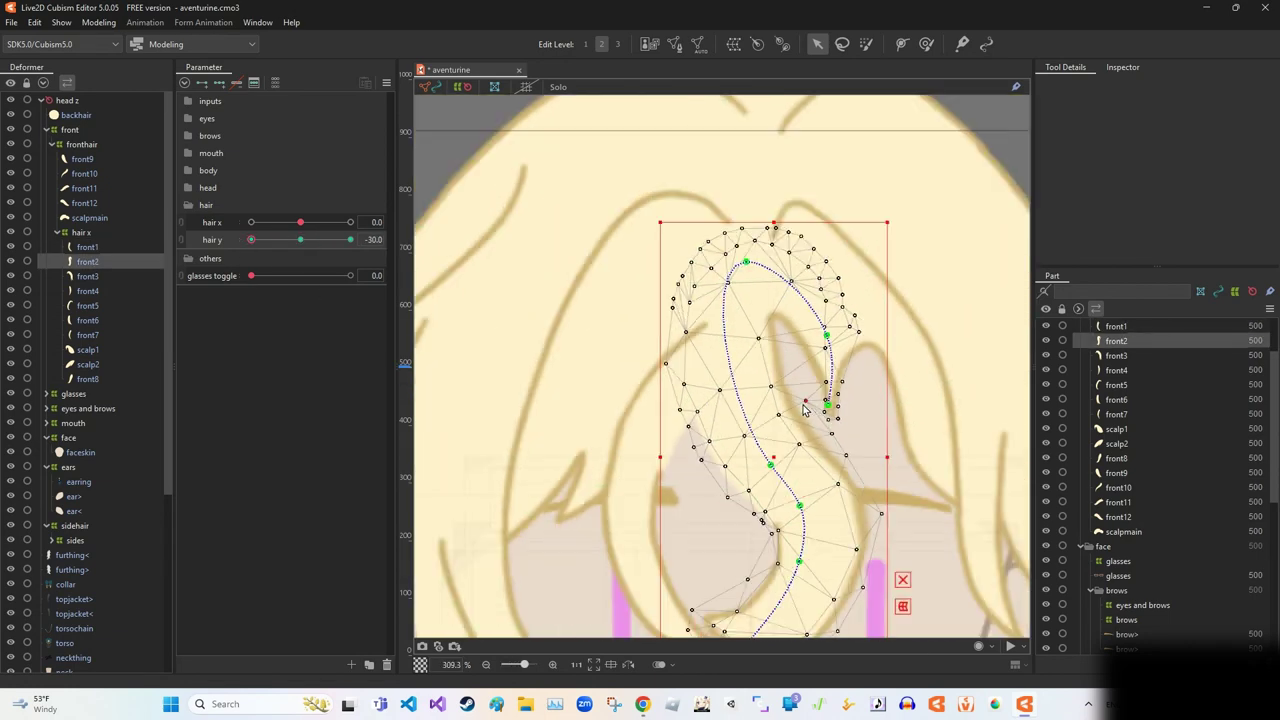
scroll(803, 410, "down", 4)
scroll(803, 410, "up", 3)
mouse_move(770, 330)
left_mouse_down()
mouse_move(837, 503)
mouse_move(729, 446)
left_mouse_up()
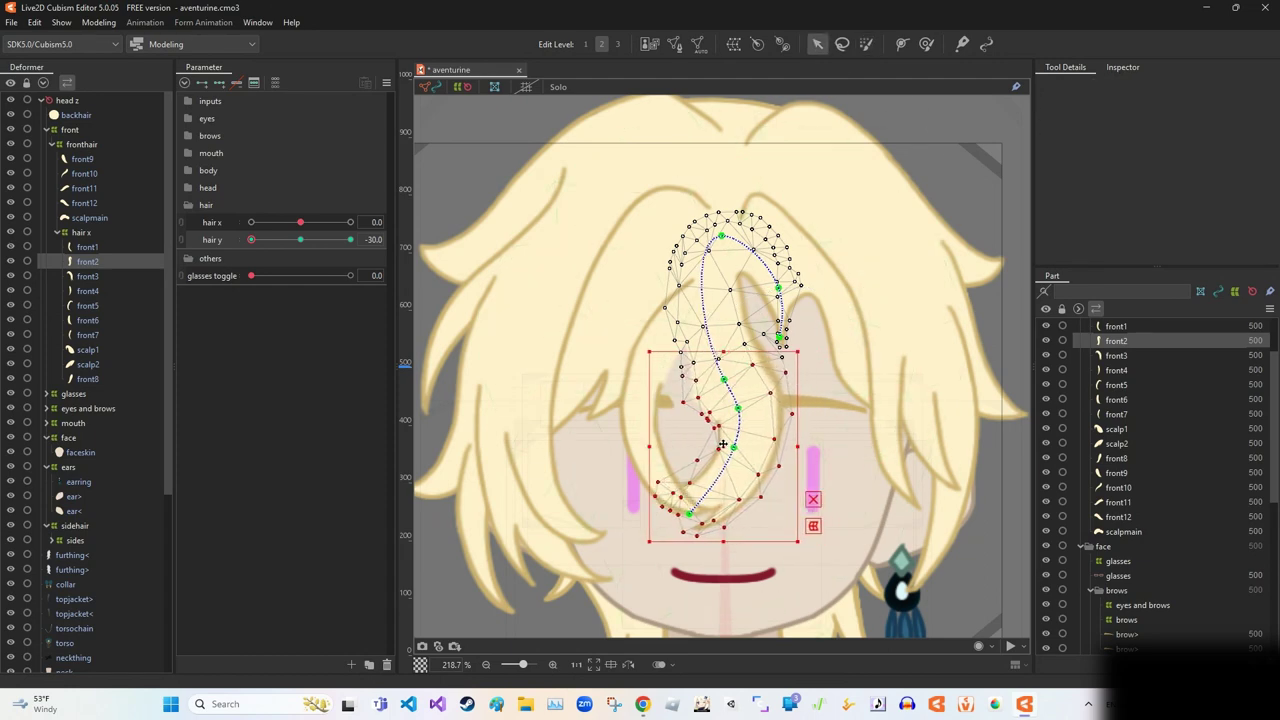
scroll(700, 371, "up", 3)
left_click(818, 46)
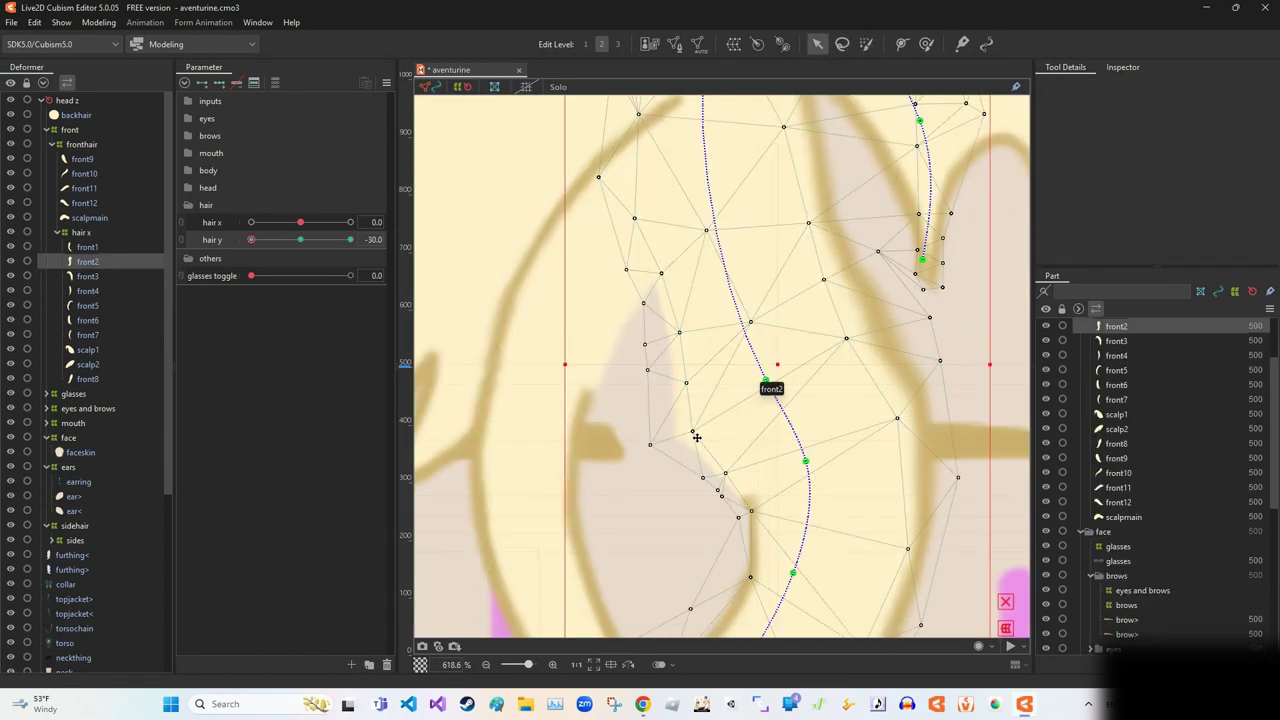
scroll(692, 392, "down", 1)
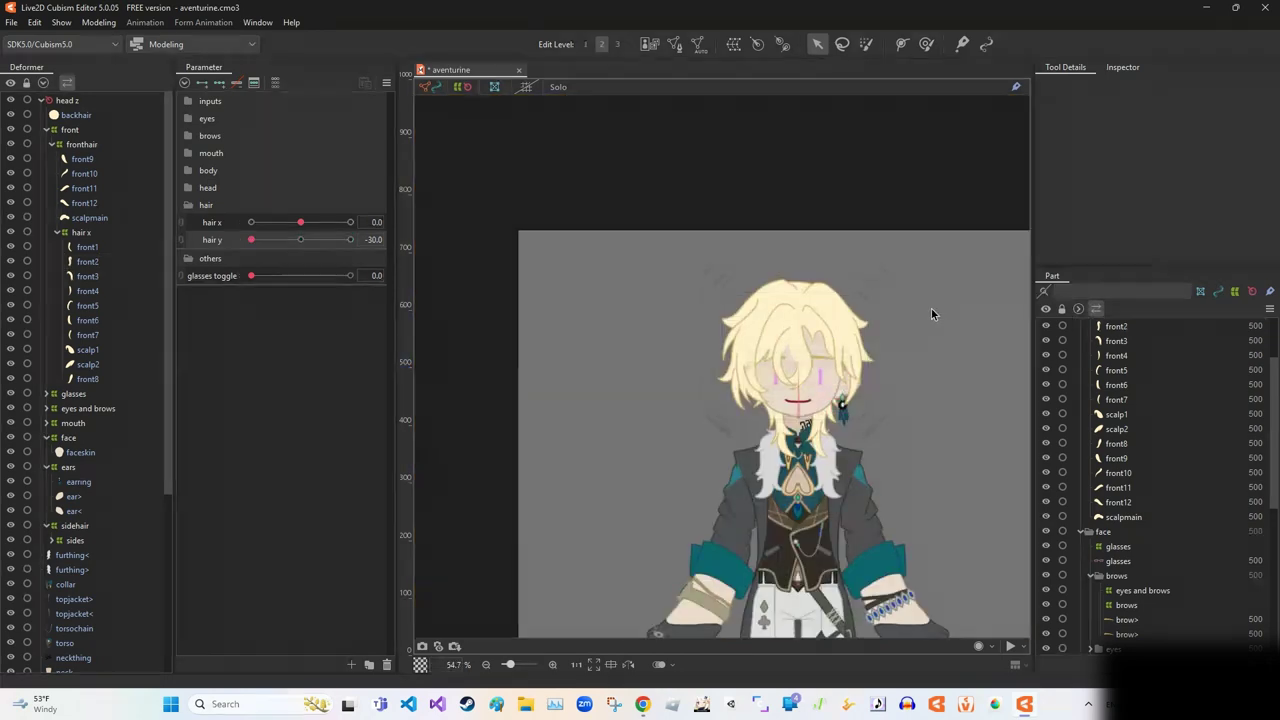
scroll(860, 372, "down", 4)
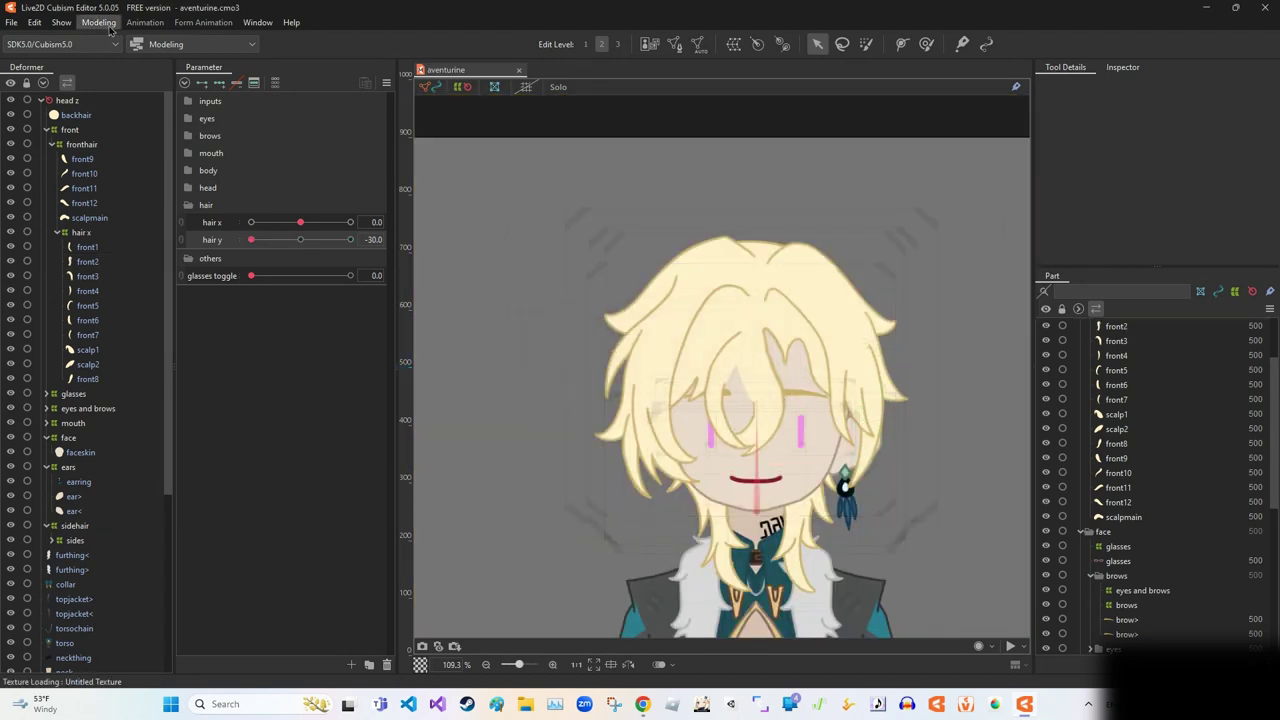
In the physics settings, add a group named hair x using the hair x input preset and the hair x physics model preset.
left_click(98, 22)
left_click(150, 265)
left_click(256, 153)
left_click(701, 357)
left_click(654, 449)
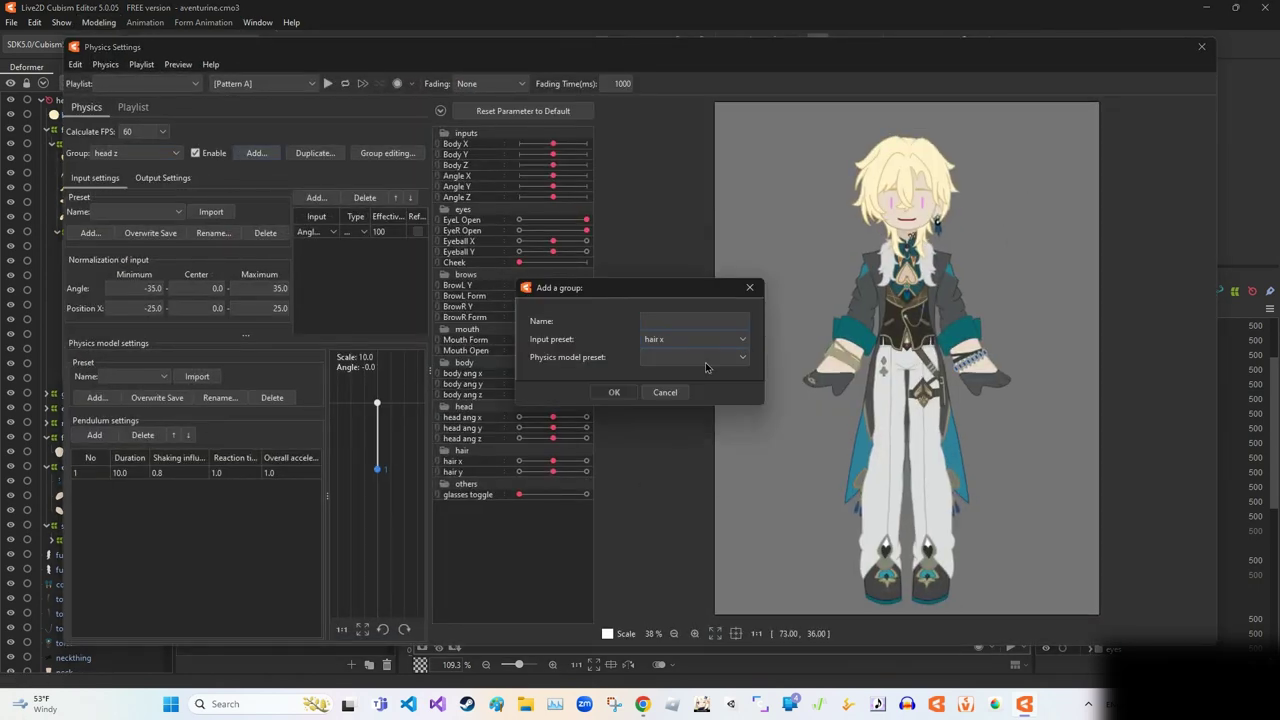
left_click(705, 359)
left_click(685, 464)
left_click(614, 392)
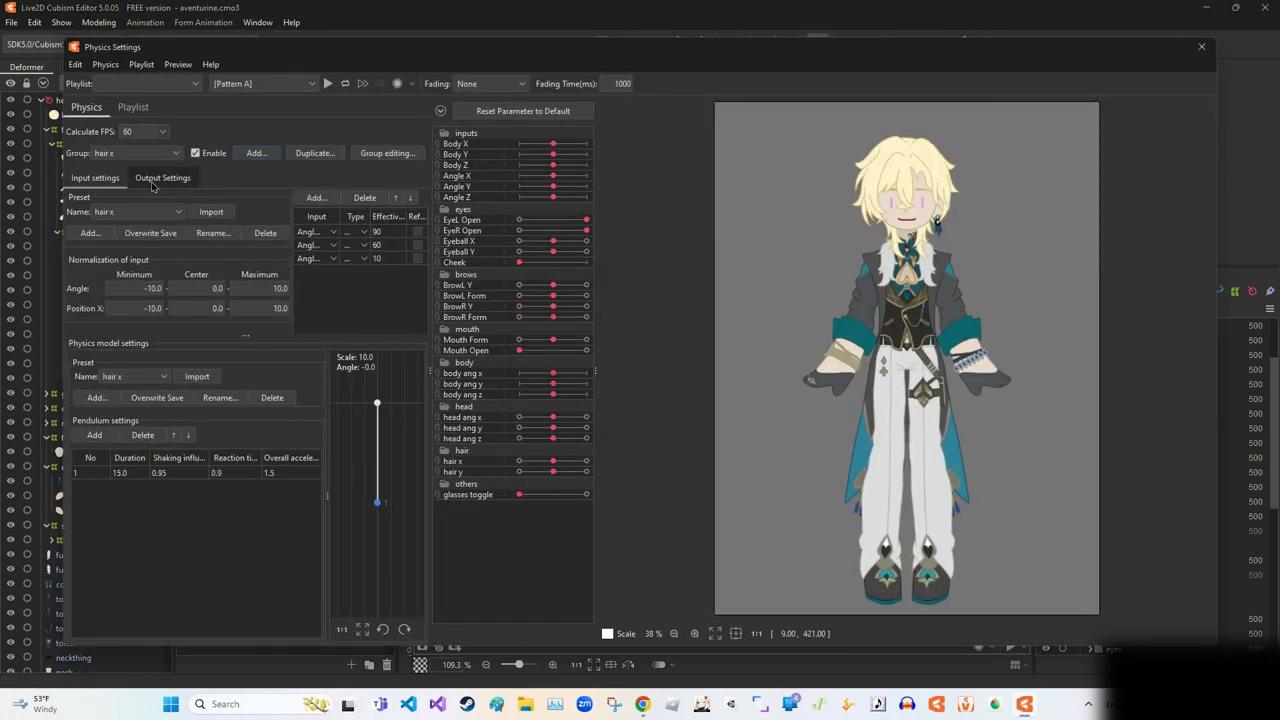
Add the hair x parameter as the hair x group's output and fit its magnification to the parameter range.
left_click(162, 177)
left_click(87, 197)
left_click(590, 505)
left_click(614, 523)
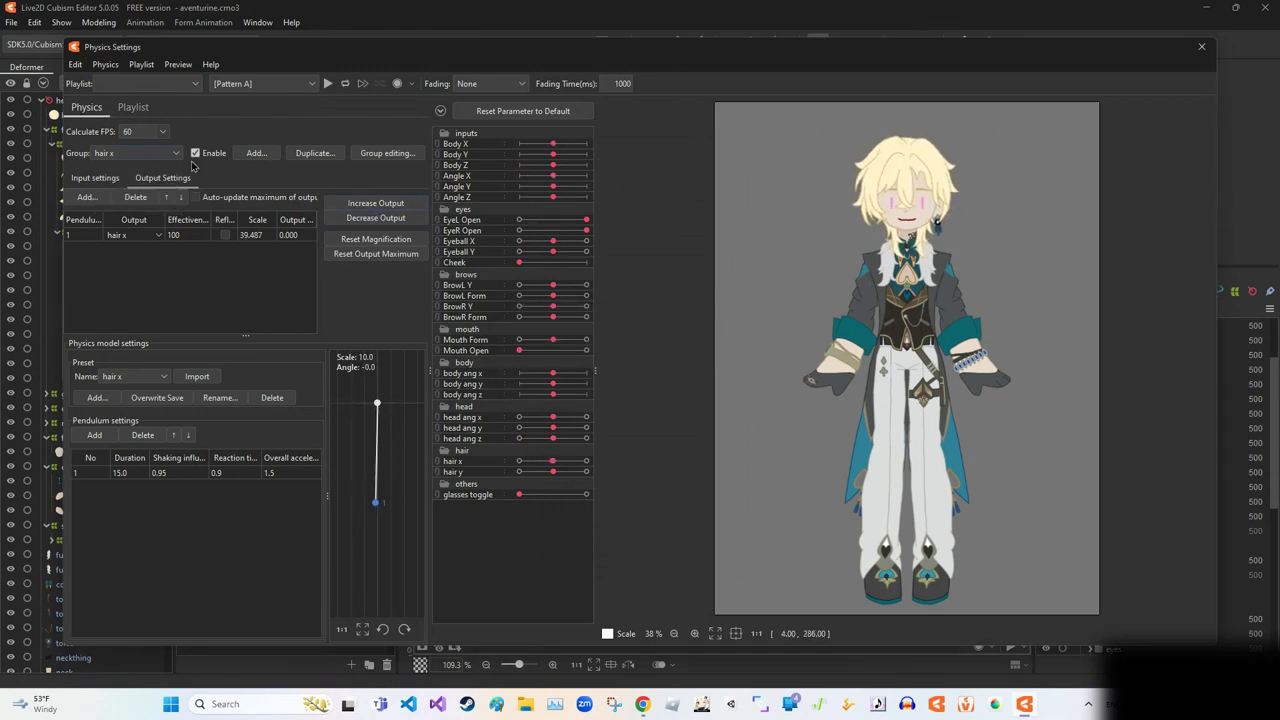
Add a physics group named hair y with the hair y input preset and the hair x physics model preset.
left_click(256, 153)
left_click(695, 339)
left_click(660, 462)
left_click(705, 357)
left_click(656, 560)
left_click(670, 318)
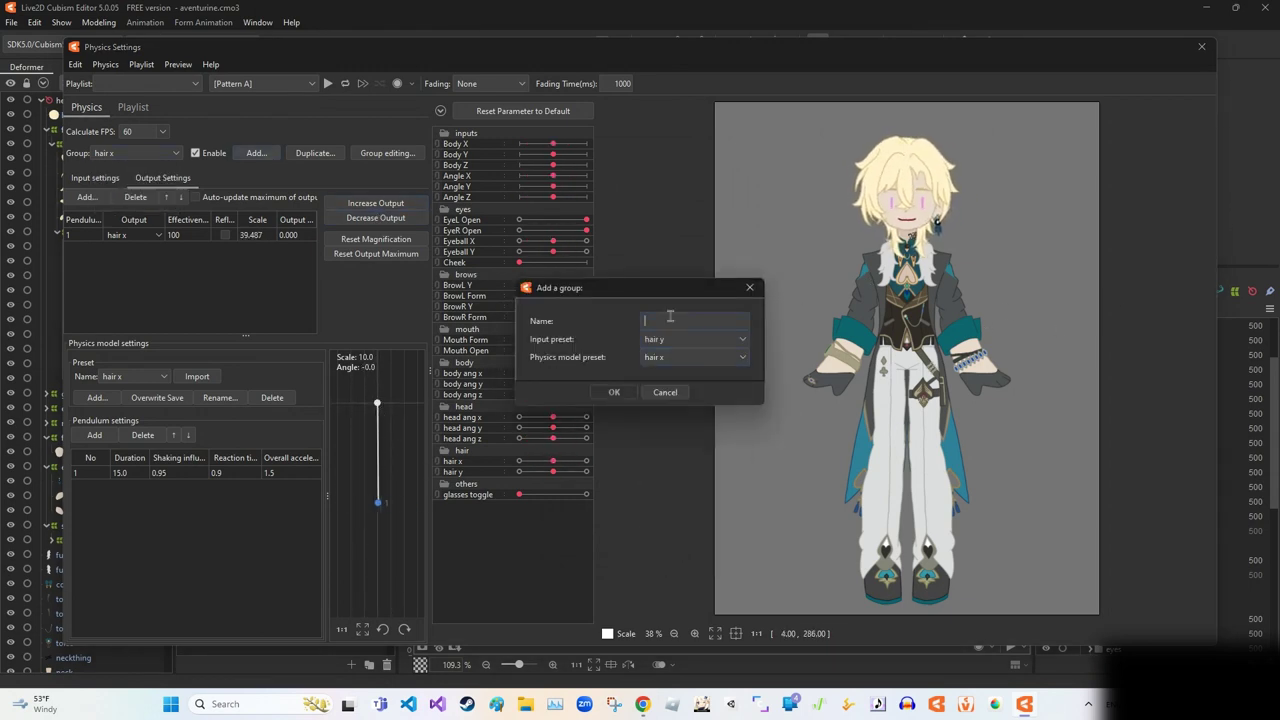
left_click(614, 392)
left_click(333, 233)
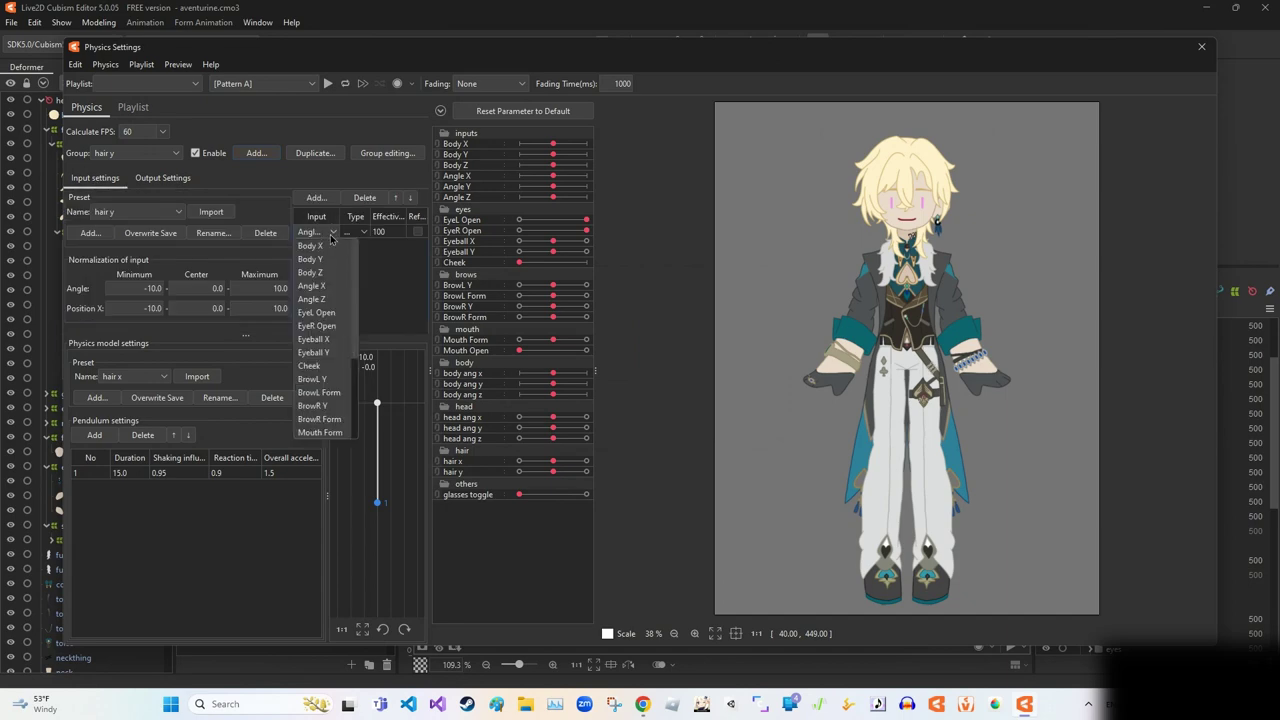
Add the hair y parameter as the hair y group's output, fit its magnification to the parameter range, and close the physics settings.
left_click(163, 177)
left_click(87, 197)
scroll(640, 350, "down", 1)
left_click(714, 470)
left_click(608, 523)
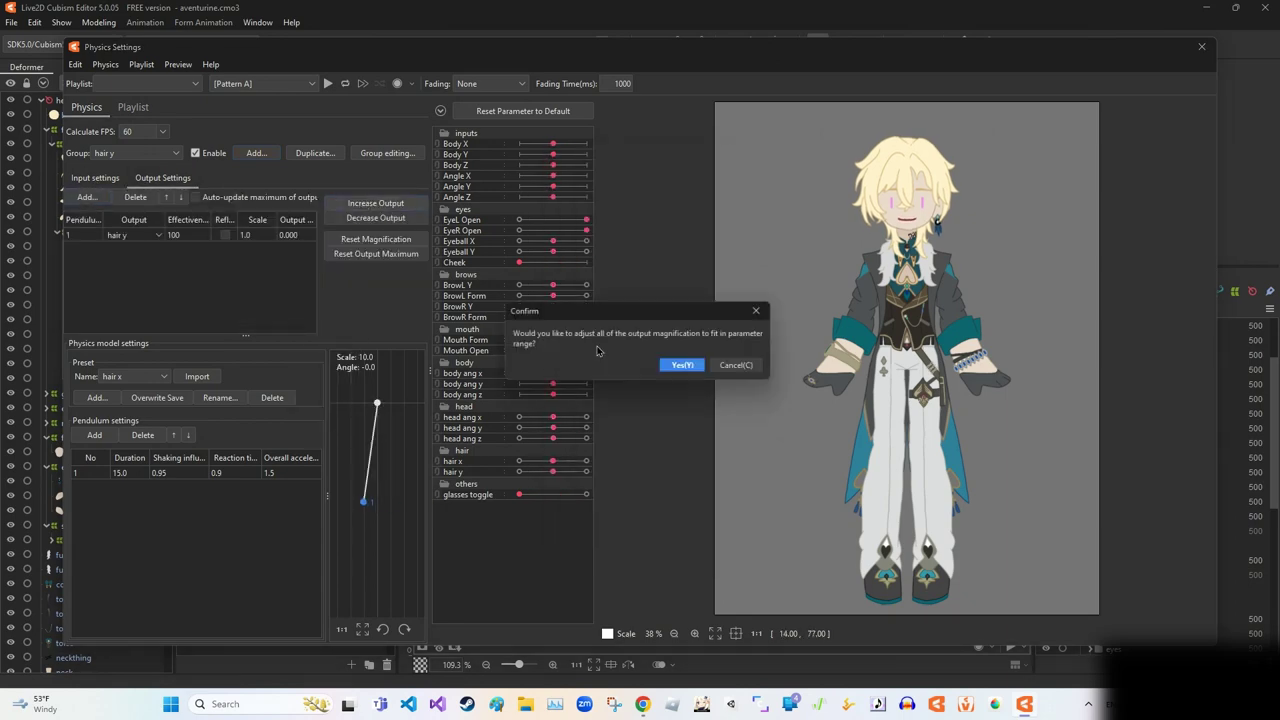
left_click(681, 364)
left_click(1200, 48)
Create a deform path on front2 at edit level 3 and shift its middle to the left at hair y -30.
scroll(716, 395, "up", 5)
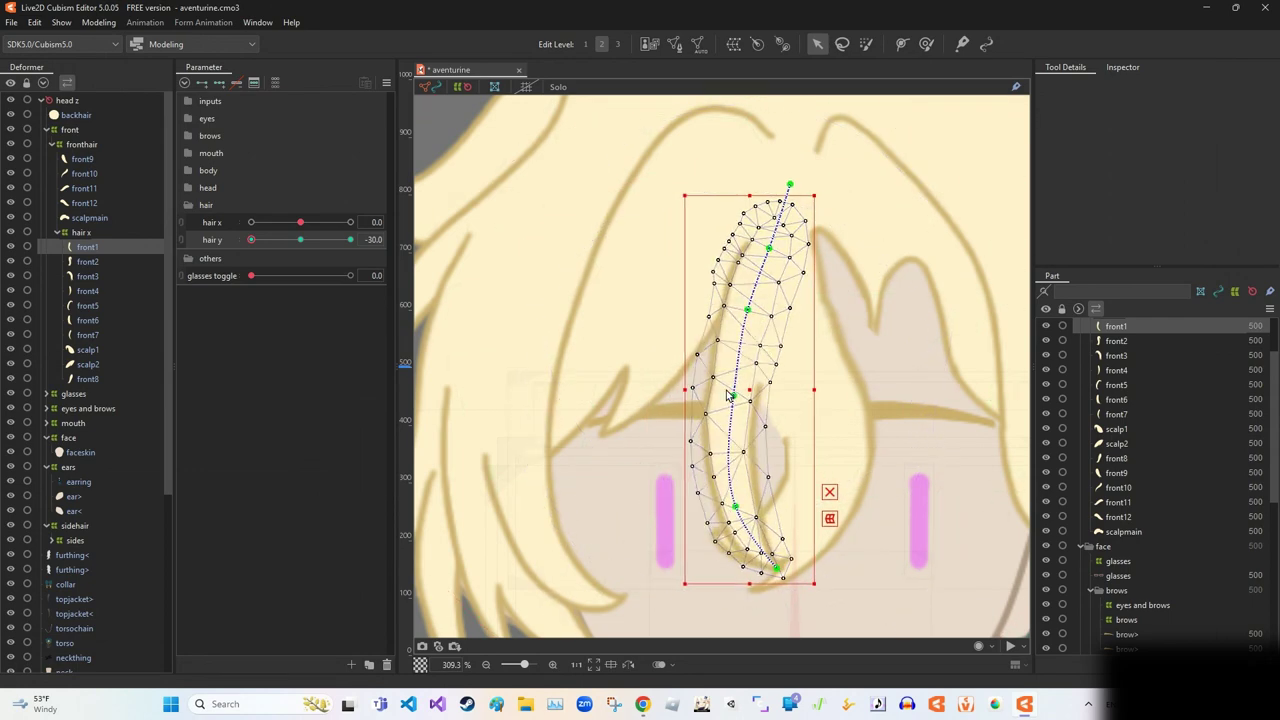
left_click(810, 385)
key("3")
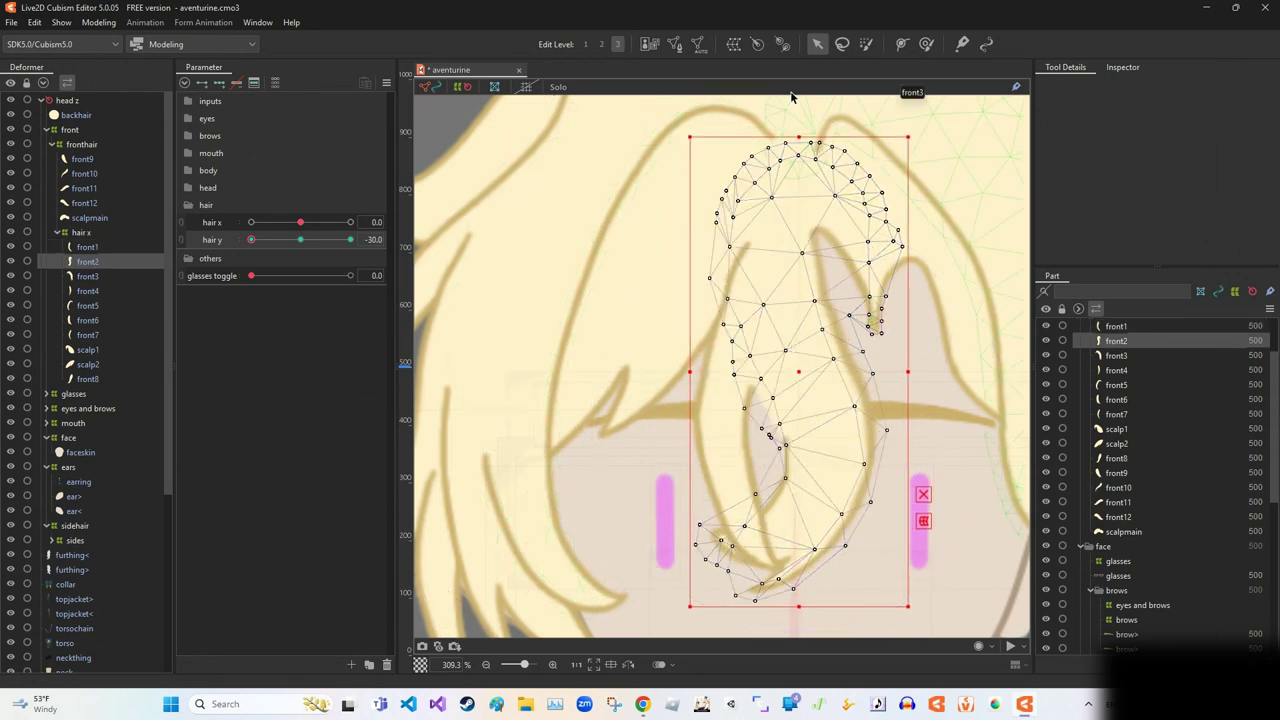
left_click(901, 43)
left_click(779, 566)
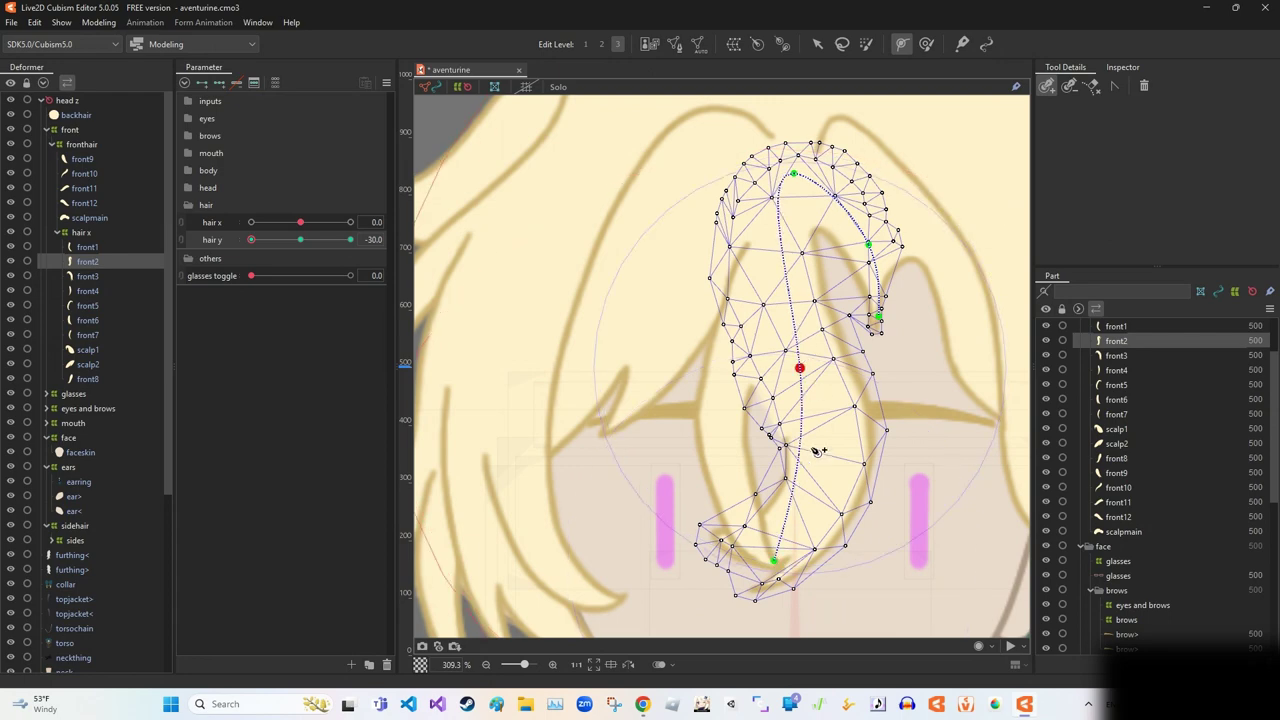
key("v")
left_click(805, 373)
left_click_drag(805, 373, 800, 373)
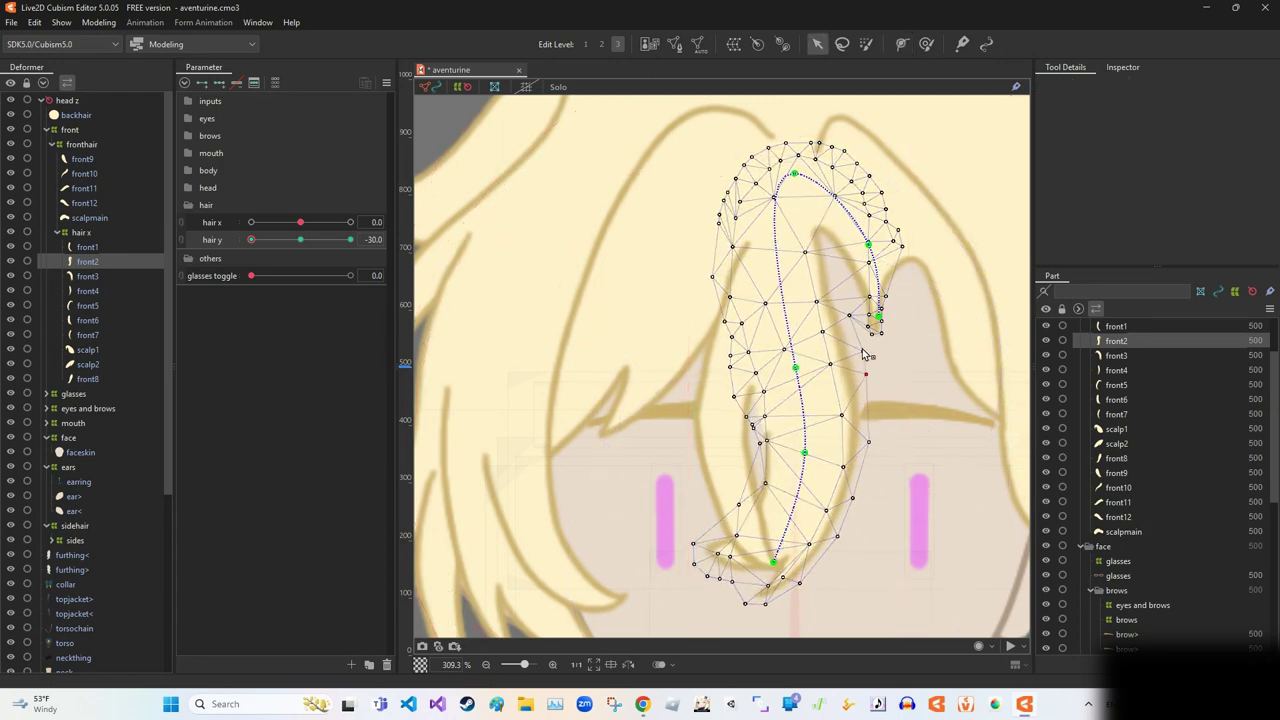
scroll(913, 258, "down", 5)
Shift front2's lower half toward front1 at hair y 30 to narrow the gap between the strands, and save the model.
scroll(913, 258, "up", 2)
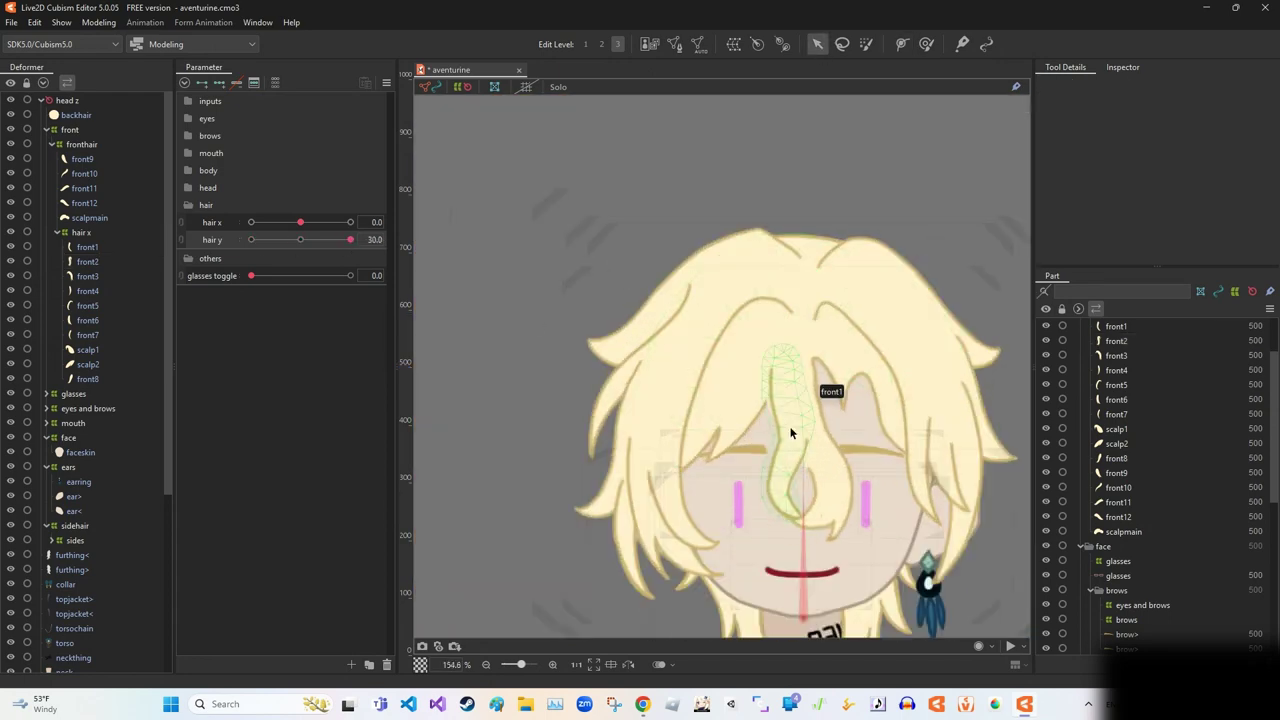
left_click(796, 430)
left_click(835, 449)
scroll(835, 449, "up", 2)
mouse_move(850, 372)
left_mouse_down()
mouse_move(760, 400)
mouse_move(826, 374)
left_mouse_up()
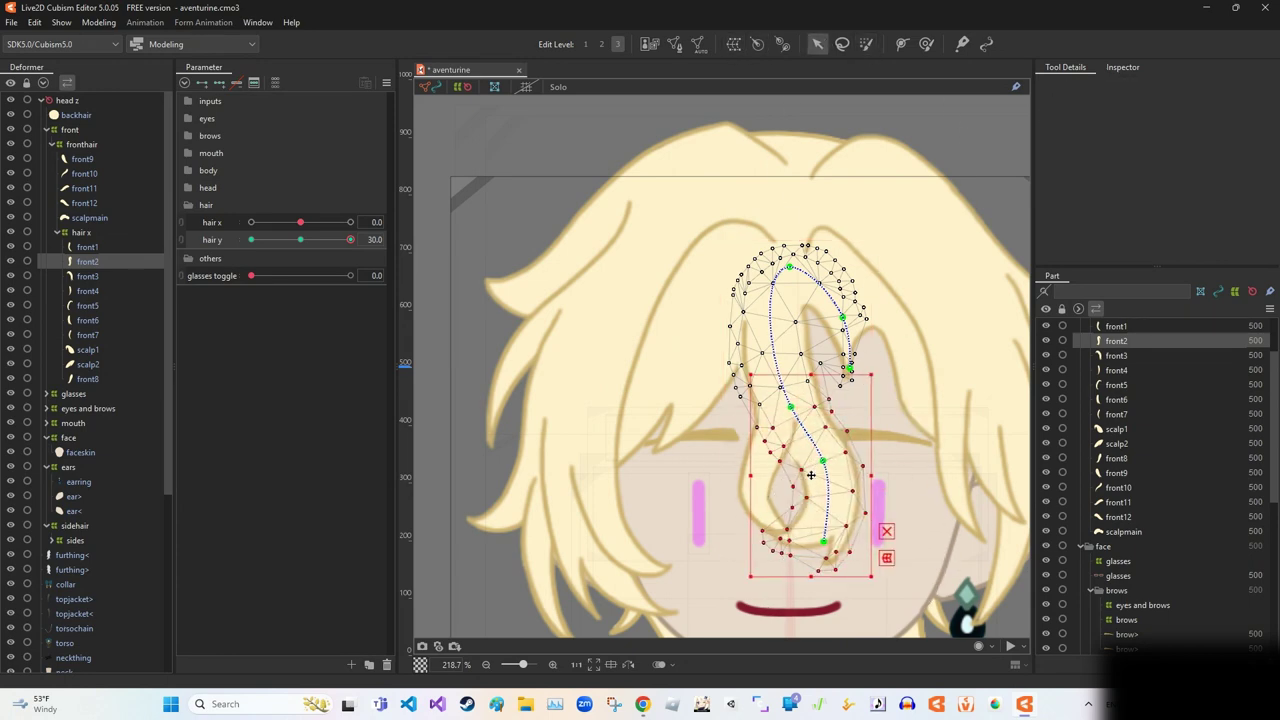
scroll(817, 388, "down", 4)
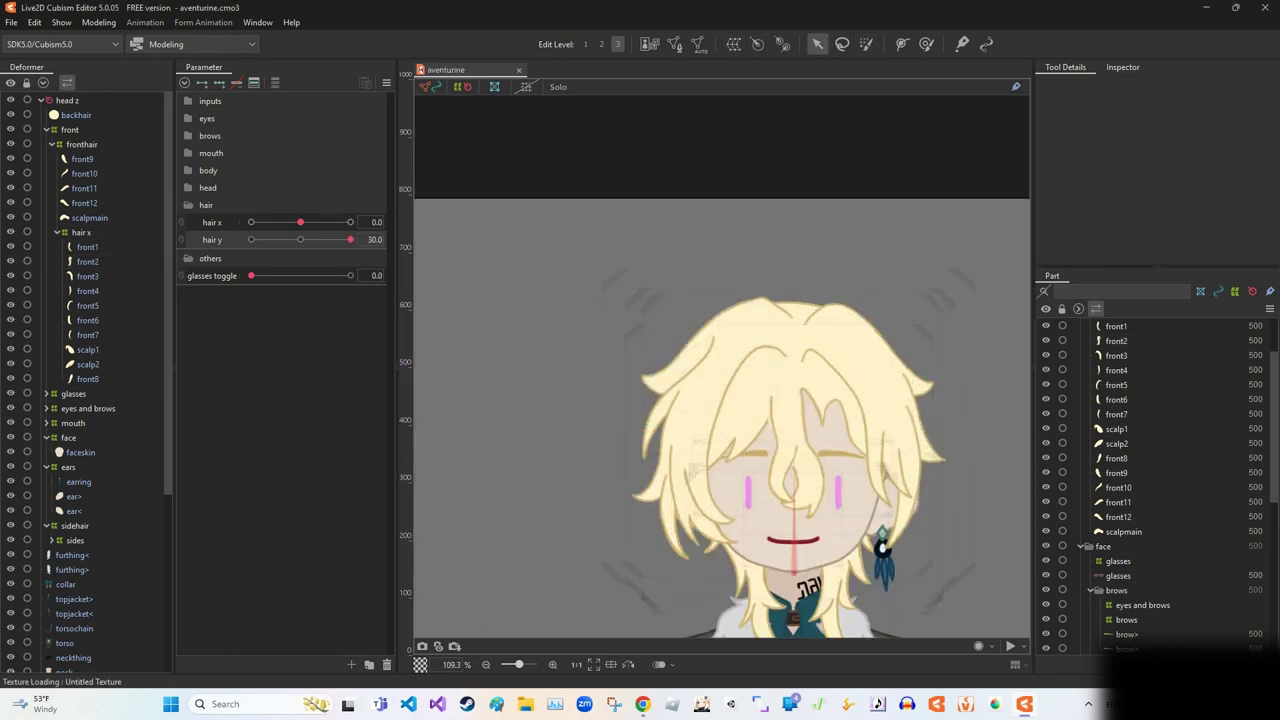
Preview the model in the physics settings and examine how the front hair strands respond to the hair y motion.
left_click(98, 22)
left_click(130, 297)
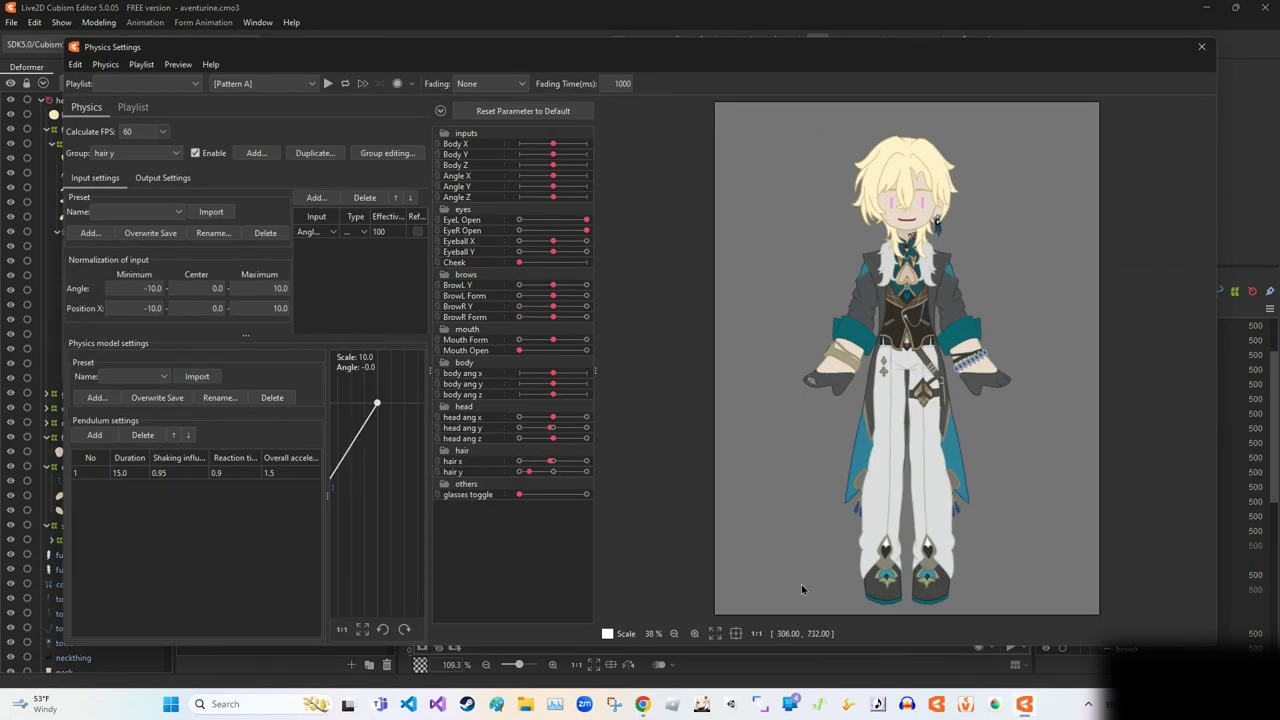
left_click(1201, 46)
right_click(250, 240)
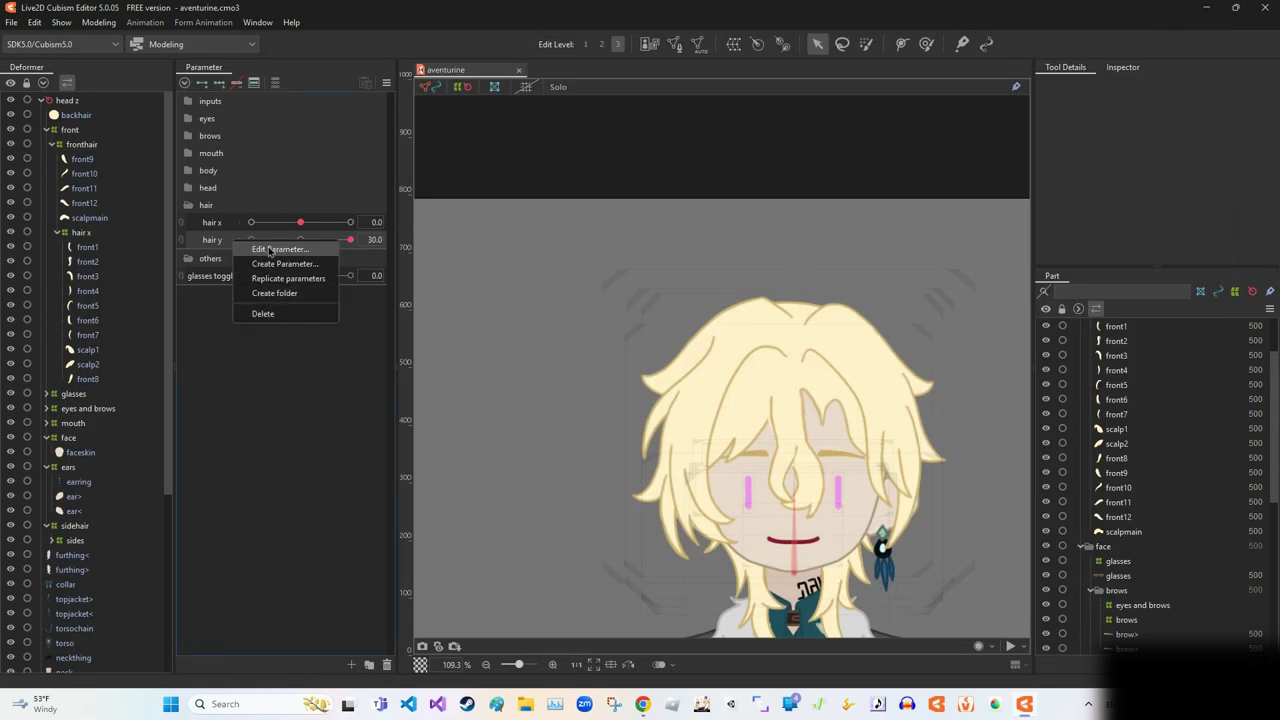
left_click(213, 239)
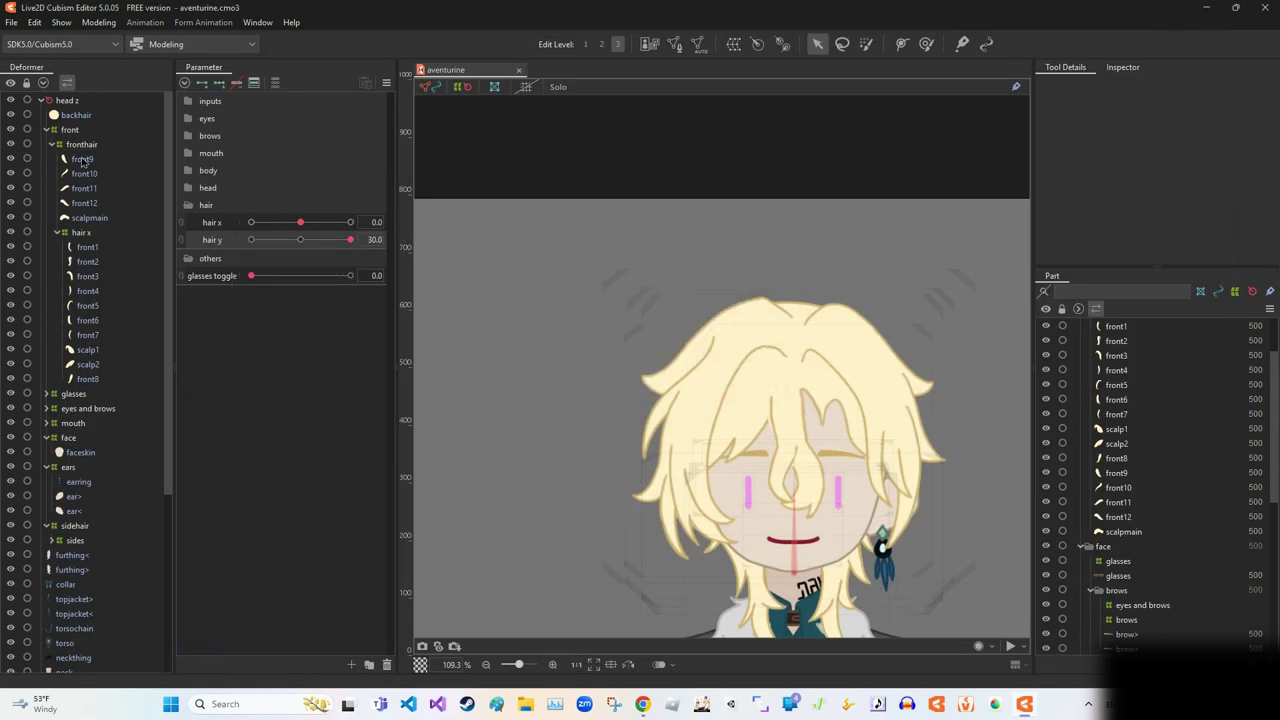
left_click(98, 22)
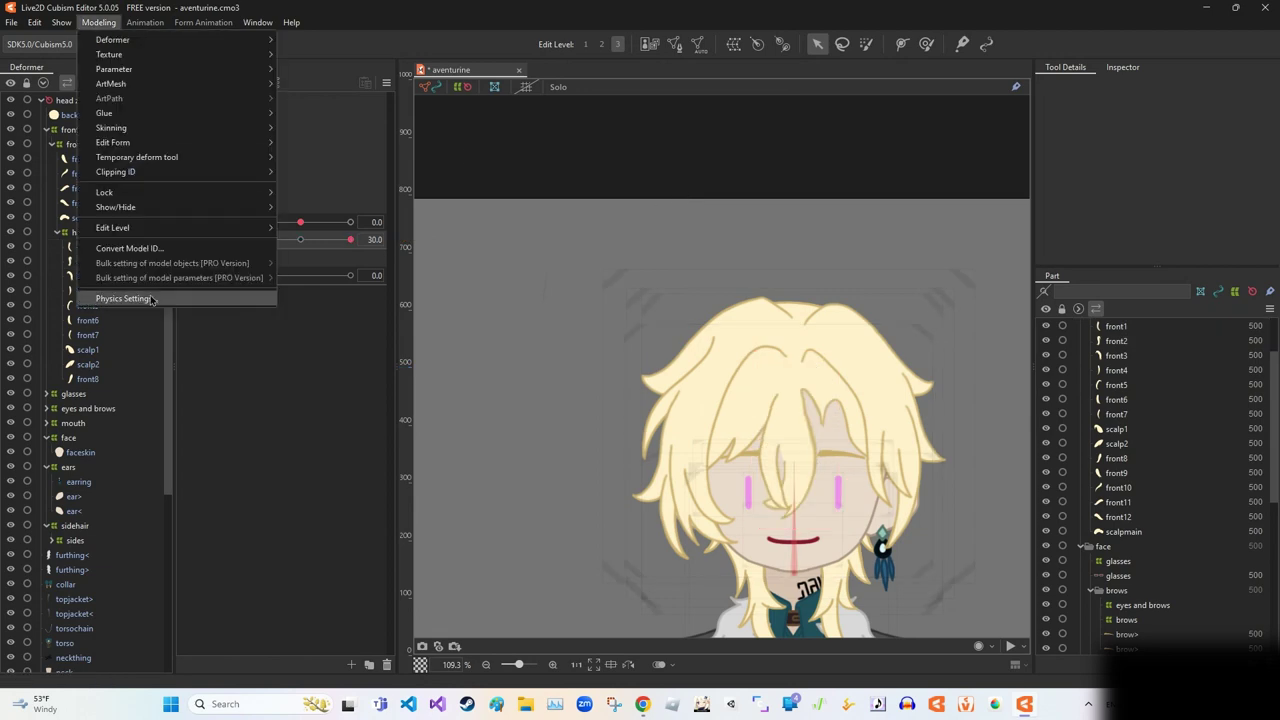
left_click(128, 296)
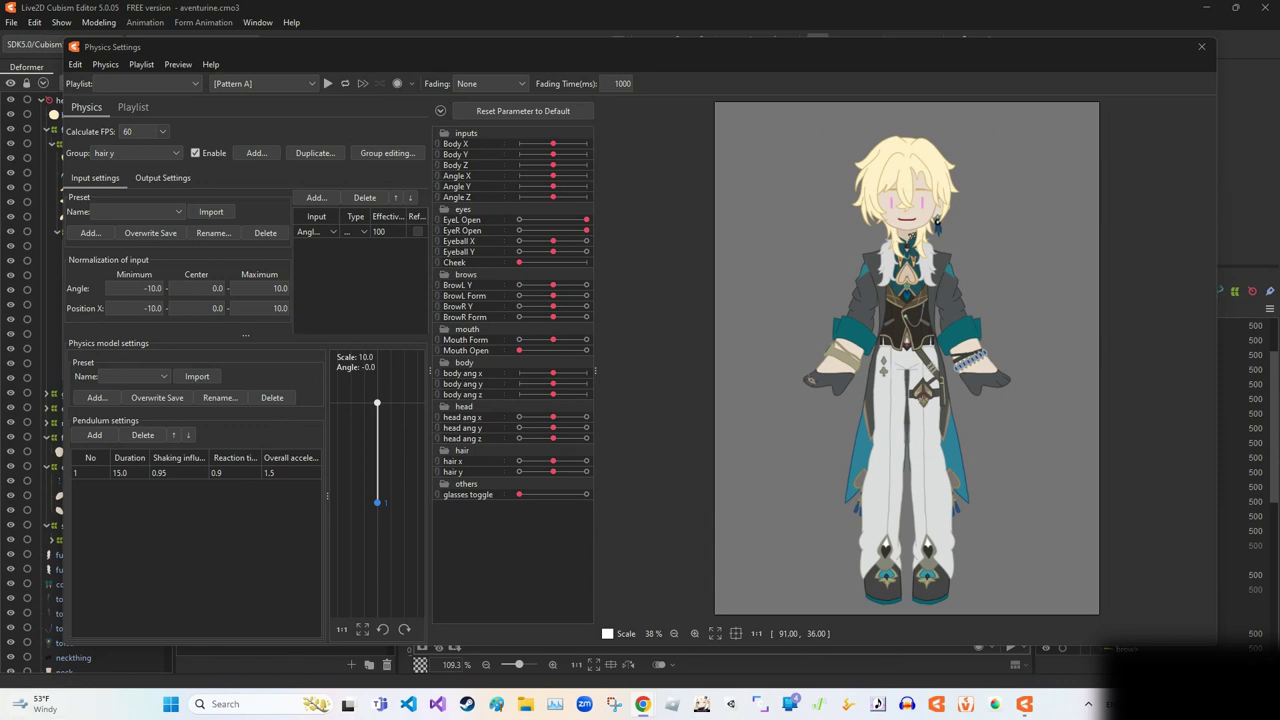
left_click(1202, 48)
Rework front1's shape at hair y -30 using two additional deform path points along the strand.
left_click(800, 410)
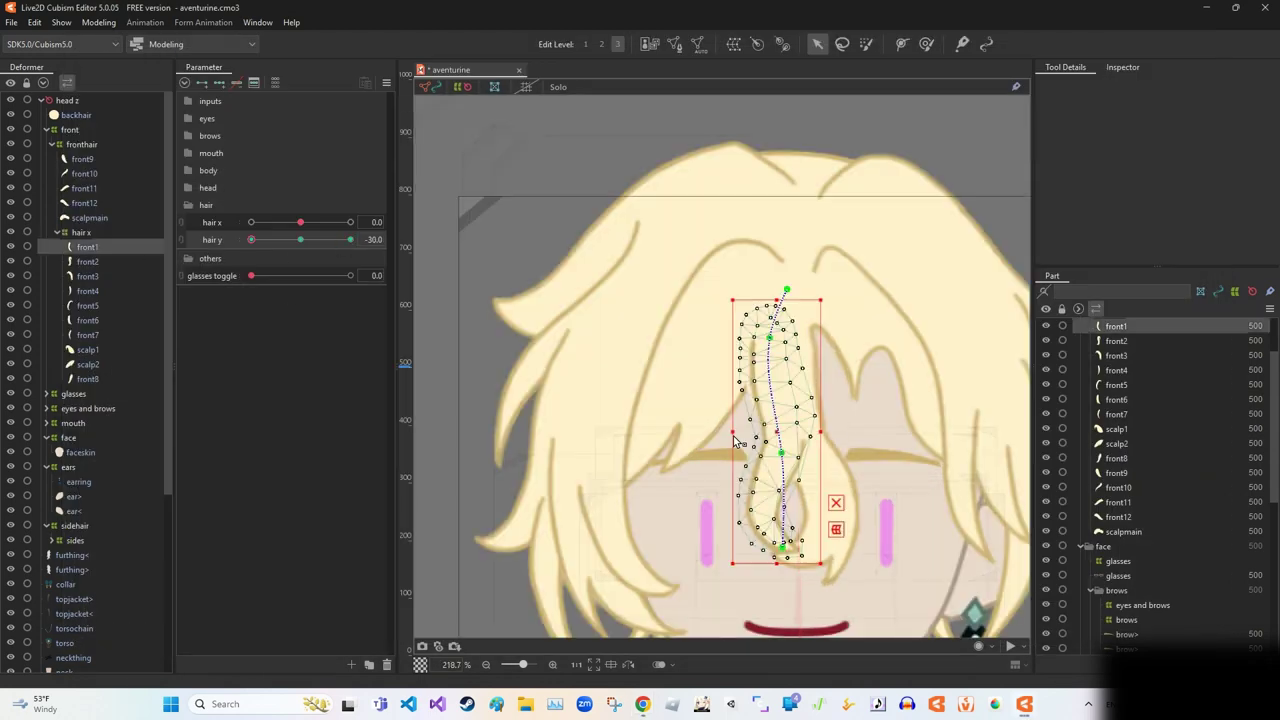
scroll(720, 400, "up", 3)
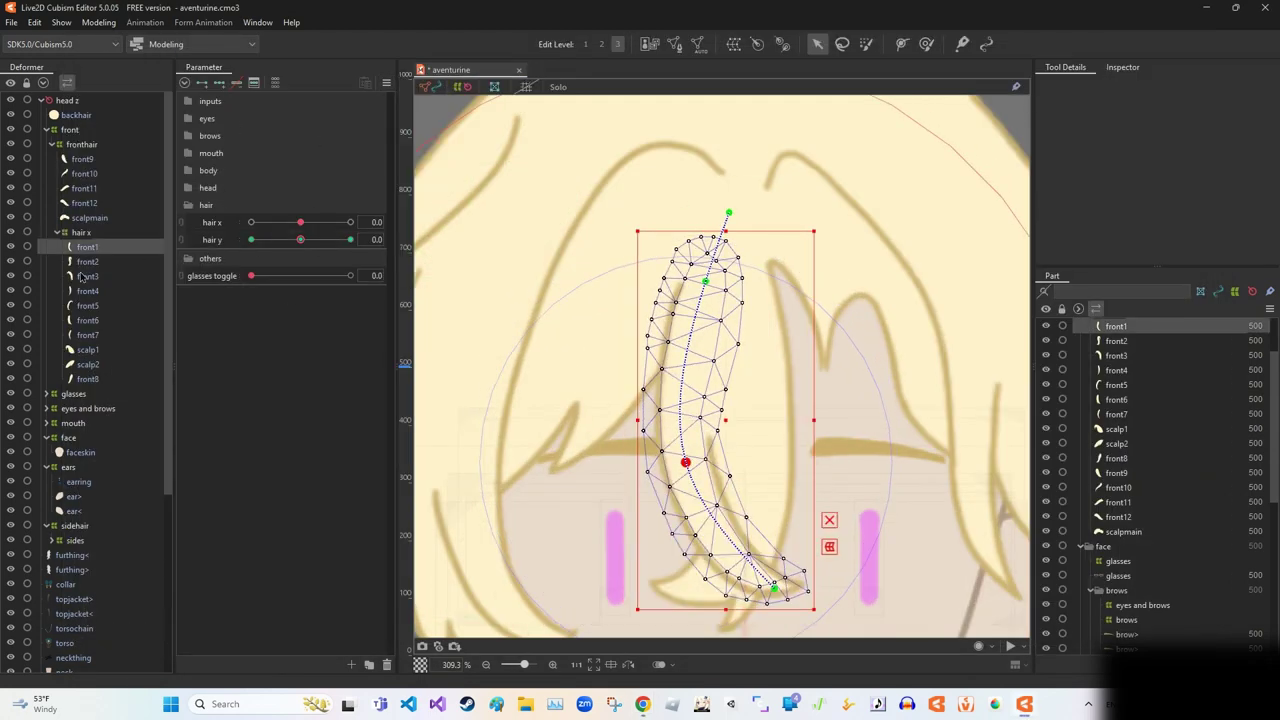
scroll(484, 305, "down", 3)
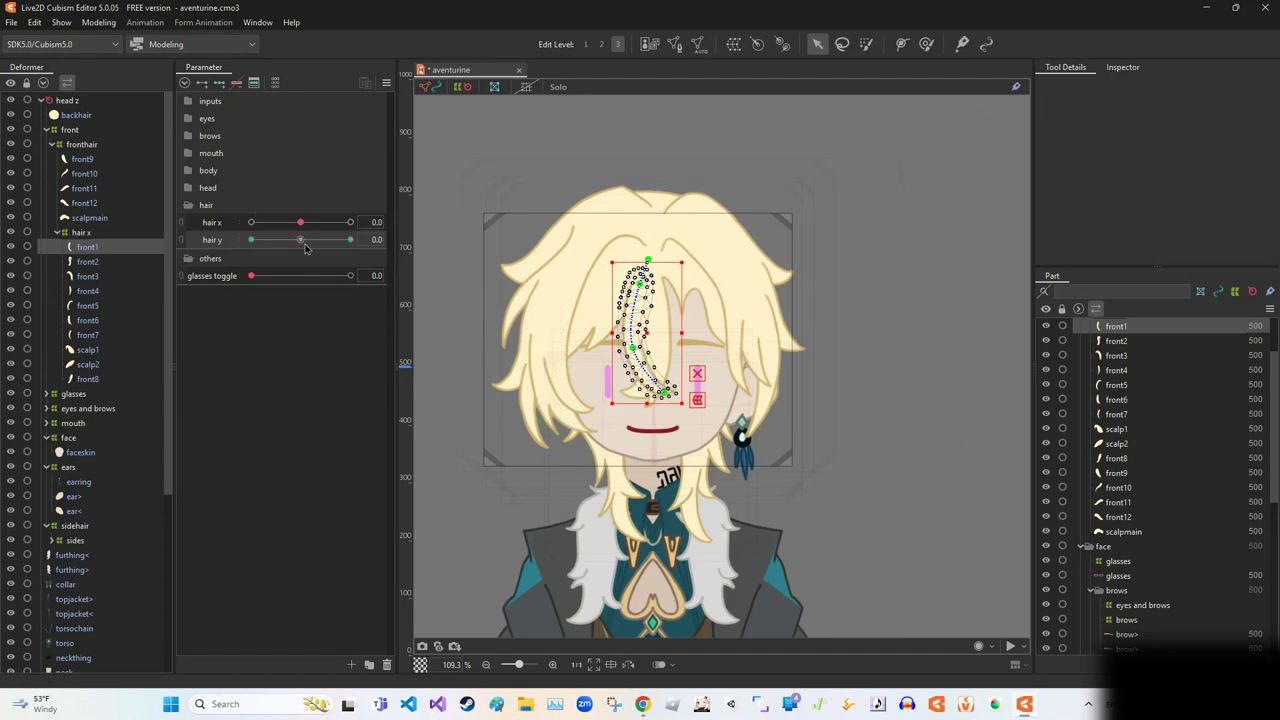
scroll(561, 300, "up", 3)
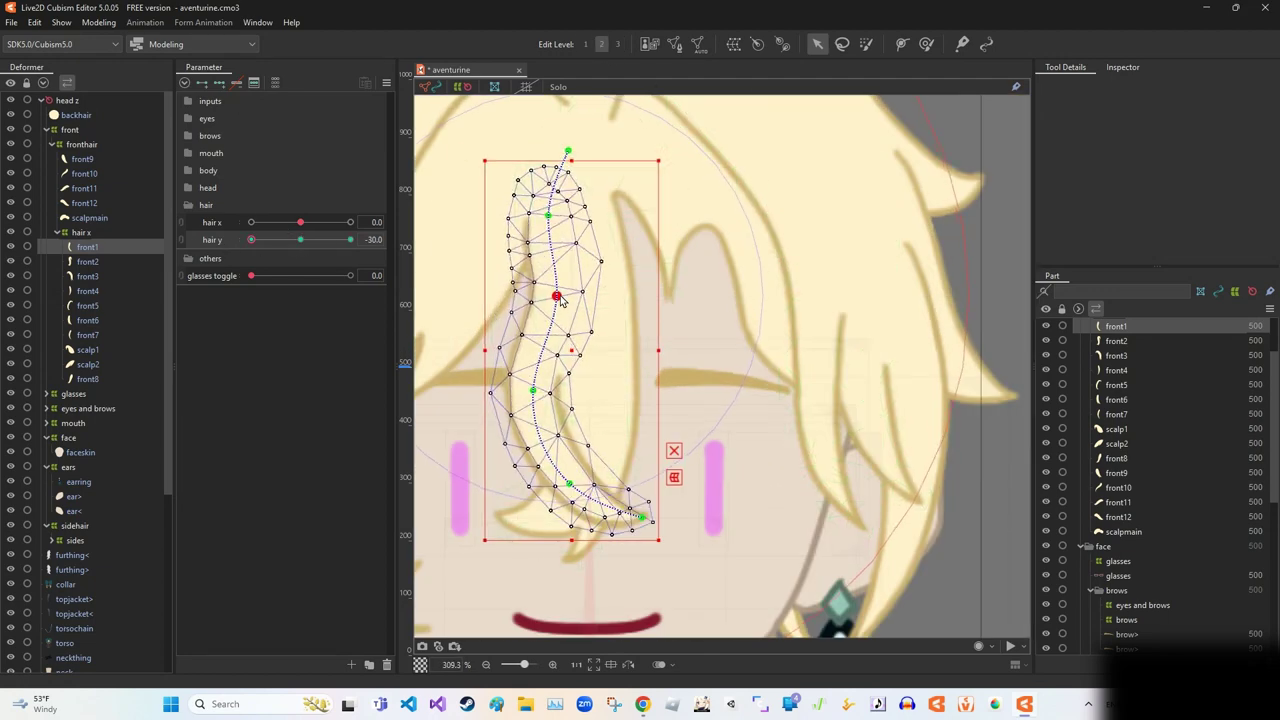
Brush-select front1's upper middle section with a 44.7 px brush and bend that part slightly to the right at hair y -30.
key("g")
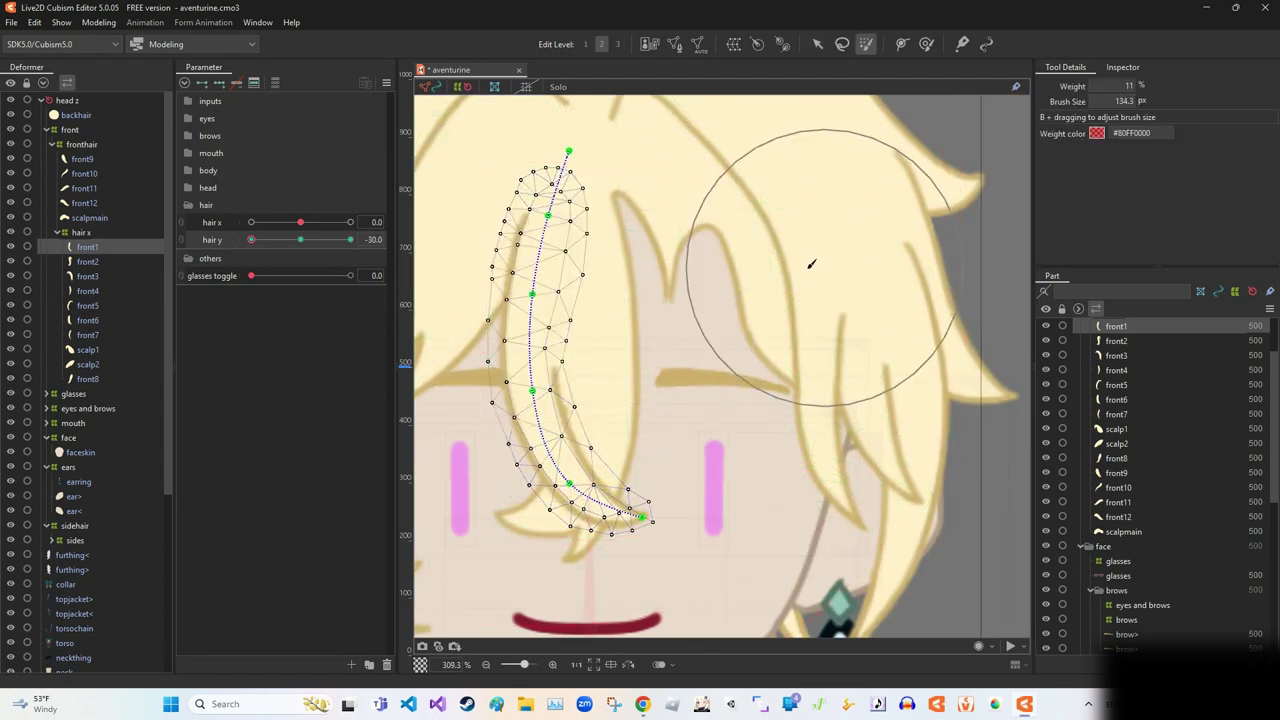
left_click_drag(886, 277, 603, 289)
mouse_move(560, 250)
left_mouse_down()
mouse_move(486, 286)
mouse_move(545, 320)
left_mouse_up()
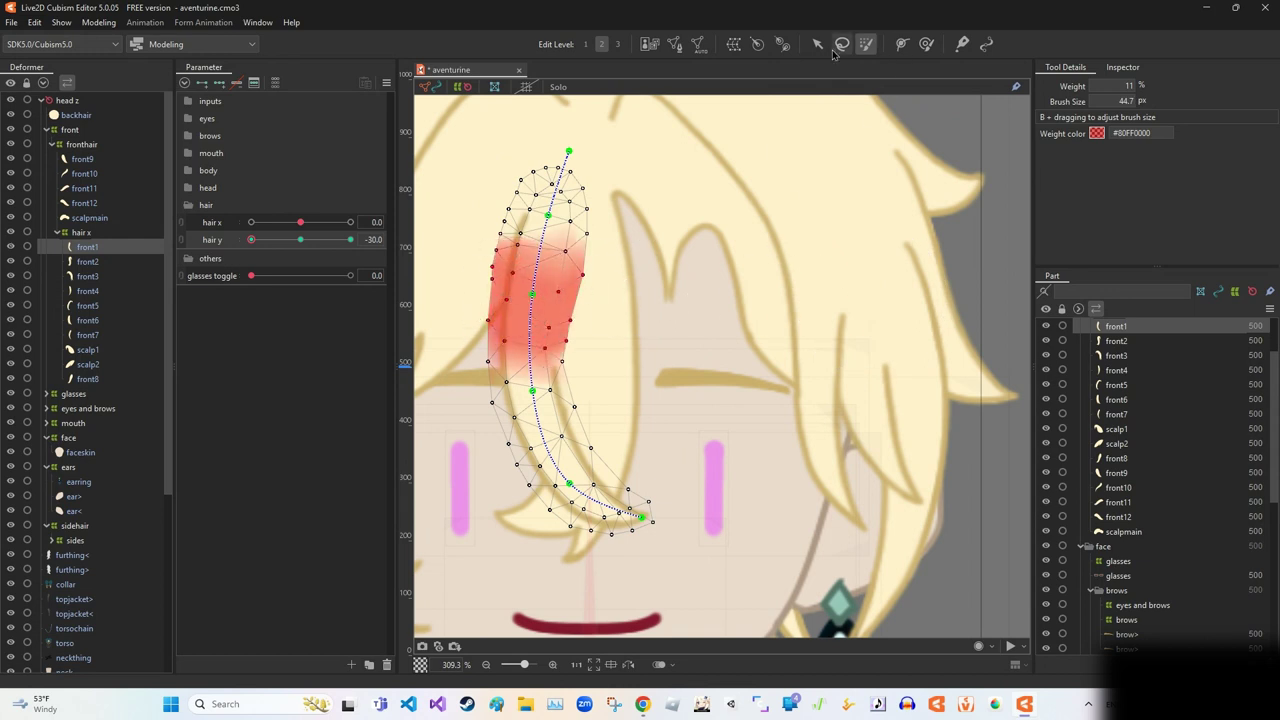
left_click(817, 43)
key("g")
left_click_drag(528, 410, 540, 300)
scroll(573, 408, "down", 3)
mouse_move(573, 408)
left_mouse_down()
mouse_move(520, 340)
mouse_move(565, 340)
mouse_move(502, 320)
left_mouse_up()
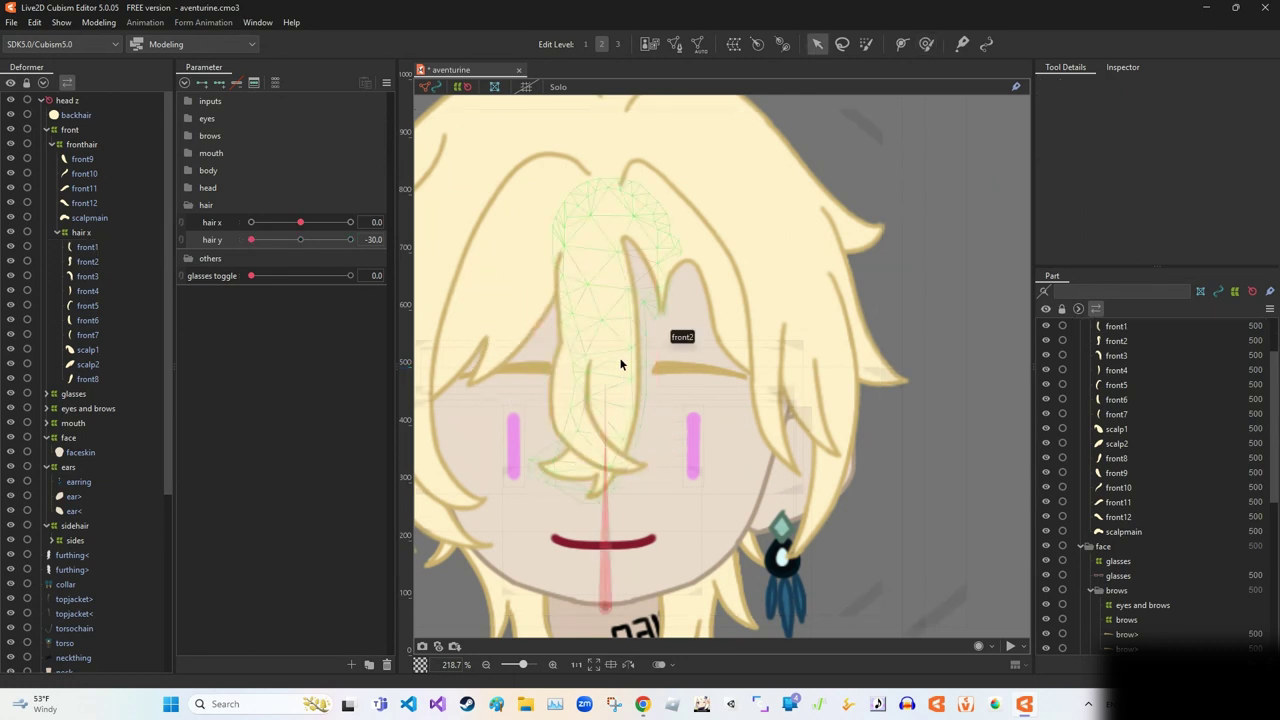
Try to reshape front2's upper section around the gap to its right with the deform brush at hair y -30.
left_click(623, 454)
scroll(700, 329, "up", 6)
left_click_drag(743, 543, 737, 266)
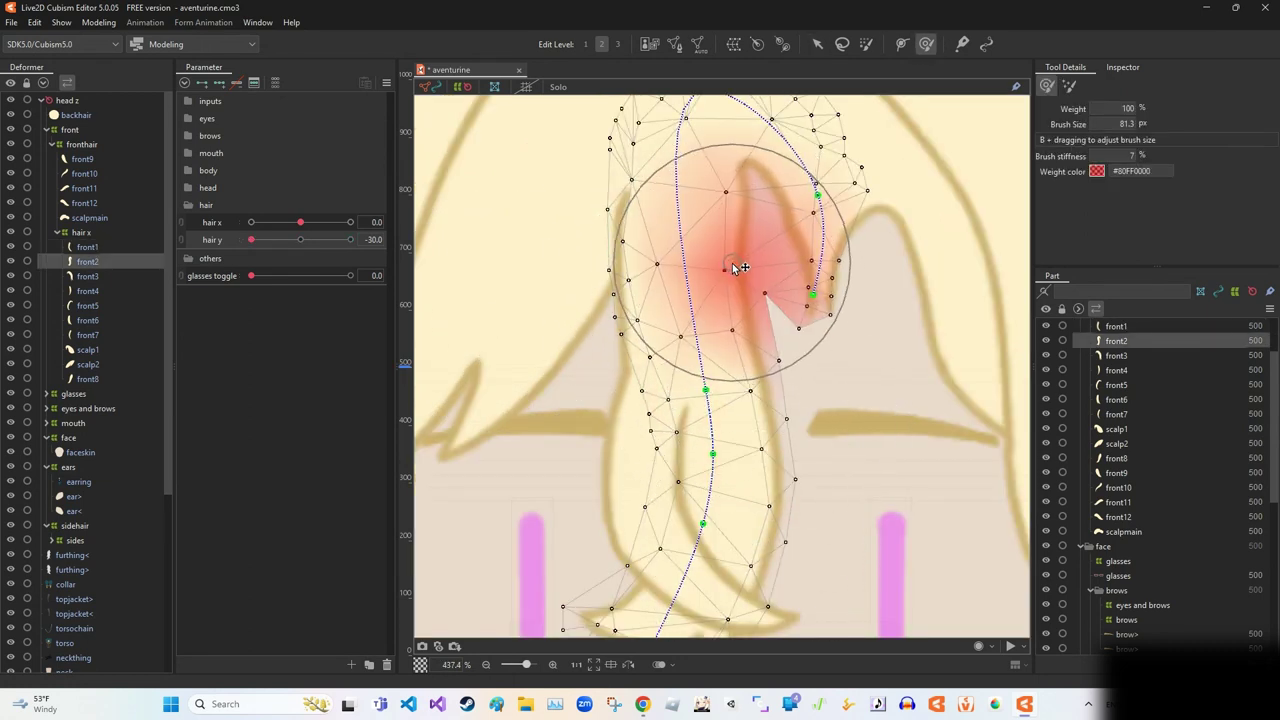
left_click(817, 43)
key("ctrl+z")
key("ctrl+z")
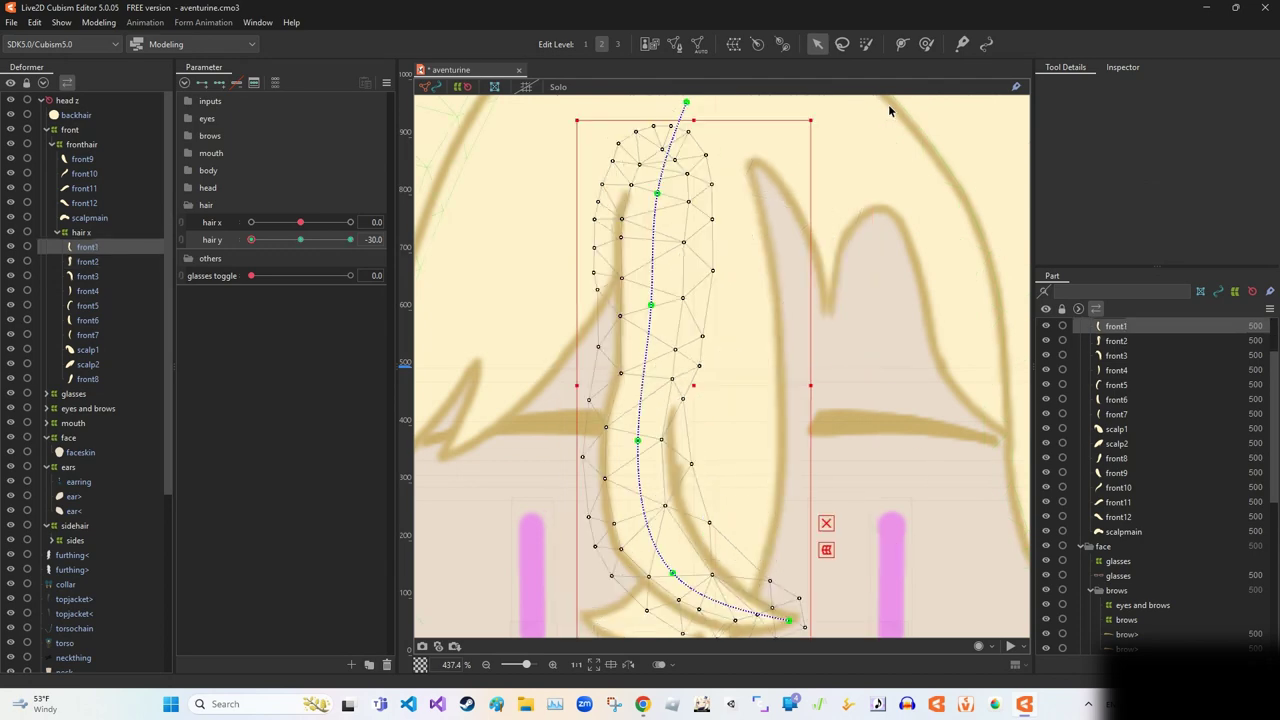
Clean up front2's mesh around its upper gap, erasing the connections across it and adding points along both edges.
double_click(778, 248)
scroll(778, 248, "up", 2)
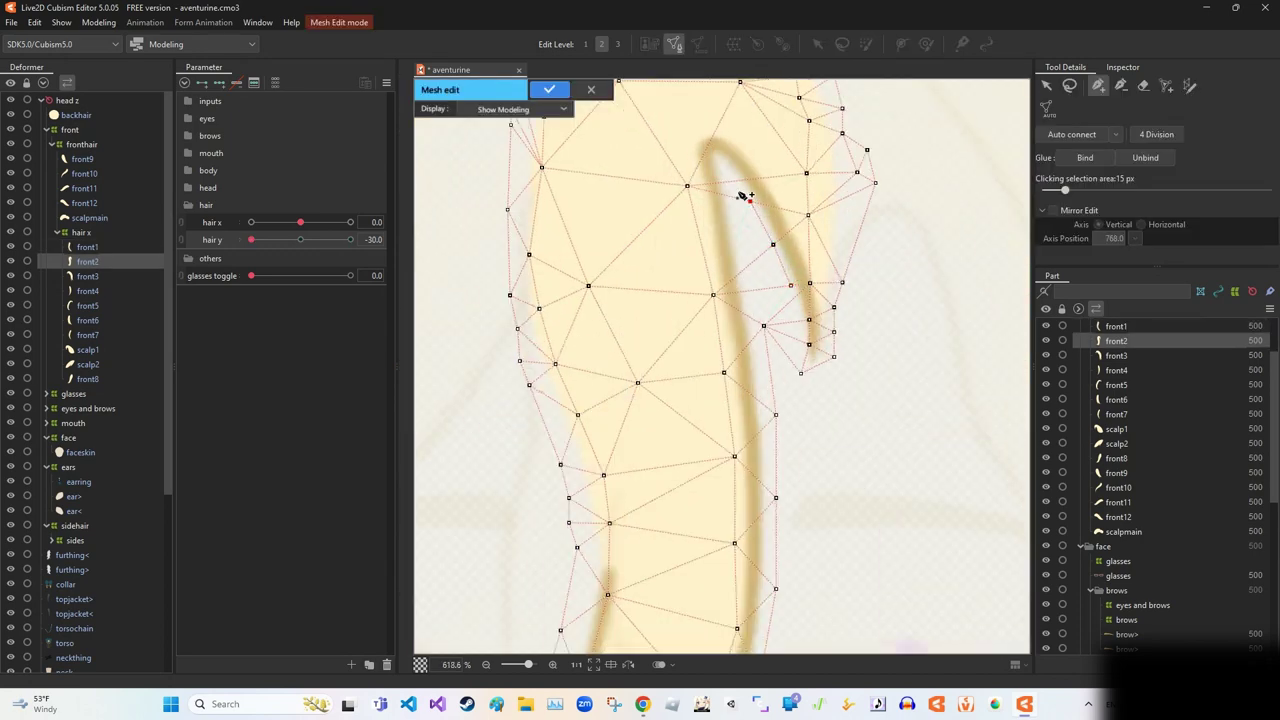
key("e")
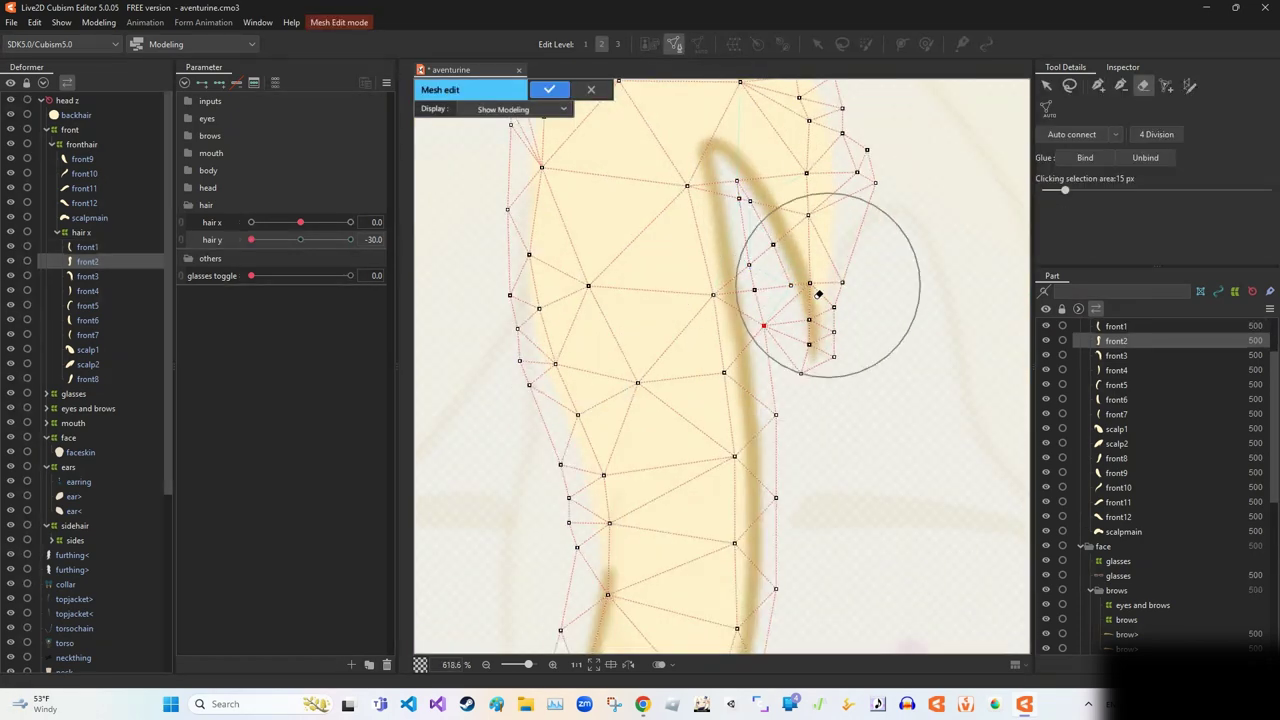
key("p")
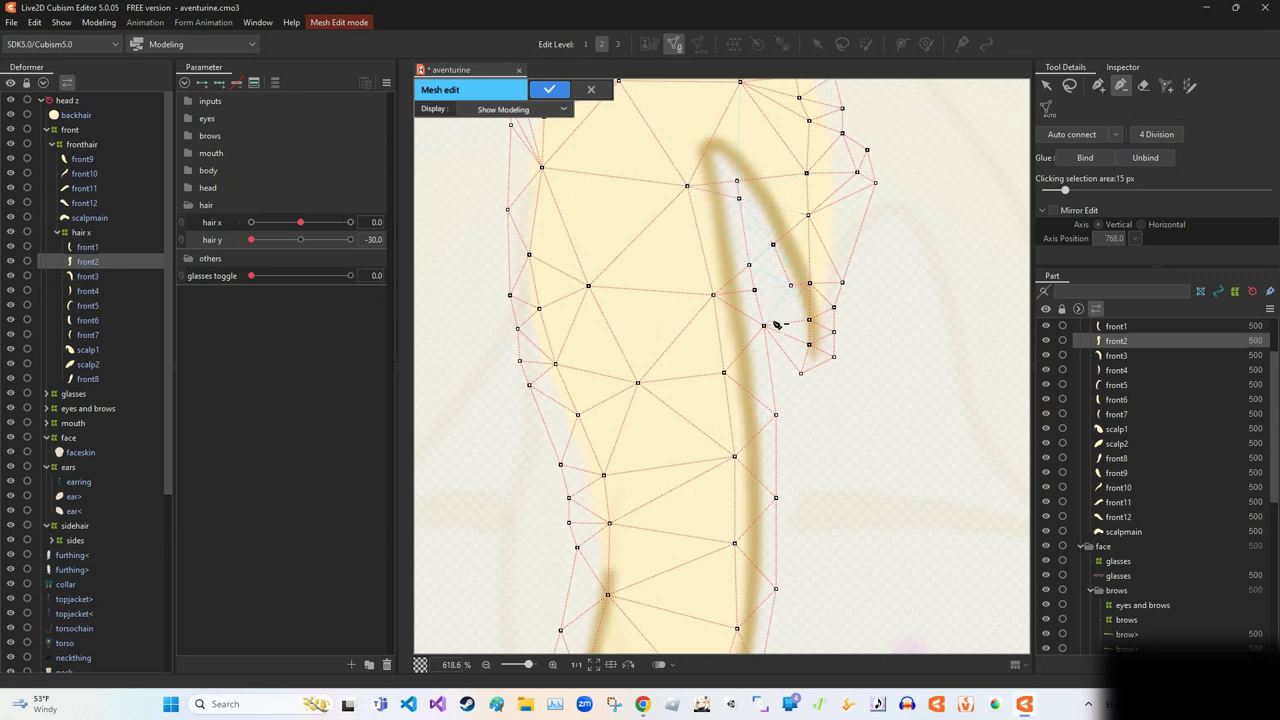
left_click(754, 213)
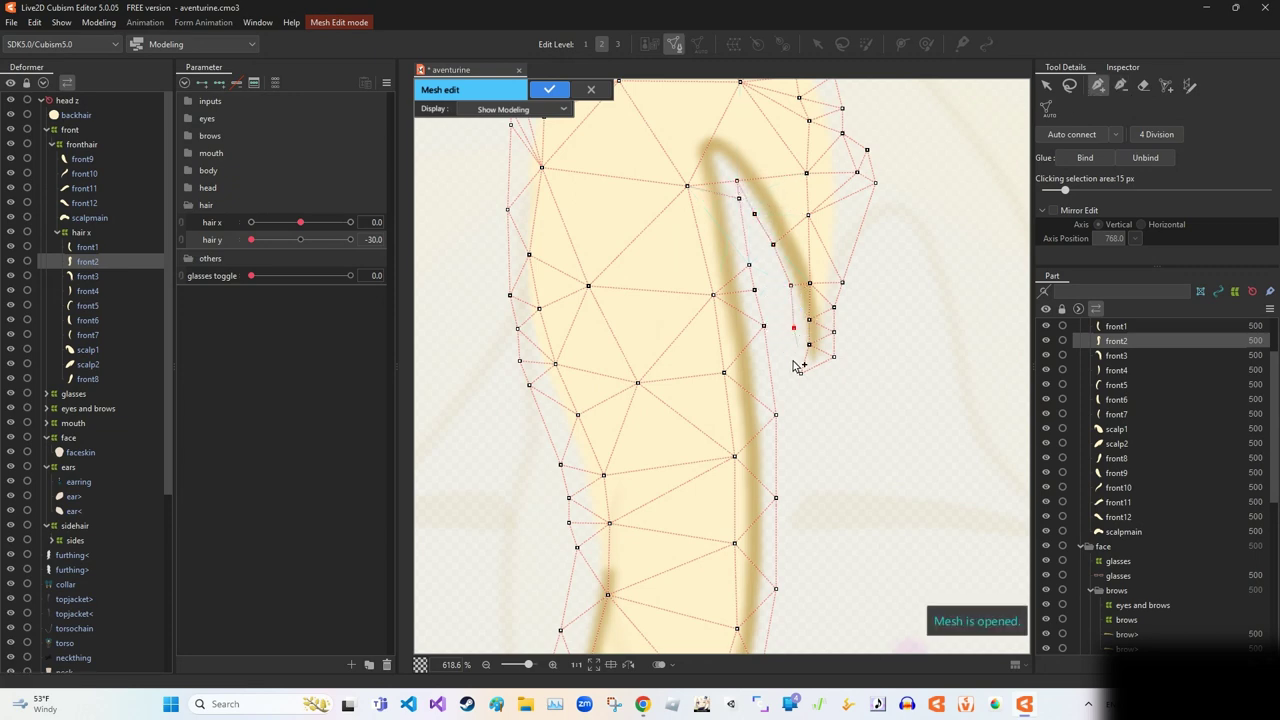
left_click(790, 287)
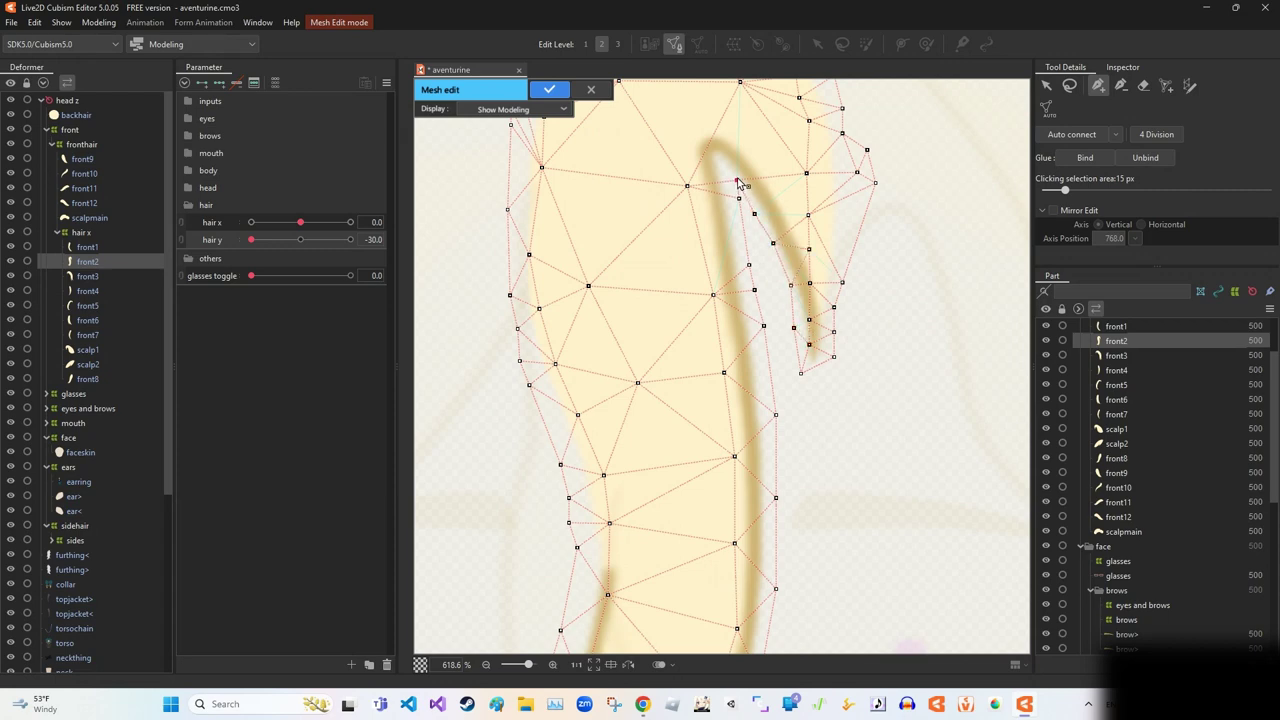
left_click(549, 89)
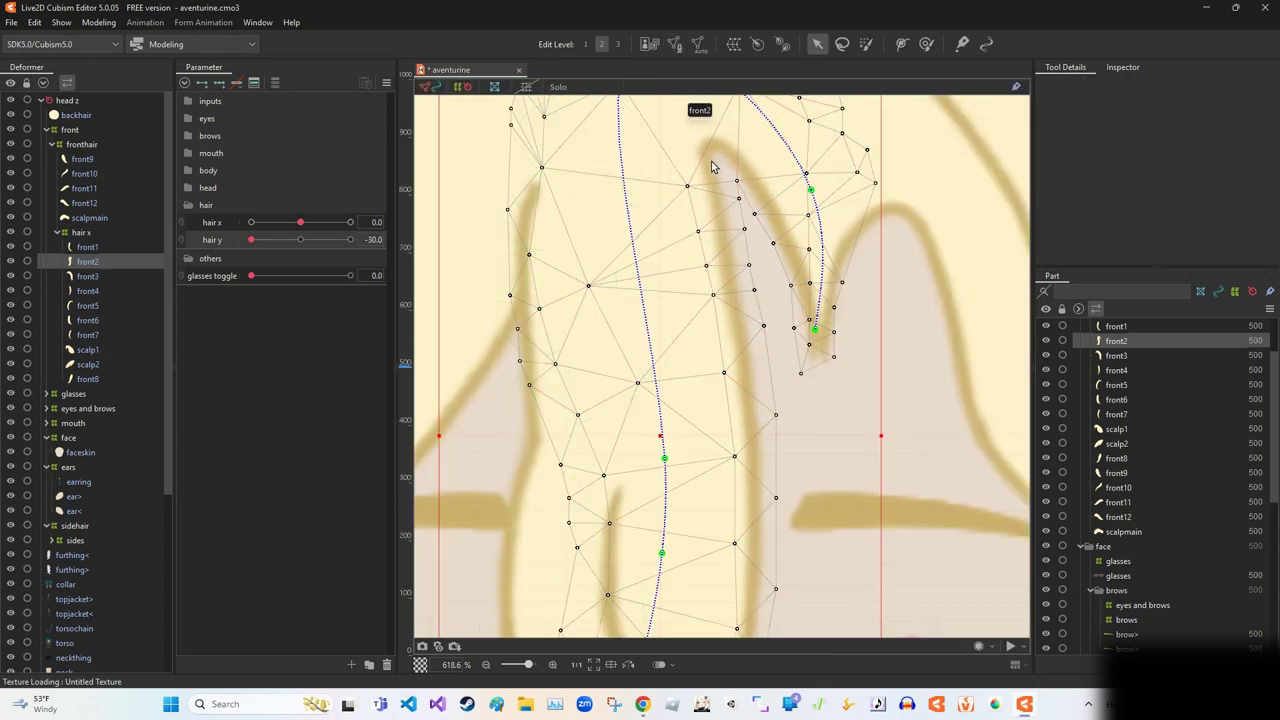
scroll(697, 300, "down", 3)
left_click(926, 44)
mouse_move(704, 212)
left_mouse_down()
mouse_move(690, 200)
mouse_move(705, 215)
left_mouse_up()
left_click(757, 44)
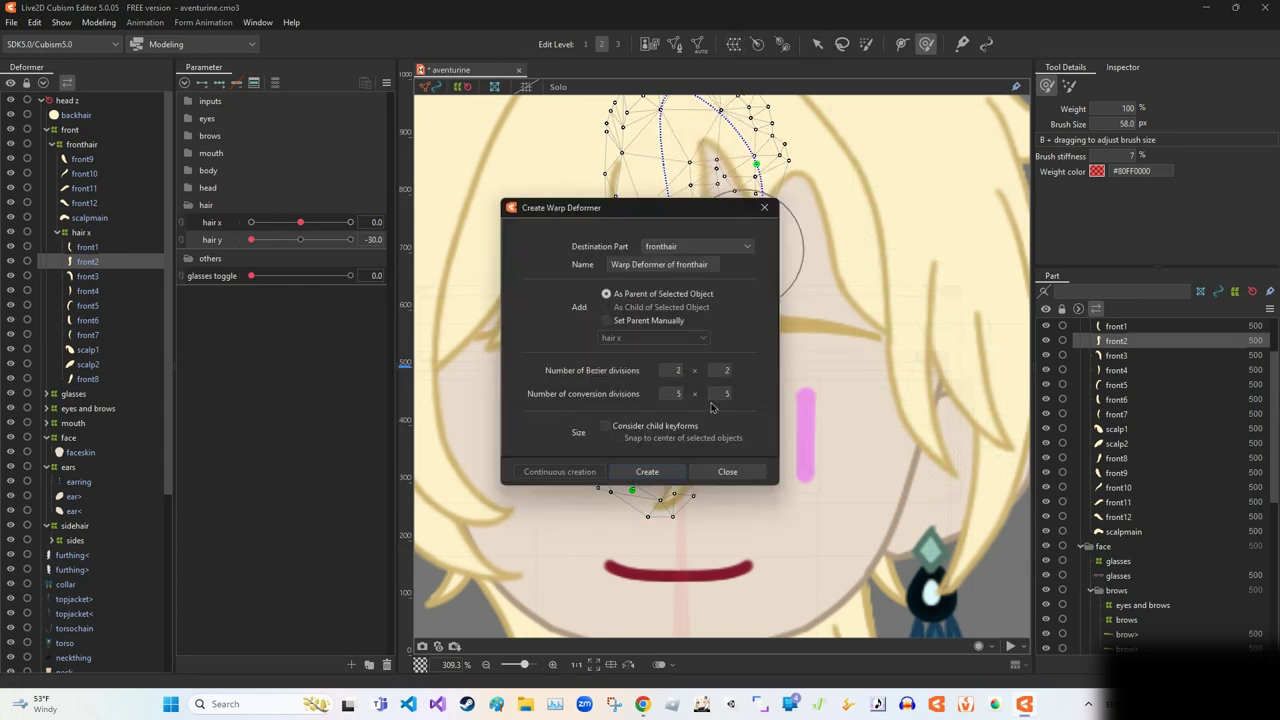
left_click(726, 469)
Refine front2's mesh points at the upper end of the gap and apply the mesh edit.
key("ctrl+e")
scroll(757, 208, "up", 5)
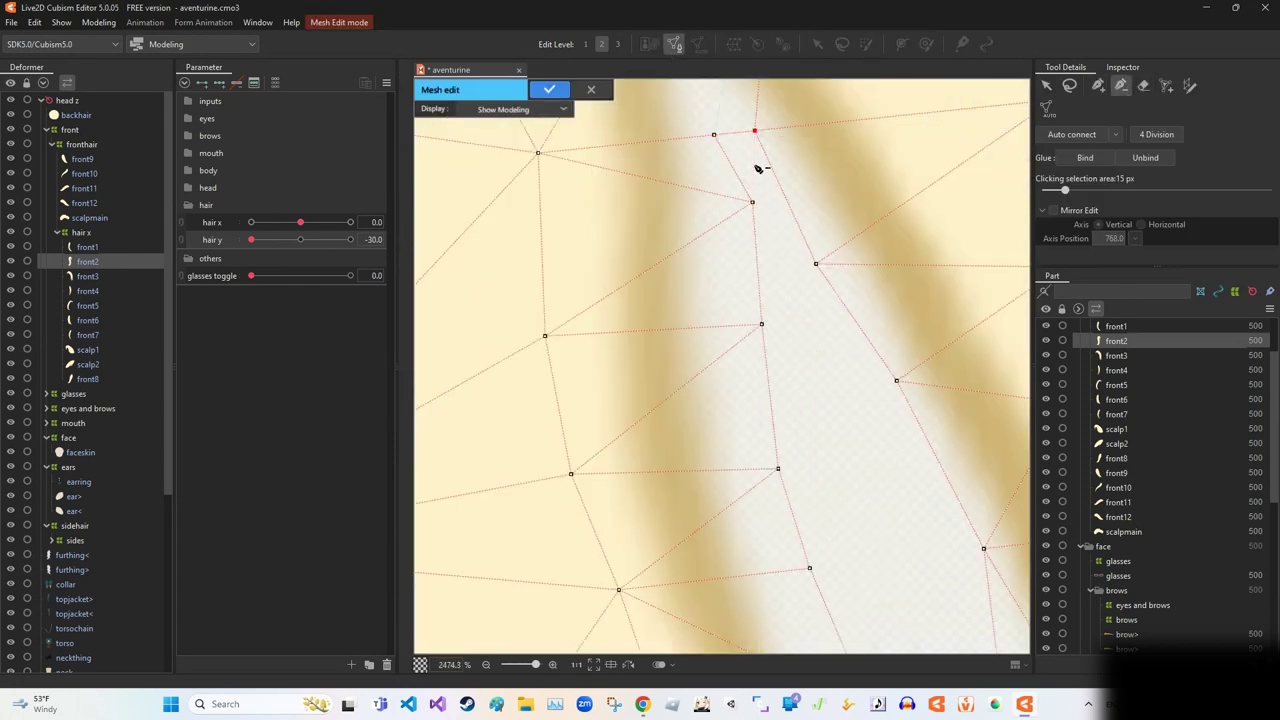
scroll(839, 94, "down", 3)
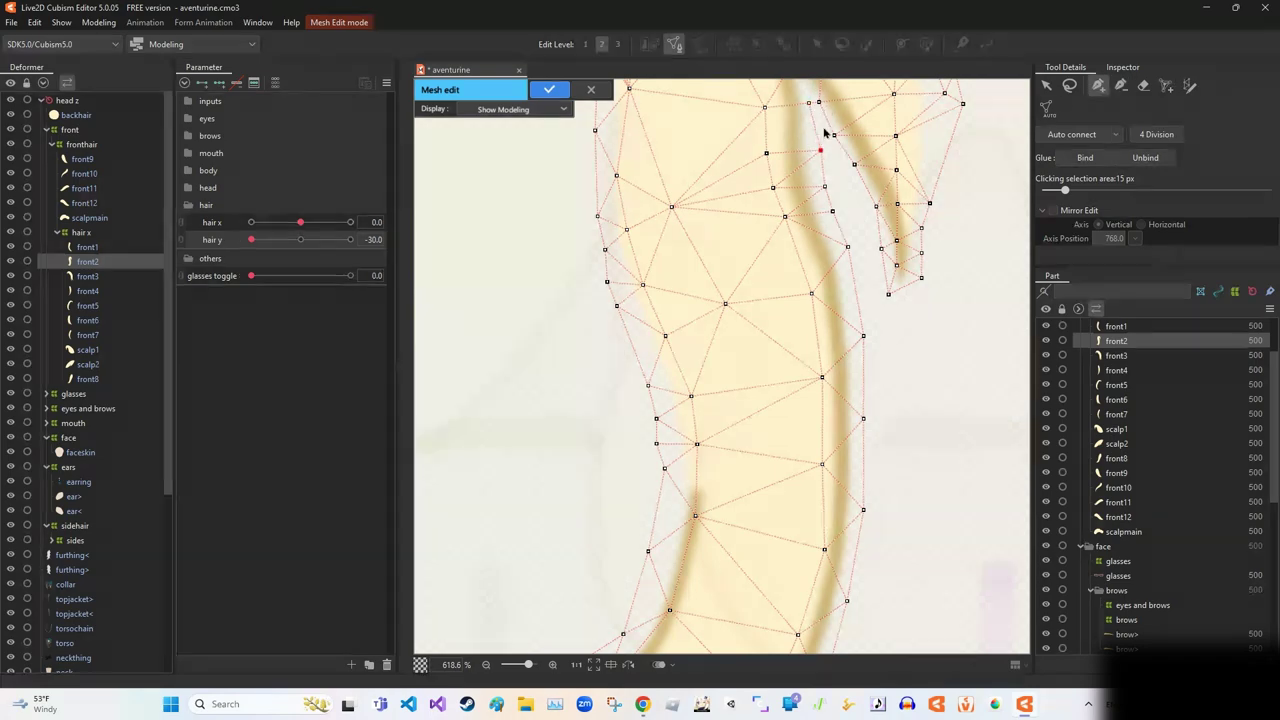
key("Return")
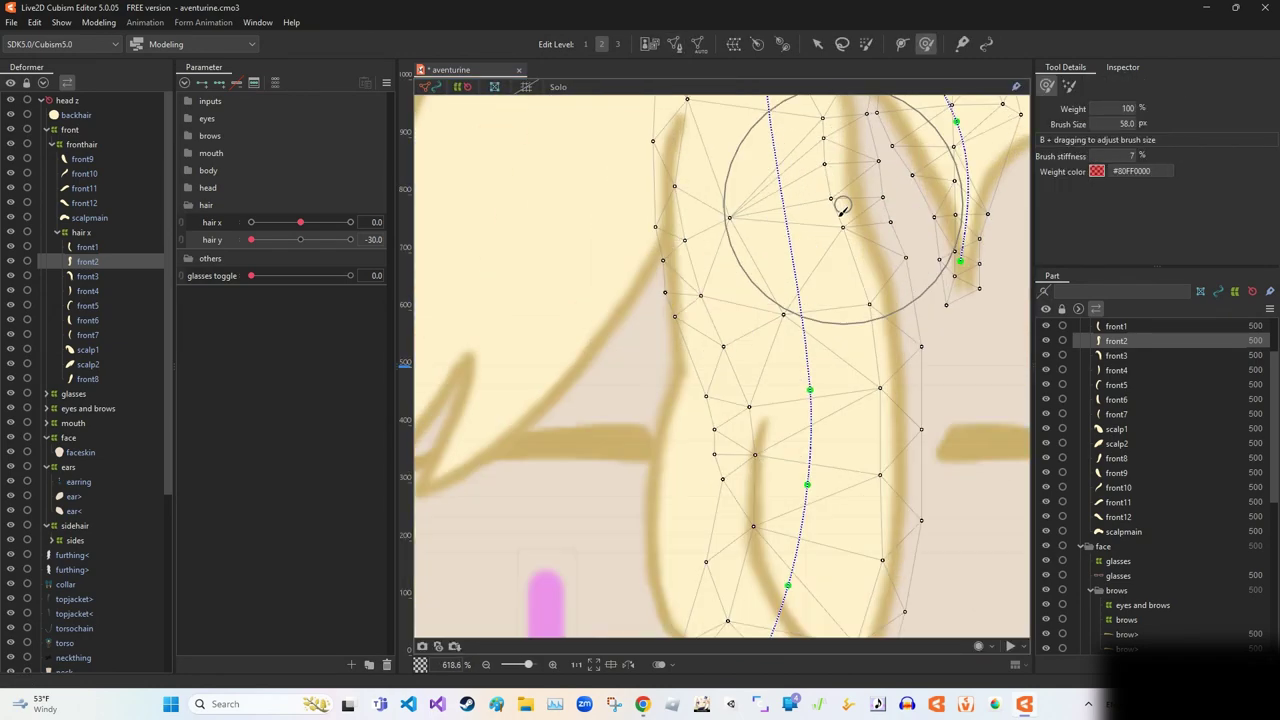
Try the 58 px deform brush beside front2's gap, and rework the mesh points along the gap's left edge.
mouse_move(829, 206)
left_mouse_down()
mouse_move(794, 309)
mouse_move(930, 204)
left_mouse_up()
scroll(930, 204, "down", 2)
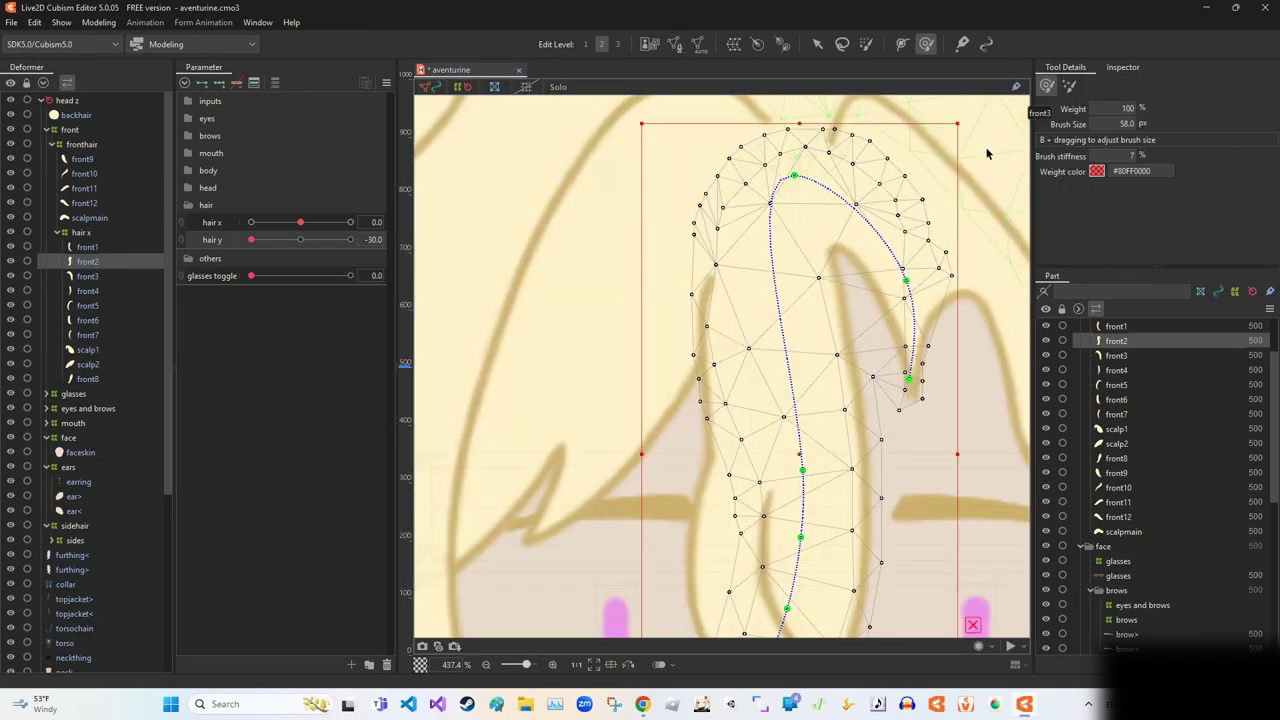
mouse_move(797, 350)
left_mouse_down()
mouse_move(786, 286)
mouse_move(957, 286)
mouse_move(843, 329)
mouse_move(845, 405)
left_mouse_up()
key("Return")
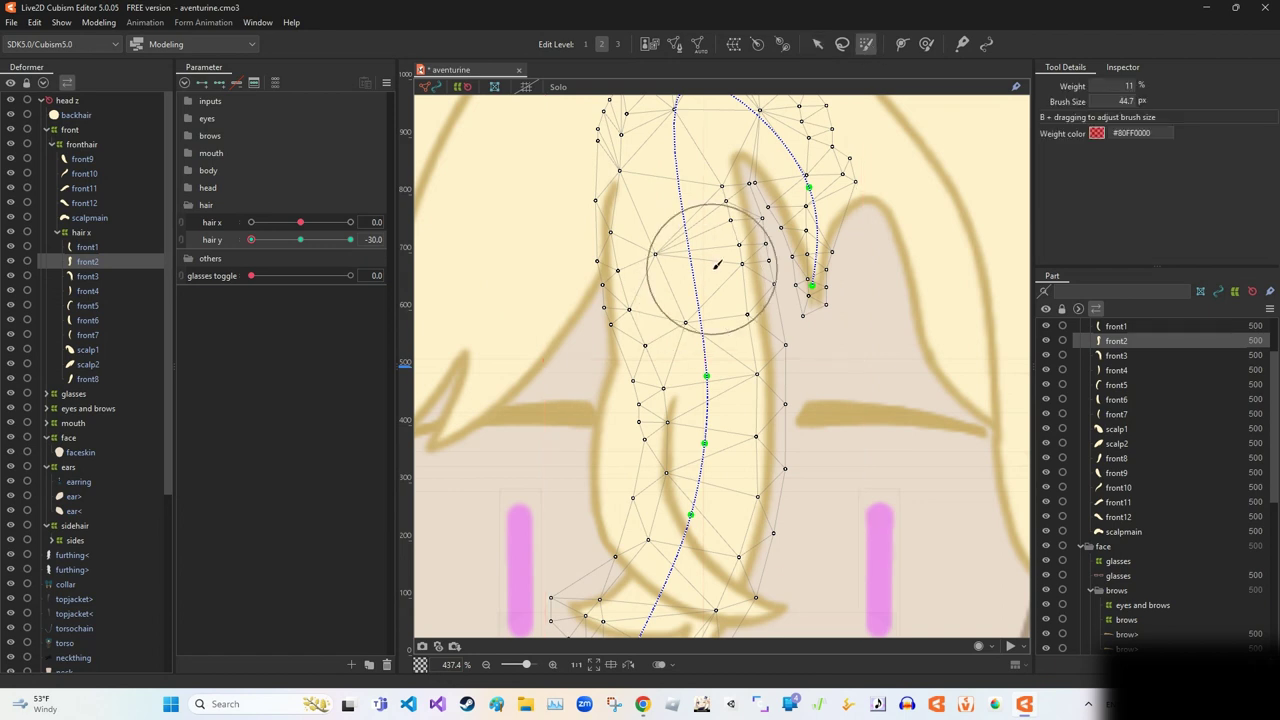
Brush-select front2's points left of the gap at weight 11 and shift them slightly left at hair y -30.
mouse_move(700, 263)
left_mouse_down()
mouse_move(720, 300)
mouse_move(785, 205)
mouse_move(805, 200)
left_mouse_up()
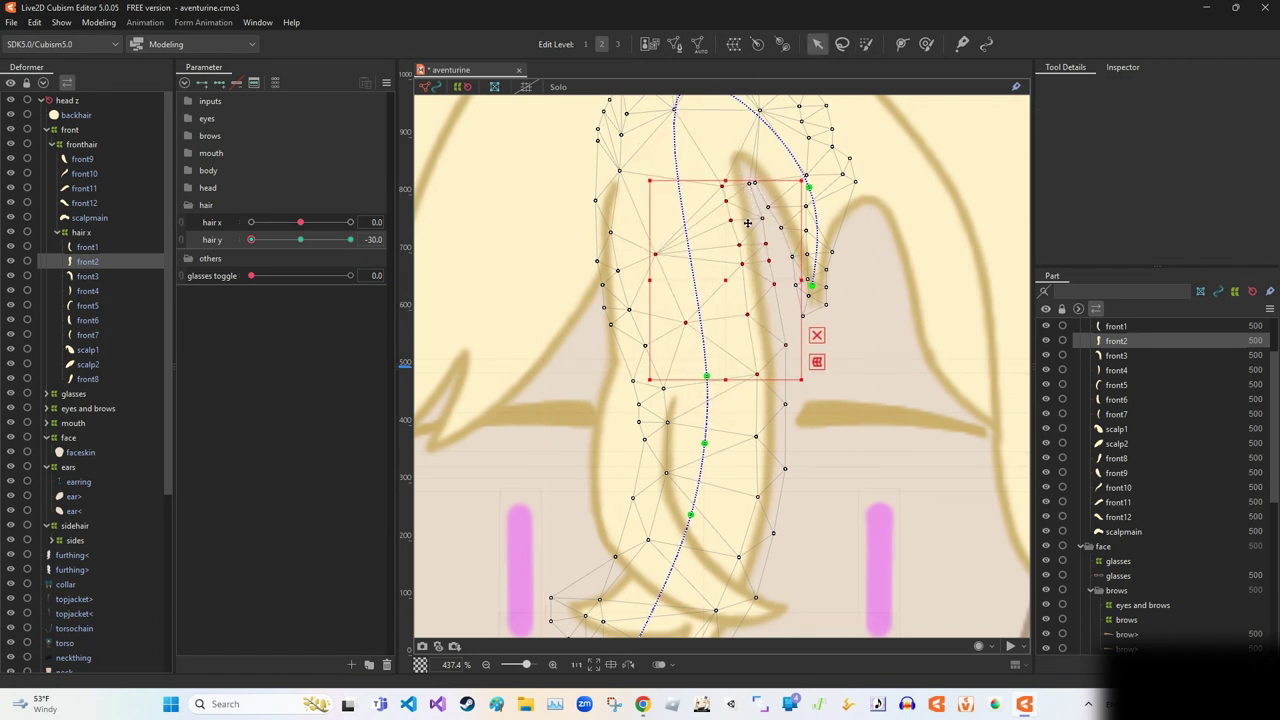
left_click_drag(760, 250, 752, 250)
left_click_drag(720, 172, 735, 175)
key("b")
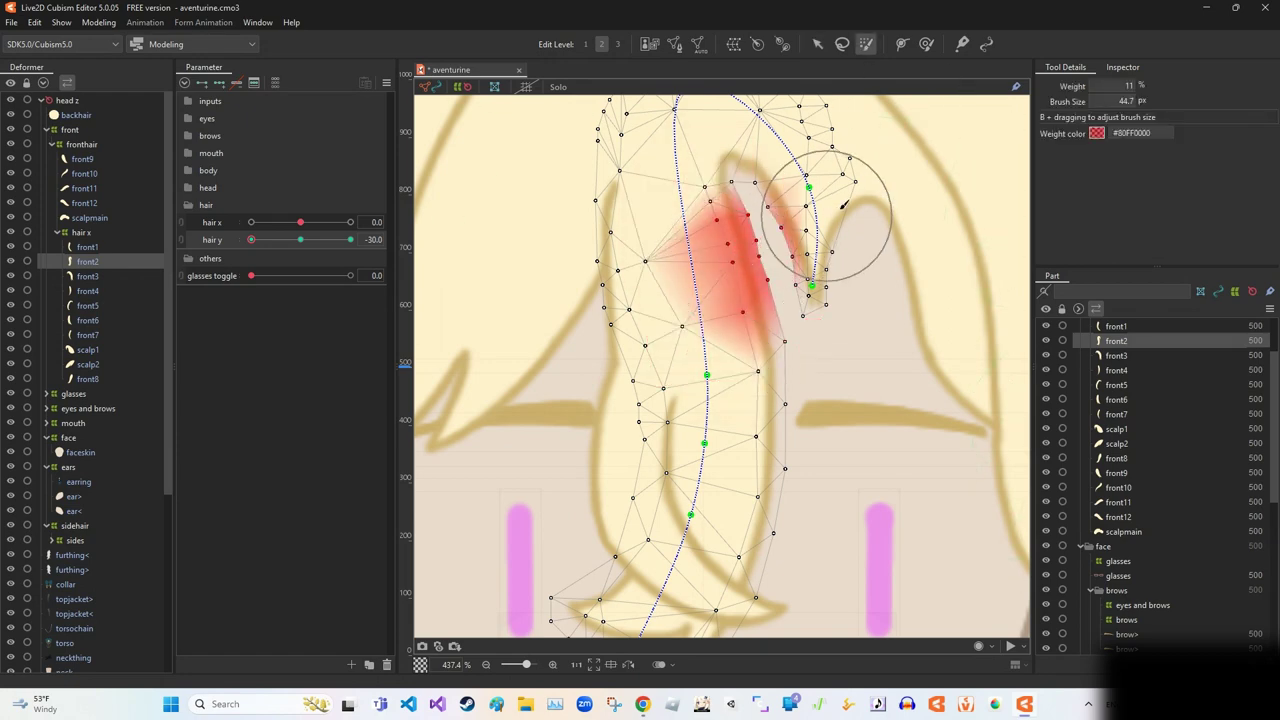
left_click_drag(726, 270, 729, 243)
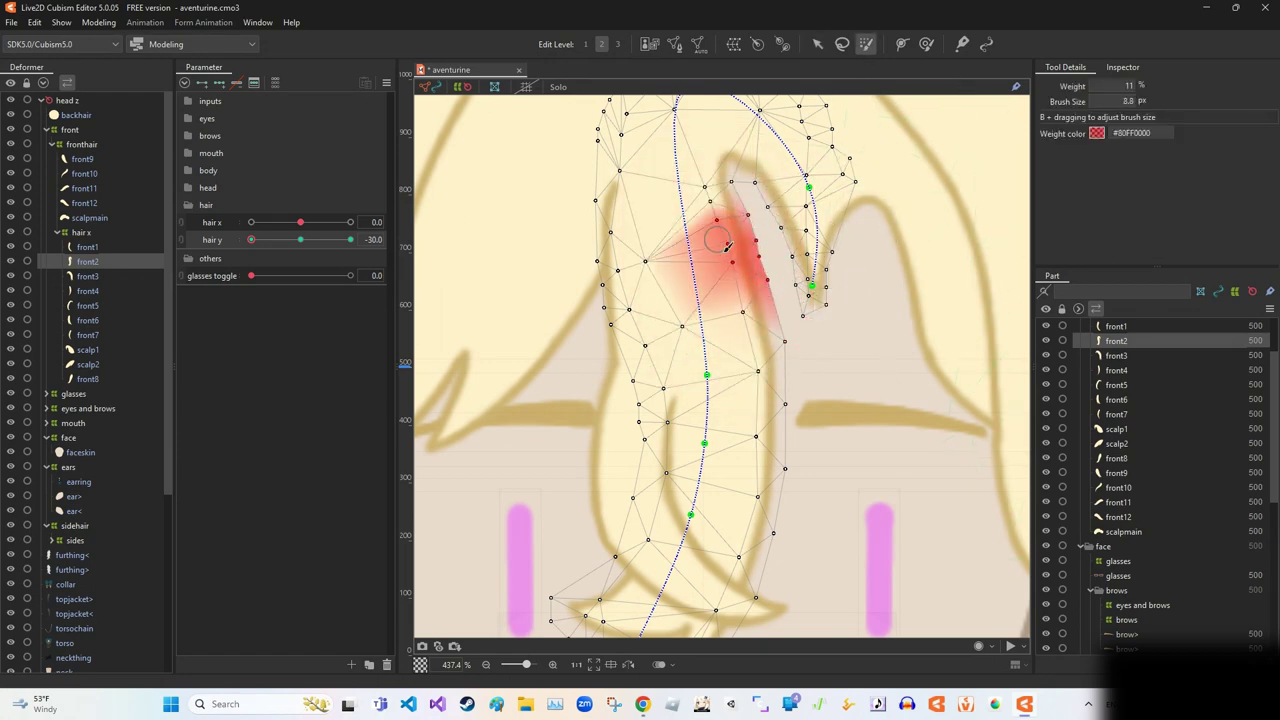
key("shift+b")
left_click_drag(790, 295, 775, 285)
Reposition individual mesh points around the upper left edge of front2's gap to smooth its outline at hair y -30.
scroll(808, 130, "up", 5)
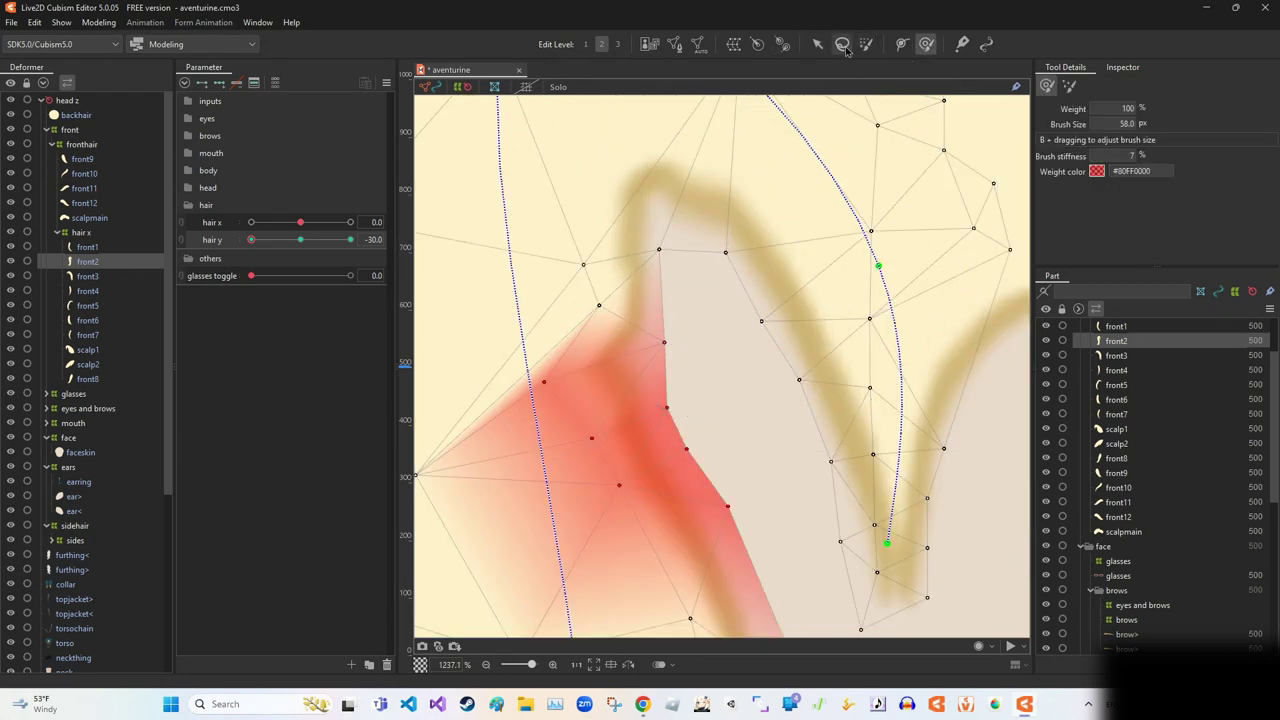
left_click(817, 43)
left_click_drag(599, 304, 564, 294)
left_click_drag(548, 390, 572, 383)
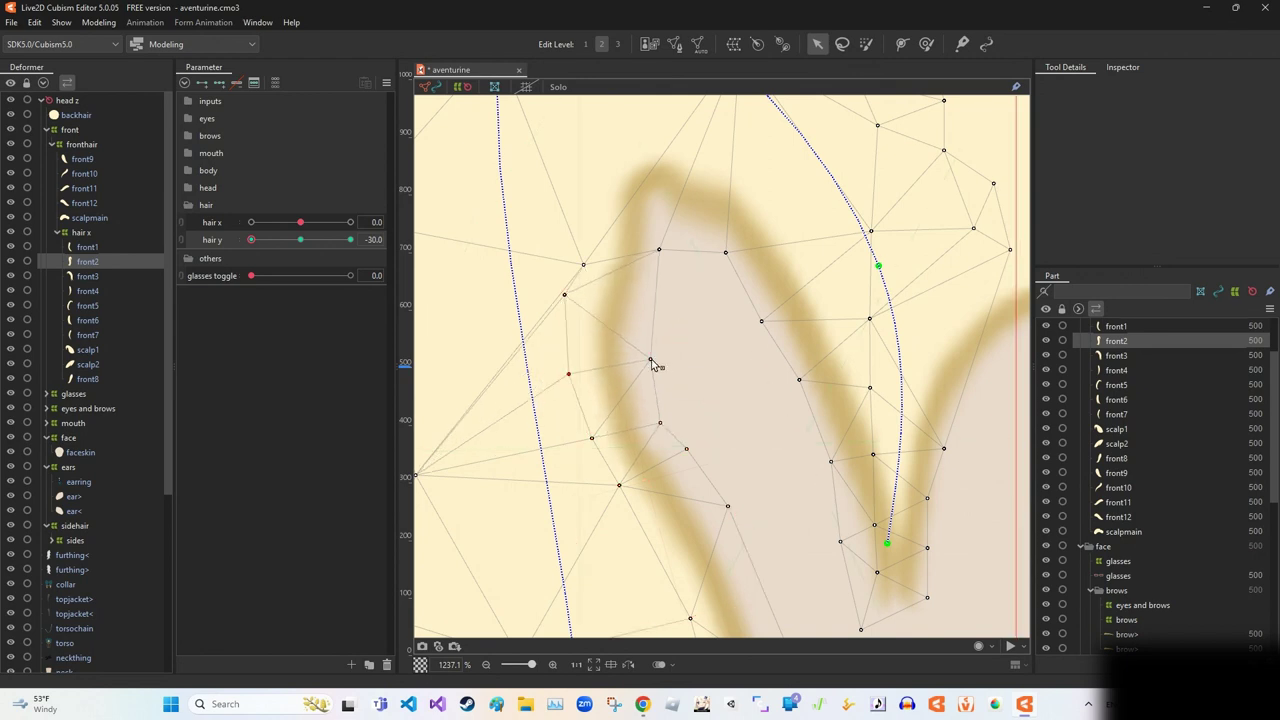
left_click_drag(658, 249, 666, 236)
left_click_drag(583, 264, 574, 301)
left_click_drag(640, 371, 679, 369)
left_click_drag(592, 437, 608, 436)
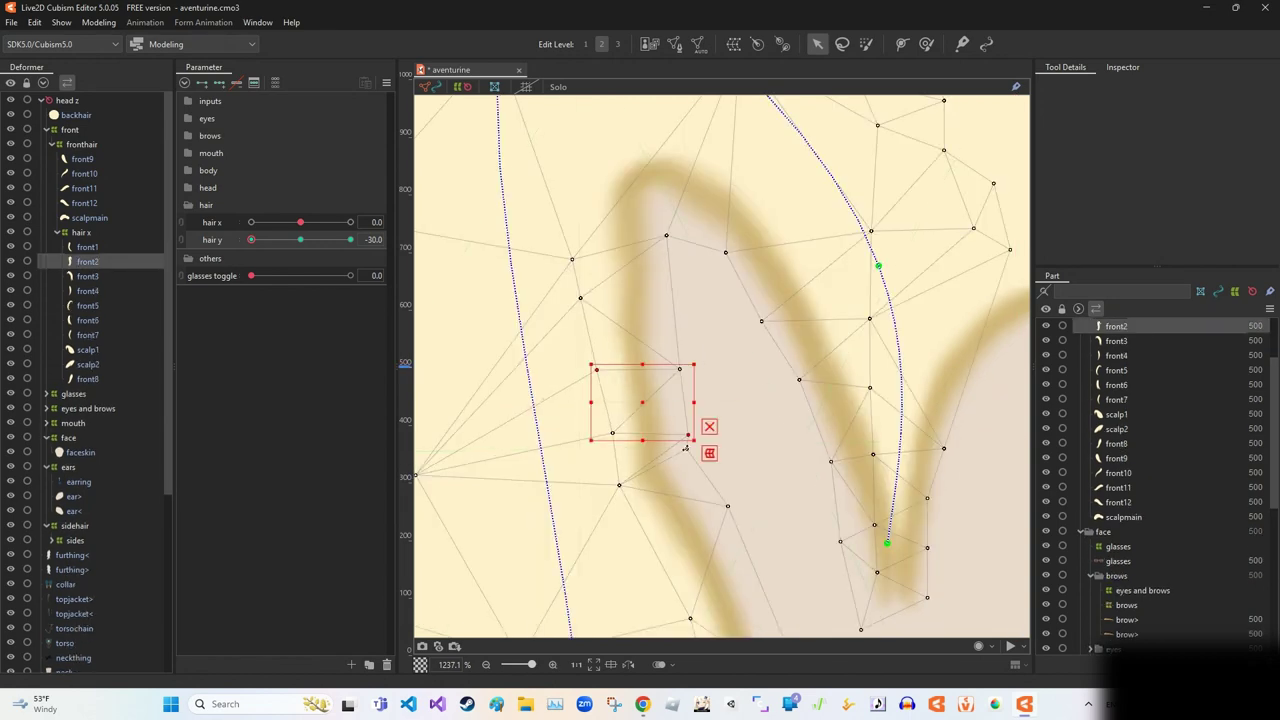
Select front2's points along the lower left edge of the gap and rotate them slightly clockwise at hair y -30.
scroll(703, 419, "down", 10)
scroll(630, 385, "up", 6)
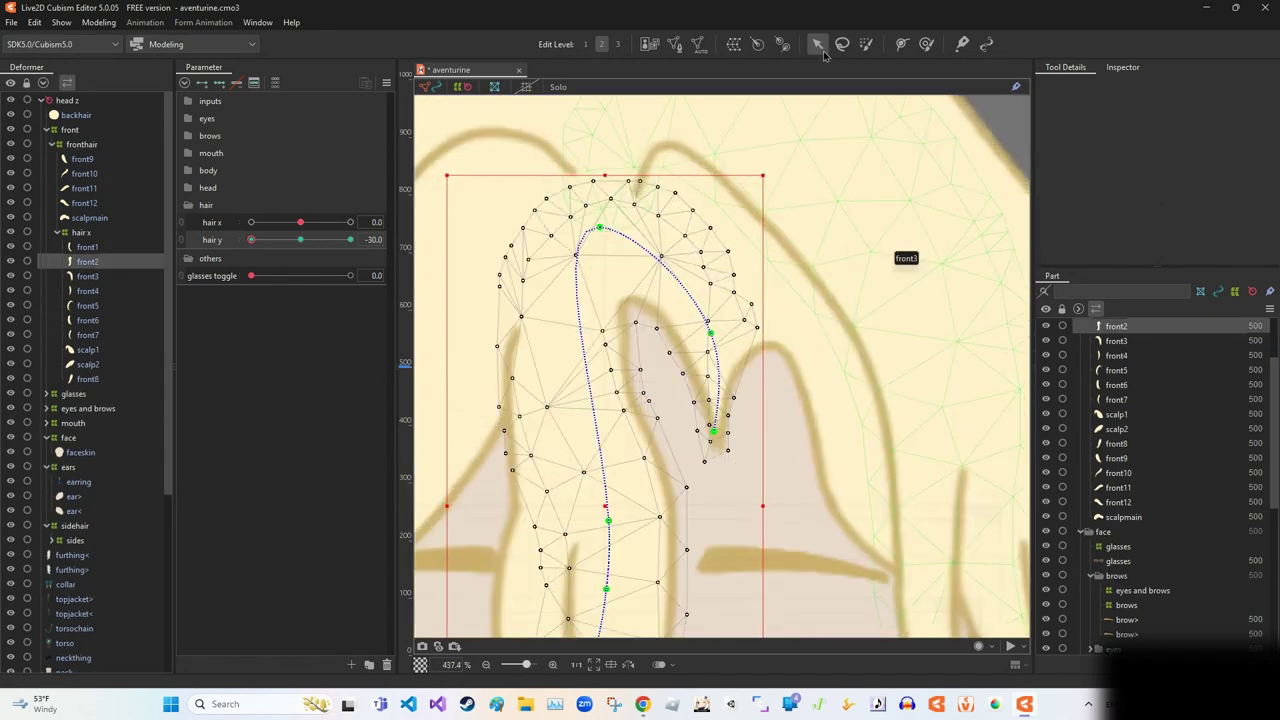
key("g")
mouse_move(645, 418)
left_mouse_down()
mouse_move(640, 480)
mouse_move(665, 530)
left_mouse_up()
key("v")
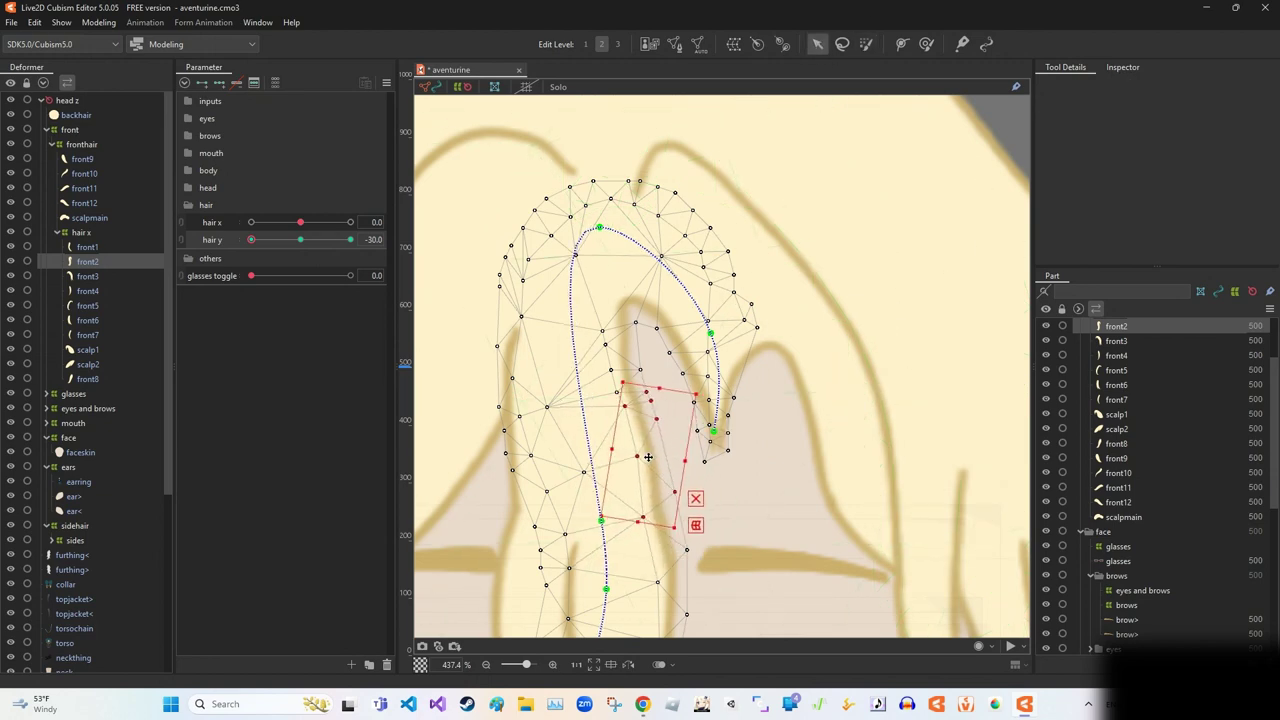
scroll(705, 528, "up", 3)
key("g")
key("v")
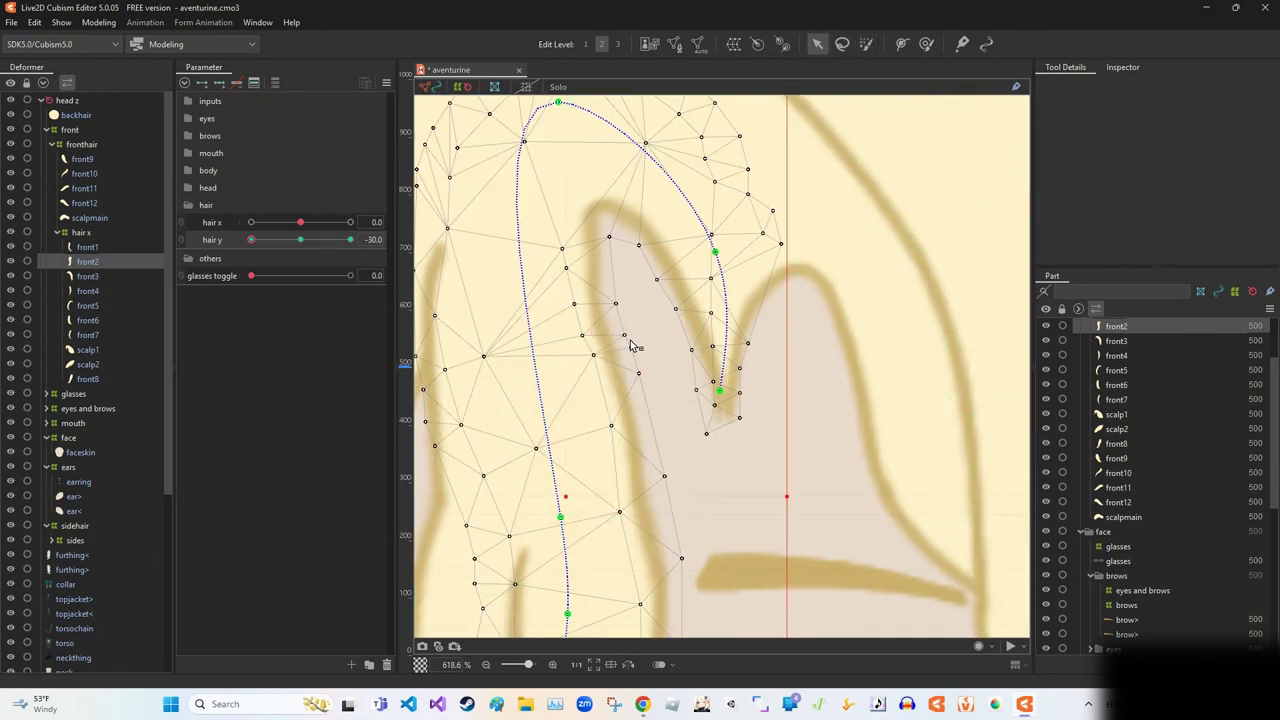
Smooth front2's strand edge below the gap with the deform brush reduced to 22.2 px.
left_click(926, 44)
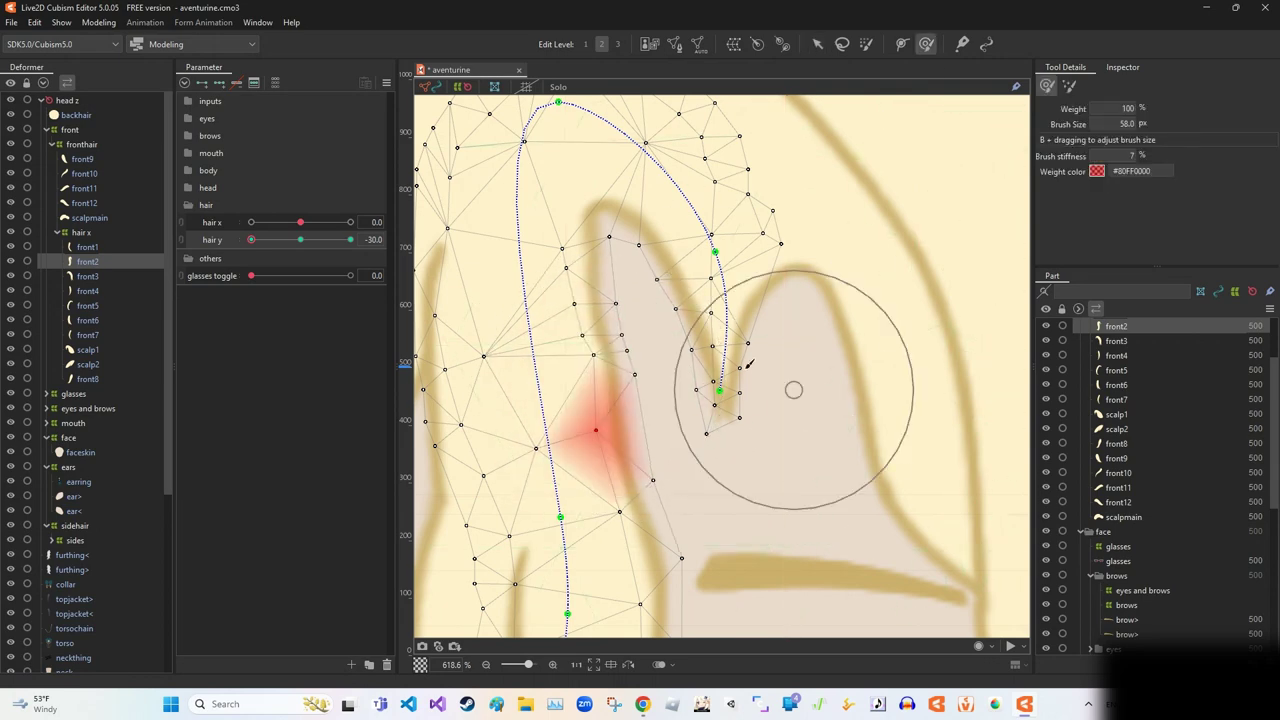
mouse_move(791, 386)
left_mouse_down()
mouse_move(634, 366)
mouse_move(574, 443)
left_mouse_up()
scroll(667, 527, "down", 3)
scroll(667, 527, "up", 3)
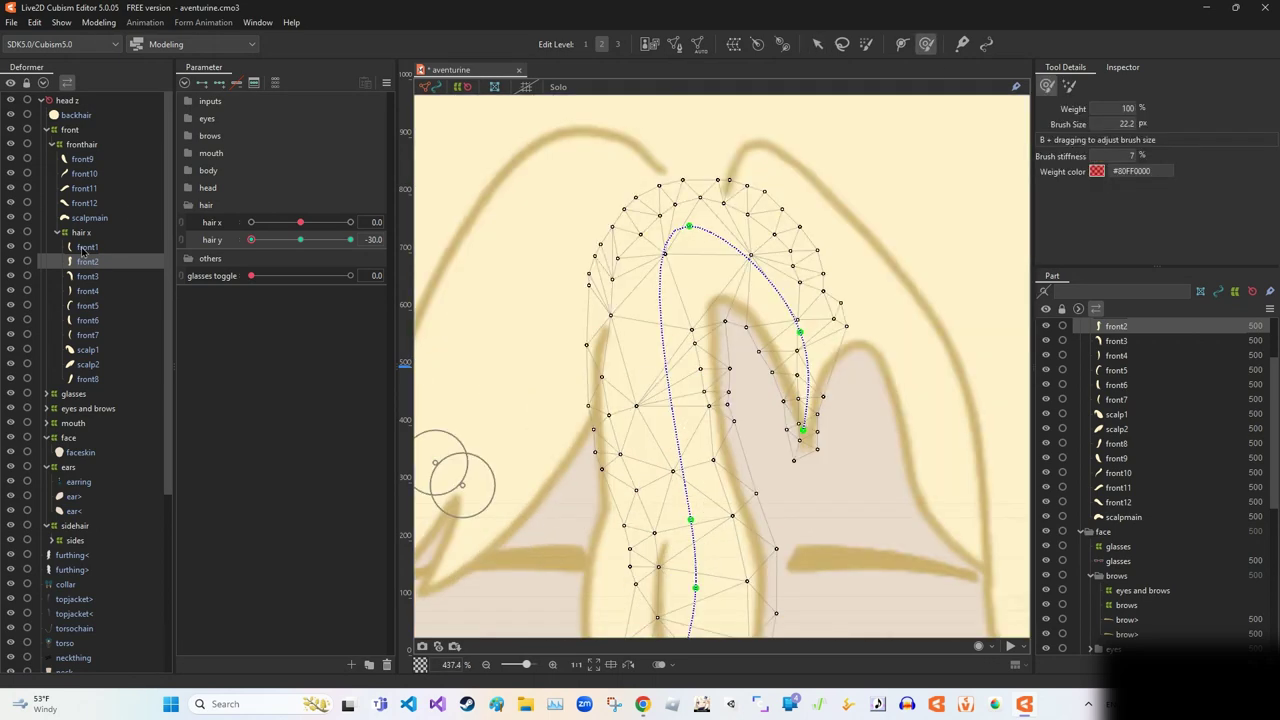
Examine the front hair and front2's deform path with hair y at 30.
left_click(612, 560)
key("v")
scroll(724, 345, "down", 6)
left_click(724, 345)
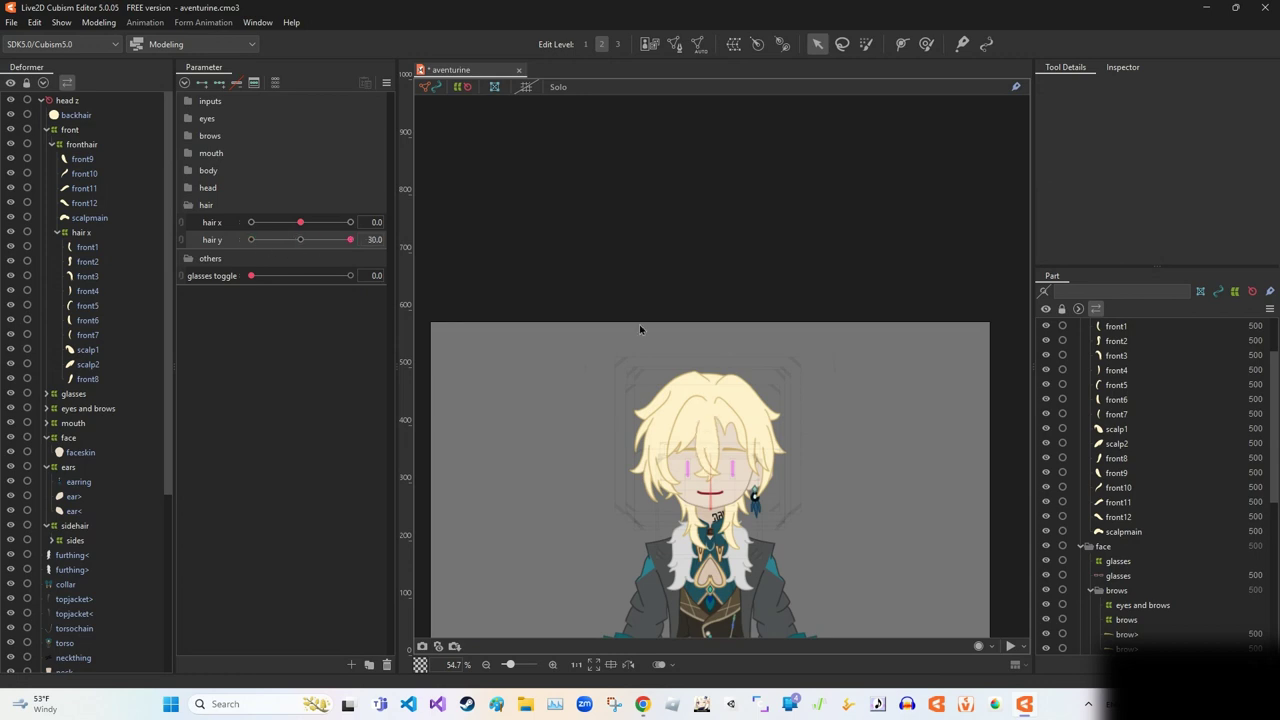
left_click(698, 441)
scroll(698, 441, "up", 4)
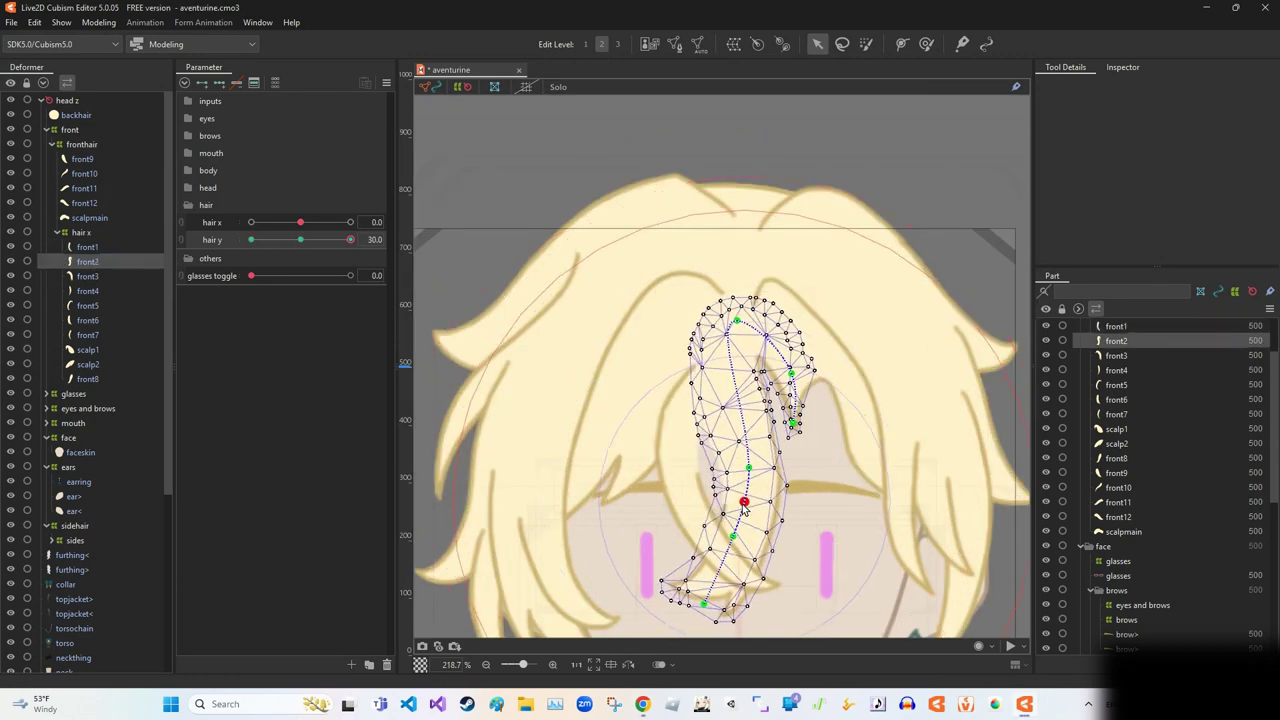
scroll(868, 190, "down", 2)
left_click(868, 190)
Open the physics settings and test hair y's pendulum with shaking influence 0.7 and 0.95, overall acceleration 1.0 and duration 13.
left_click(98, 22)
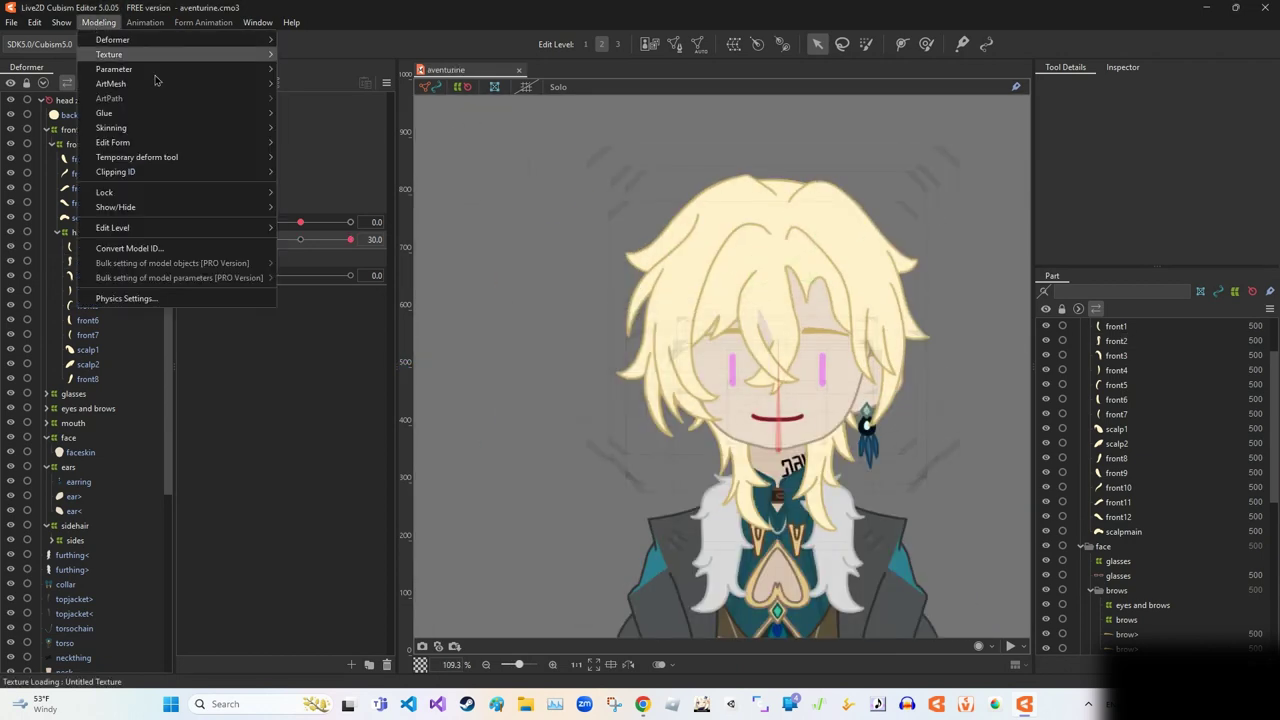
left_click(115, 294)
scroll(922, 124, "up", 5)
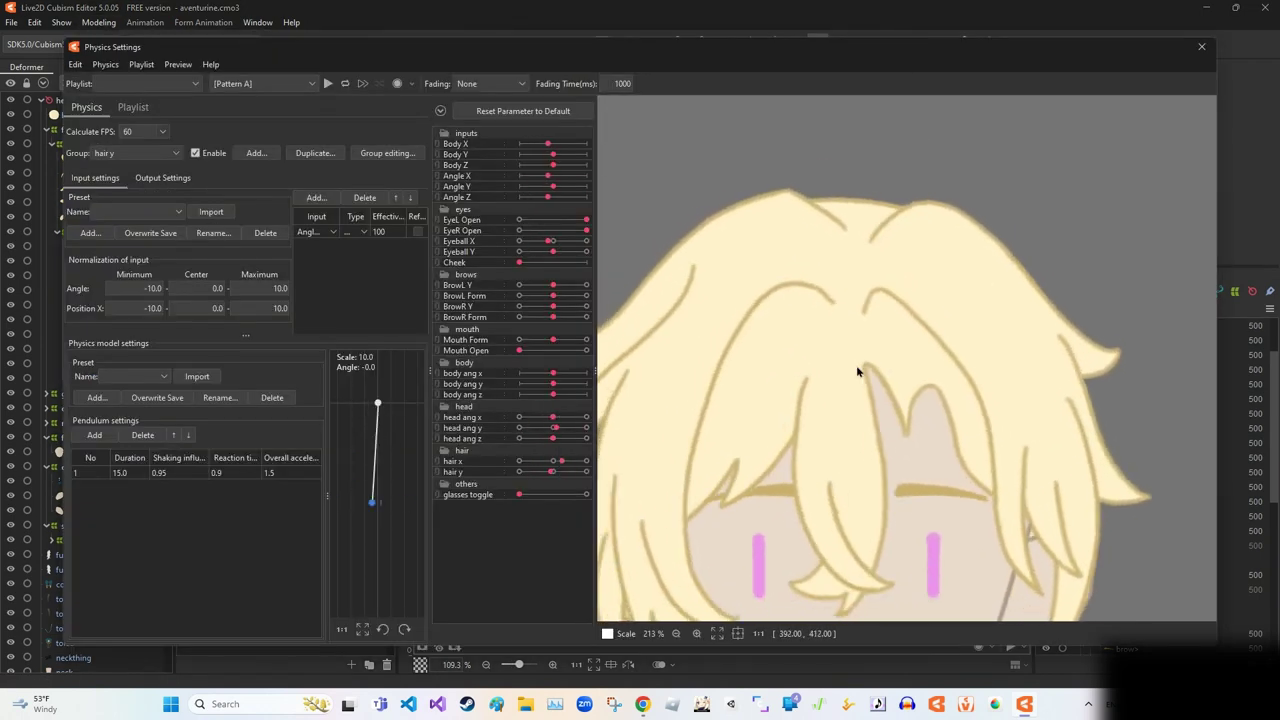
double_click(197, 468)
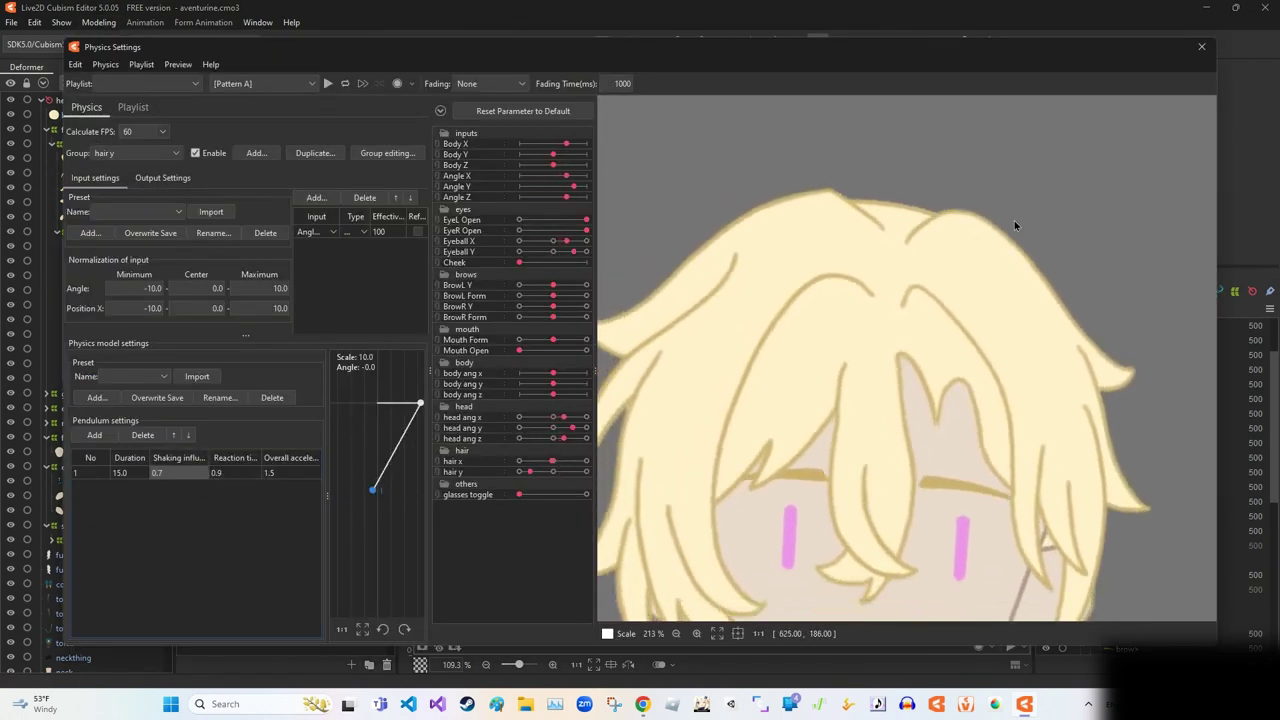
key("Return")
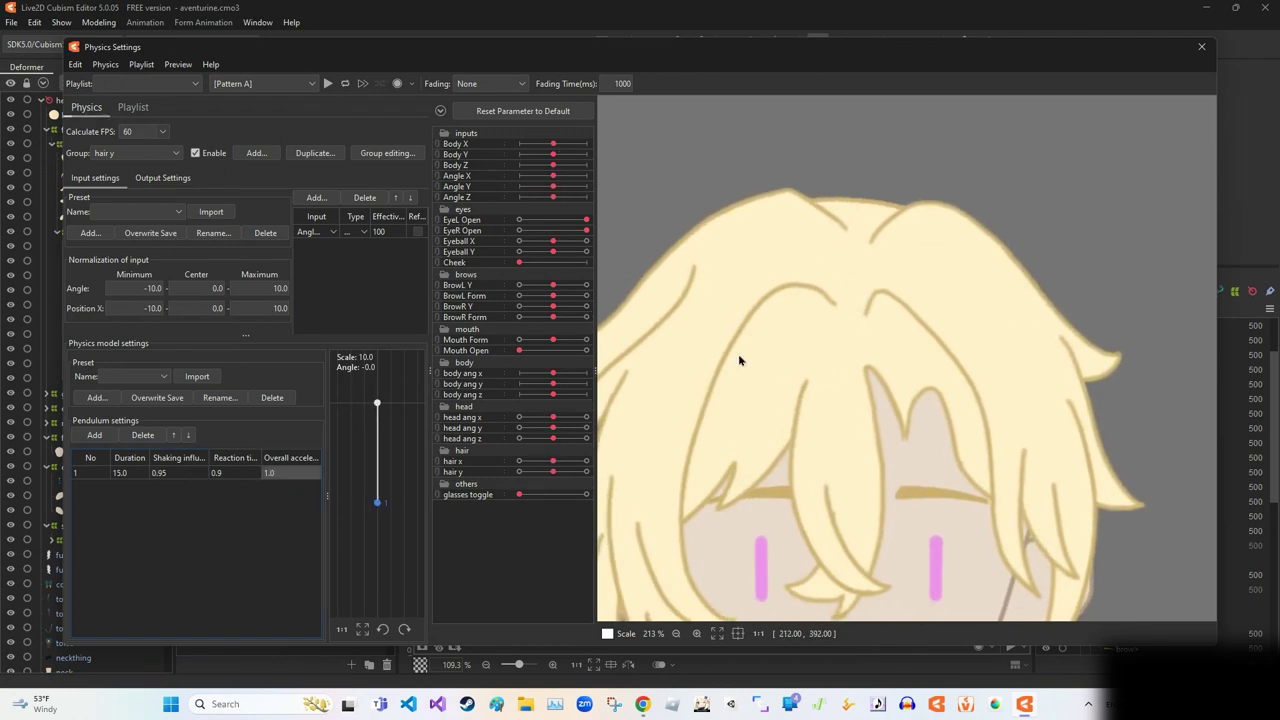
type("13")
key("Return")
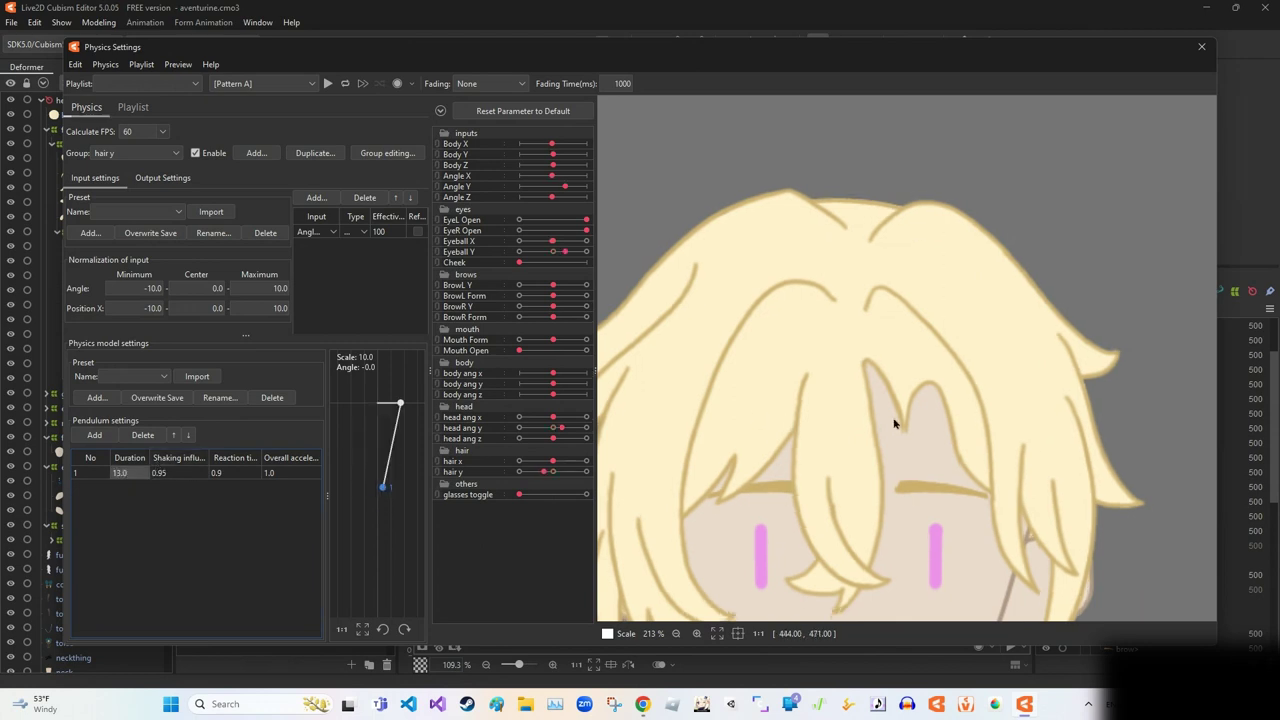
Set hair y's pendulum to duration 20, reaction time 0.8 and overall acceleration 0.75.
double_click(238, 476)
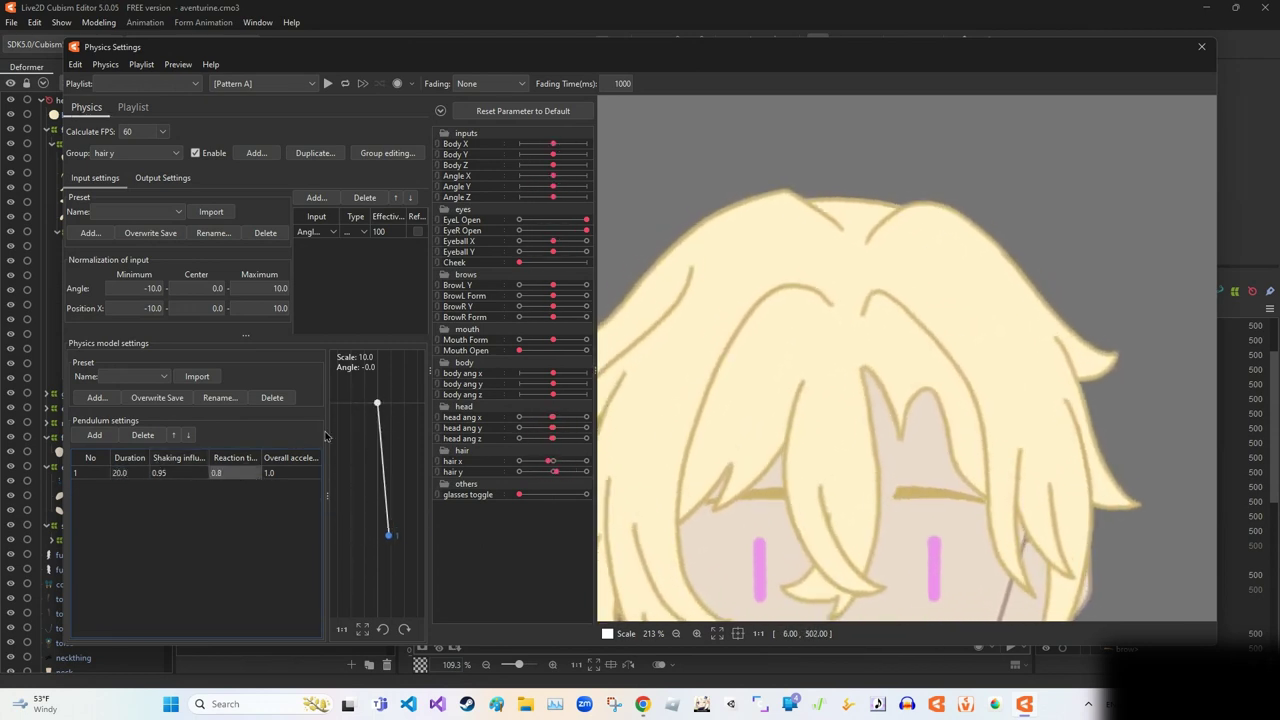
key("Tab")
type("0.75")
key("Return")
Preview the hair motion on the full model and on the head, and close the physics settings.
scroll(953, 273, "down", 10)
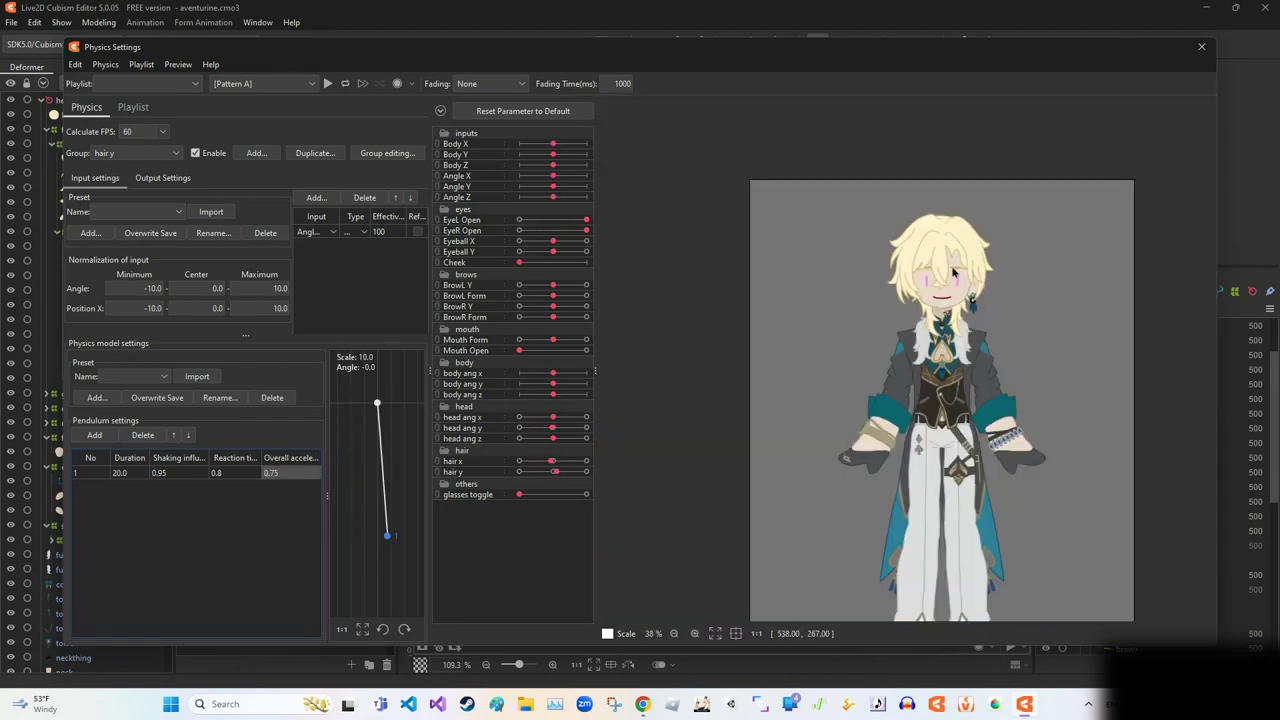
scroll(945, 270, "up", 6)
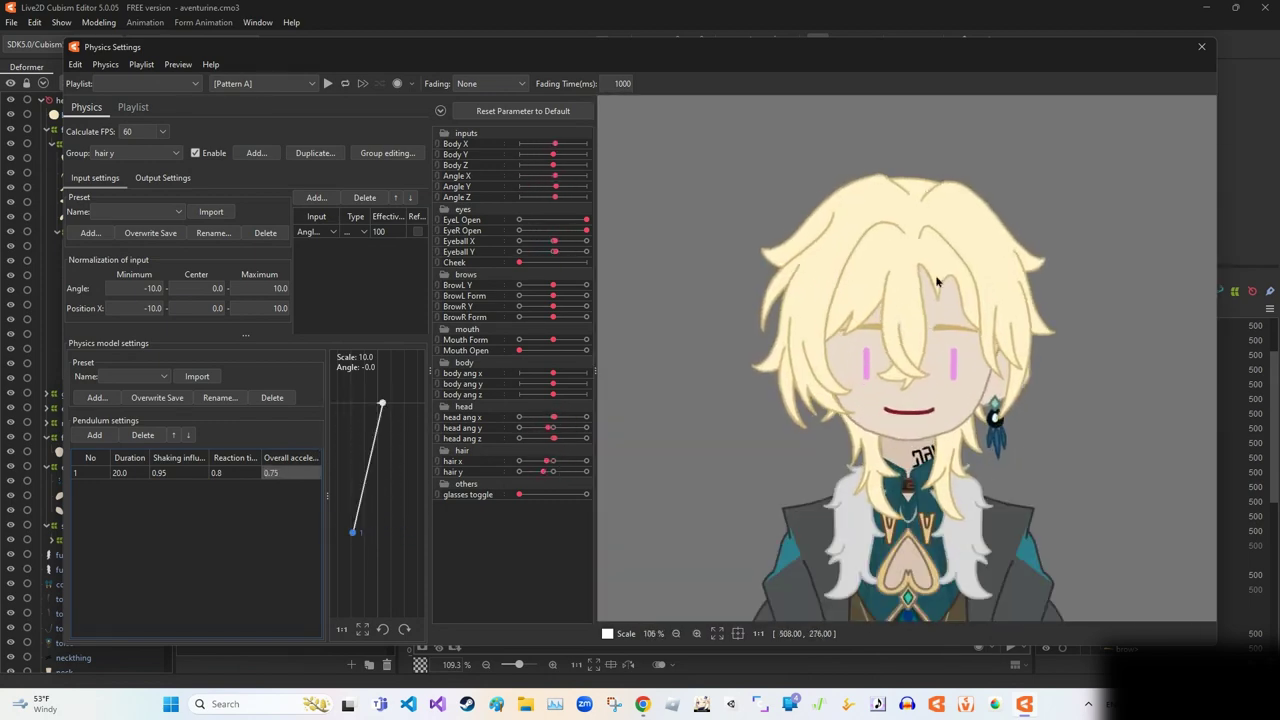
left_click(1202, 47)
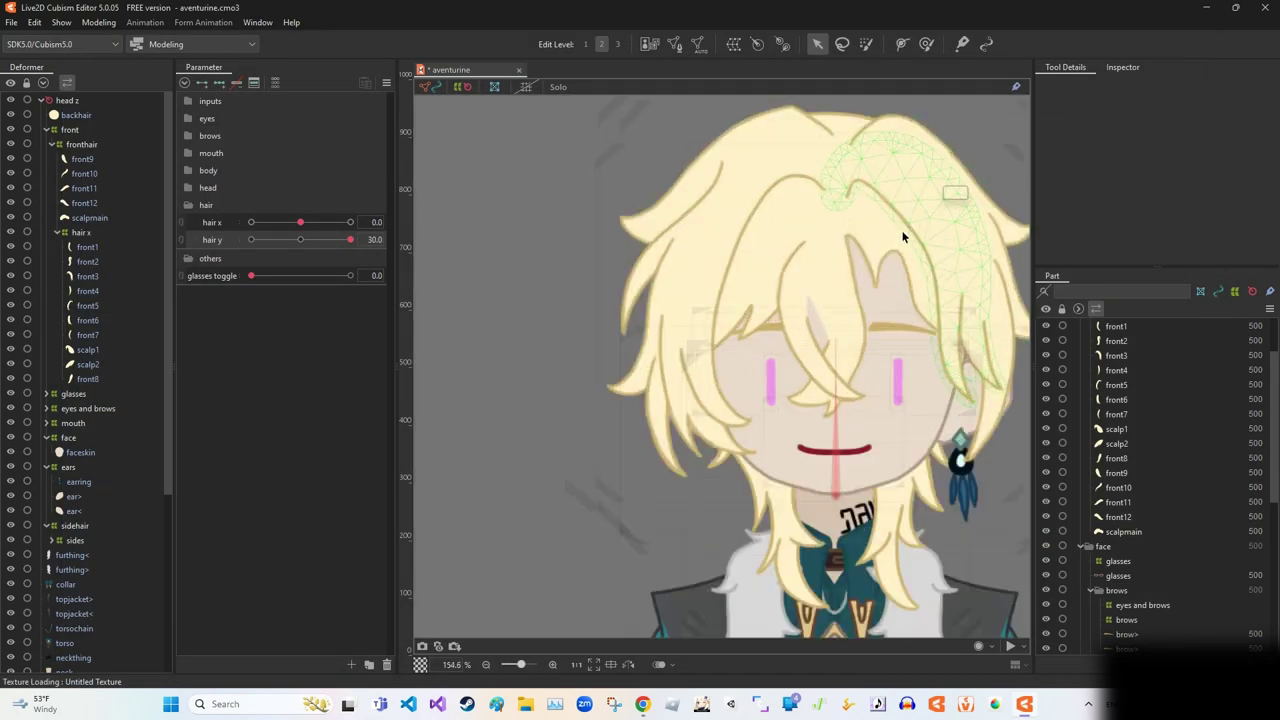
Reshape front1 and front2 along their deform paths with hair y at 30.
scroll(687, 281, "up", 5)
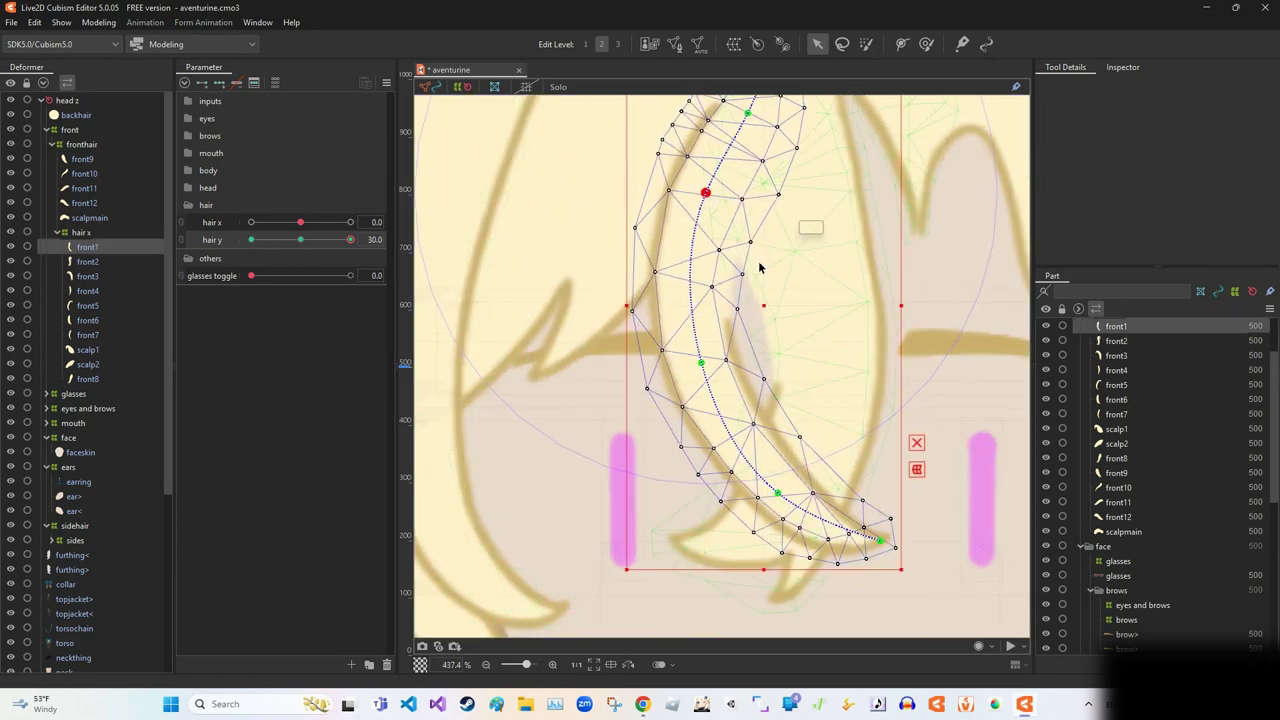
scroll(742, 200, "down", 3)
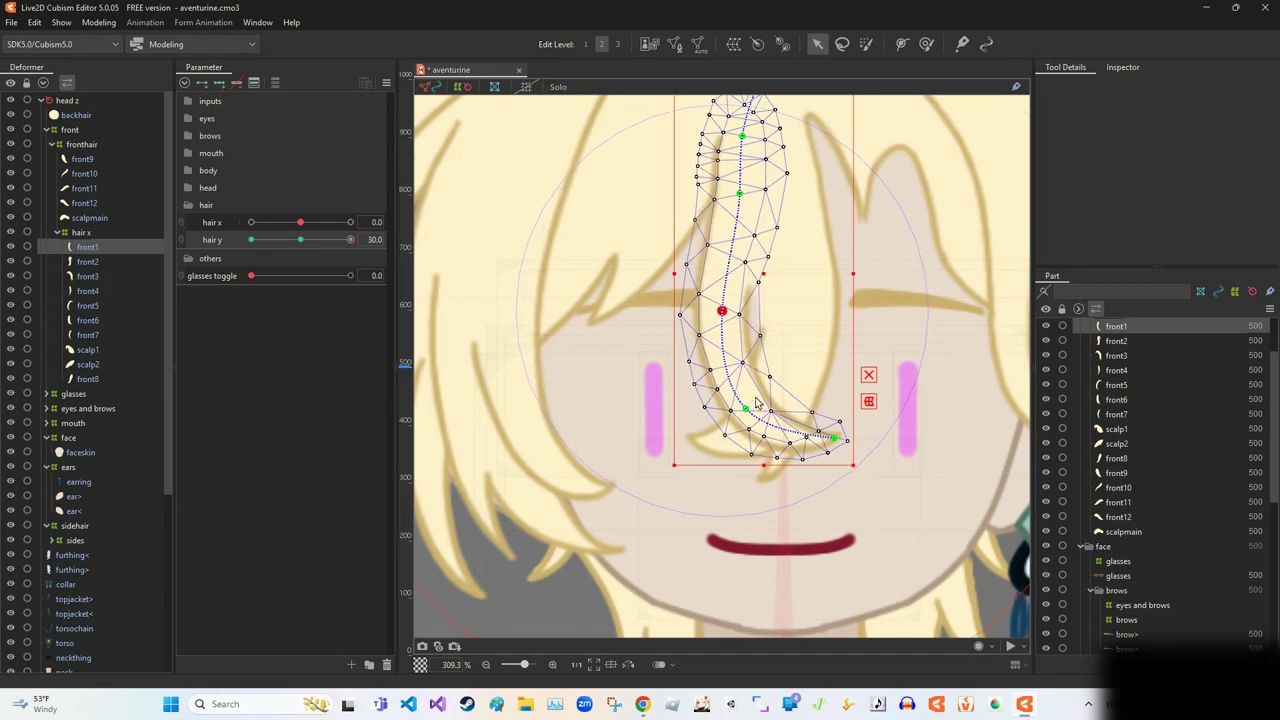
left_click(785, 330)
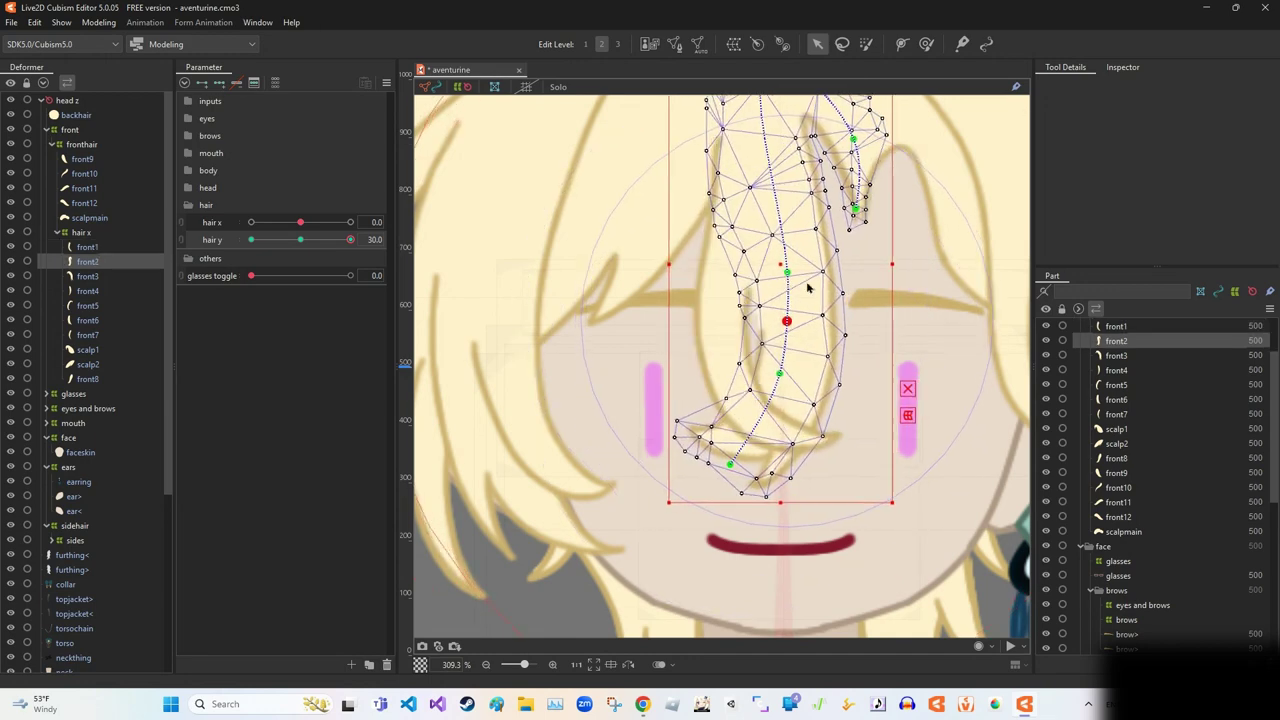
scroll(843, 258, "down", 5)
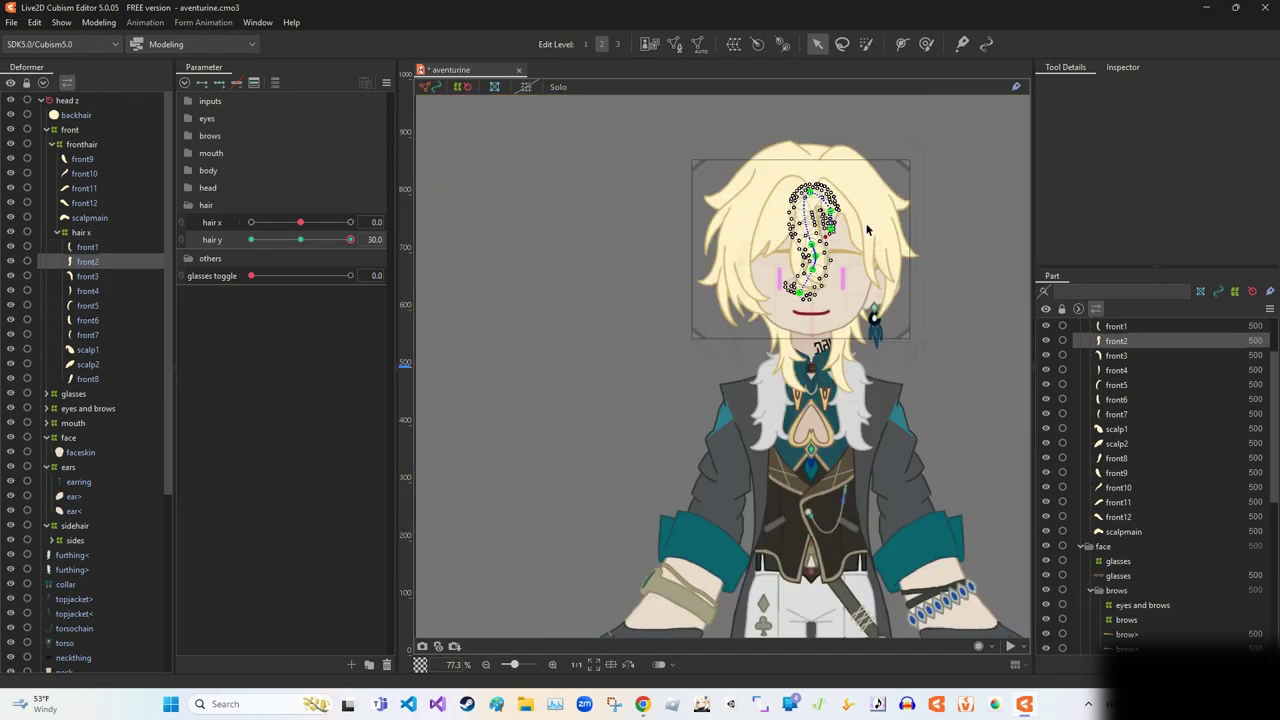
scroll(762, 296, "up", 5)
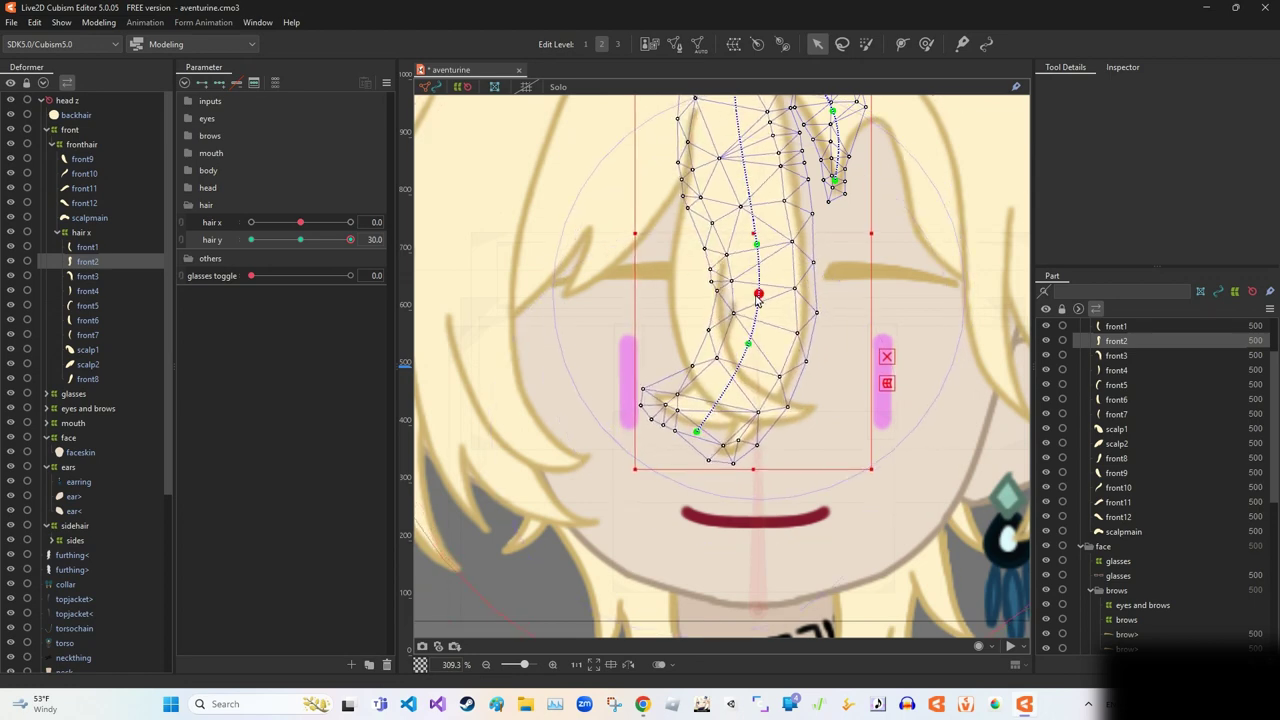
scroll(755, 310, "down", 5)
left_click(901, 201)
scroll(780, 260, "up", 3)
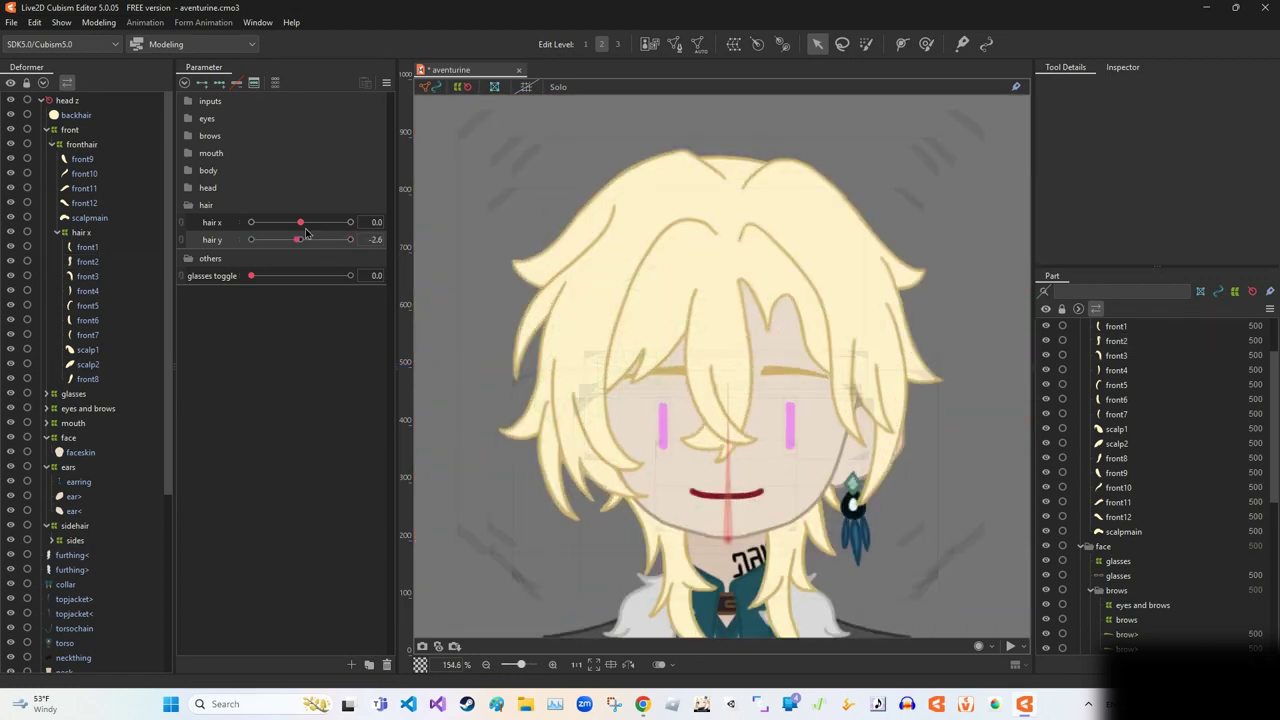
Scrub hair y through its range to preview the front hair and examine front2's curve at 30.
left_click(757, 374)
scroll(757, 374, "up", 3)
scroll(757, 325, "down", 5)
left_click(470, 290)
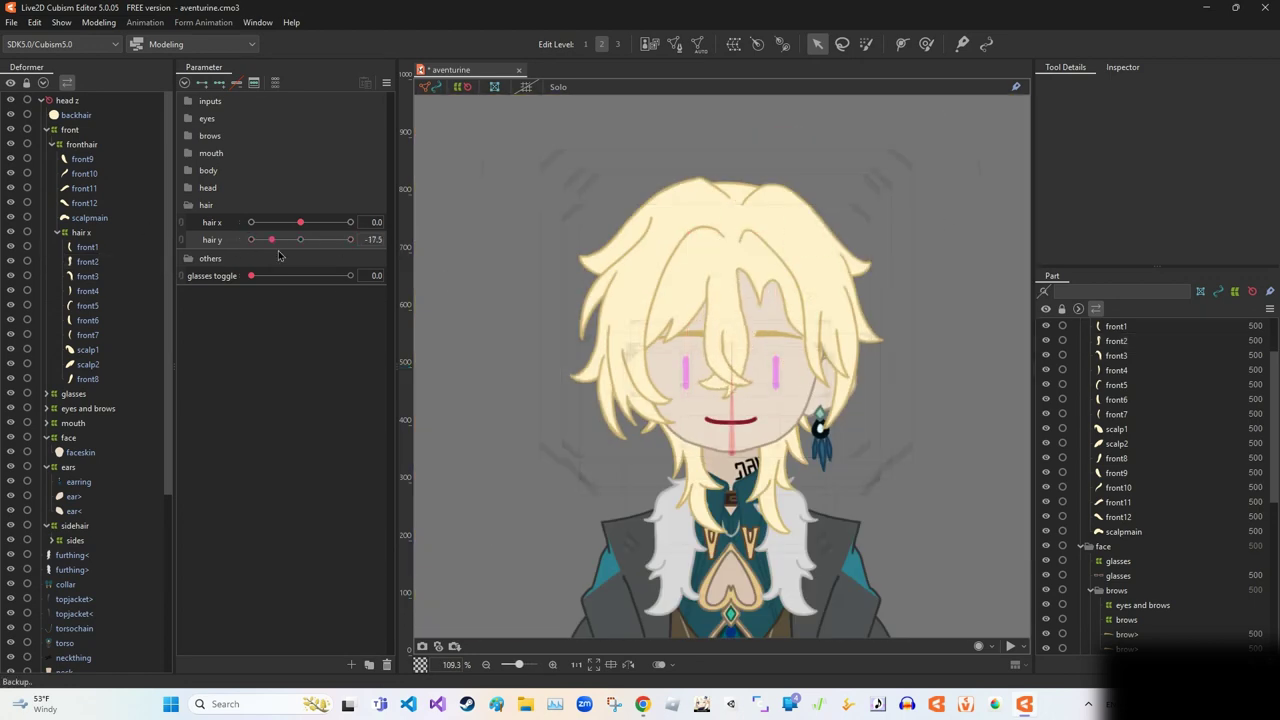
left_click(708, 310)
scroll(708, 310, "up", 5)
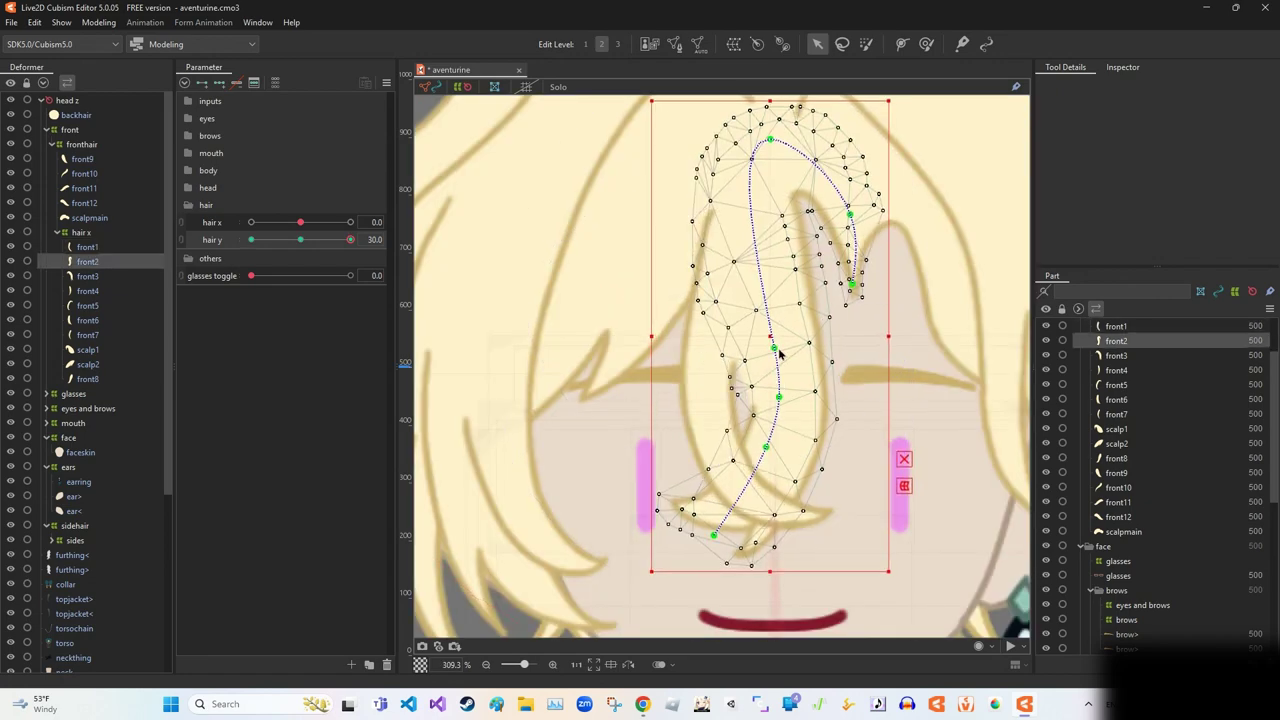
Give front5 a deform path at edit level 3 and bend the strand for hair y 30 and -30.
scroll(690, 382, "down", 5)
left_click(679, 378)
scroll(679, 378, "up", 4)
scroll(430, 260, "down", 2)
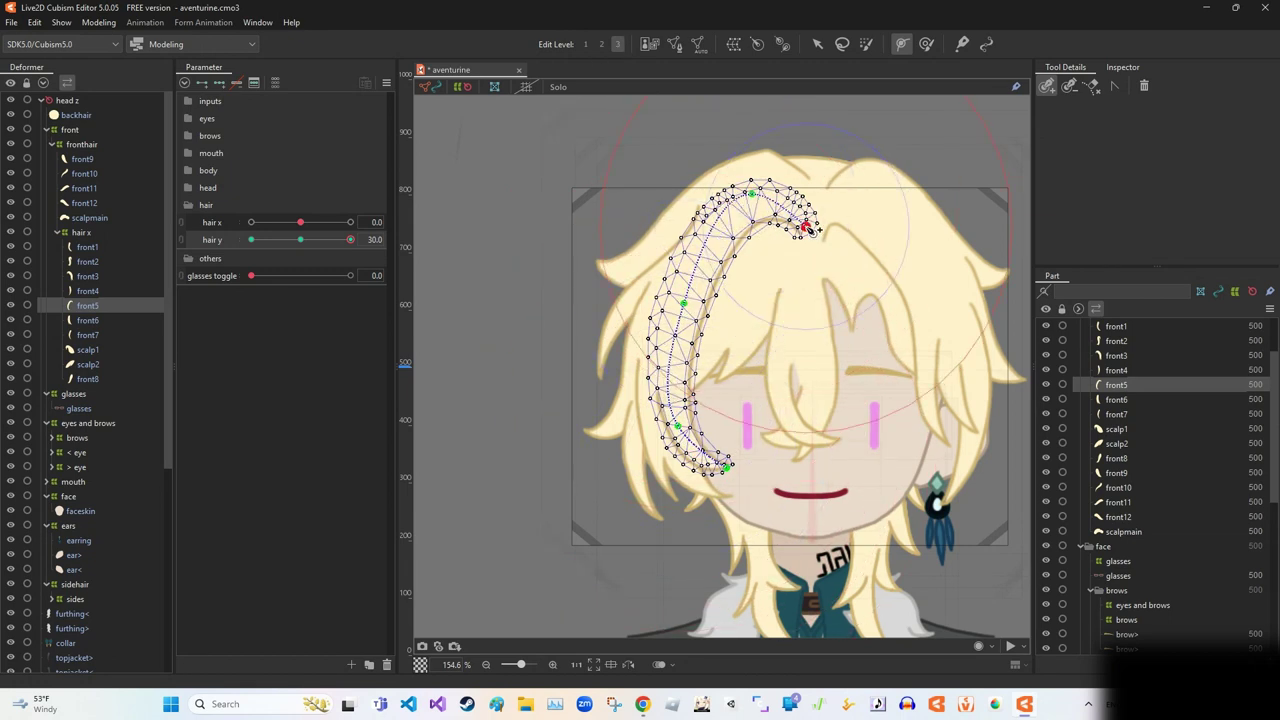
left_click_drag(684, 296, 676, 300)
key("ctrl+z")
key("ctrl+y")
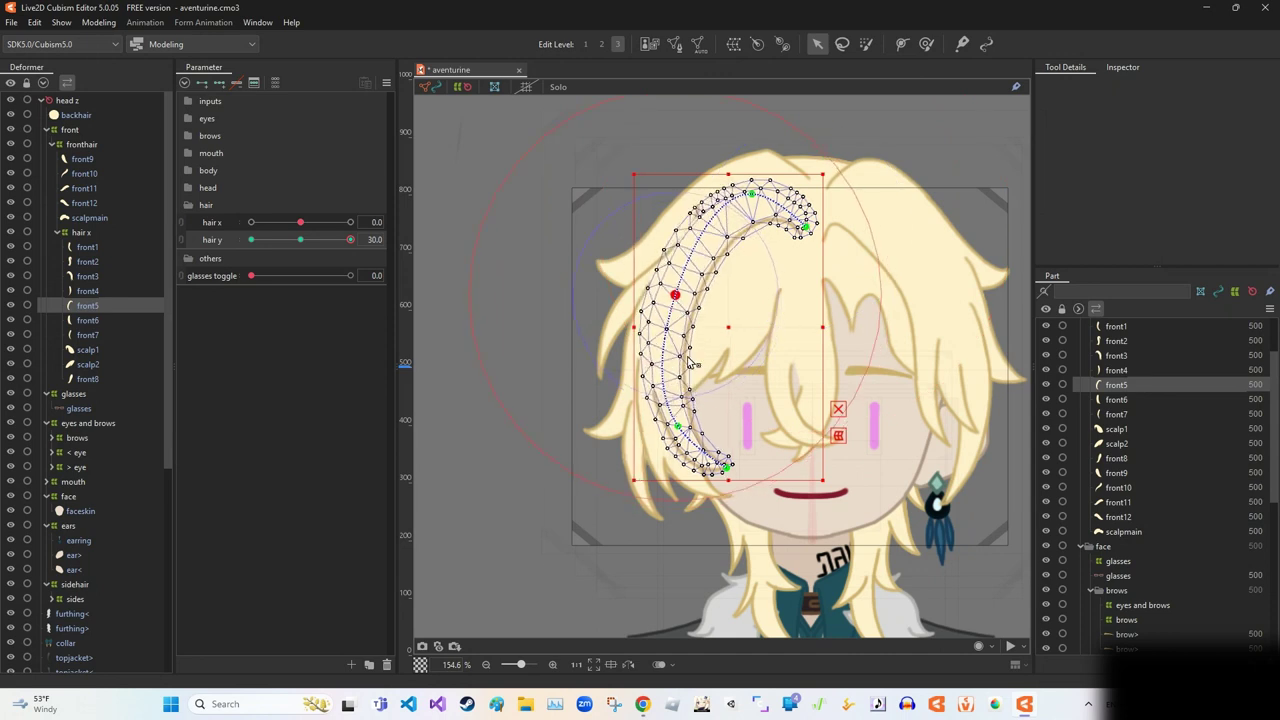
key("ctrl+z")
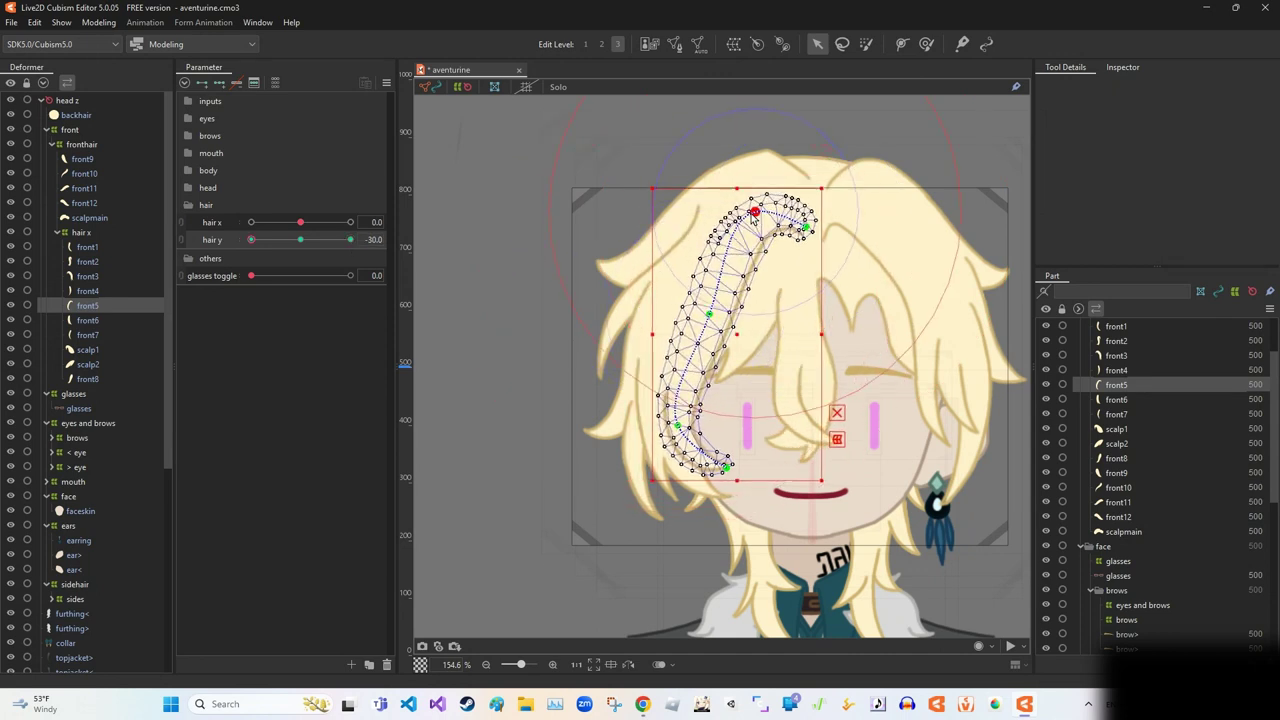
left_click_drag(690, 294, 757, 198)
scroll(657, 378, "down", 5)
Set up front3's deform paths at edit levels 2 and 3 and add its three hair y keys.
left_click(728, 266)
scroll(728, 266, "up", 5)
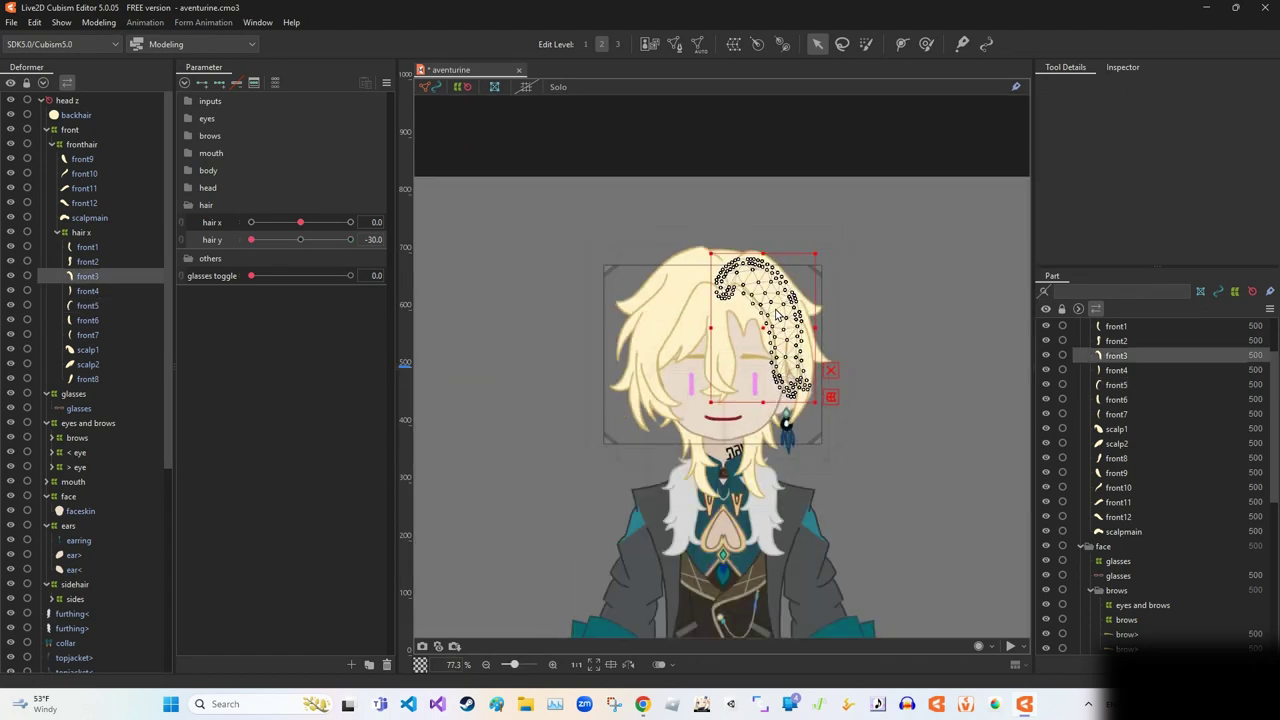
key("b")
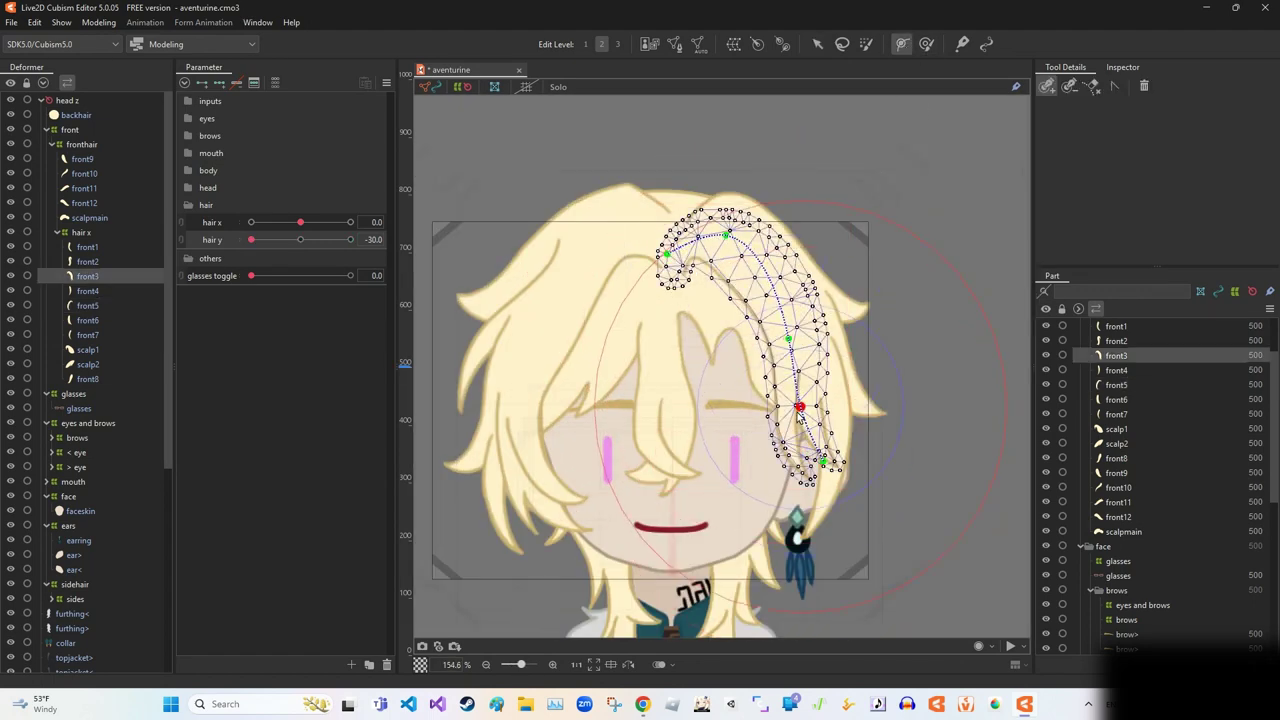
key("3")
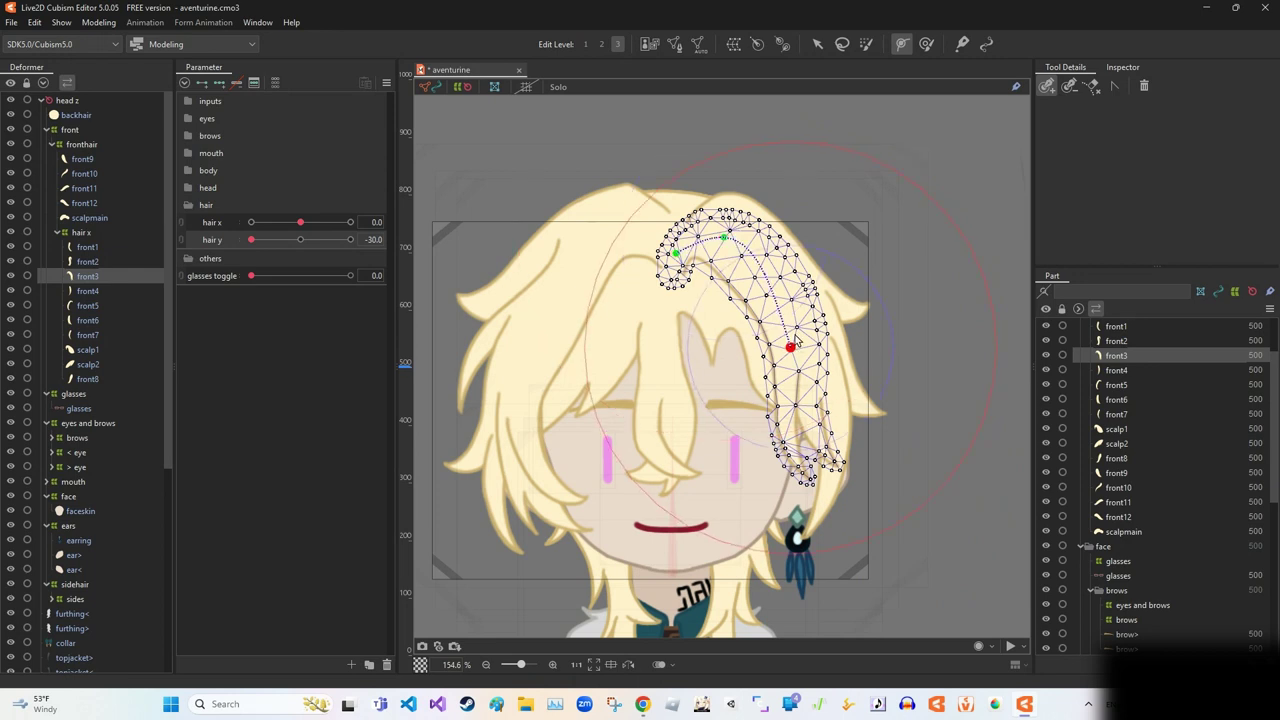
key("ctrl+z")
key("ctrl+y")
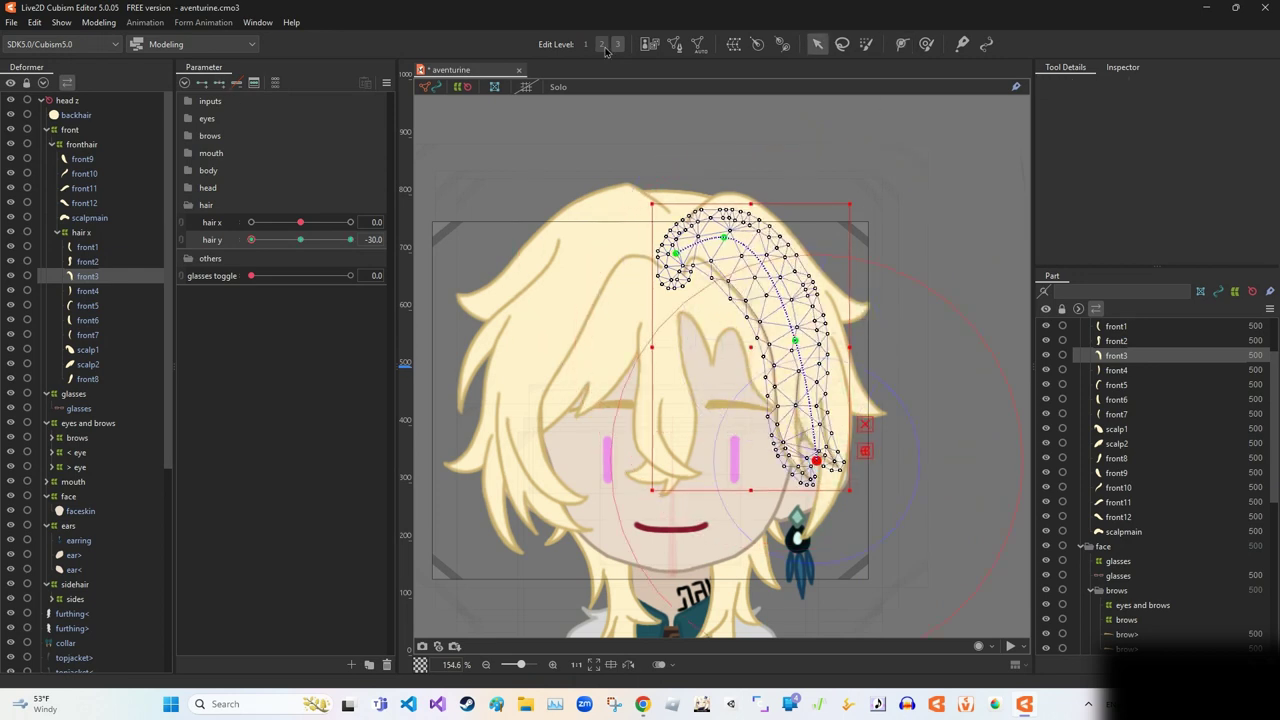
Bend front3 along its edit level 2 deform path for hair y -30 and 30.
key("2")
key("ctrl+z")
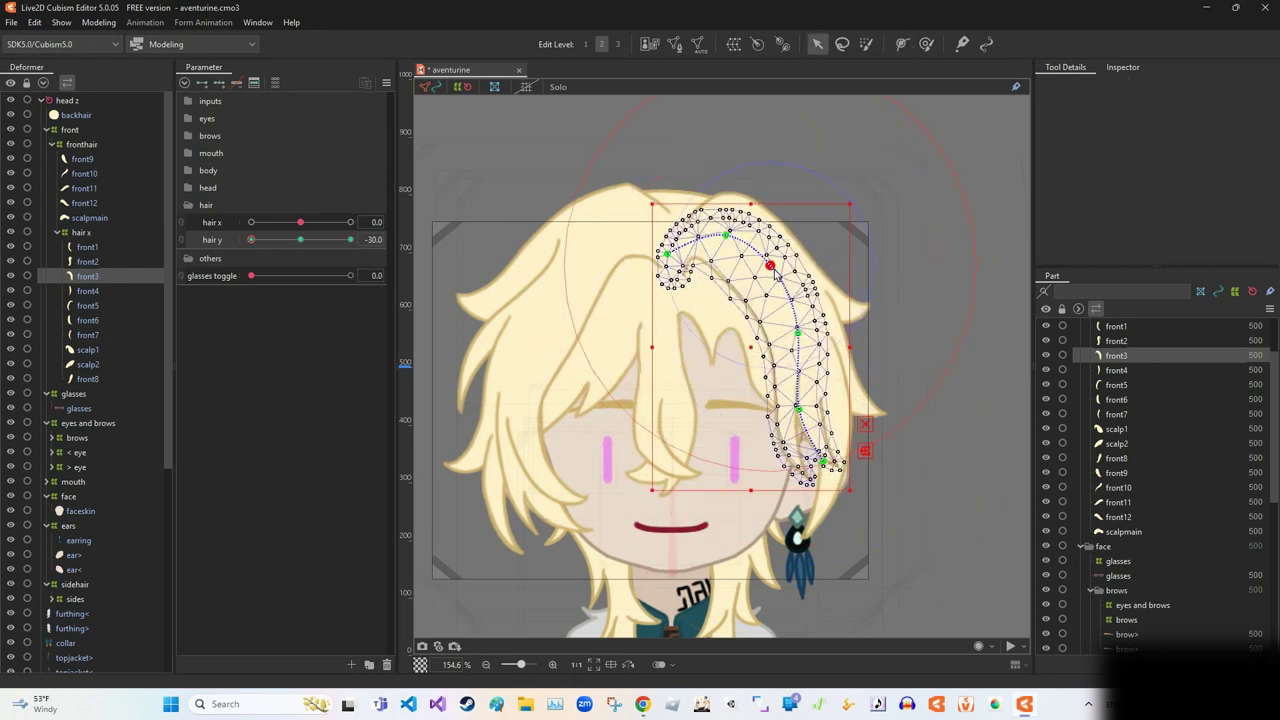
left_click(823, 461)
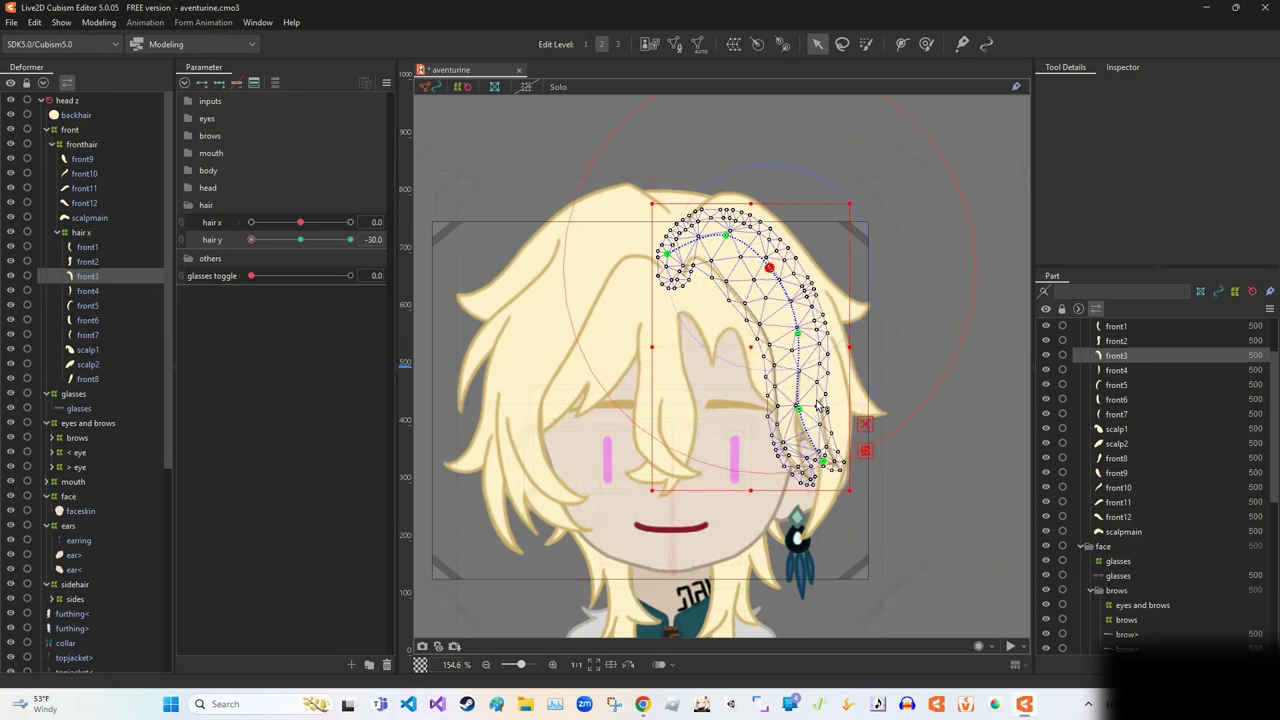
left_click_drag(769, 268, 762, 273)
scroll(675, 278, "up", 5)
scroll(760, 337, "down", 5)
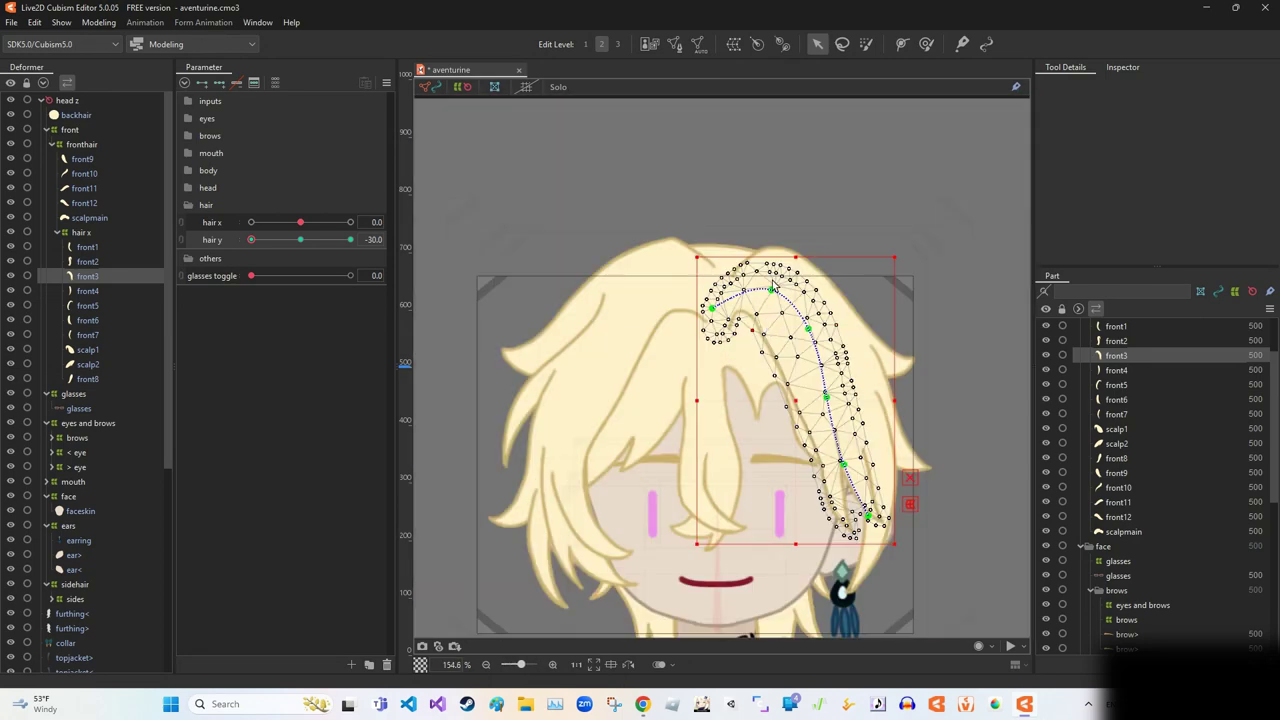
left_click_drag(889, 220, 747, 268)
left_click_drag(797, 306, 803, 296)
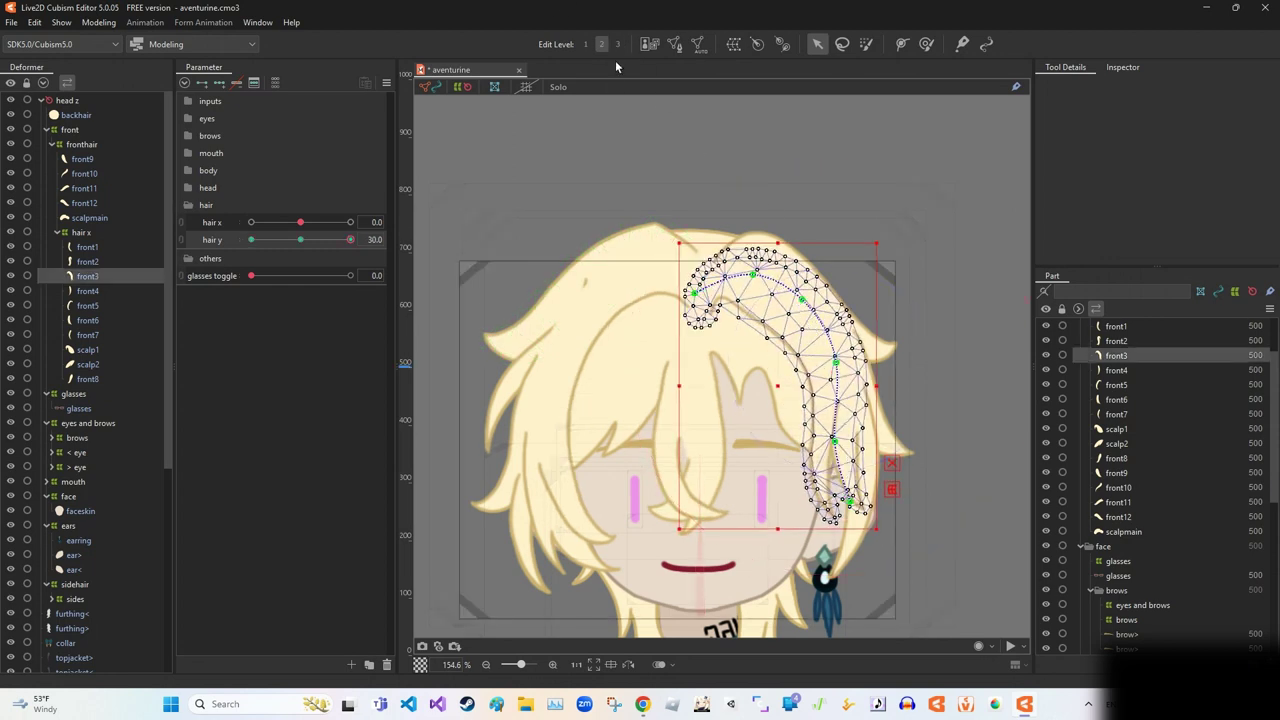
left_click(926, 43)
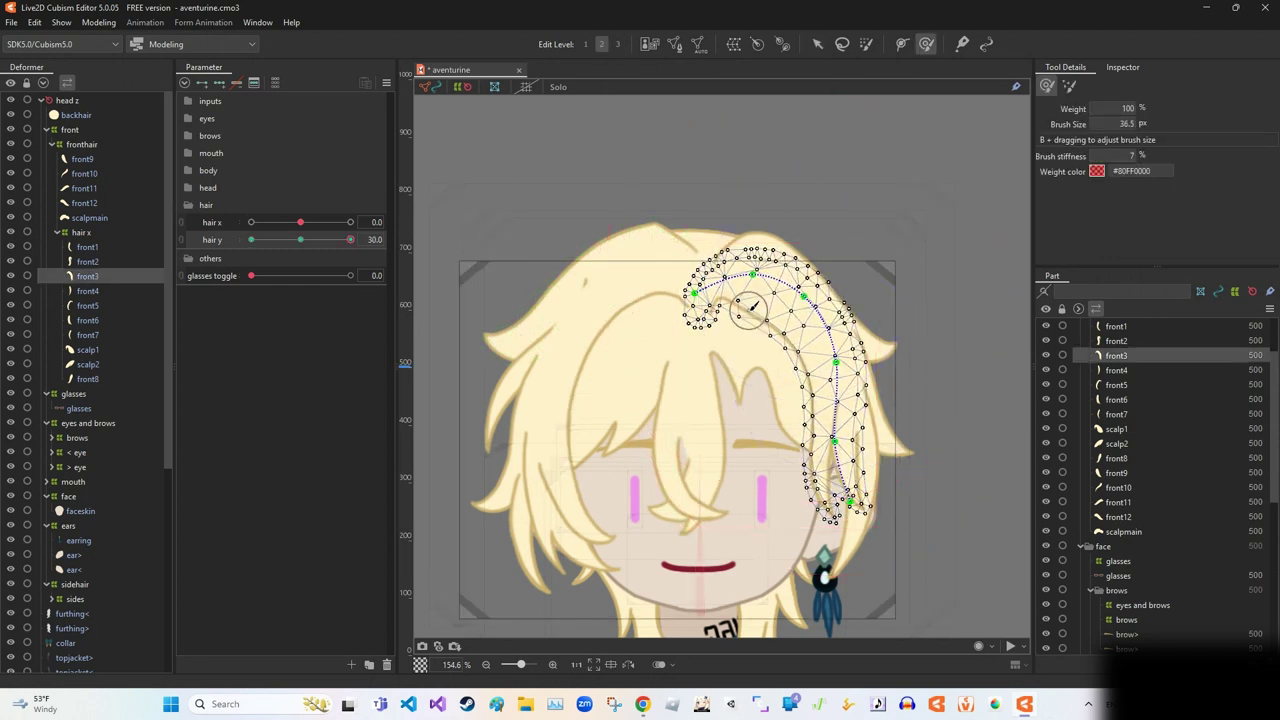
scroll(846, 156, "down", 5)
Refine front5's shape along its edit level 2 deform path with hair y at 30.
left_click(745, 218)
scroll(693, 263, "up", 6)
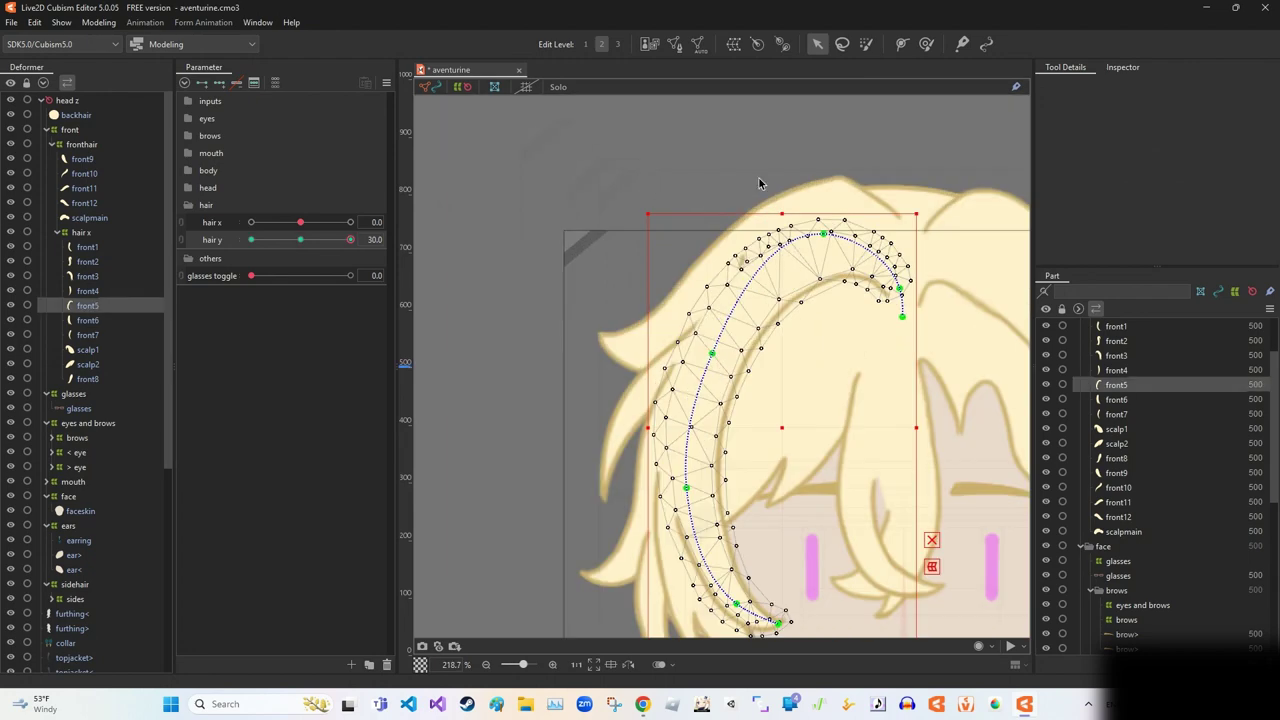
scroll(566, 157, "down", 5)
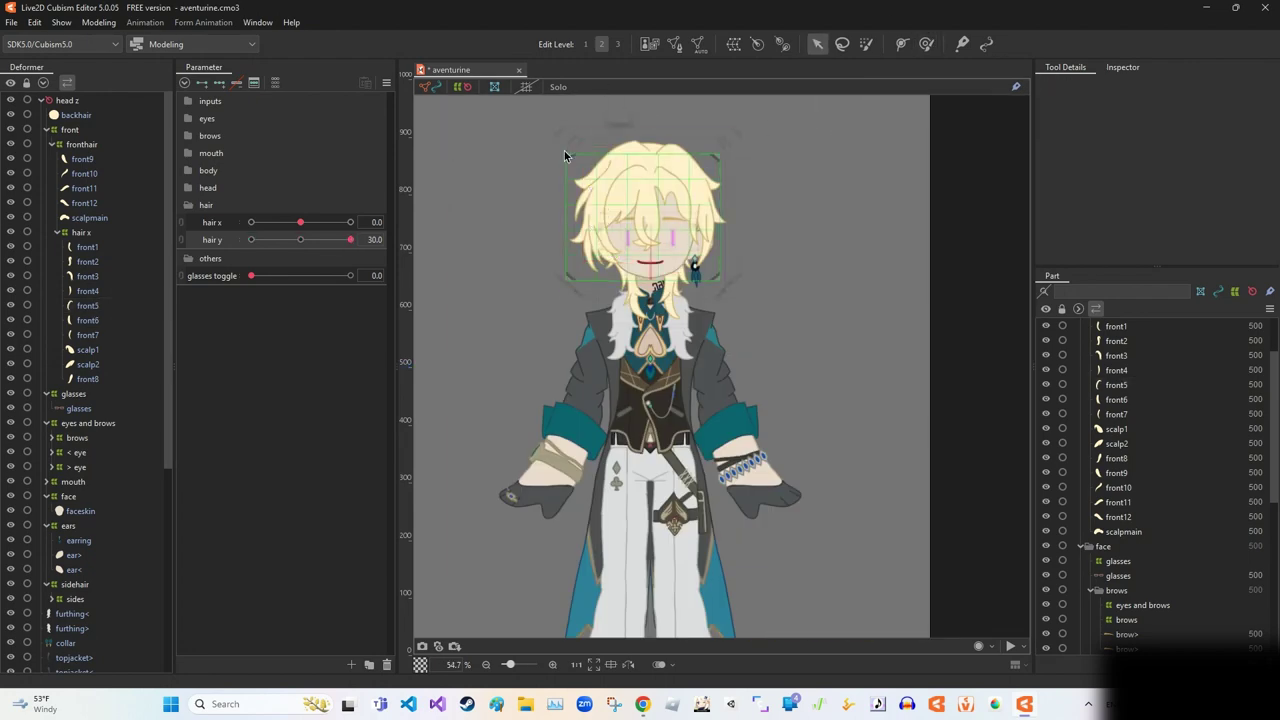
Add hair y keys to front10 and bend the strand along its deform path at -30.
left_click(590, 200)
scroll(620, 129, "up", 4)
key("g")
left_click(599, 411)
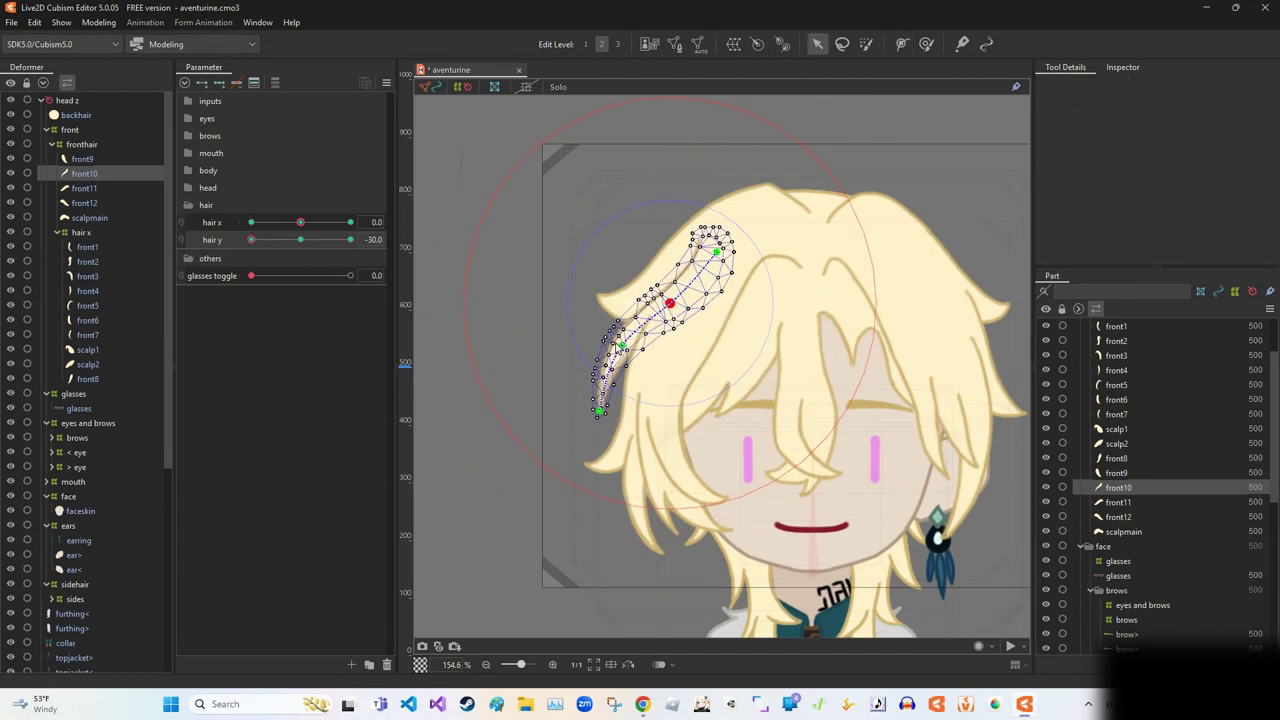
scroll(675, 300, "down", 5)
Add hair y keys and deform paths at edit levels 2 and 3 to front11, and reshape it at -30.
left_click(720, 250)
scroll(738, 204, "up", 5)
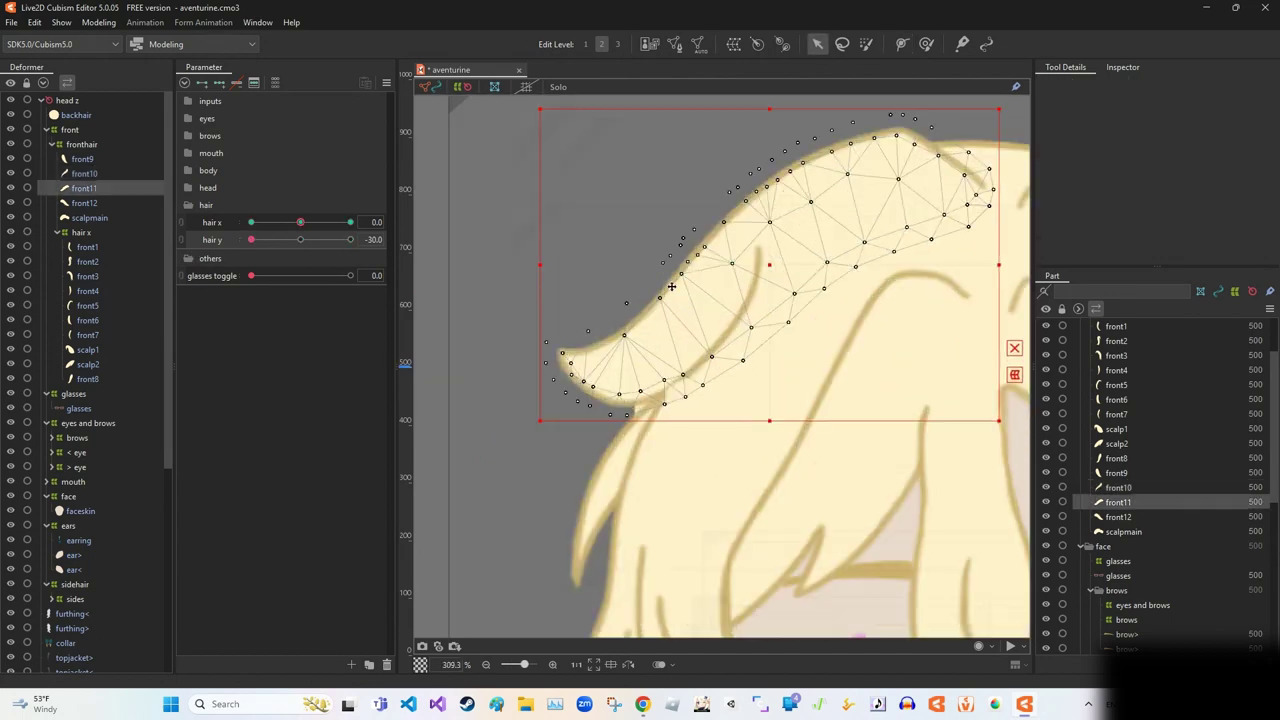
scroll(738, 204, "down", 2)
key("g")
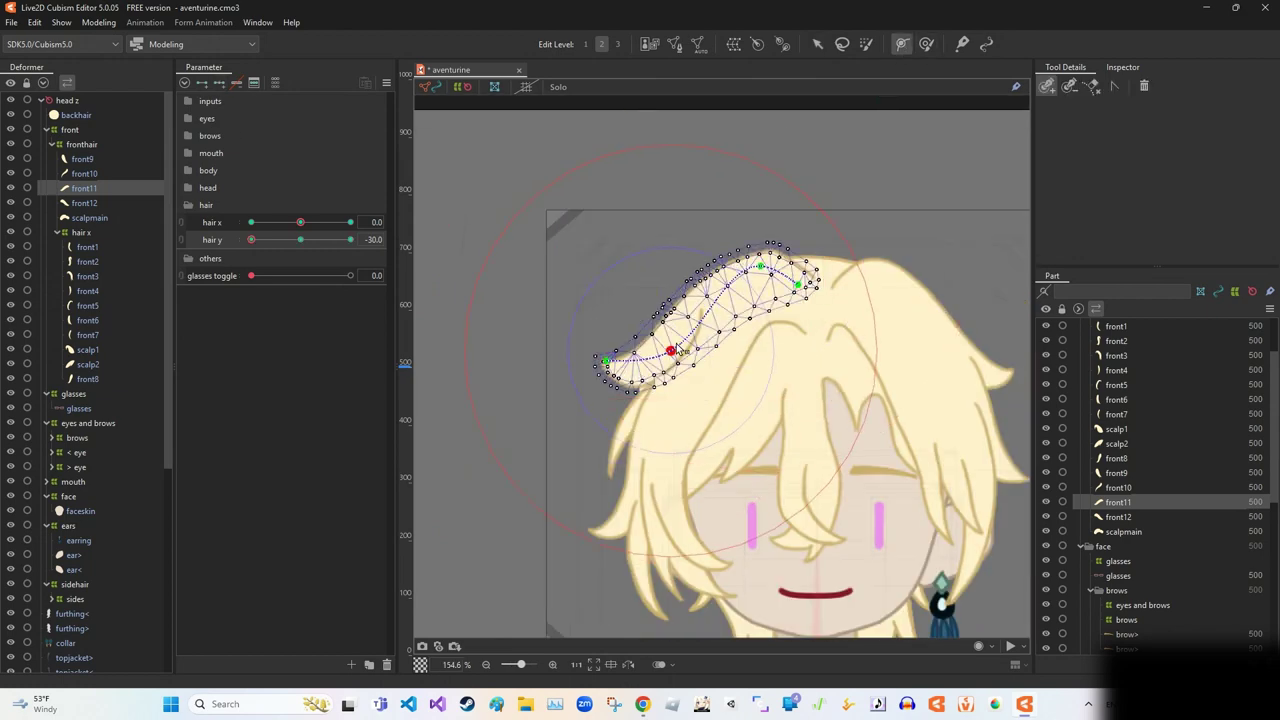
left_click(618, 44)
scroll(702, 240, "up", 2)
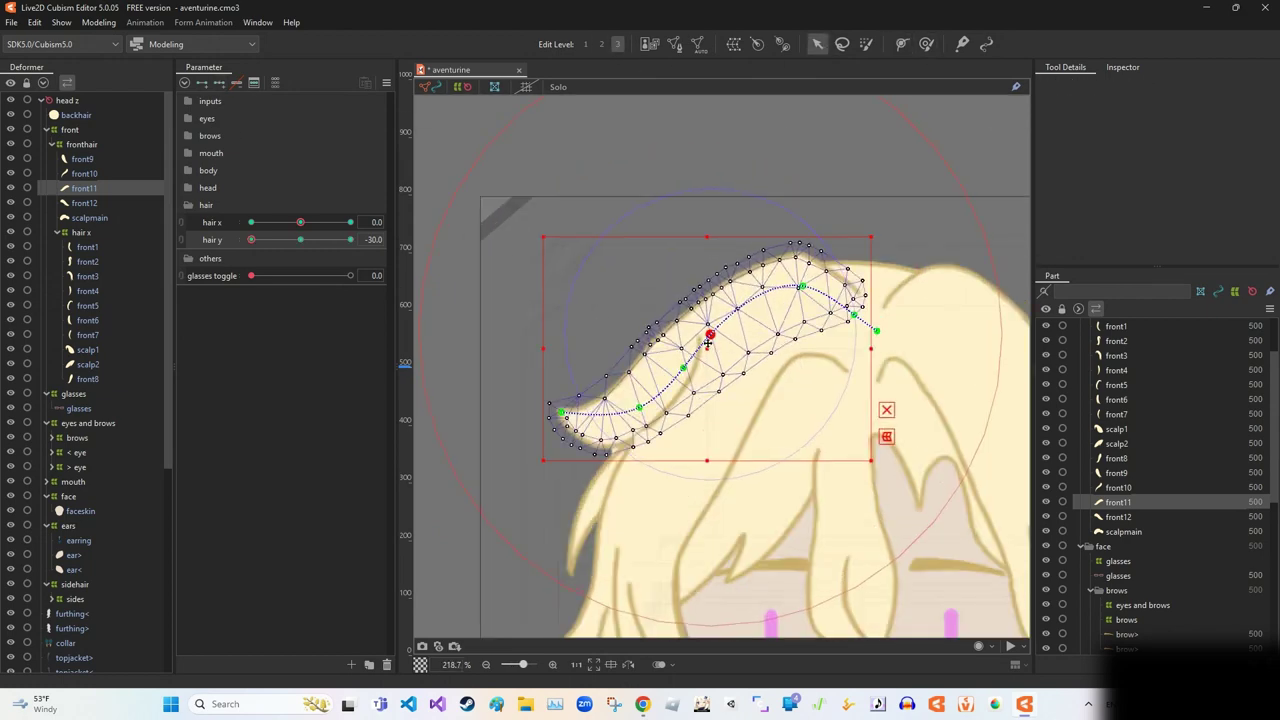
left_click(565, 405)
key("w")
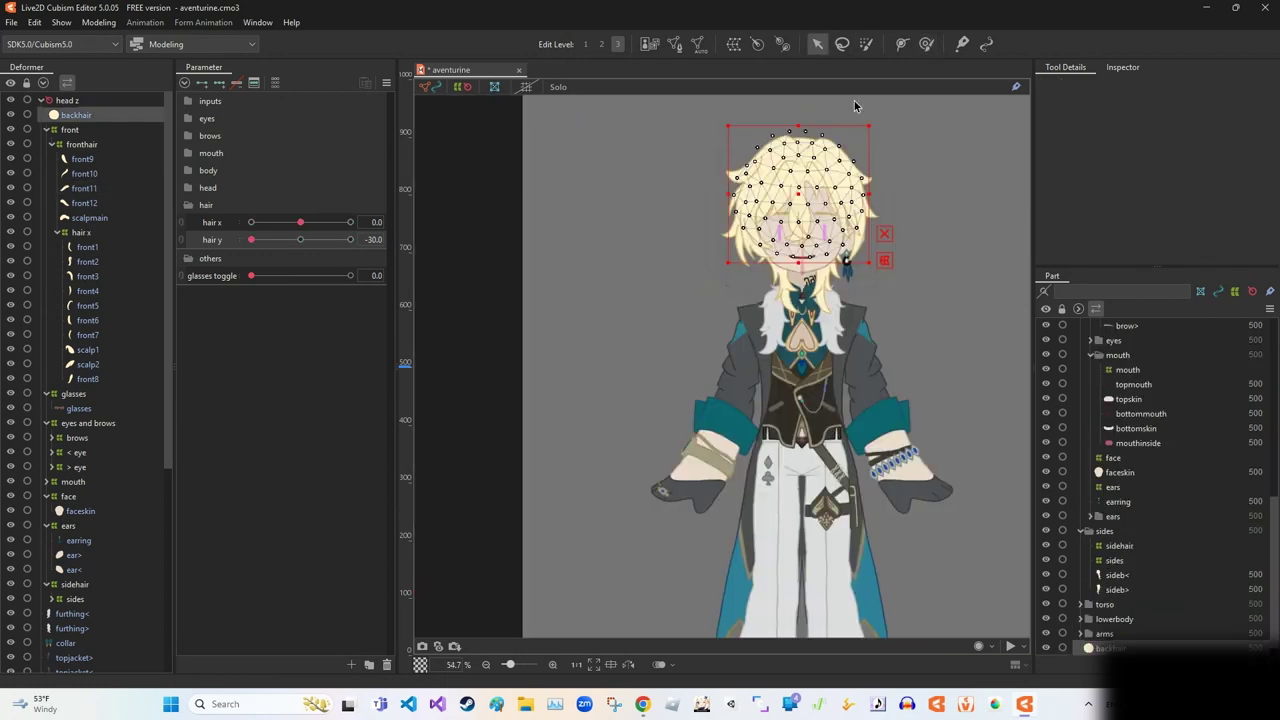
left_click(612, 238)
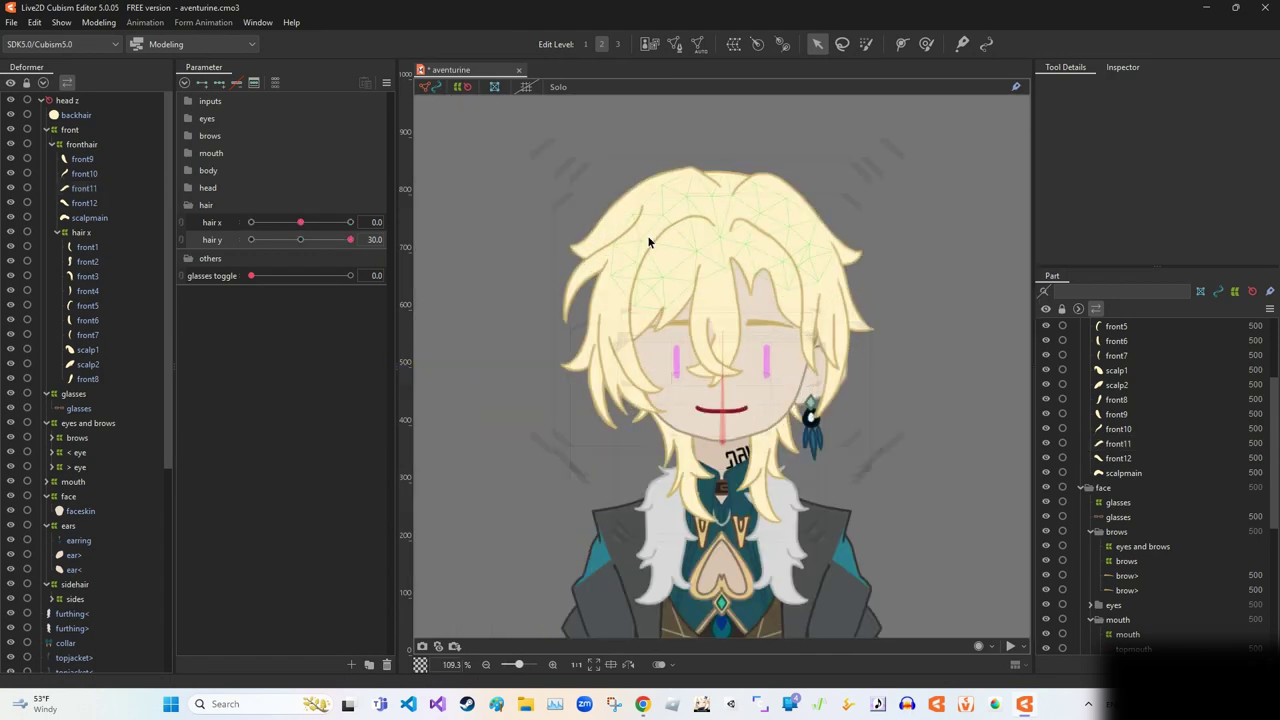
Add a deform path and hair y keys to front8, and bend the strand at -30.
left_click(583, 363)
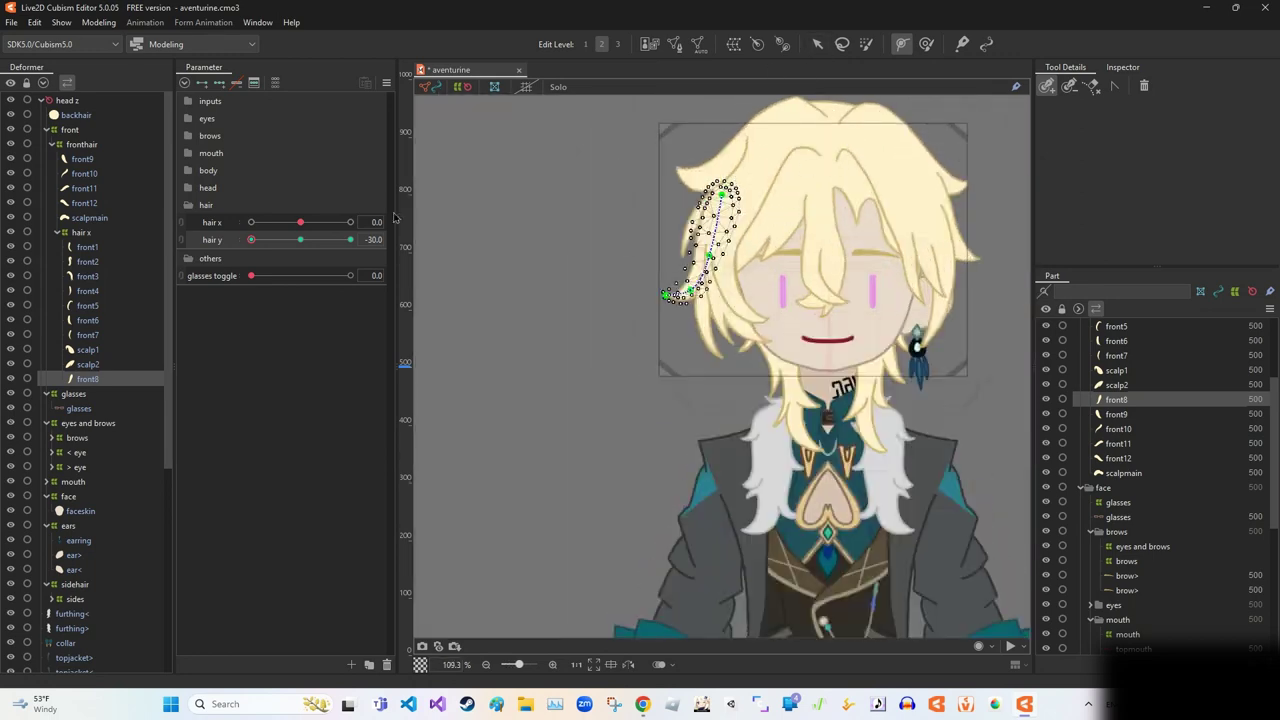
key("v")
scroll(731, 322, "up", 5)
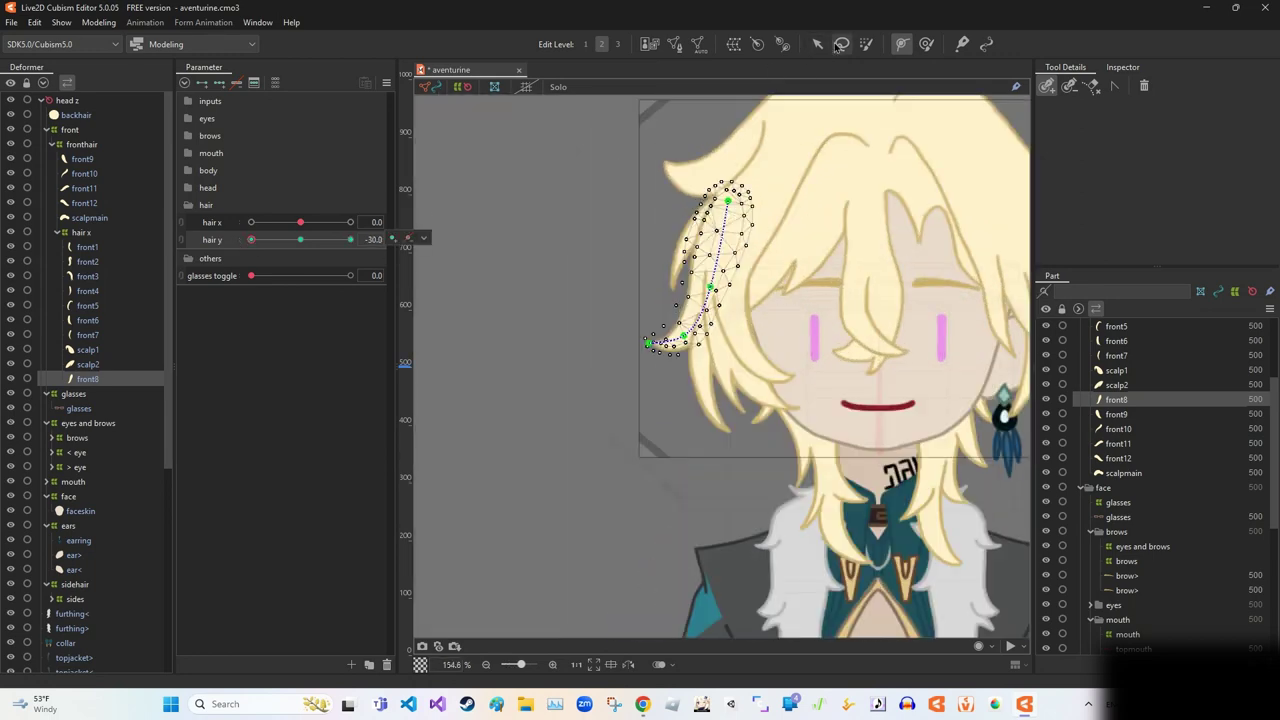
scroll(733, 322, "down", 5)
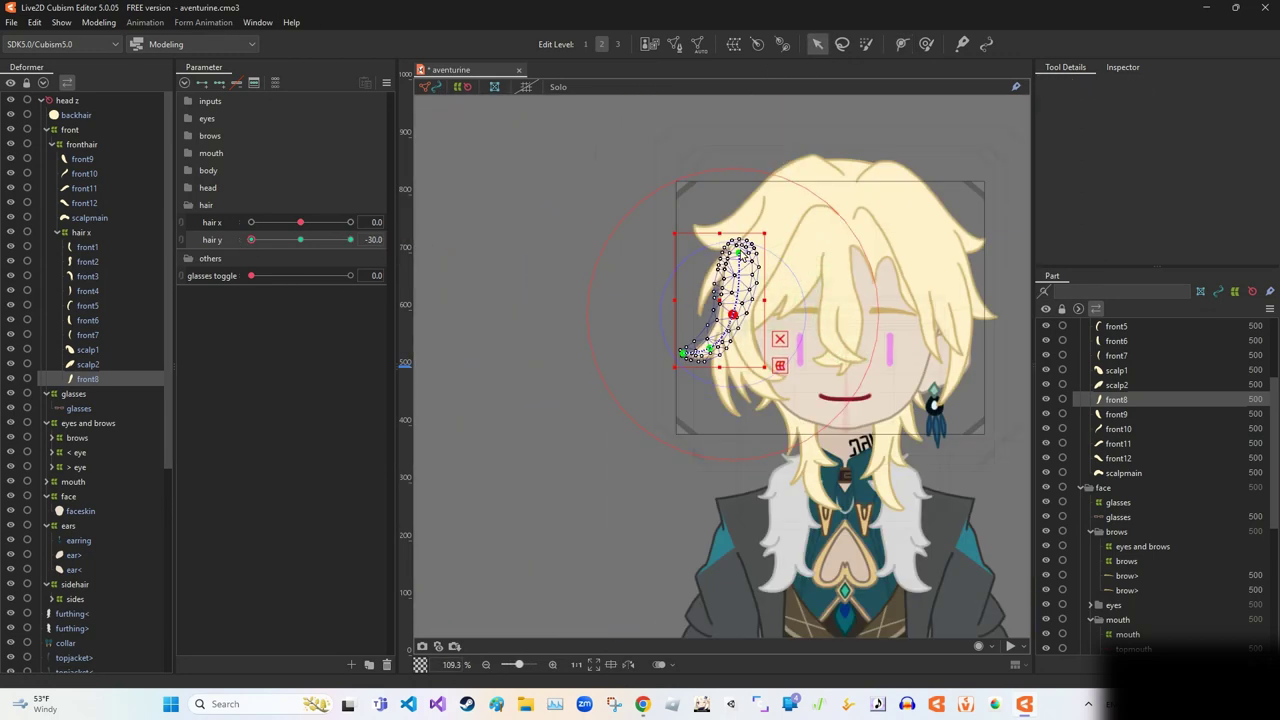
Rotate front8's root vertices with hair y at -30, and scrub hair y to preview the motion.
scroll(753, 251, "up", 5)
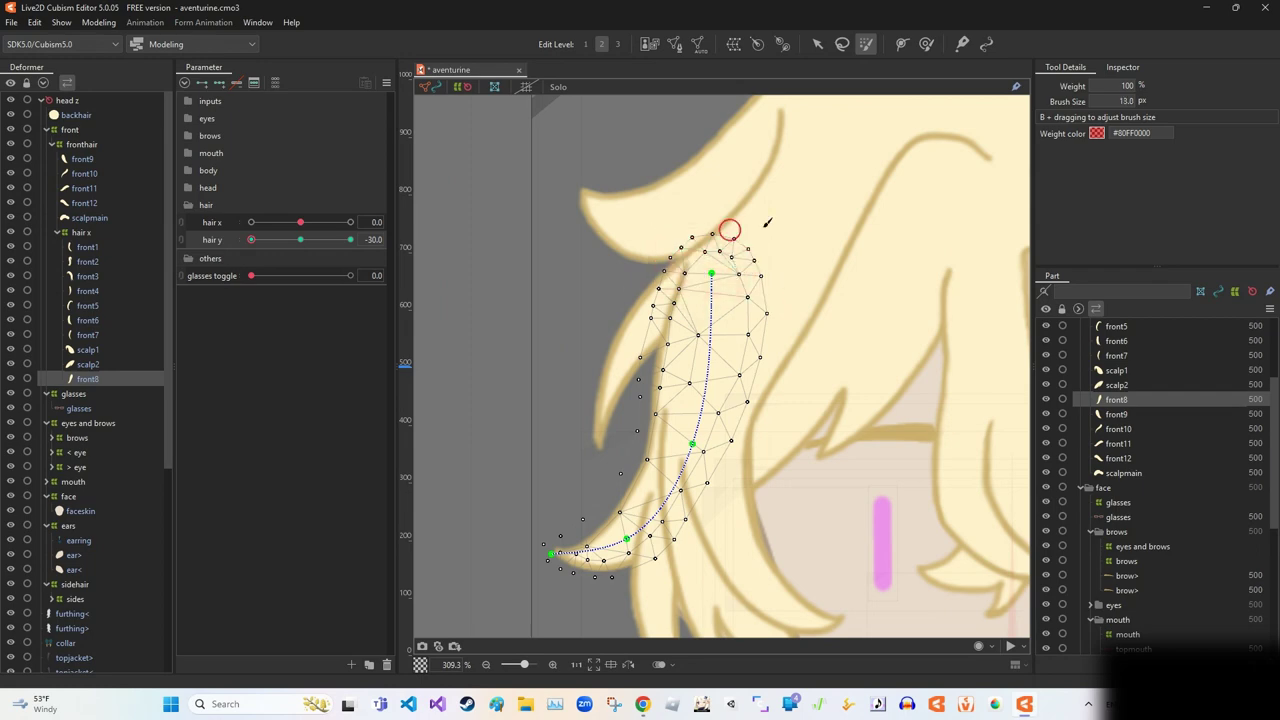
left_click(815, 44)
scroll(1001, 207, "down", 5)
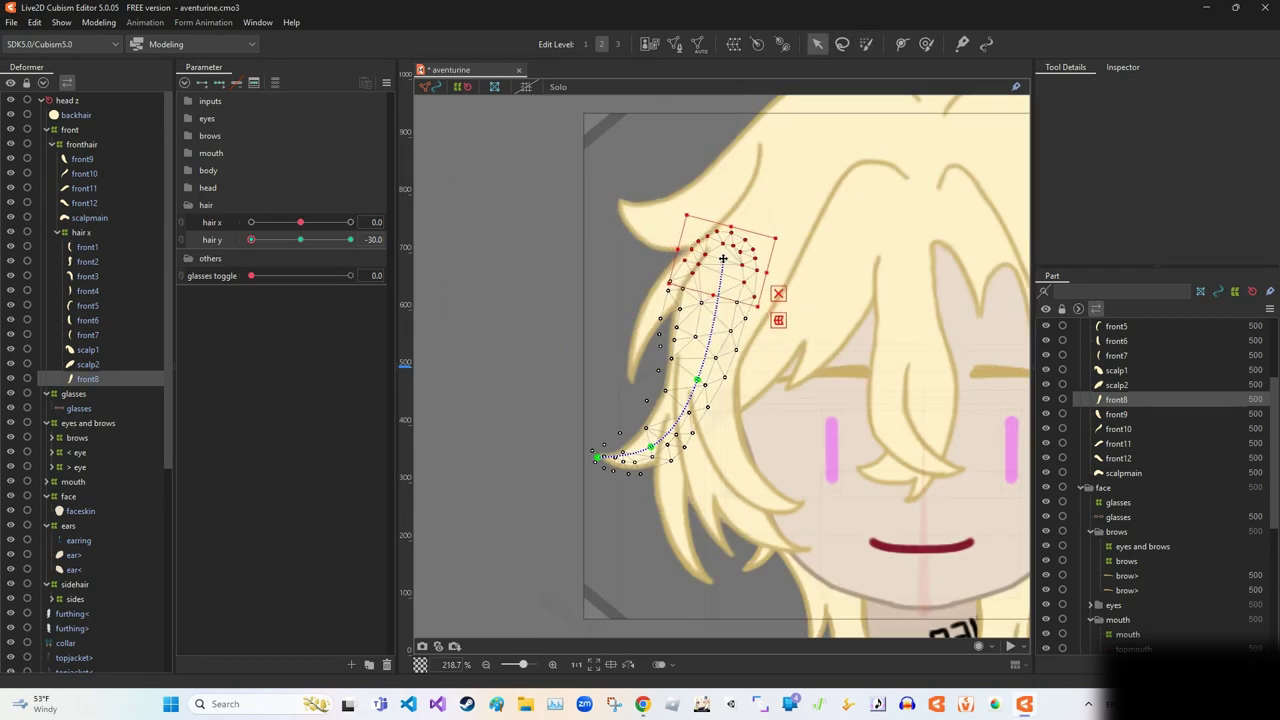
left_click(1001, 207)
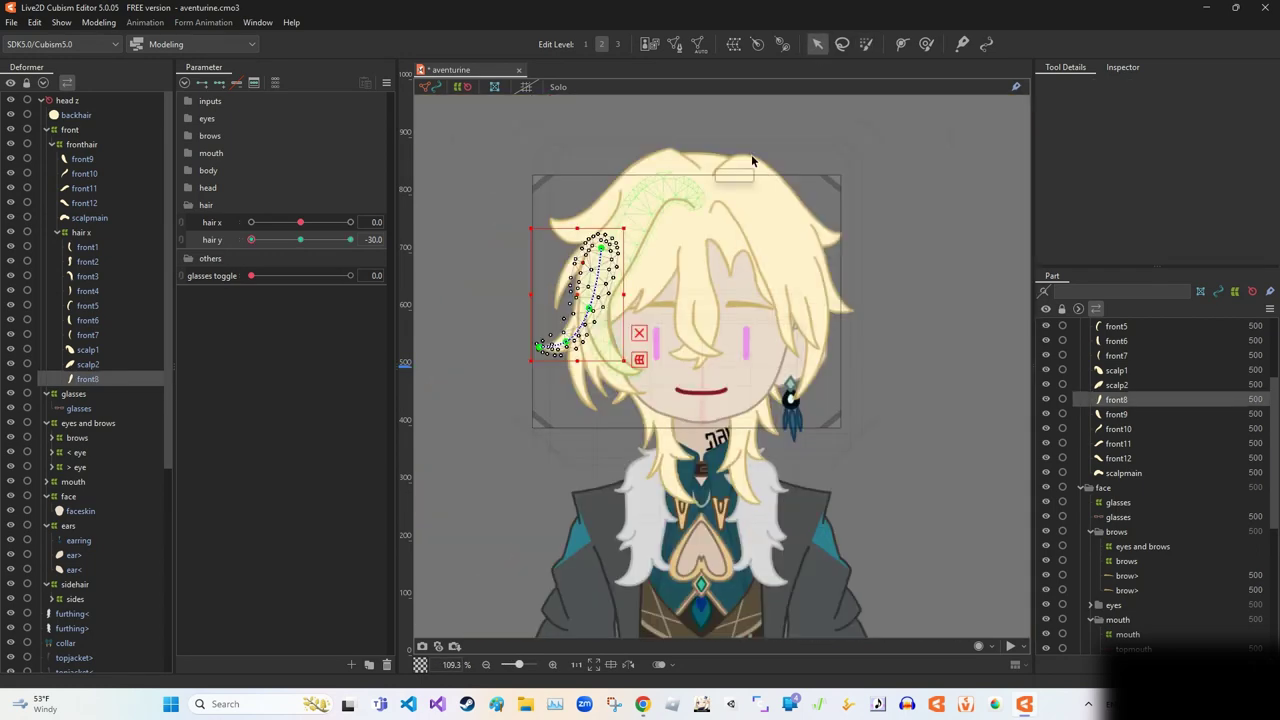
left_click_drag(251, 239, 285, 239)
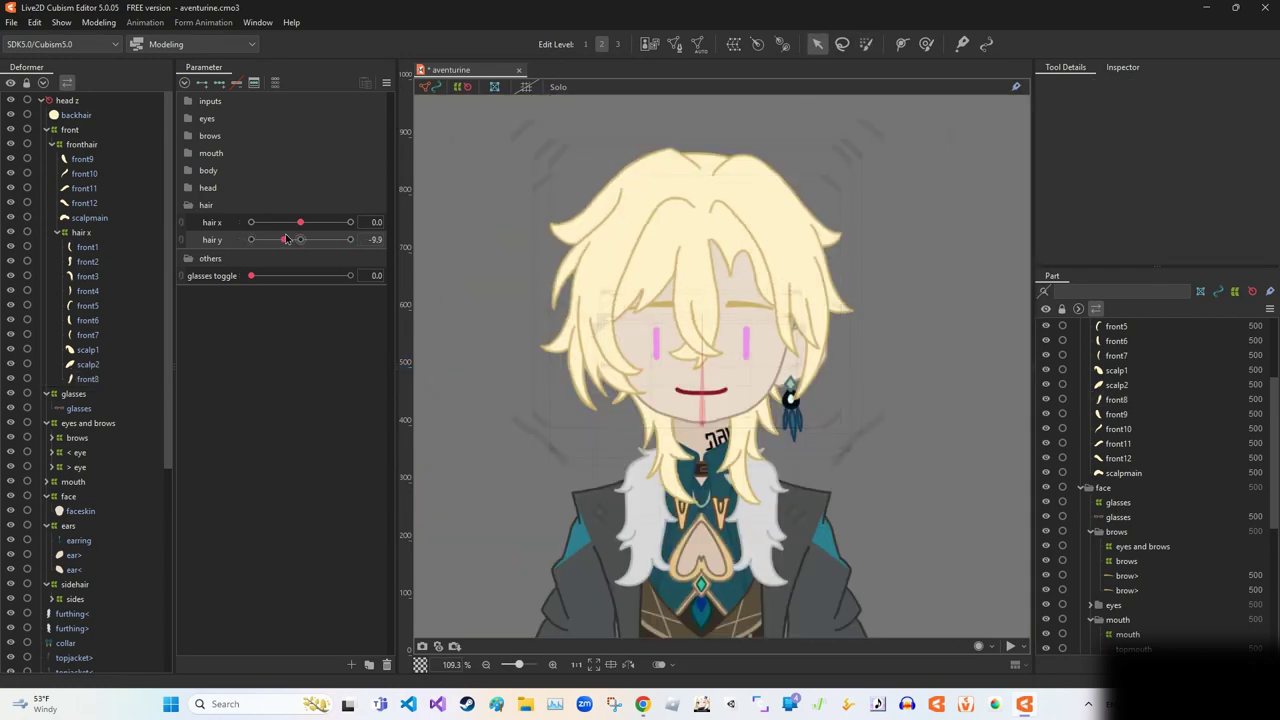
Add a deform path and hair y keys to front7, and bend the strand at -30.
left_click(576, 309)
scroll(600, 310, "up", 3)
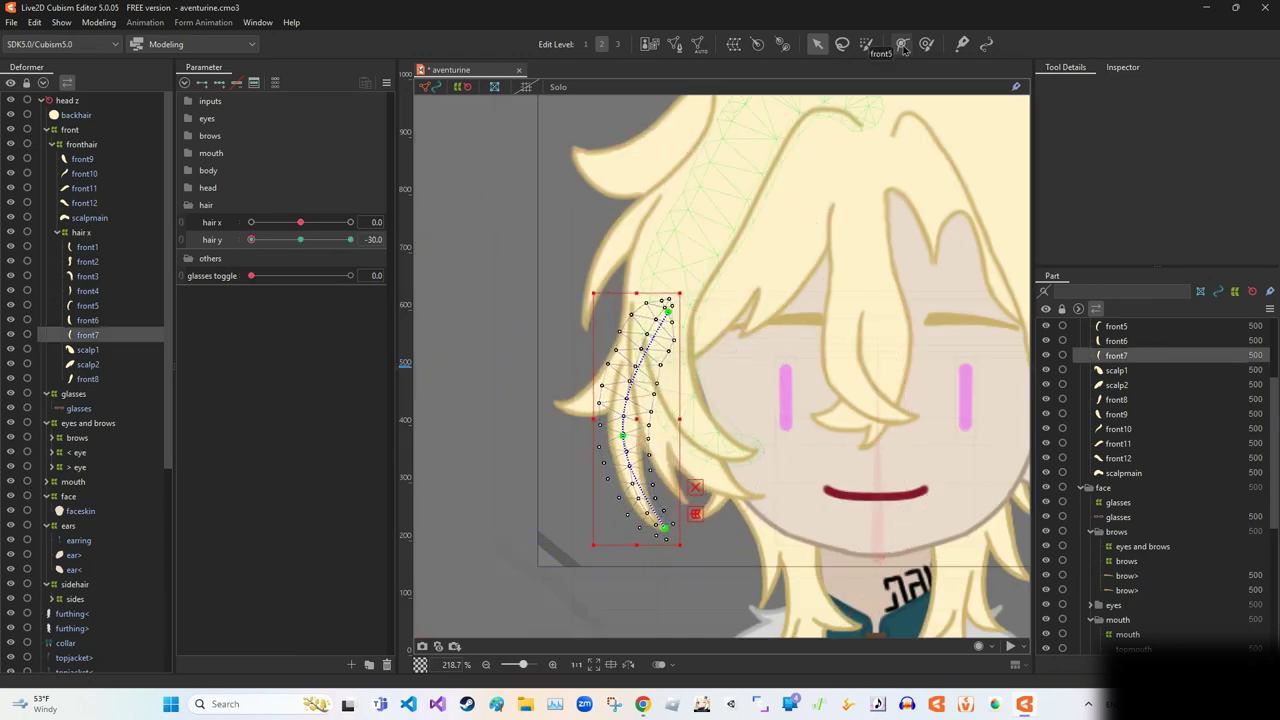
left_click(818, 45)
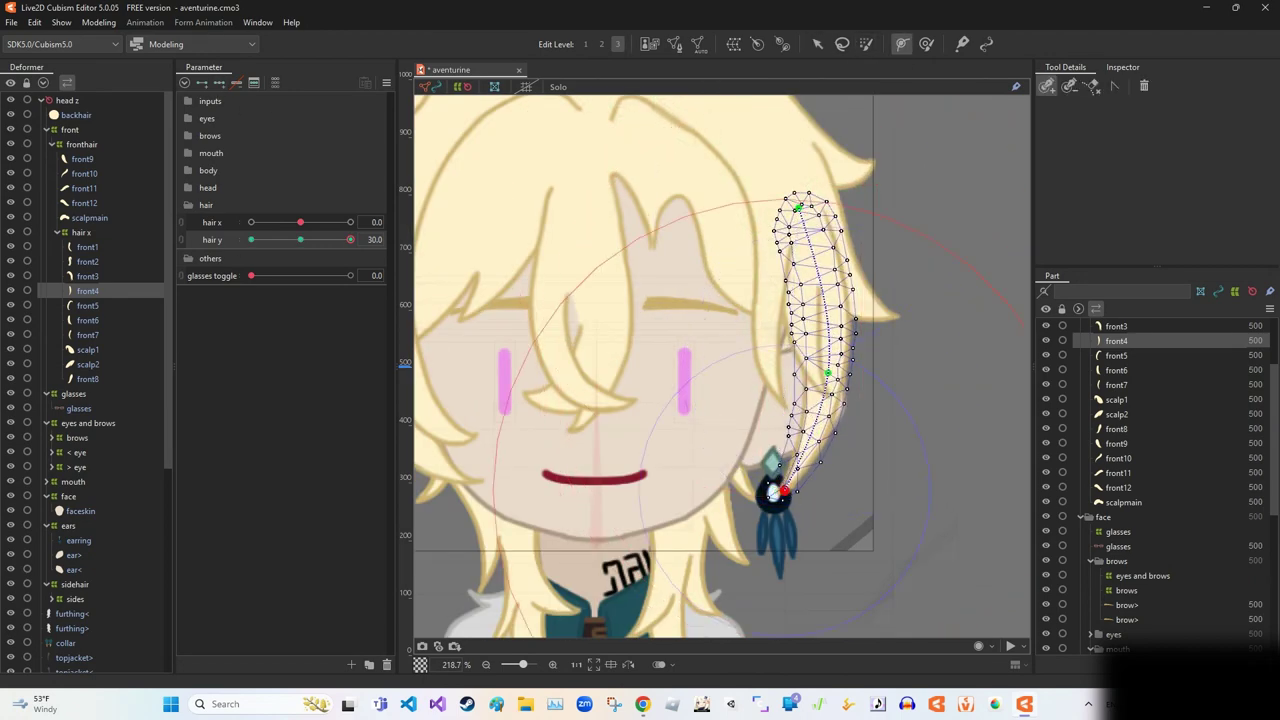
Bend front4 along its deform path at hair y 30, and adjust its root vertices at -30.
scroll(792, 262, "down", 3)
scroll(792, 262, "up", 5)
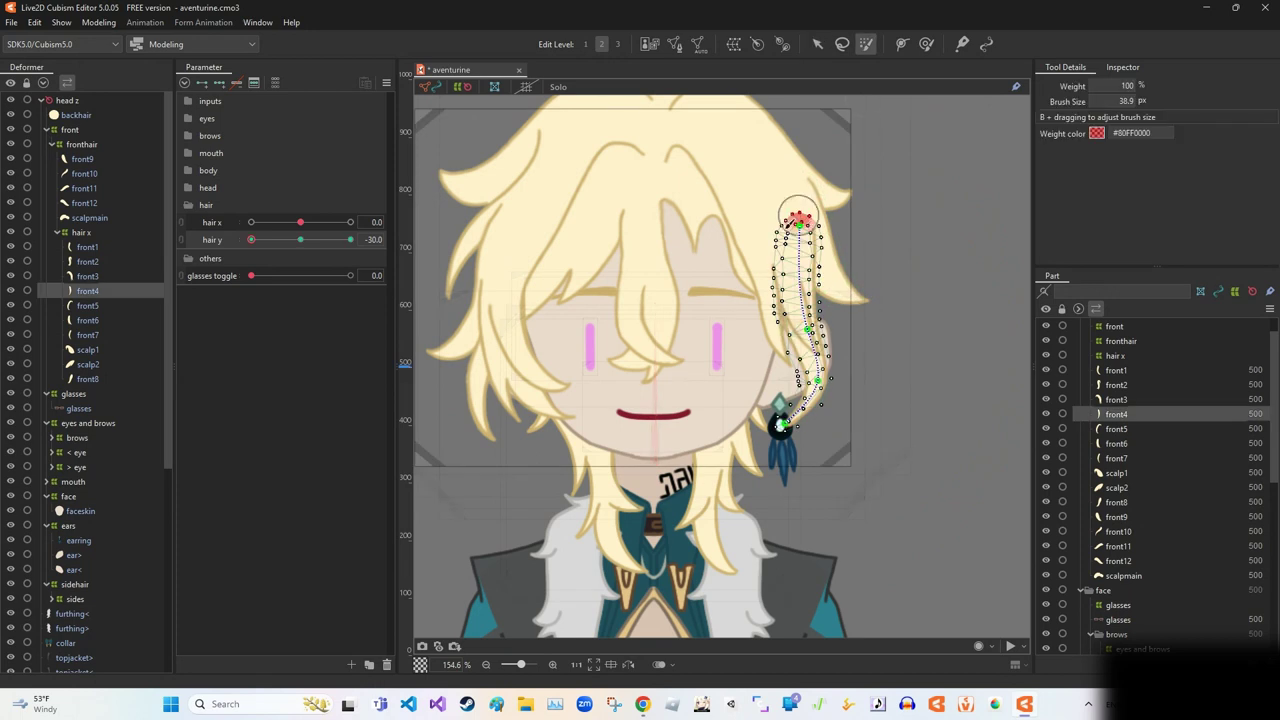
left_click_drag(770, 198, 834, 264)
scroll(800, 205, "up", 5)
left_click_drag(816, 320, 806, 222)
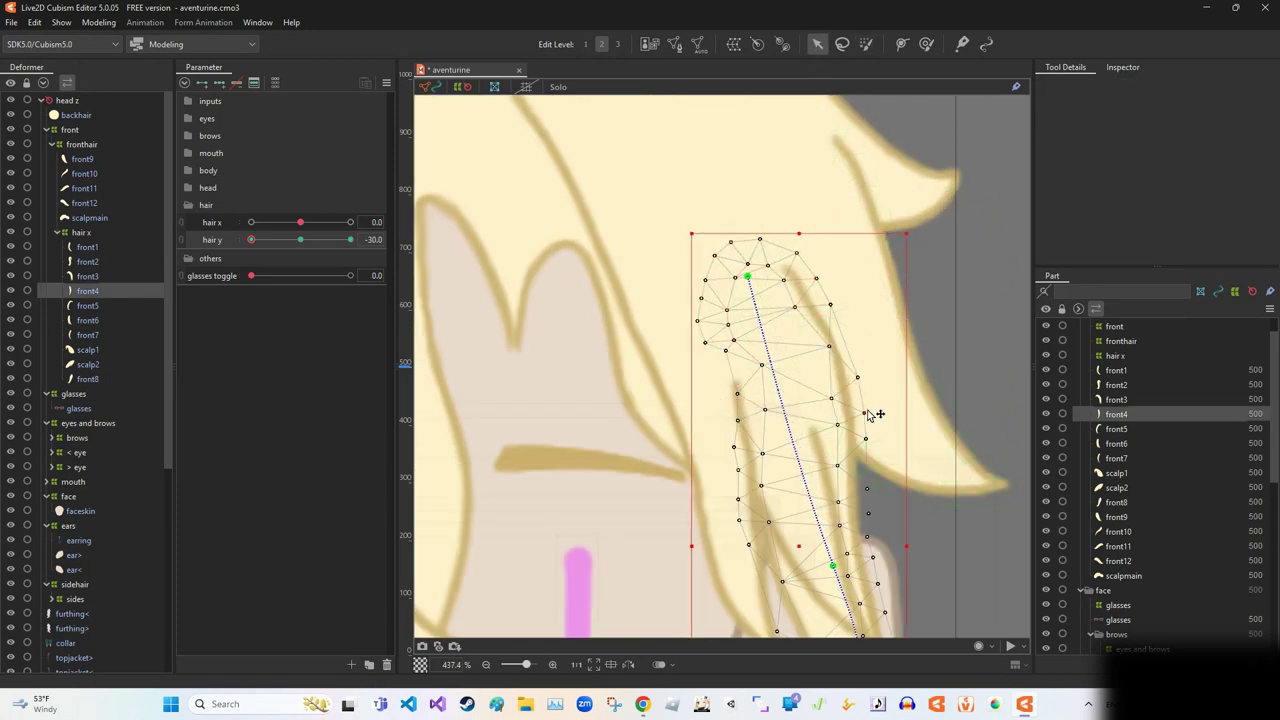
scroll(980, 228, "down", 8)
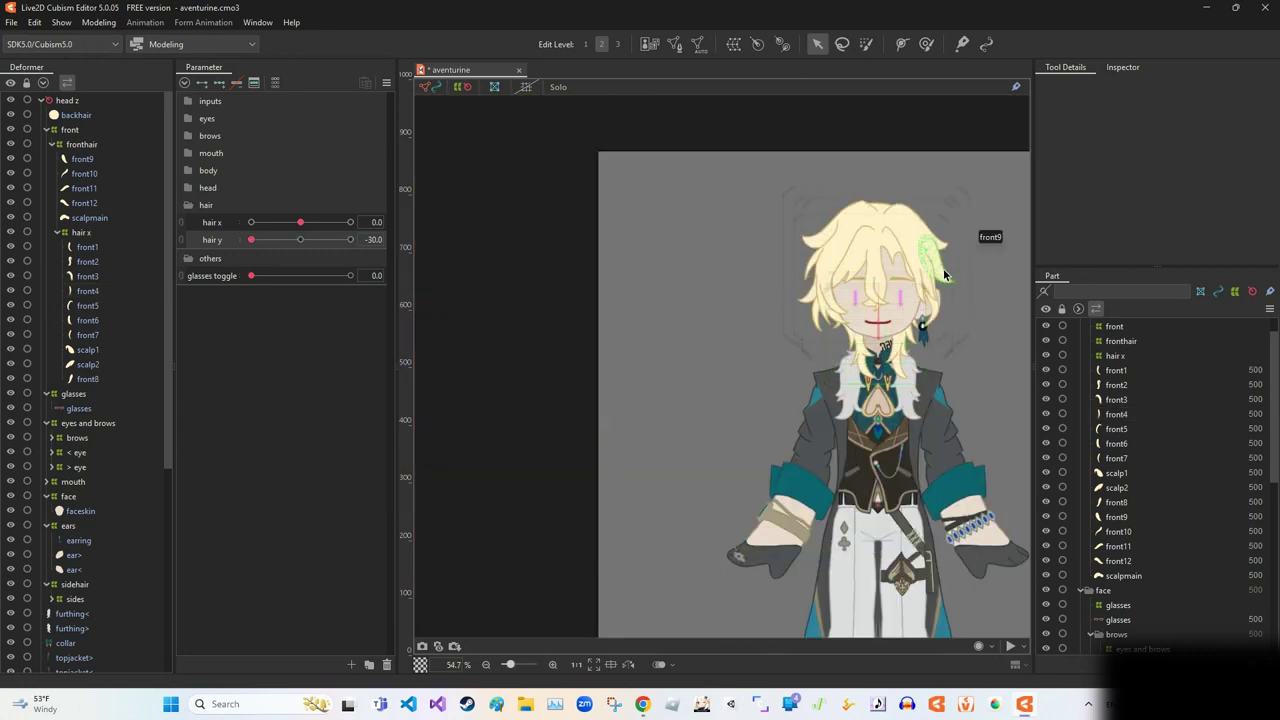
Add hair y keys to front9 and bend the strand along its edit level 3 deform path at -30 and 30.
left_click(978, 235)
scroll(978, 235, "up", 6)
key("3")
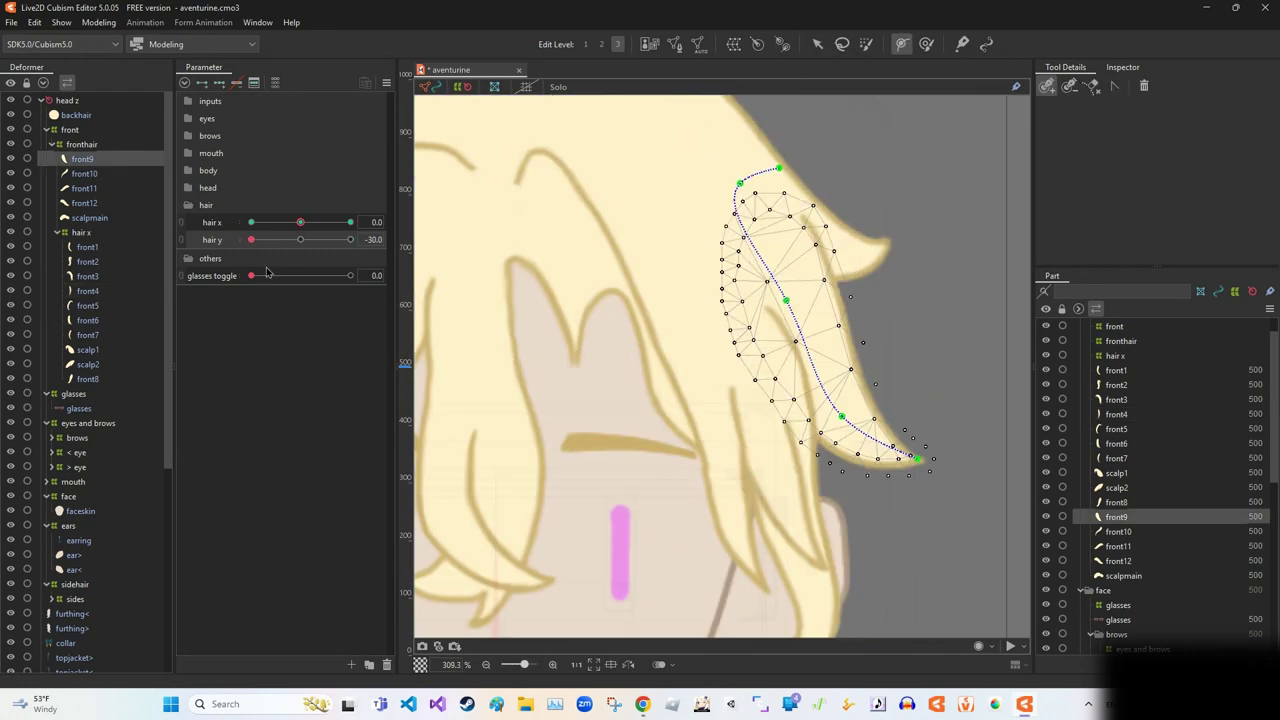
mouse_move(251, 240)
left_mouse_down()
mouse_move(320, 241)
mouse_move(251, 242)
left_mouse_up()
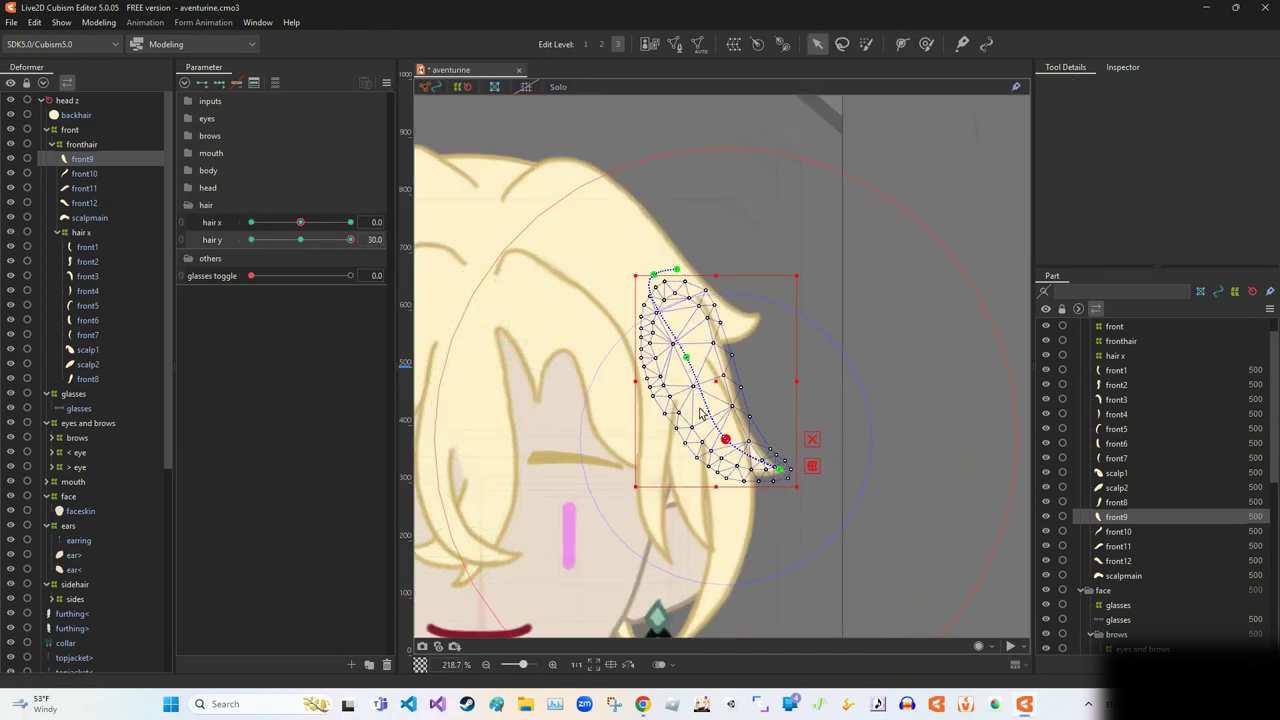
scroll(934, 277, "down", 3)
scroll(759, 303, "up", 5)
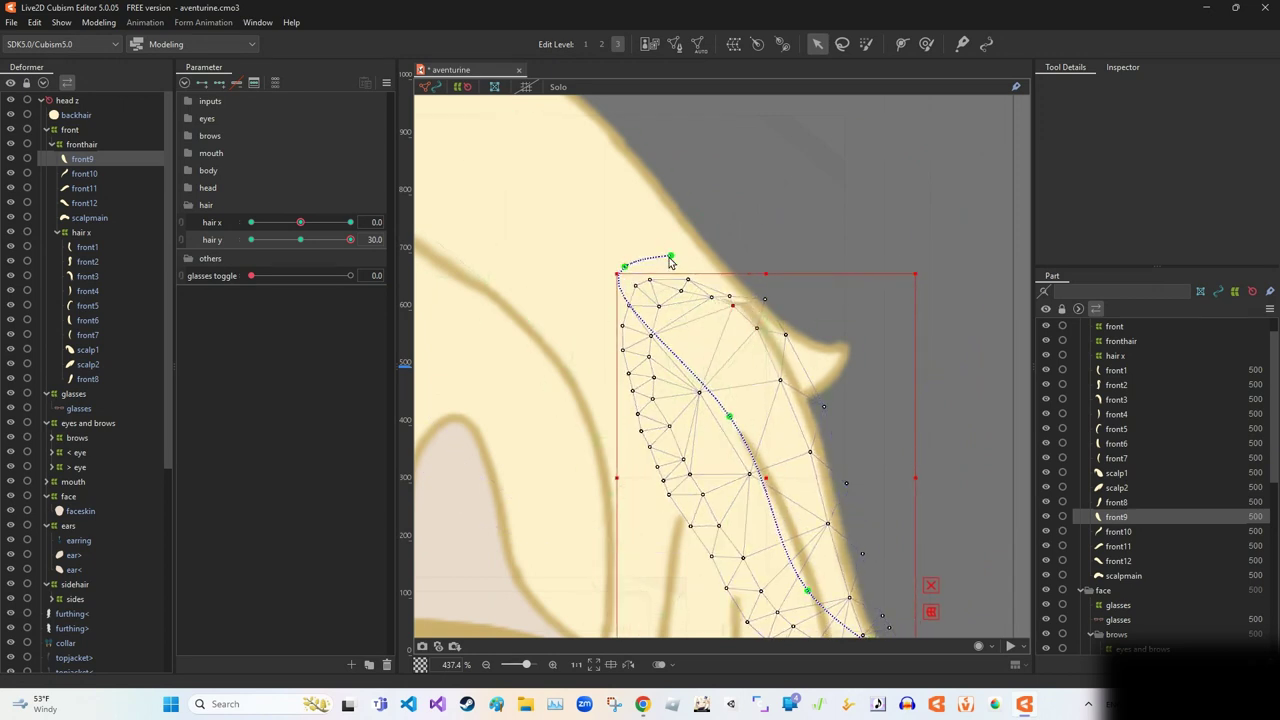
Shift front9's root path points inward and smooth the root mesh with the deform brush at hair y 30.
mouse_move(670, 260)
left_mouse_down()
mouse_move(620, 257)
mouse_move(654, 246)
left_mouse_up()
key("b")
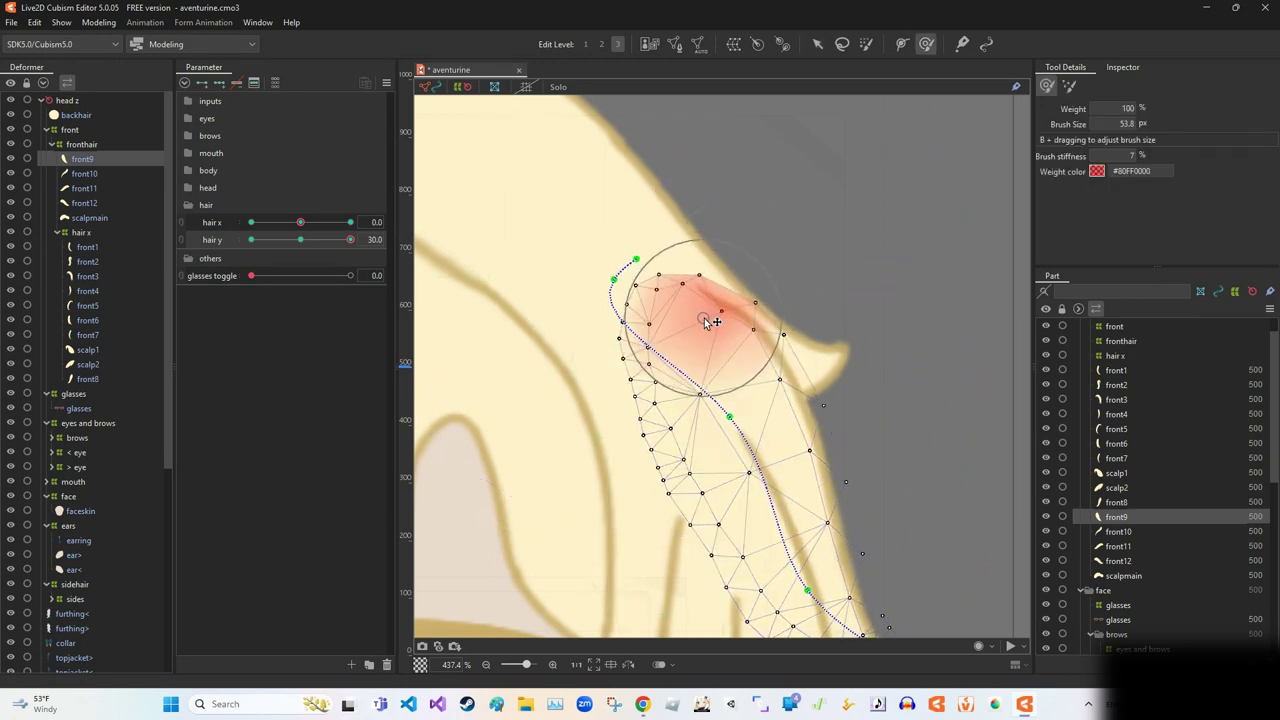
scroll(933, 180, "down", 3)
Add hair y keys to front12 and bend the strand along its deform path at -30.
left_click(84, 202)
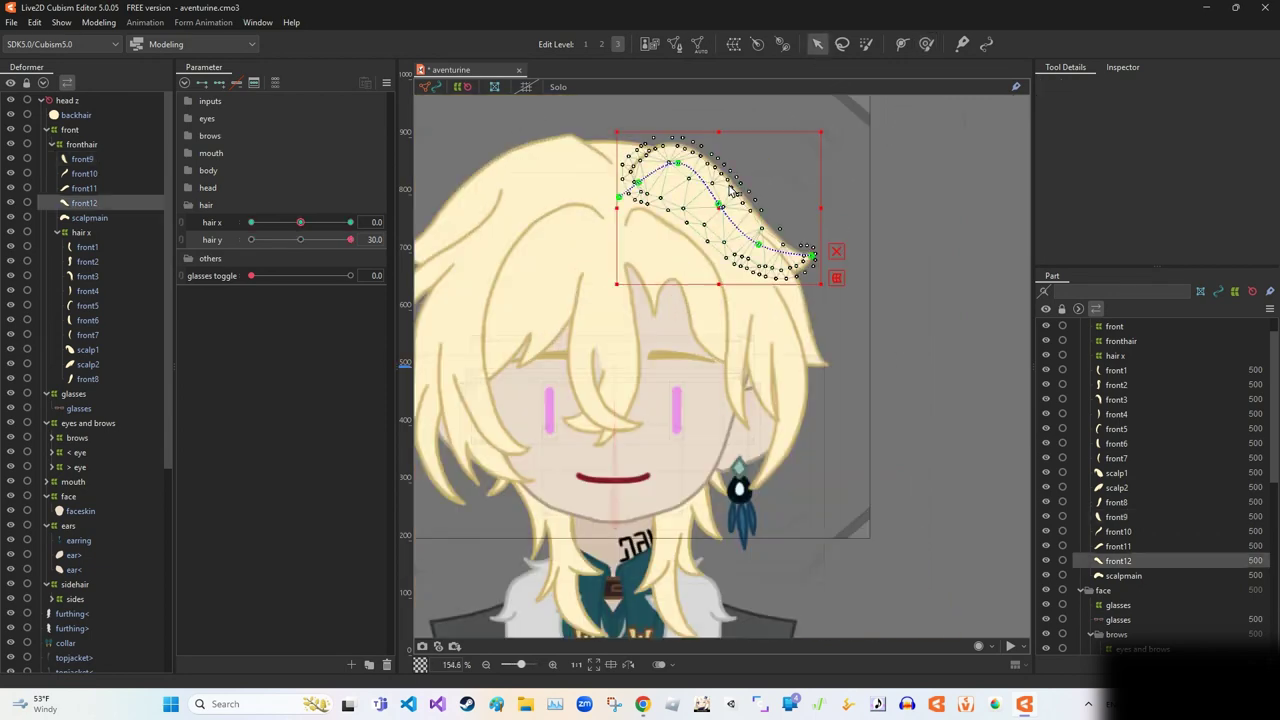
scroll(770, 300, "up", 3)
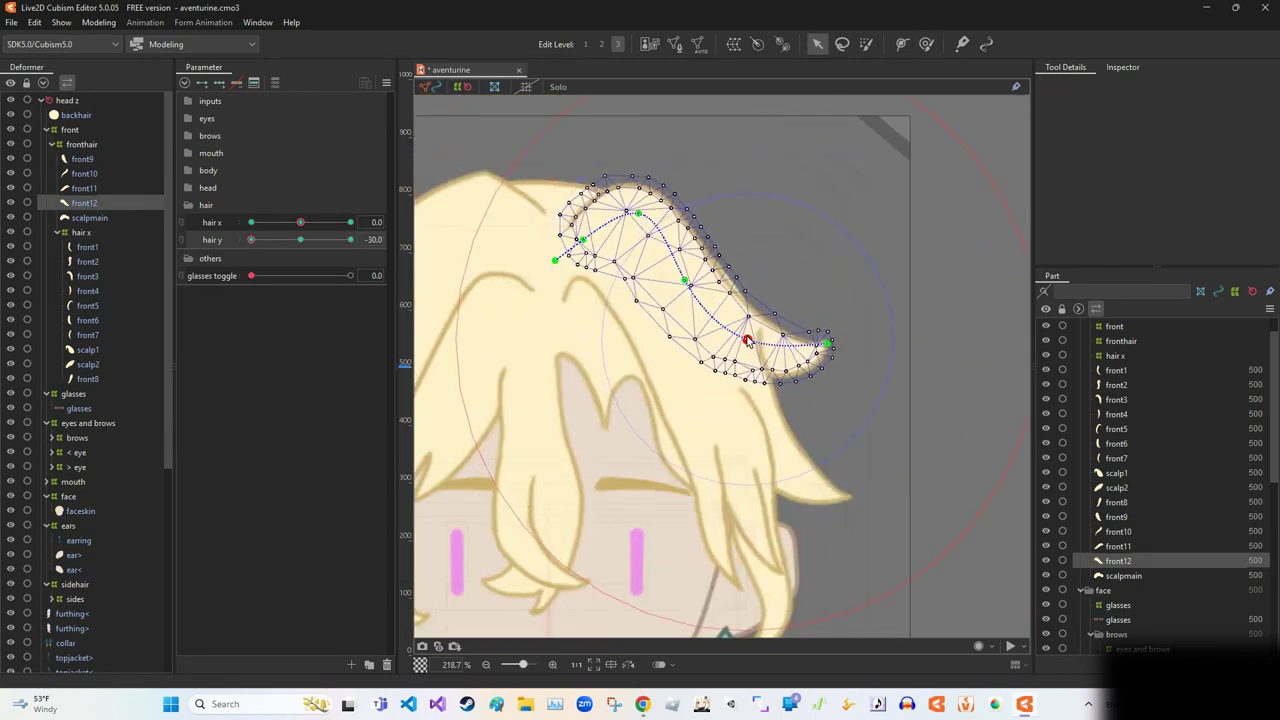
left_click(918, 259)
left_click(860, 365)
scroll(942, 407, "up", 3)
scroll(942, 407, "down", 8)
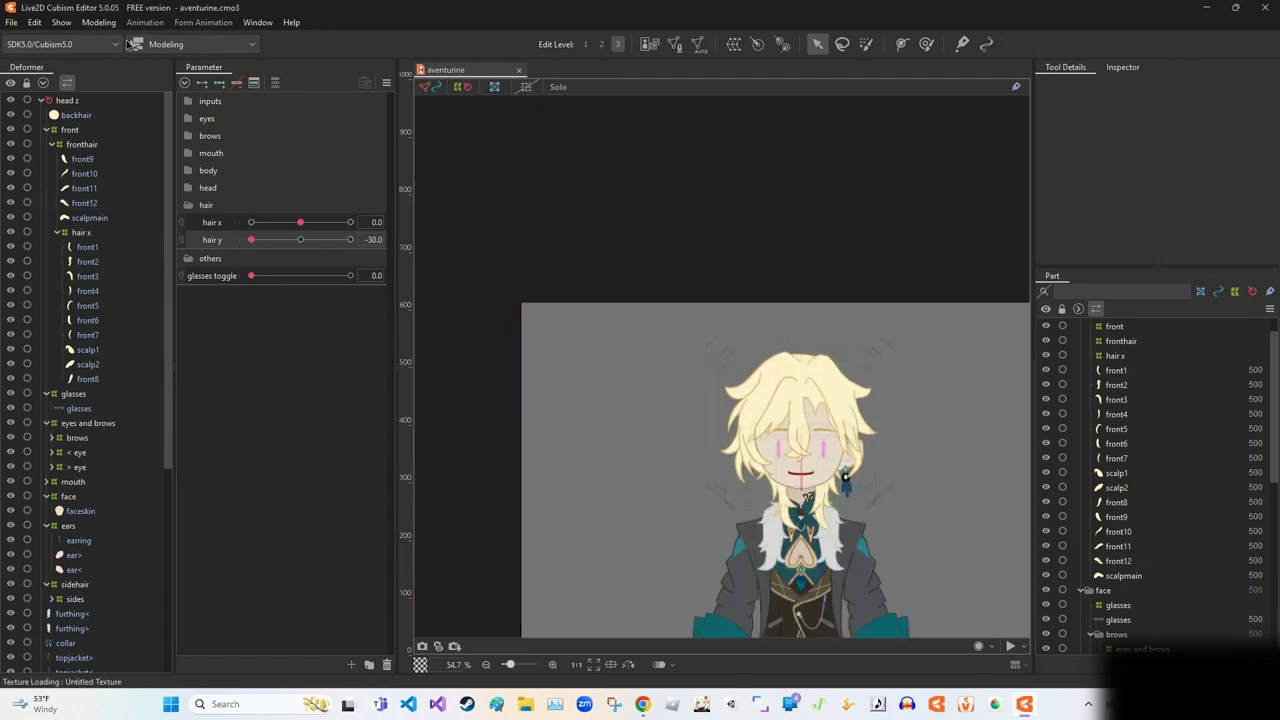
Open the physics settings and swing the model around to preview the hair y physics.
left_click(98, 22)
left_click(150, 290)
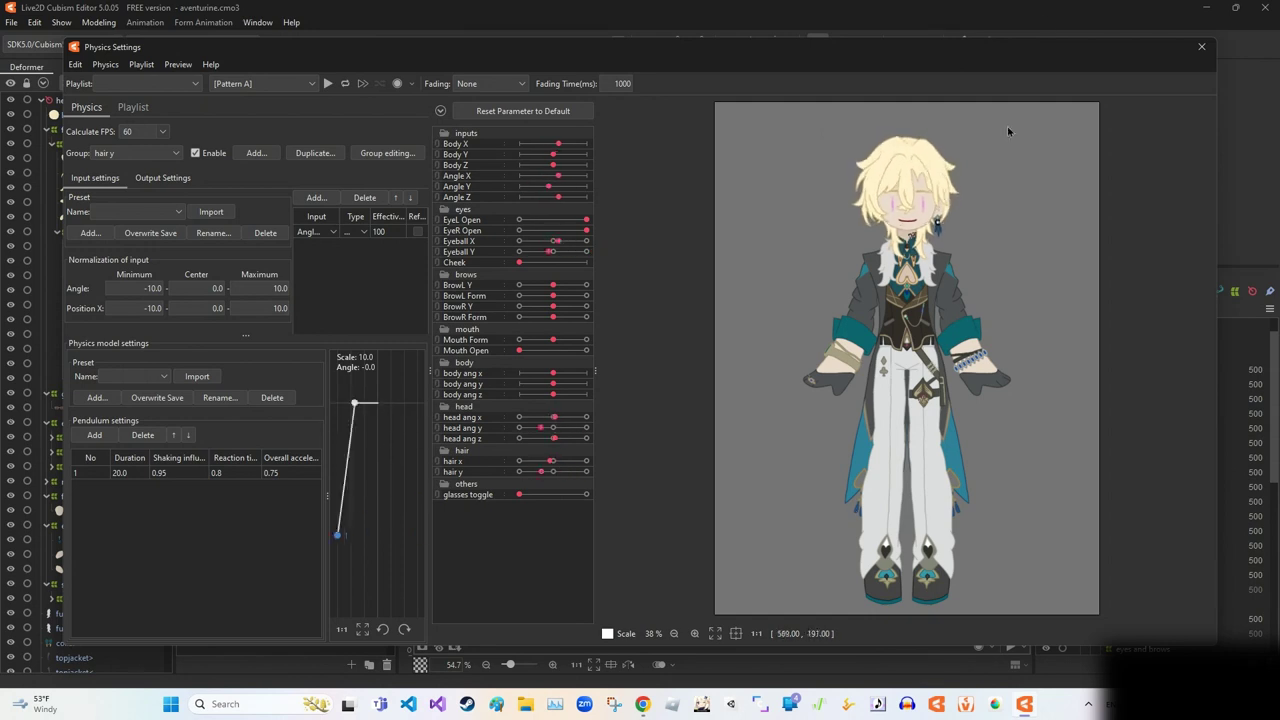
left_click_drag(756, 192, 945, 230)
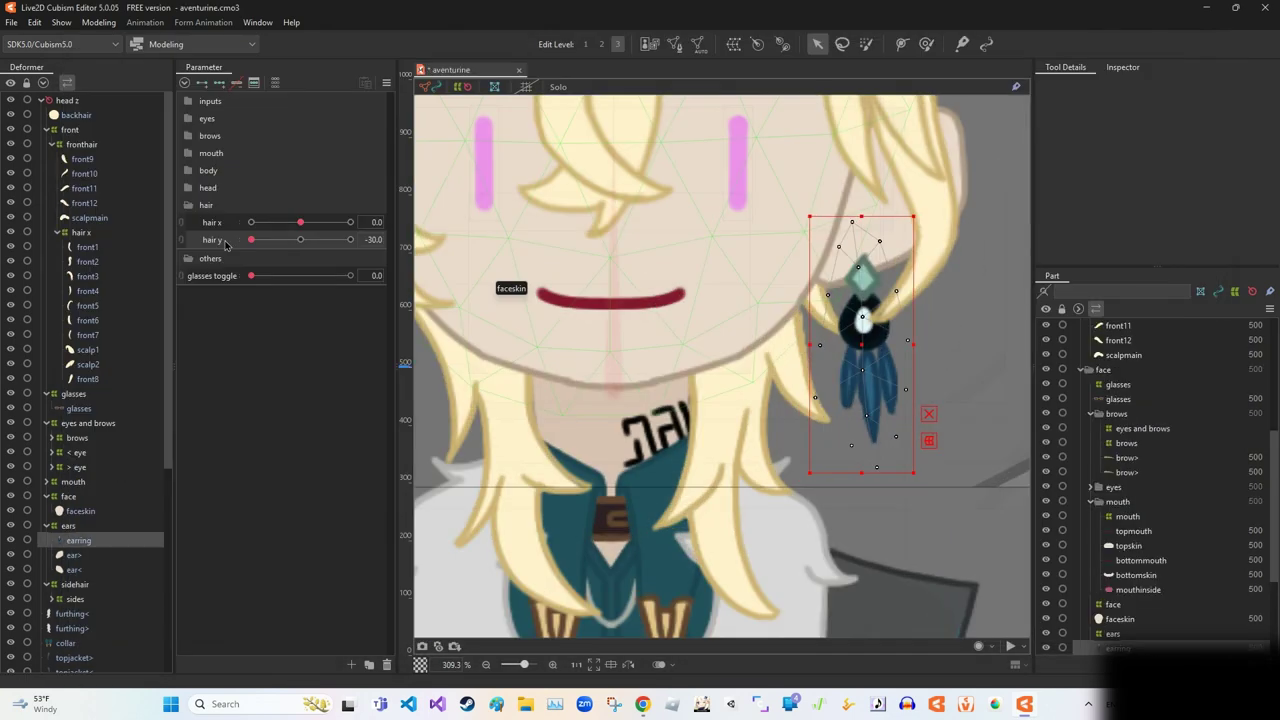
left_click(251, 222)
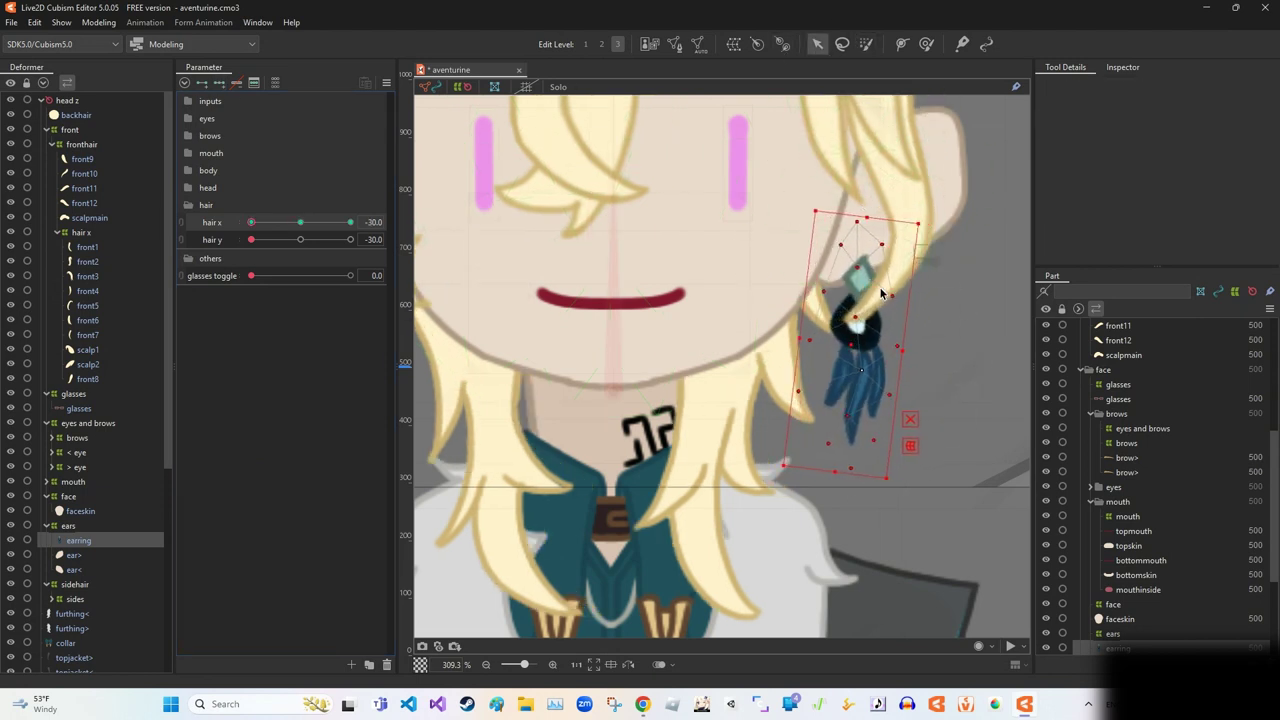
key("ctrl+z")
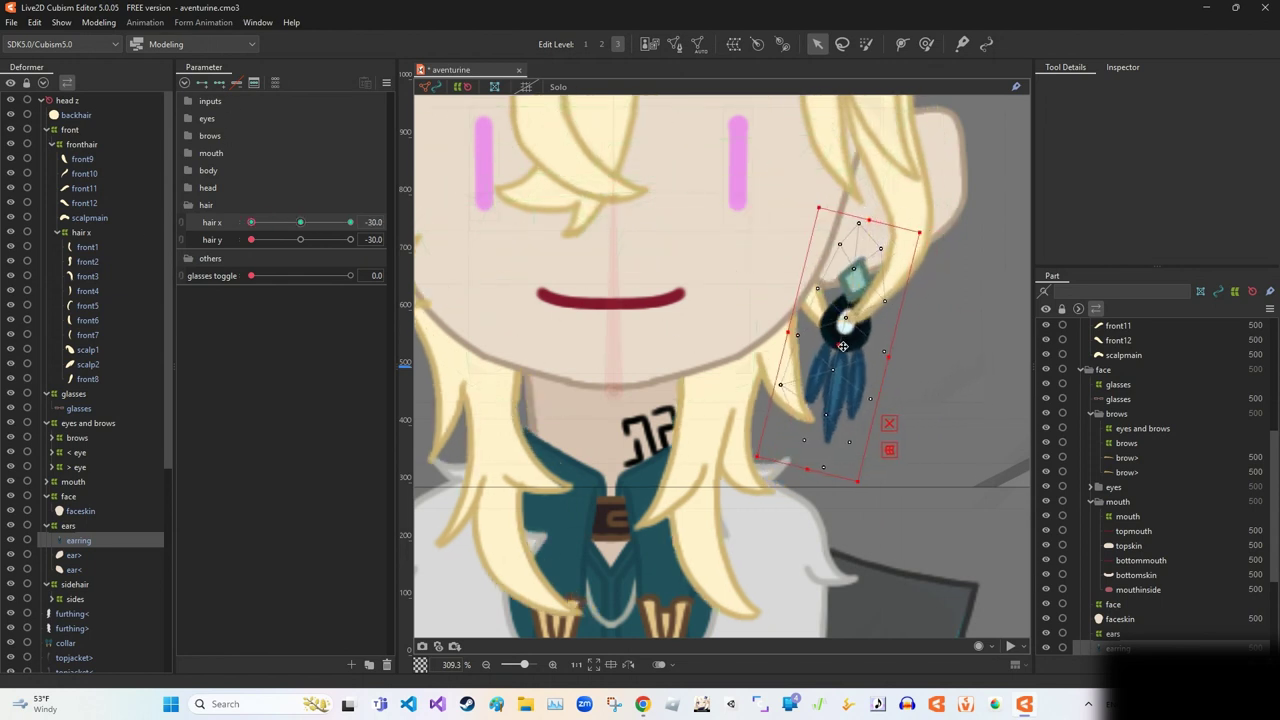
left_click_drag(302, 224, 250, 236)
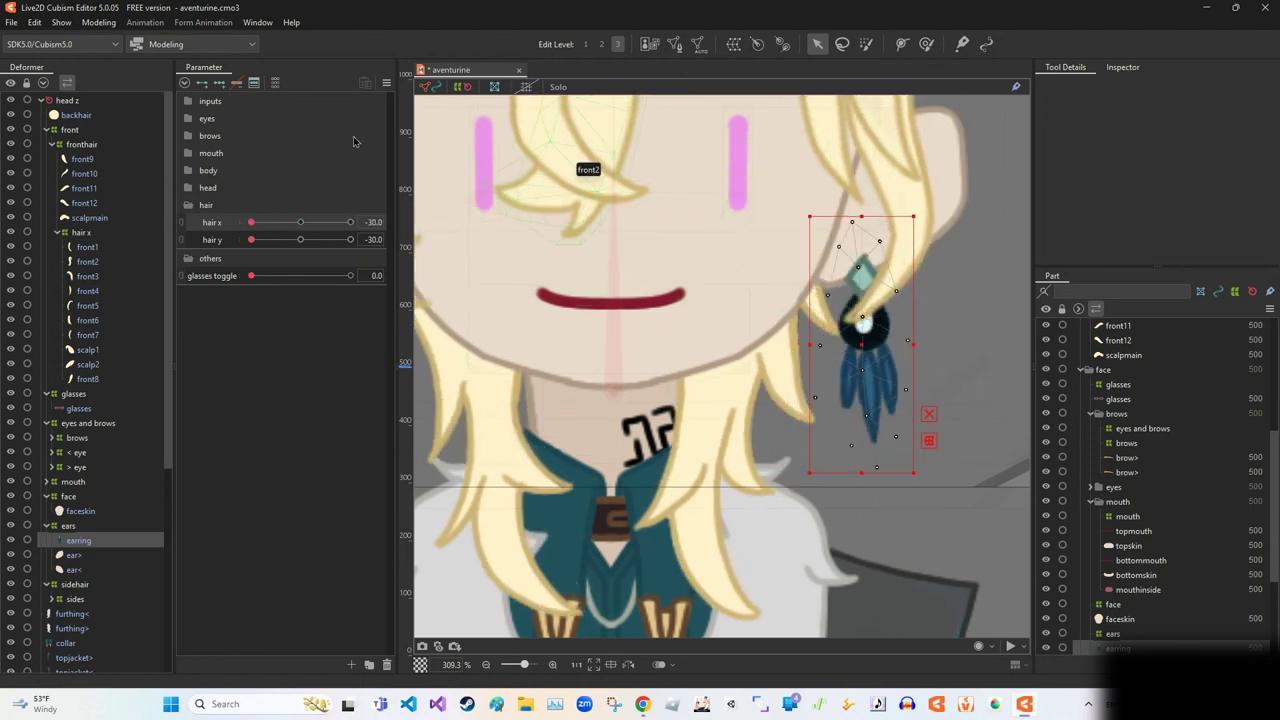
Create a rotation deformer named earring as the parent of the earring mesh.
left_click(758, 45)
left_click(648, 293)
left_click(658, 323)
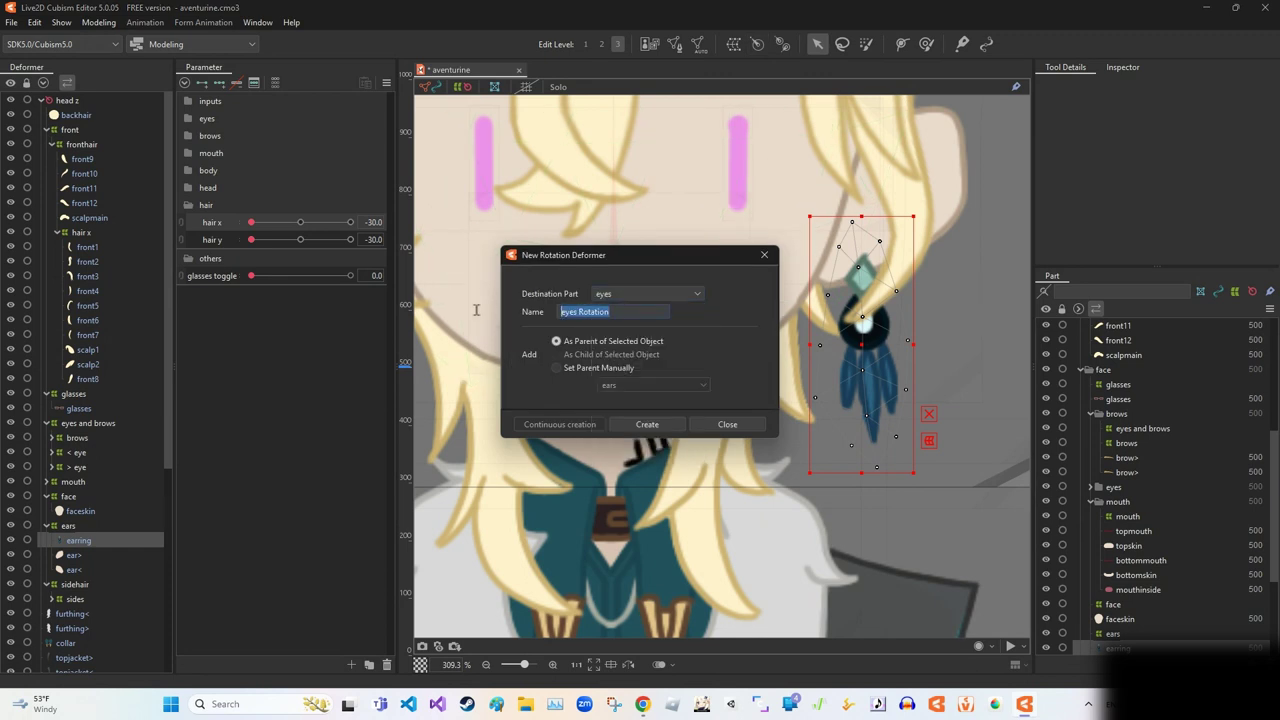
type("earring")
key("Return")
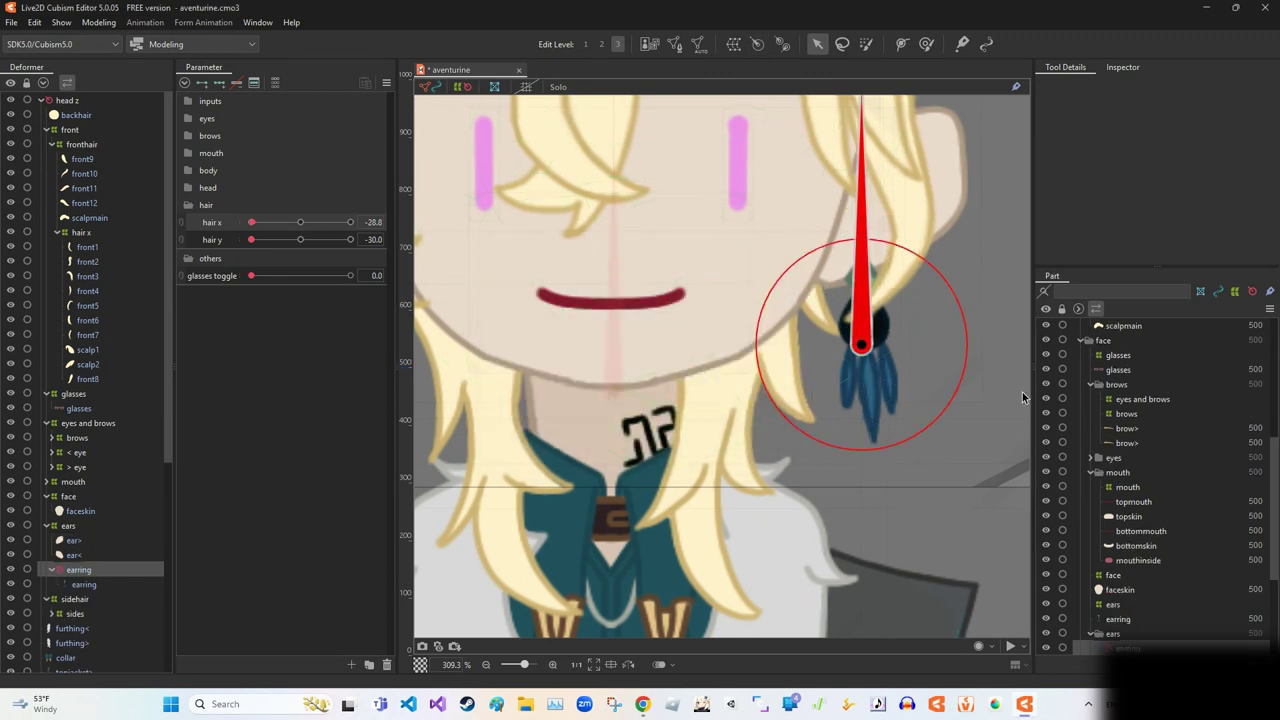
Move the earring deformer's pivot to the earring's top, and rotate it on hair x keys at -30 and 30.
left_click_drag(873, 265, 872, 262)
scroll(870, 255, "down", 3)
scroll(870, 250, "up", 3)
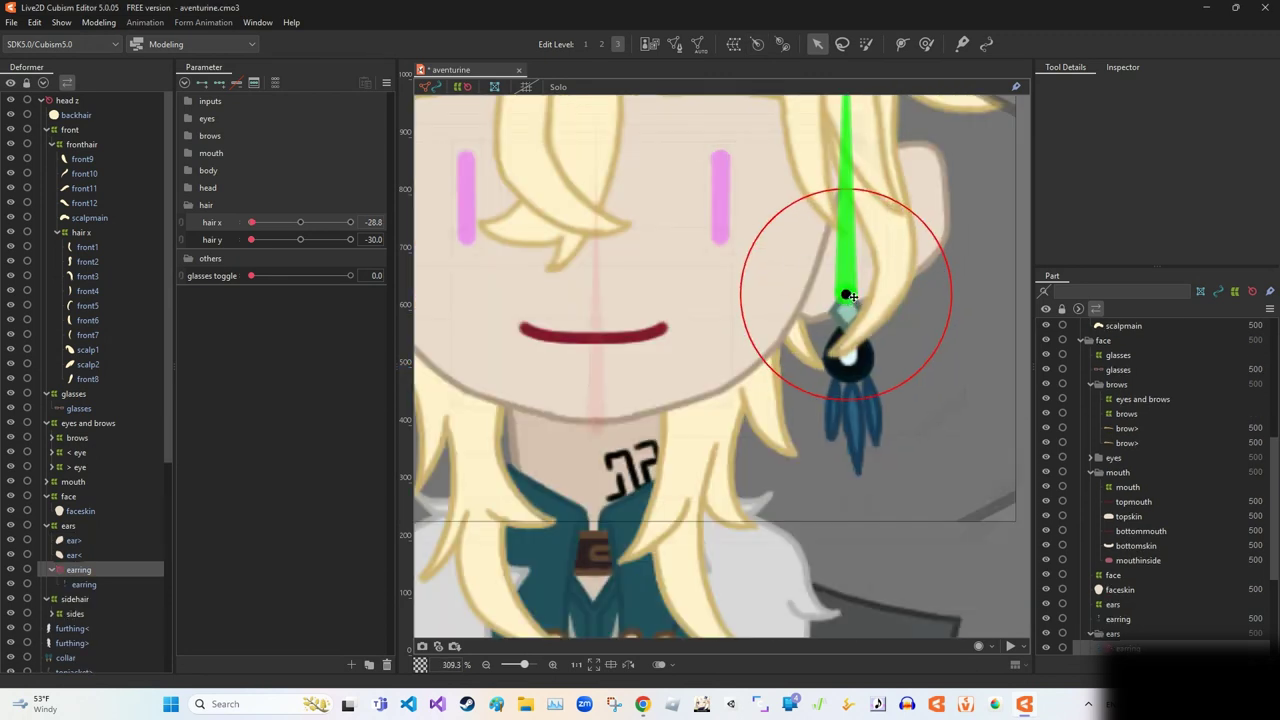
scroll(960, 480, "down", 3)
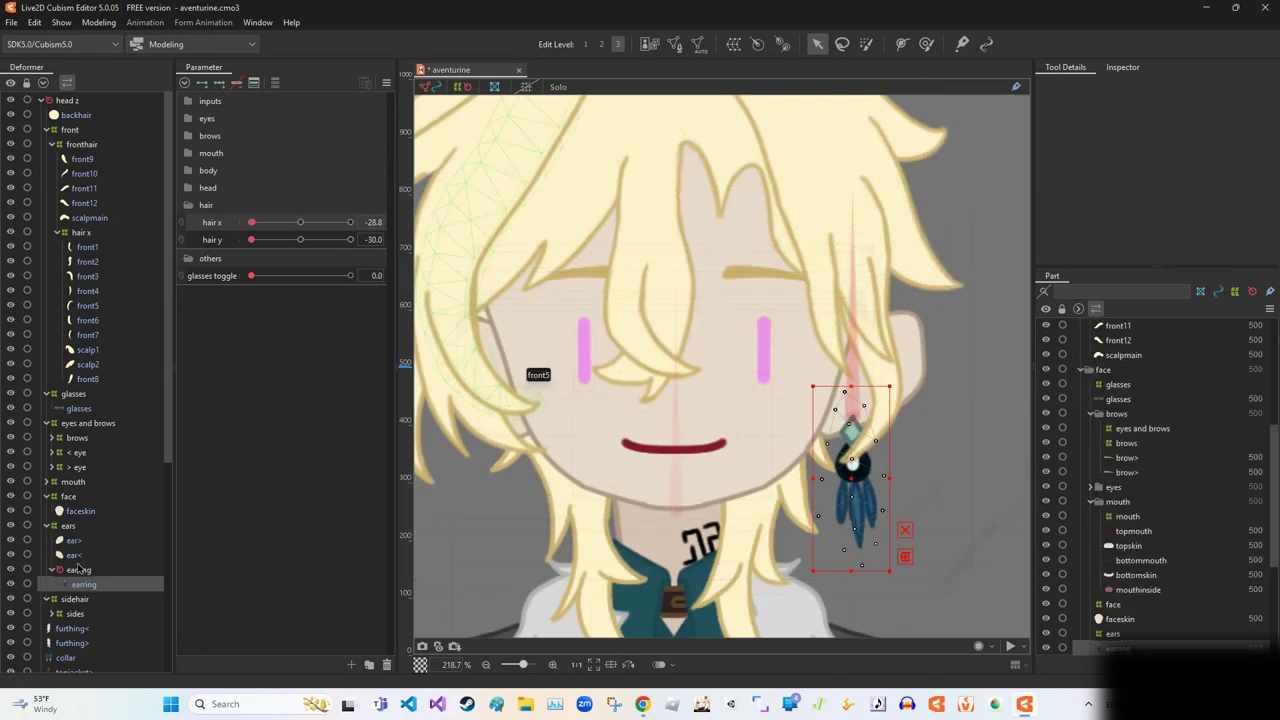
left_click_drag(853, 194, 900, 200)
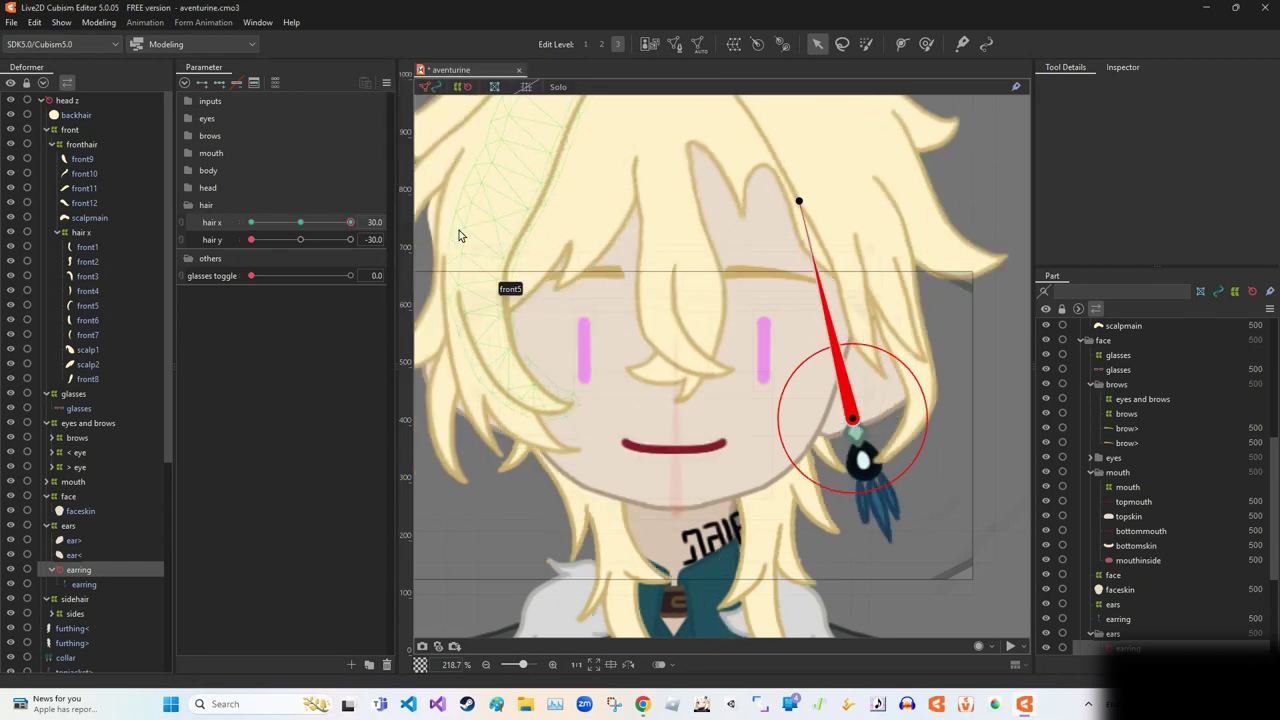
Preview the hair and earring physics in the physics settings using the Posing pattern, and close the settings.
left_click(99, 22)
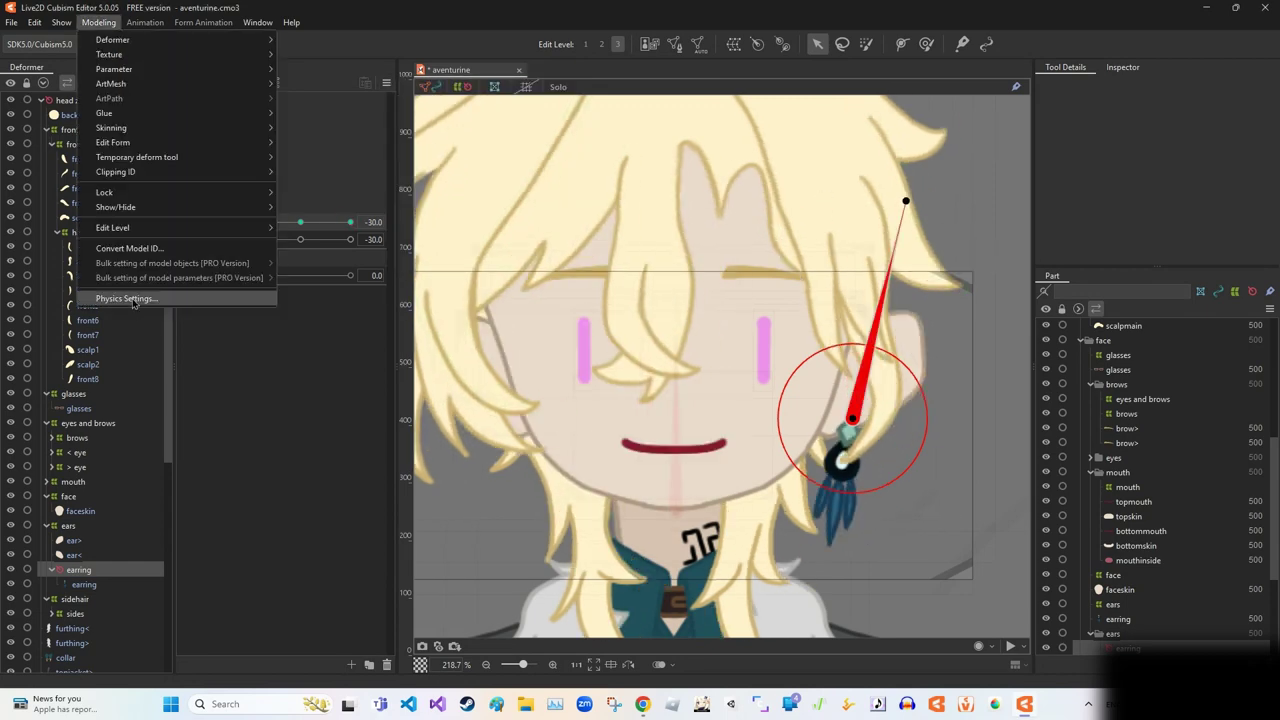
left_click(126, 299)
scroll(885, 184, "up", 5)
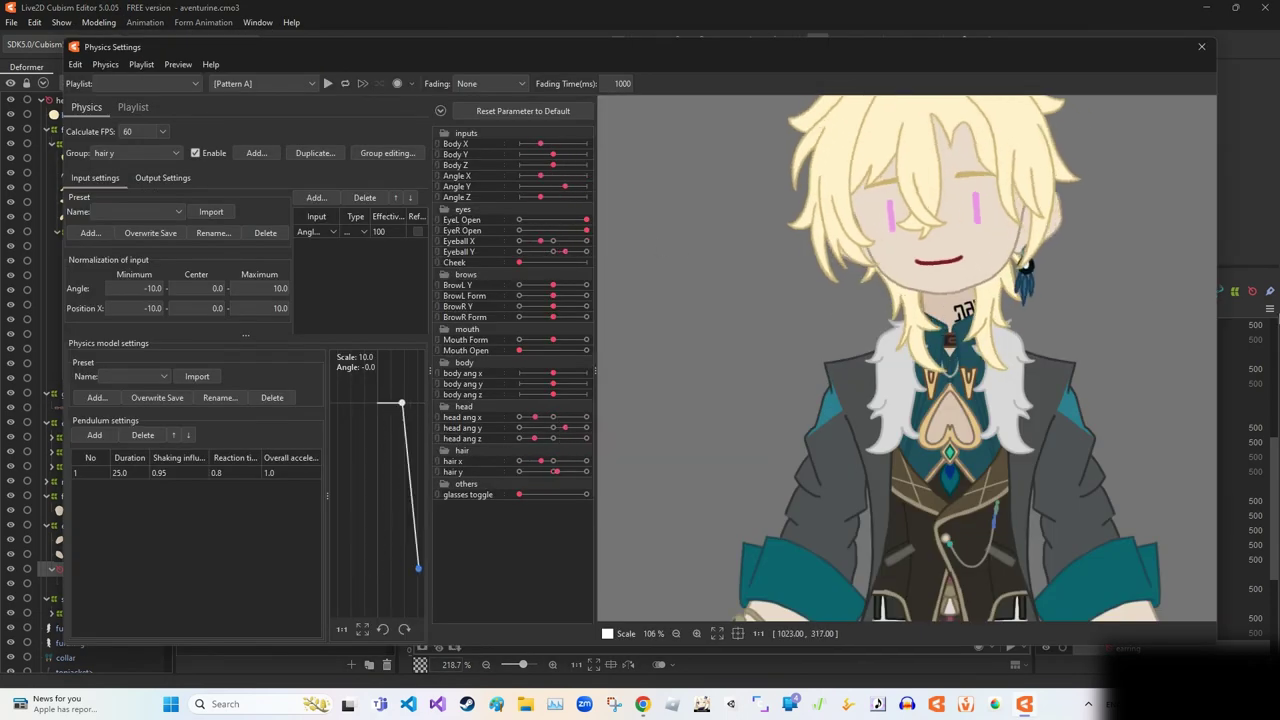
scroll(693, 457, "down", 2)
left_click(263, 83)
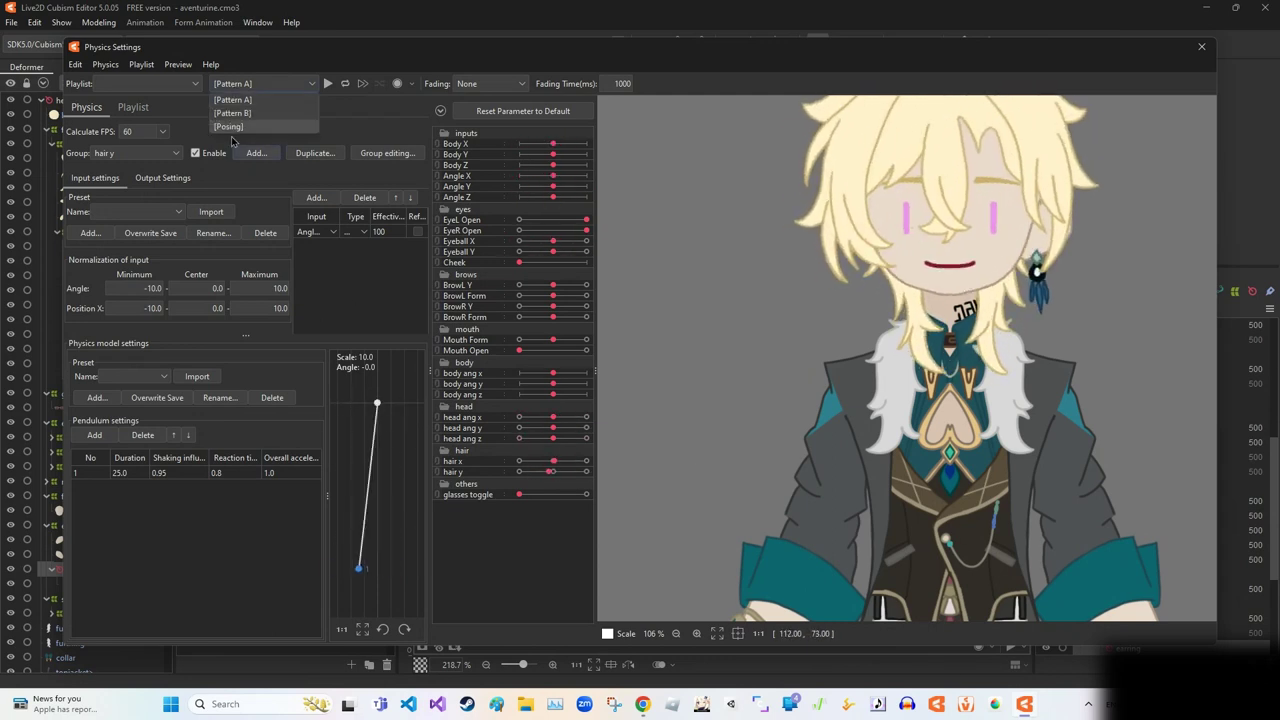
left_click(240, 125)
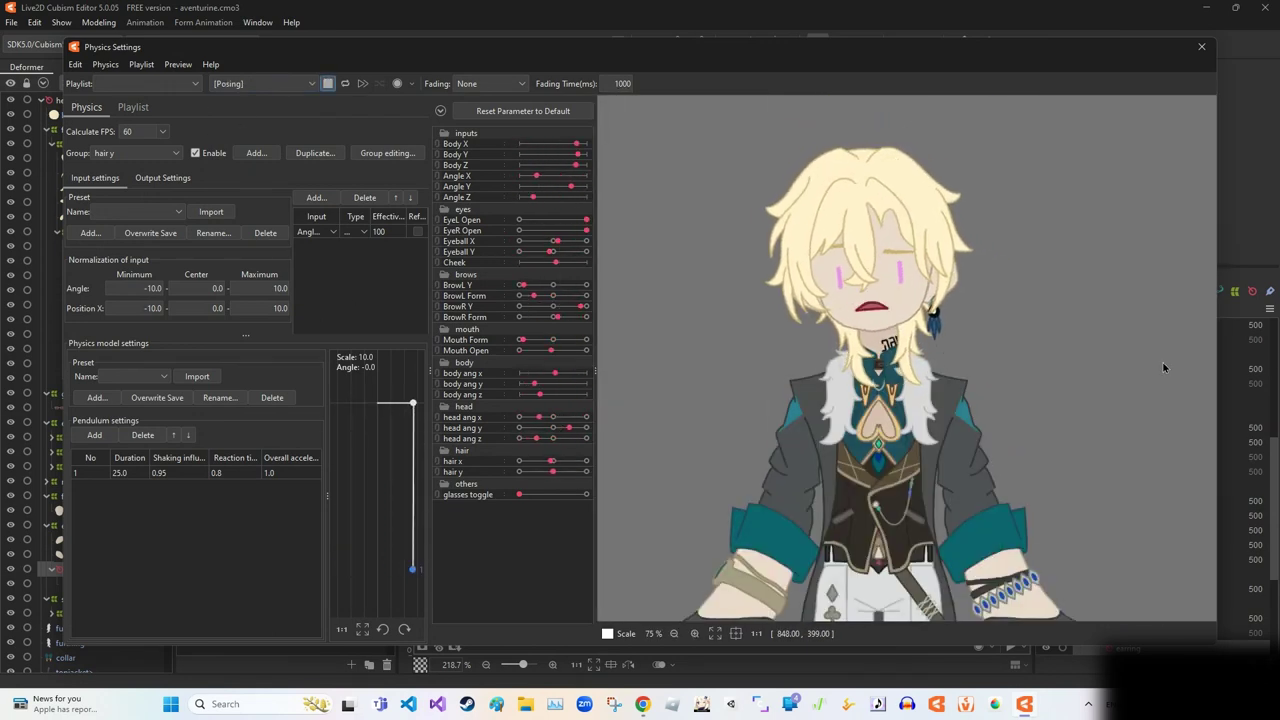
left_click(1201, 46)
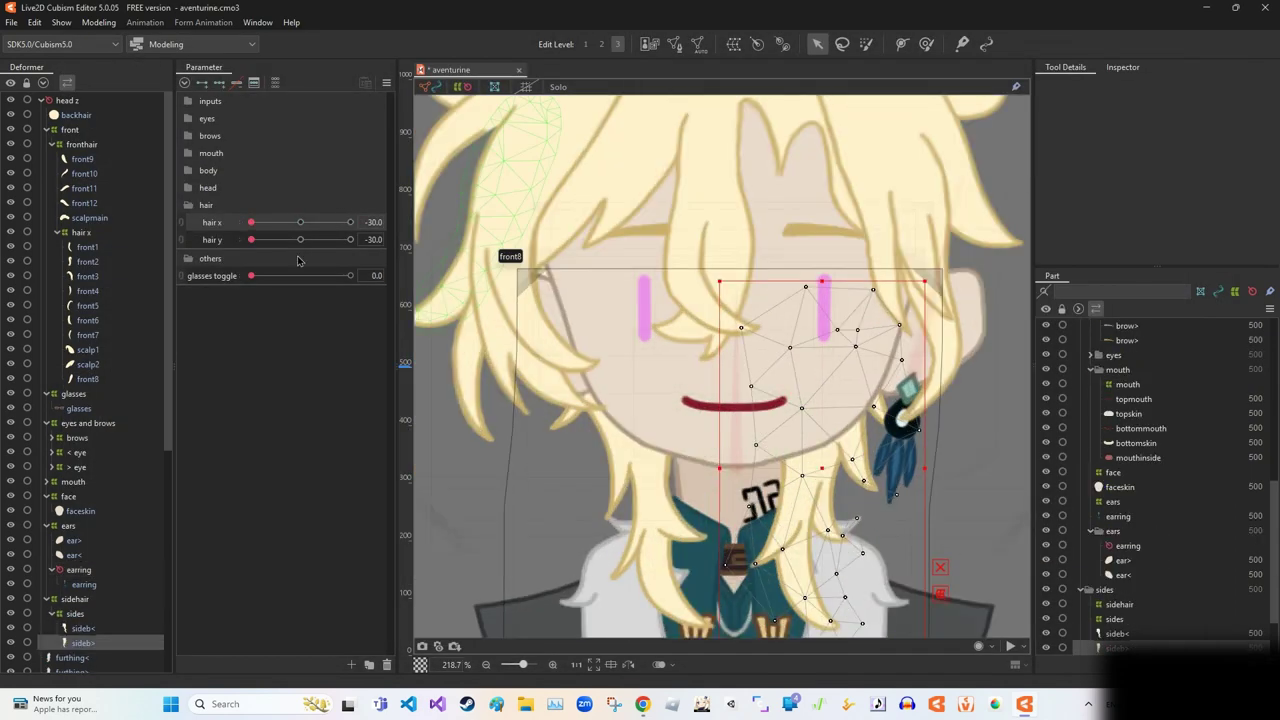
Add a deform path and hair y keys to the side strand sideb>, and bend it at -30.
left_click(902, 43)
scroll(845, 298, "down", 2)
scroll(885, 148, "up", 2)
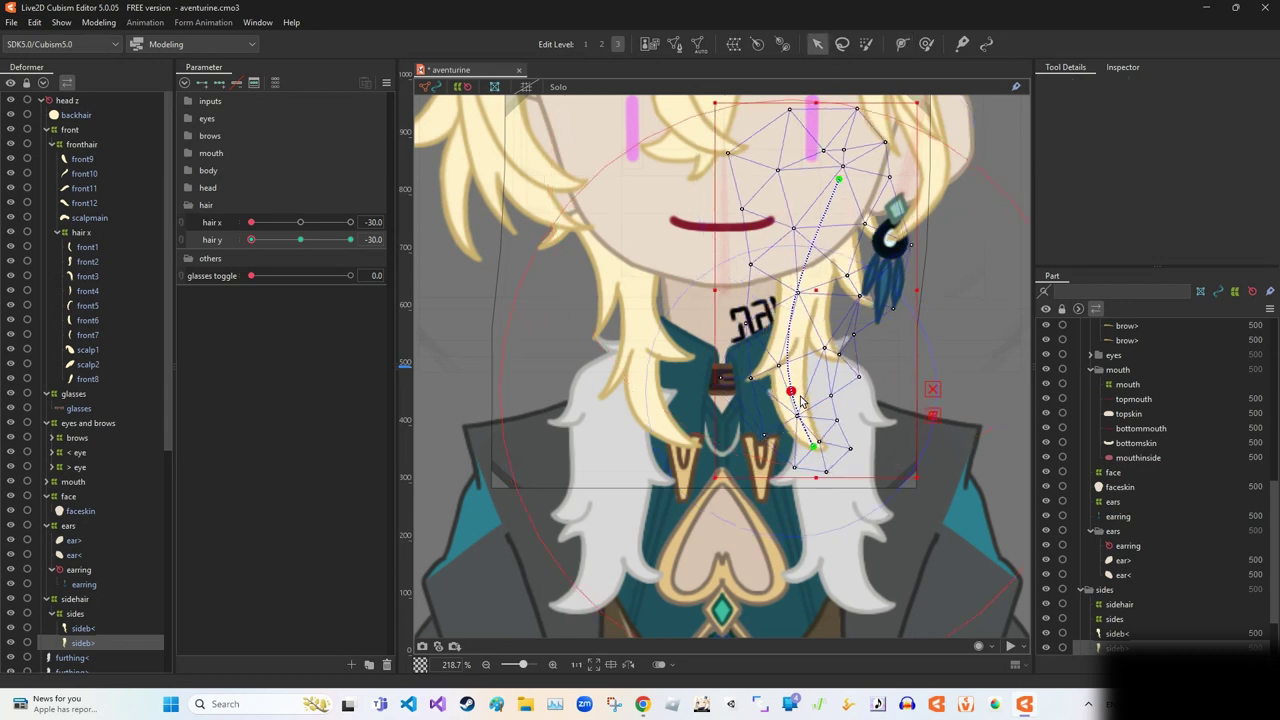
key("v")
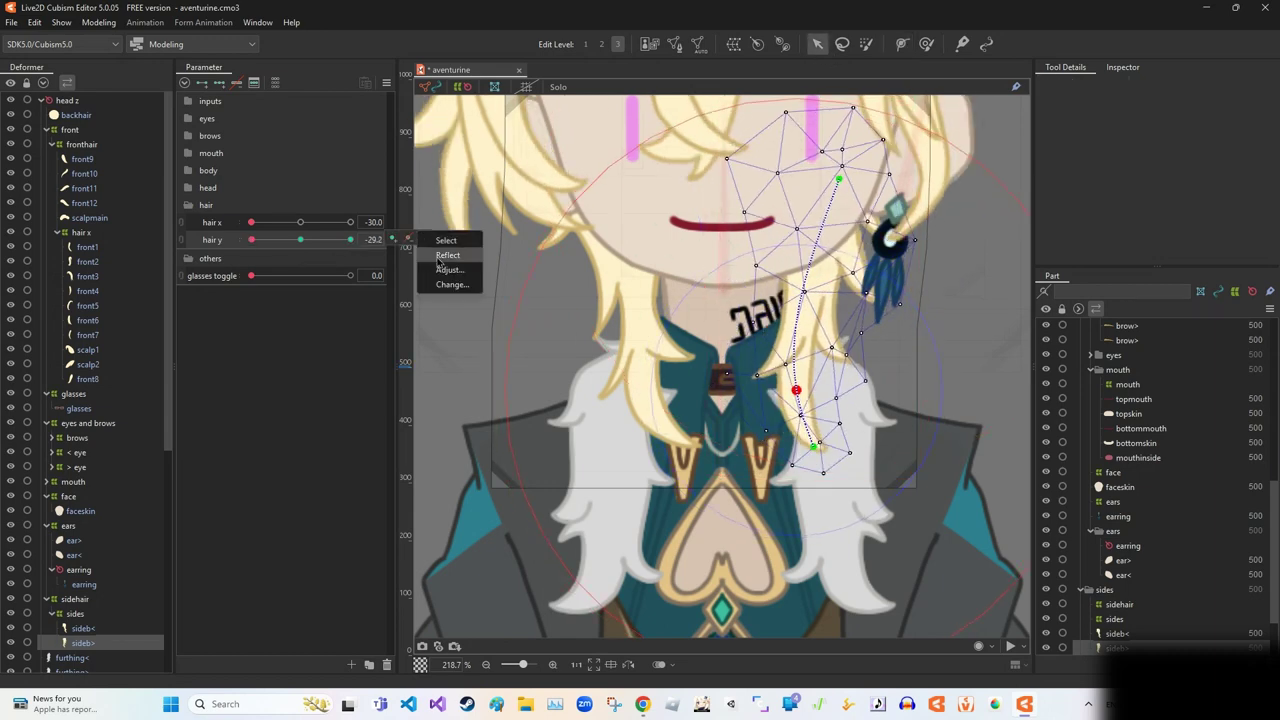
left_click(447, 255)
key("b")
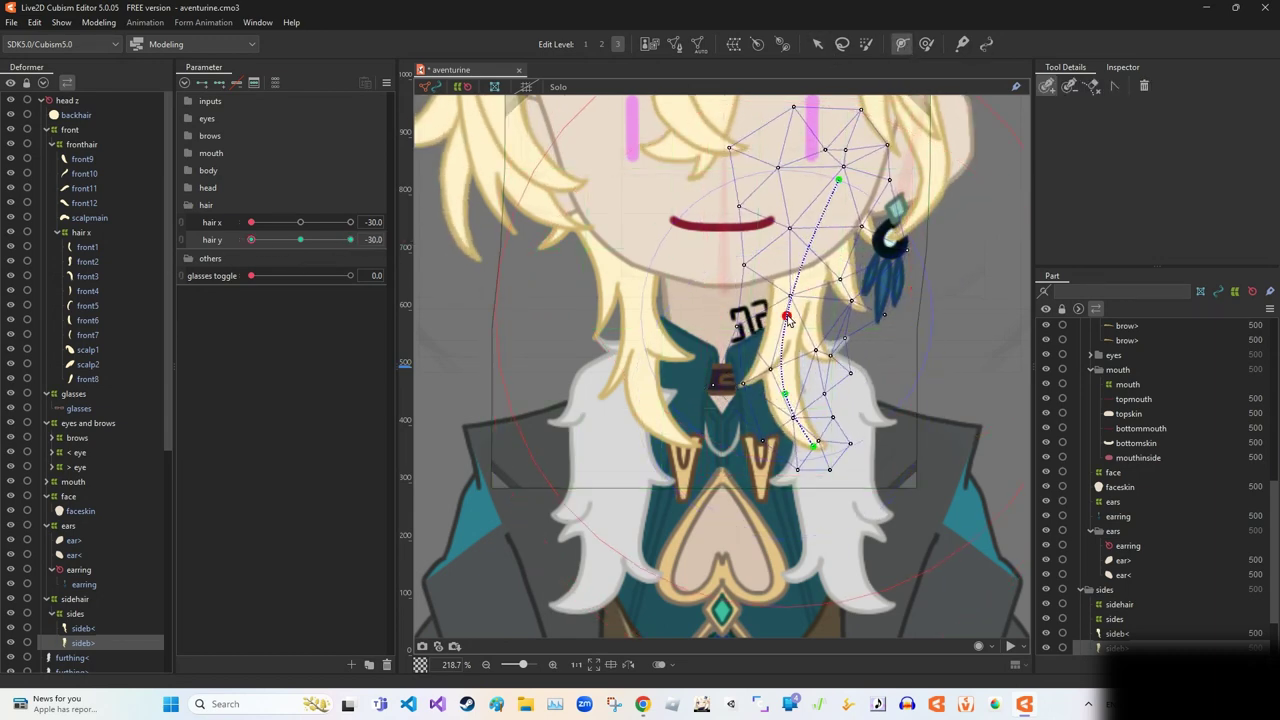
key("v")
Reselect sideb> with hair y at -30 and reset hair x to 0.
scroll(960, 239, "down", 8)
left_click(960, 239)
scroll(791, 345, "up", 4)
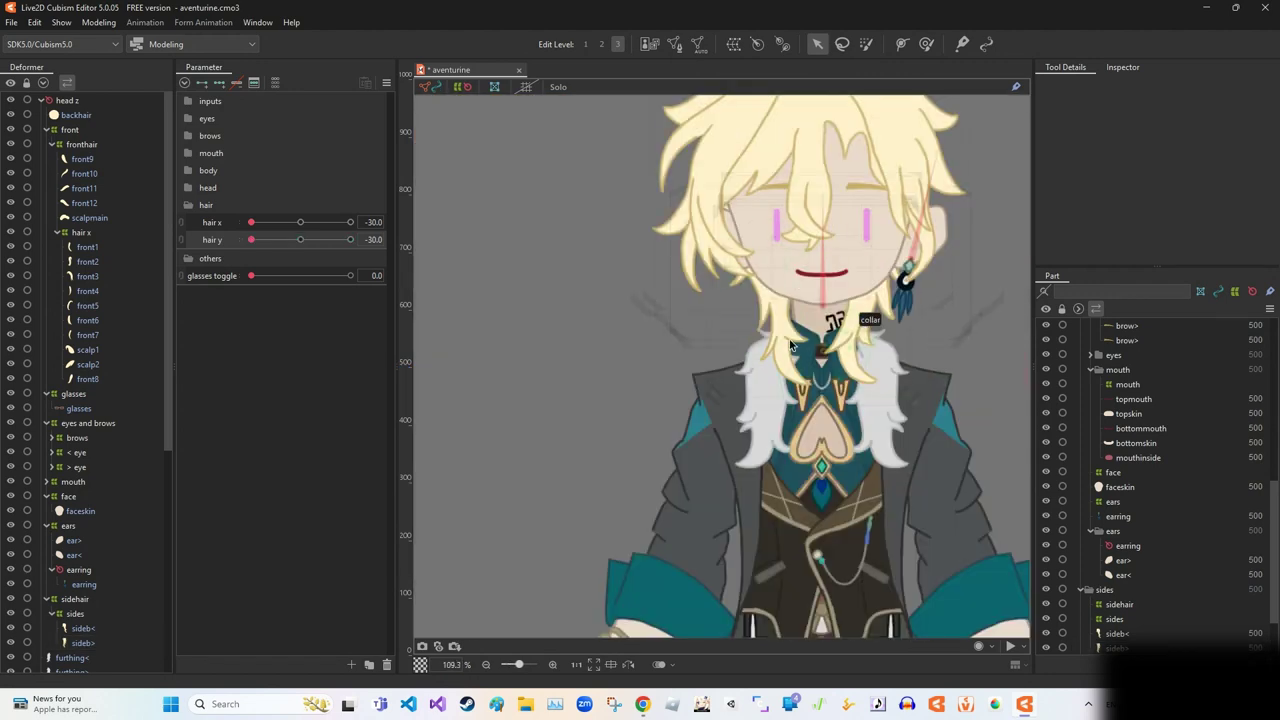
scroll(791, 345, "up", 3)
left_click(687, 312)
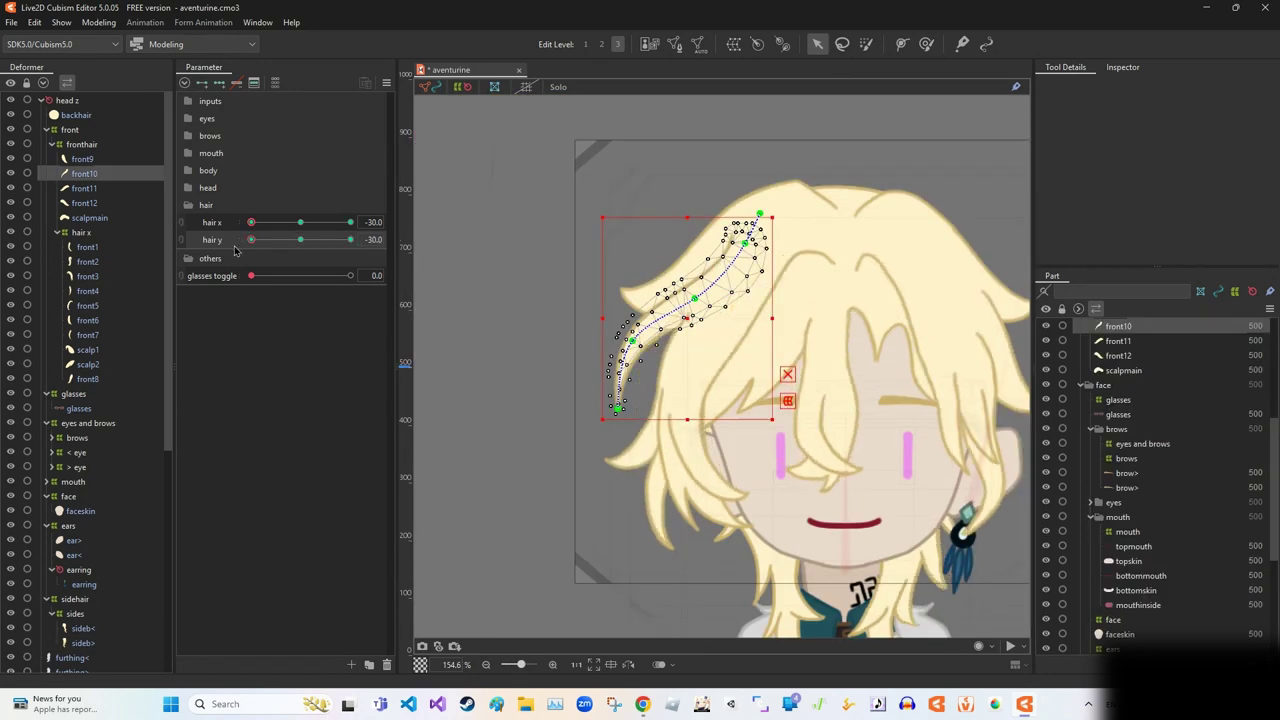
left_click(82, 643)
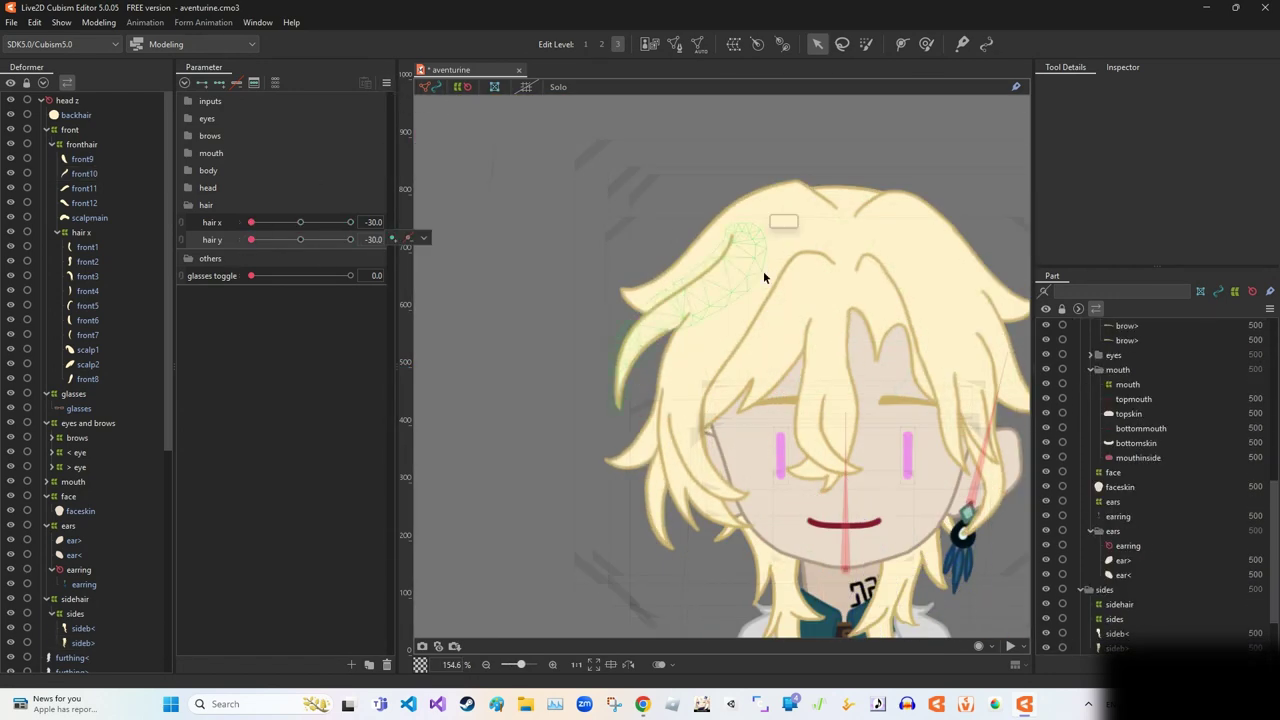
scroll(763, 271, "up", 3)
left_click_drag(251, 240, 300, 222)
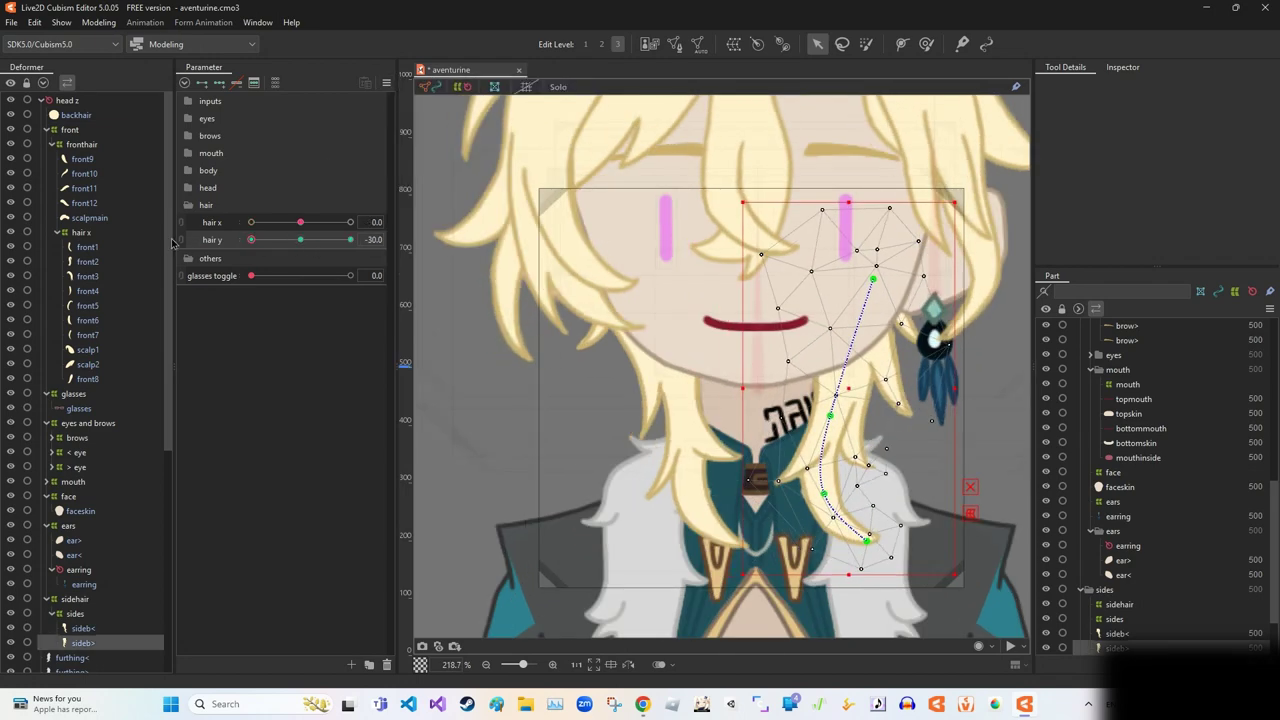
Add a deform path and hair y keys to the side strand sideb<, and bend it at hair y 30 and -30.
scroll(566, 224, "down", 6)
left_click(350, 240)
scroll(743, 162, "up", 6)
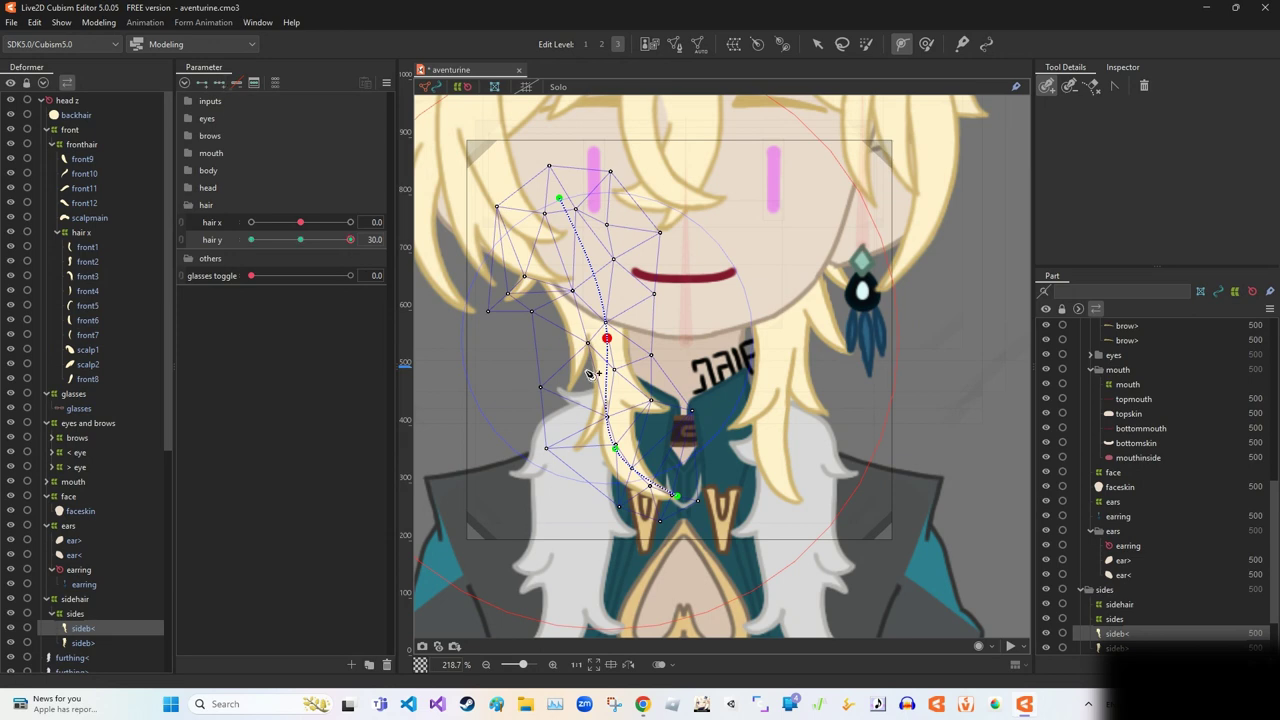
scroll(590, 374, "down", 6)
scroll(653, 397, "up", 3)
key("v")
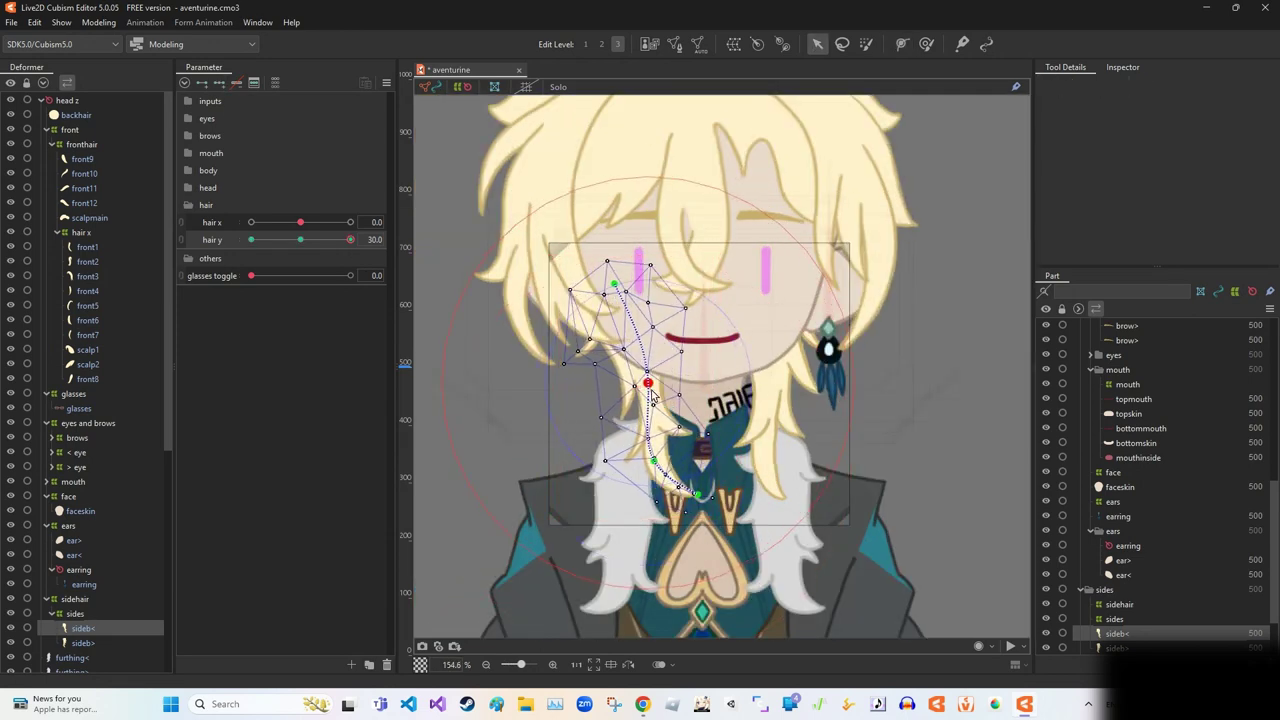
left_click(697, 497)
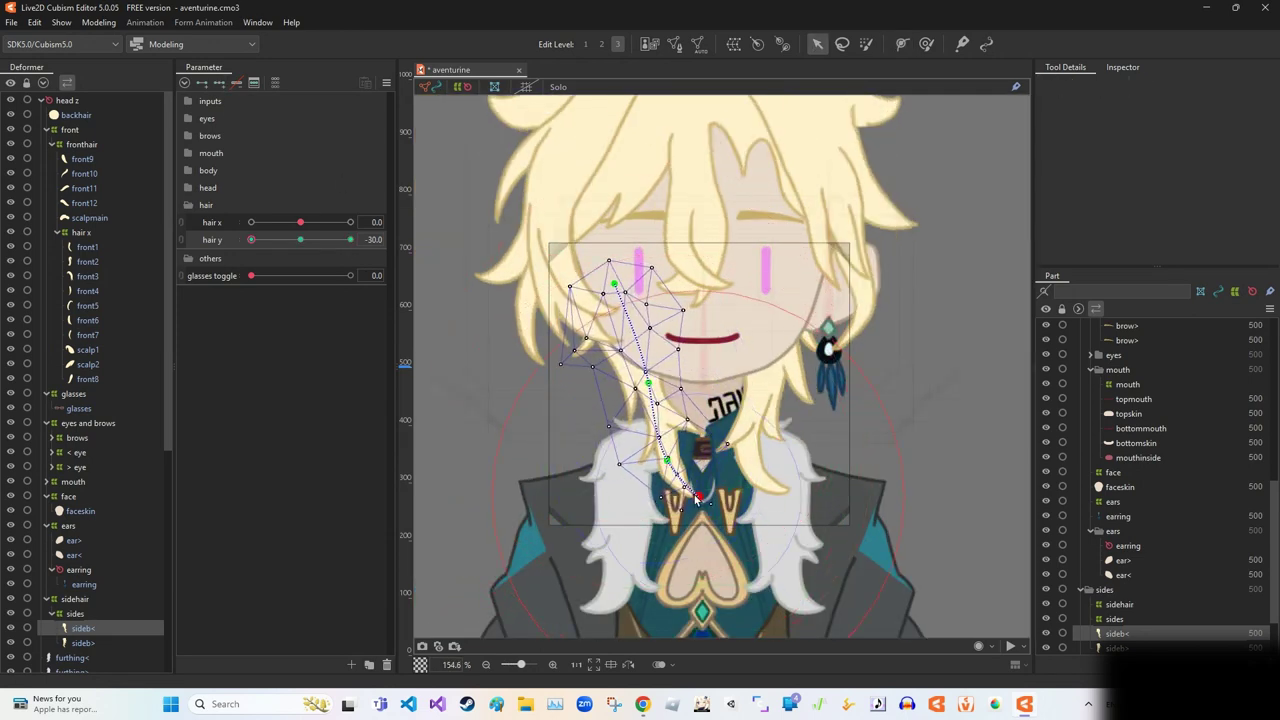
Play the Posing pattern in the physics settings to check the side strands' movement from afar and close up, and close the settings.
key("ctrl+shift+p")
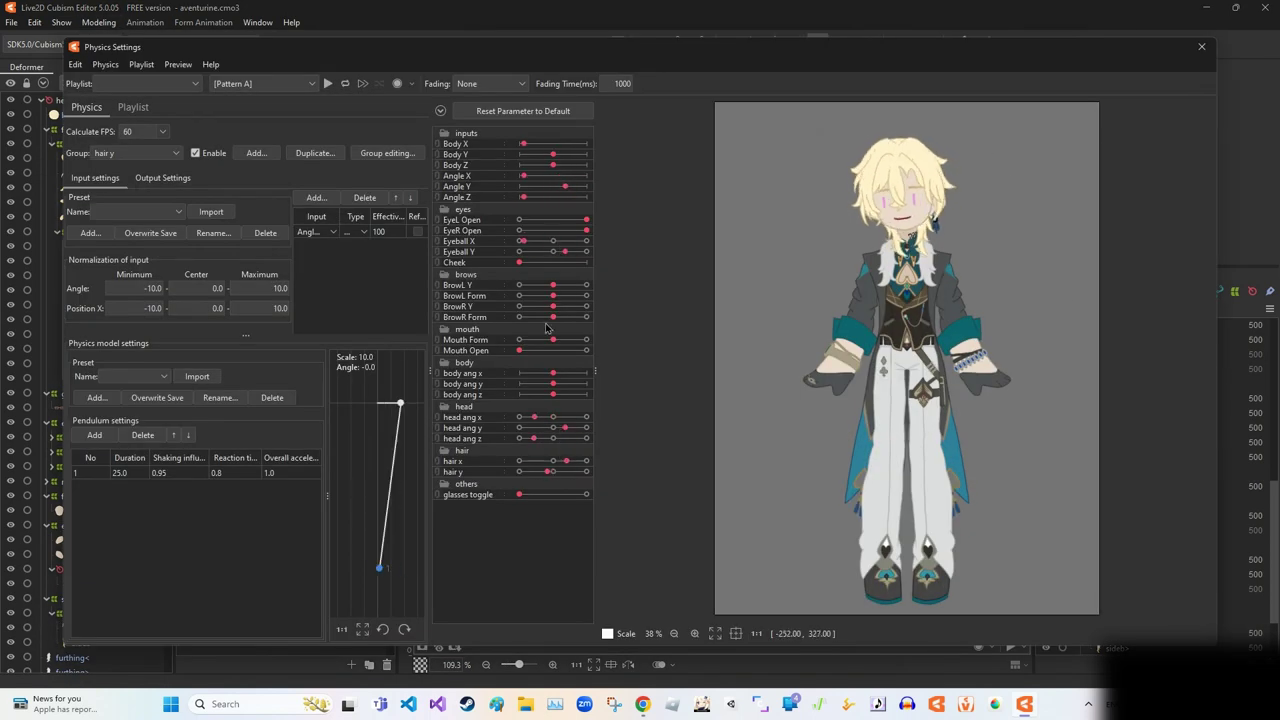
left_click(300, 83)
left_click(265, 126)
left_click(327, 83)
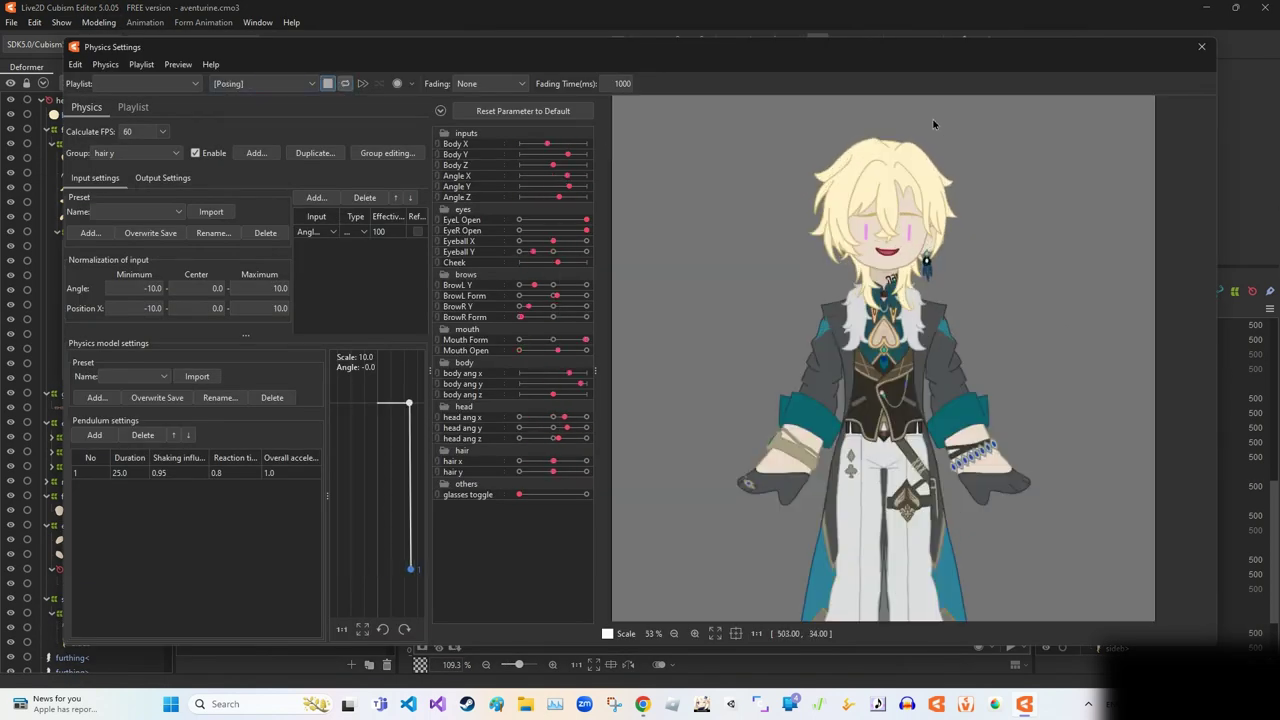
scroll(888, 123, "up", 5)
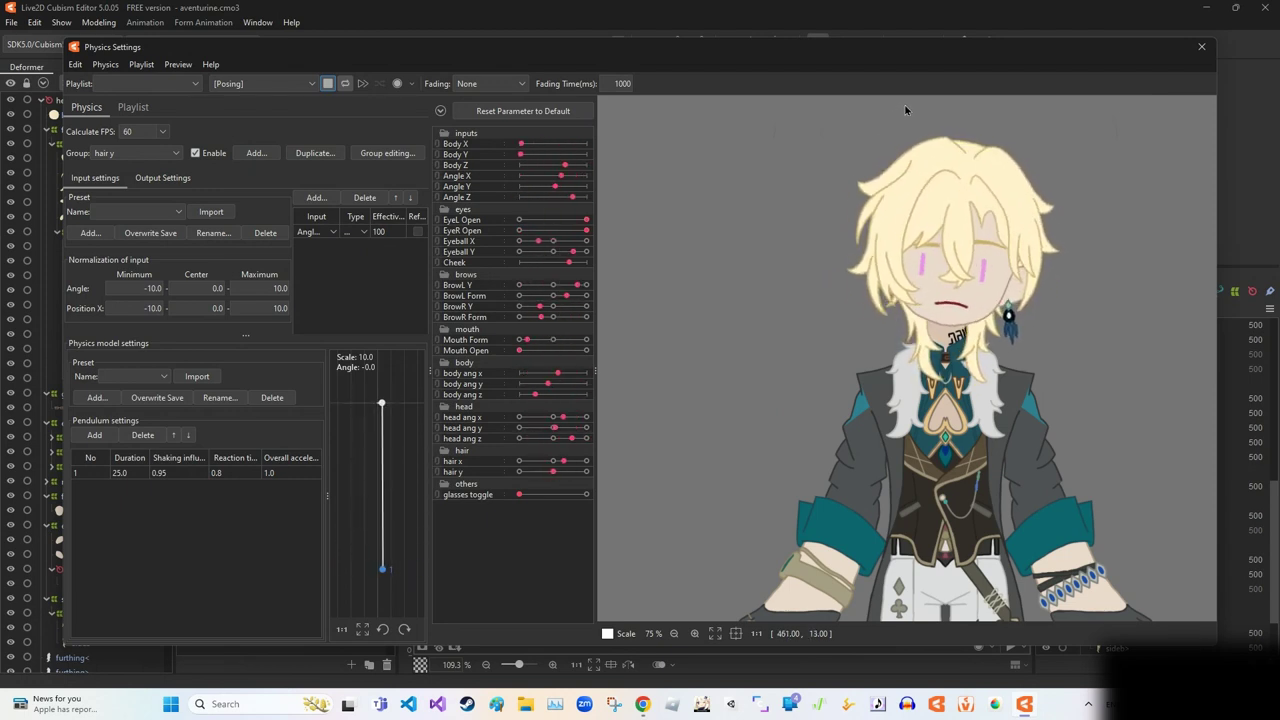
scroll(989, 570, "down", 2)
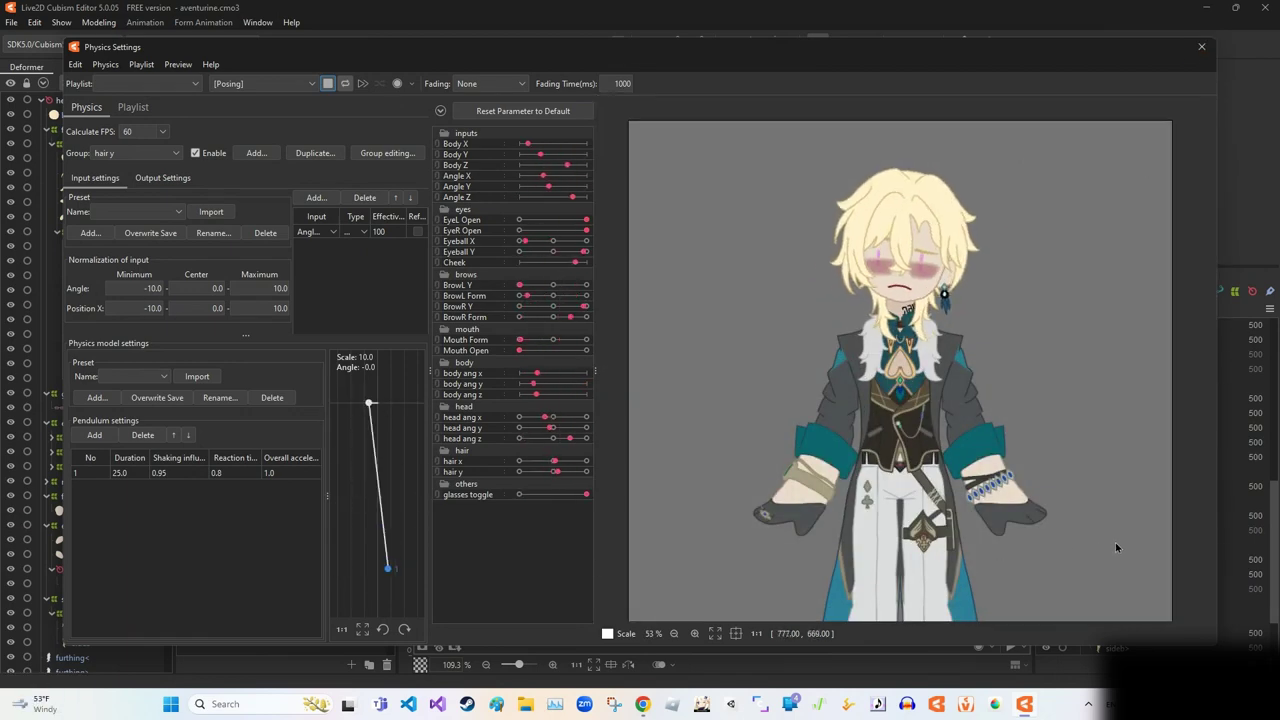
scroll(1119, 541, "up", 8)
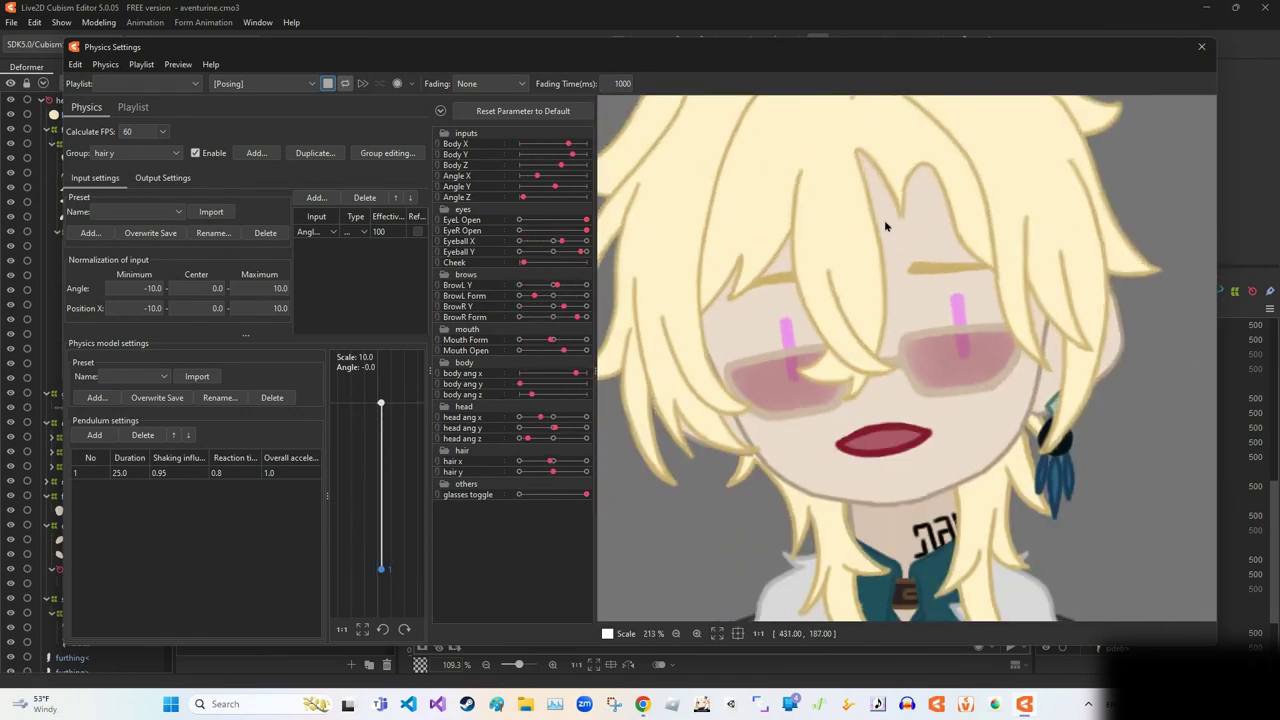
key("Escape")
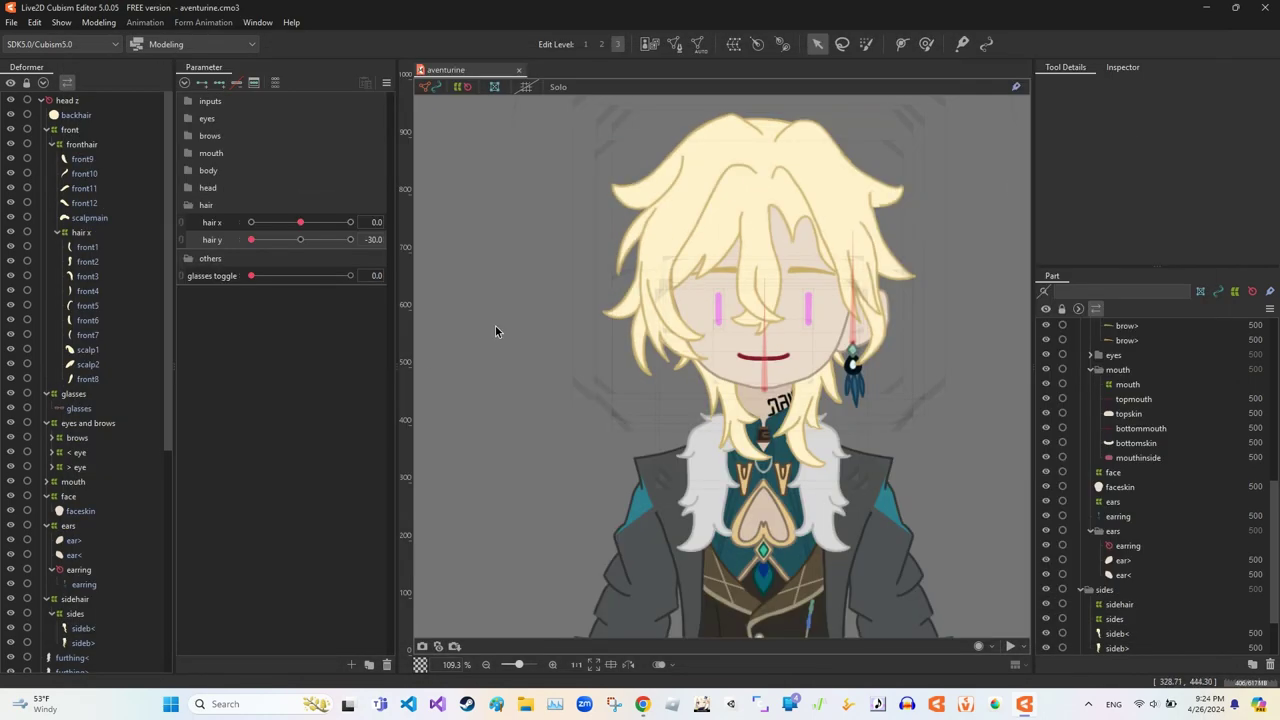